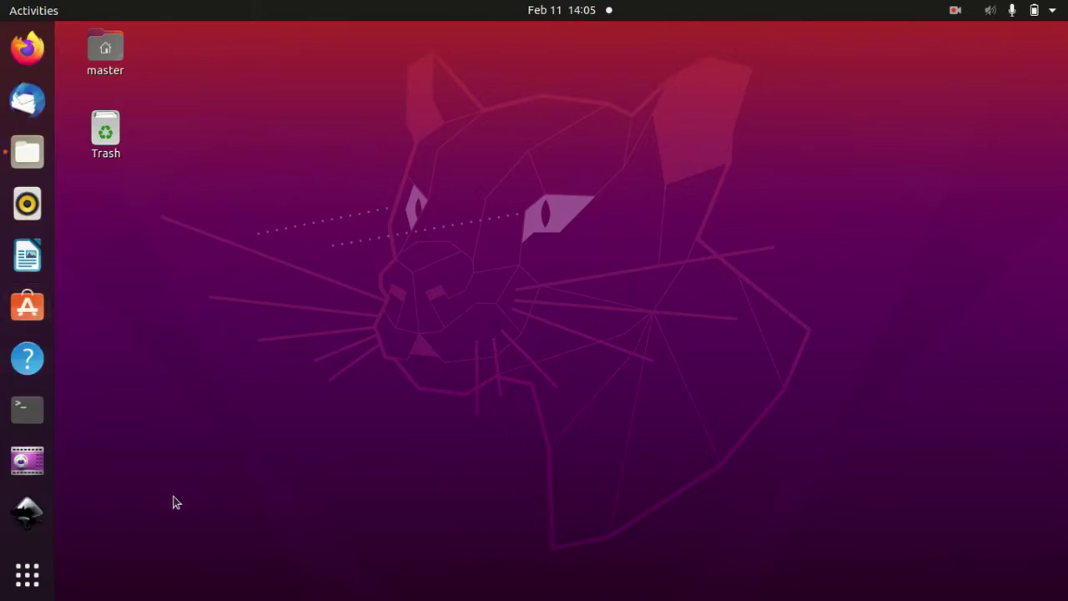
- Launch Inkscape and turn off Show page border in Document Properties
left_click(37, 510)
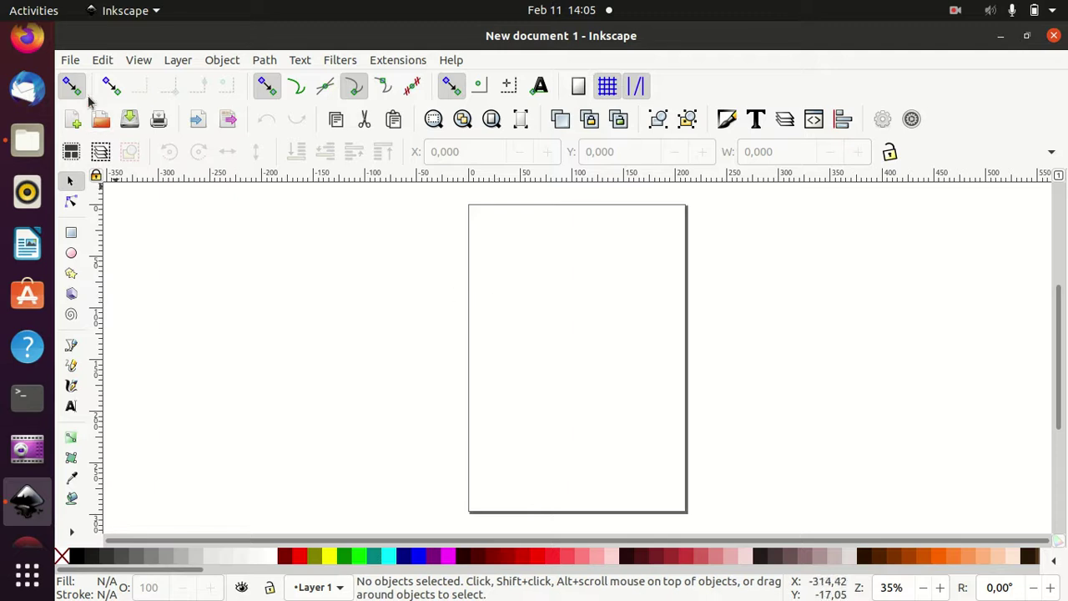
left_click(71, 60)
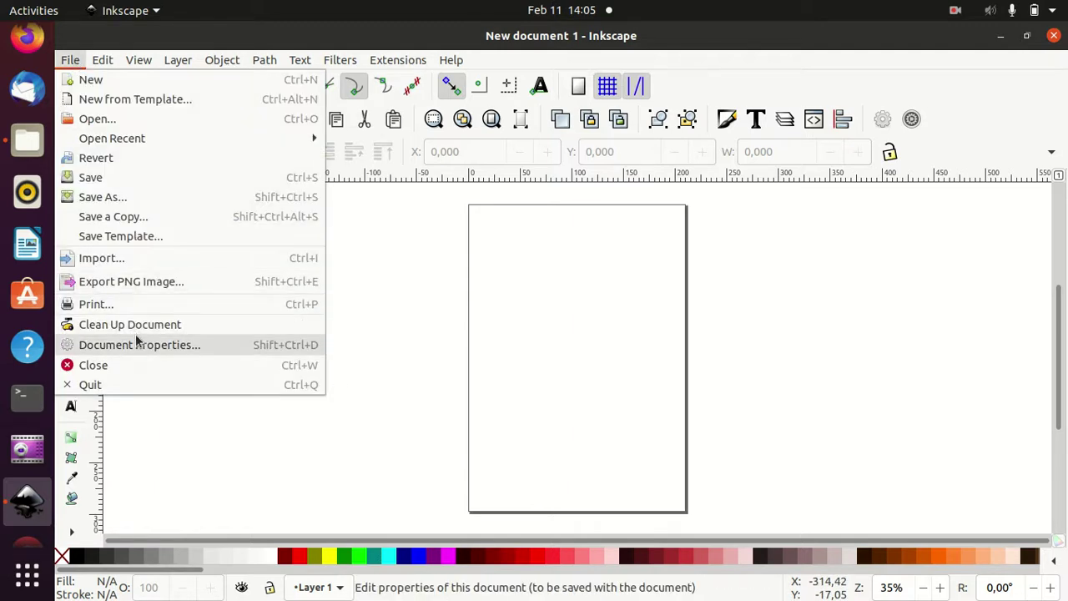
left_click(490, 374)
key("ctrl+shift+d")
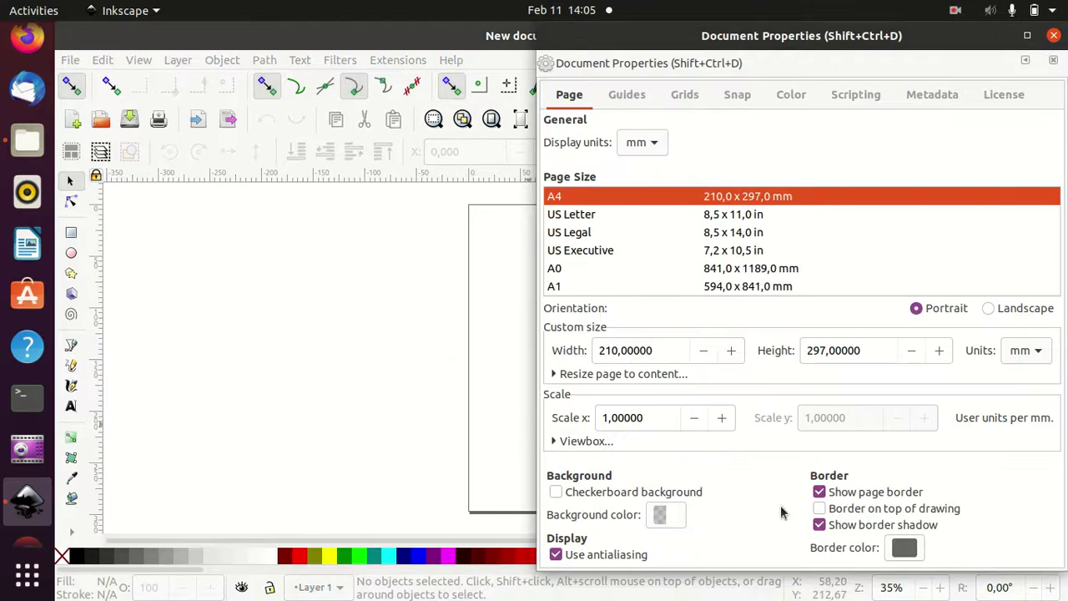
left_click(819, 493)
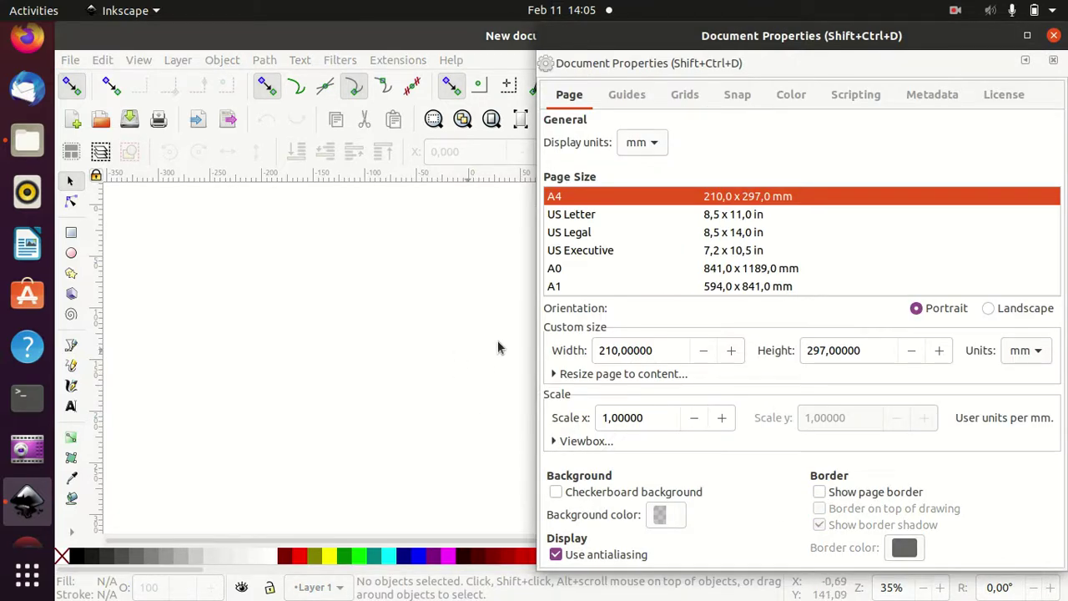
left_click(1054, 36)
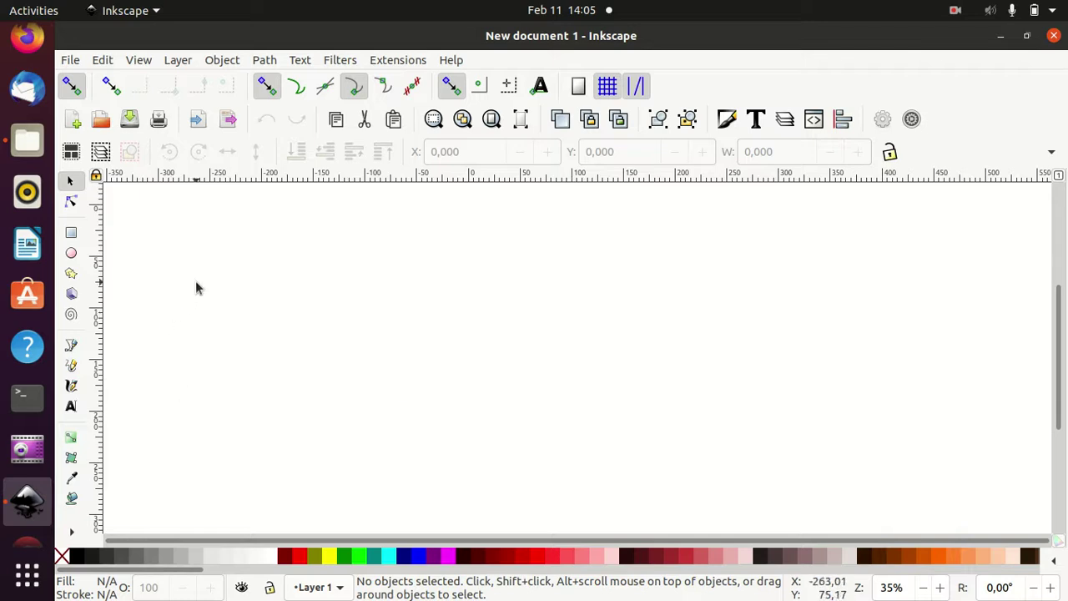
- Draw a rectangle and size it to W 1260 by H 720 mm
left_click(71, 232)
left_click_drag(328, 261, 799, 493)
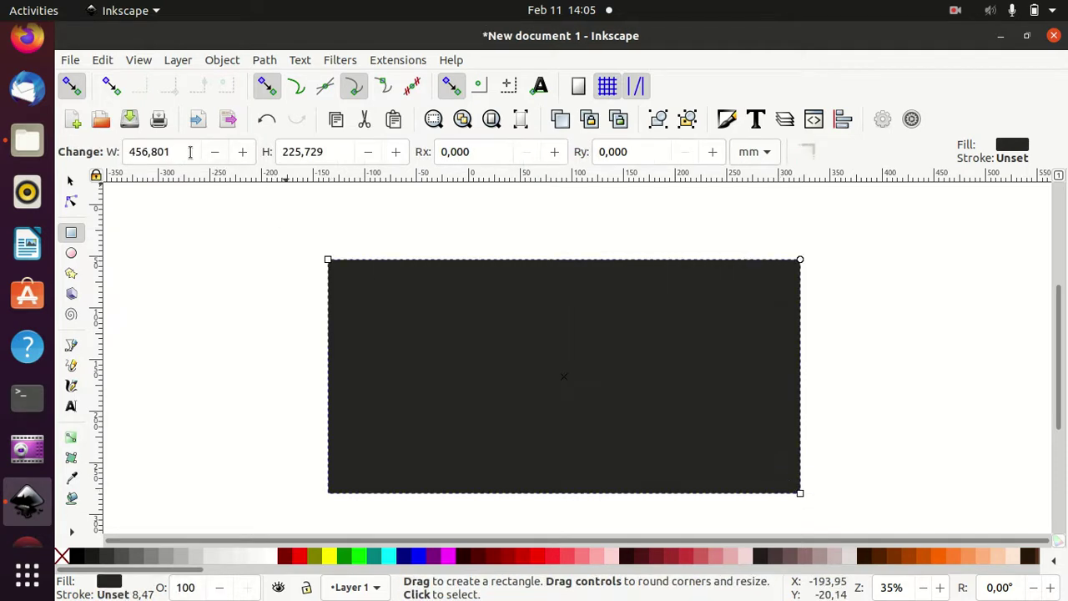
double_click(190, 151)
type("1260")
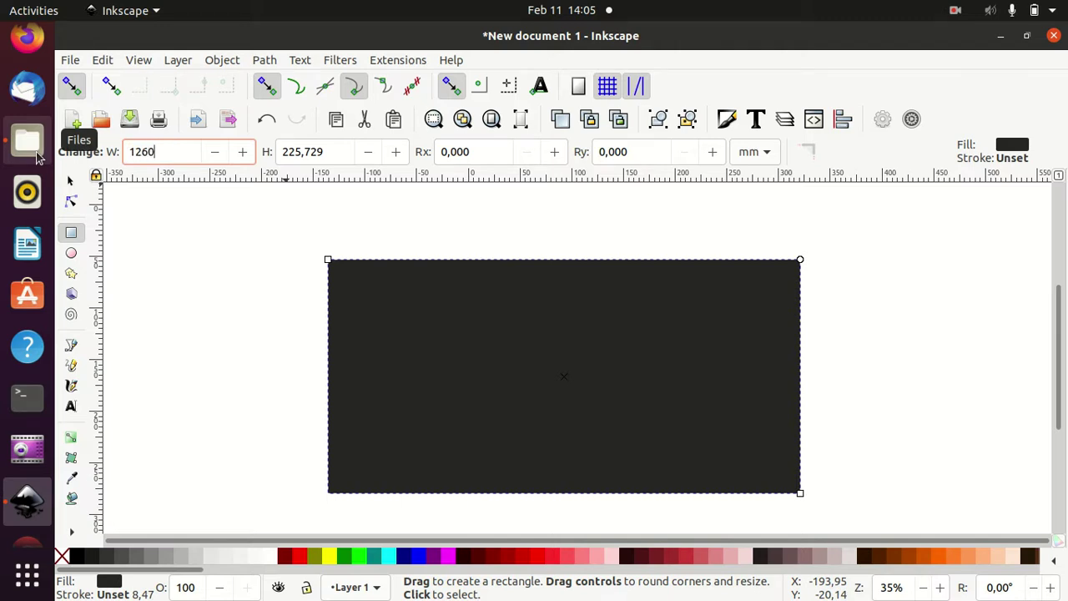
key("Tab")
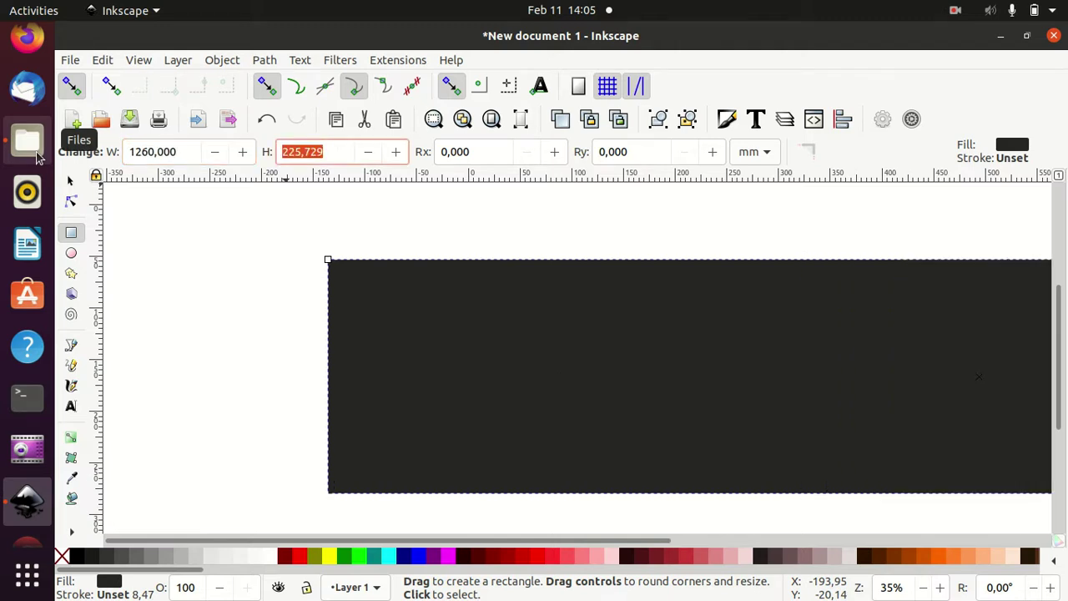
type("720")
key("Return")
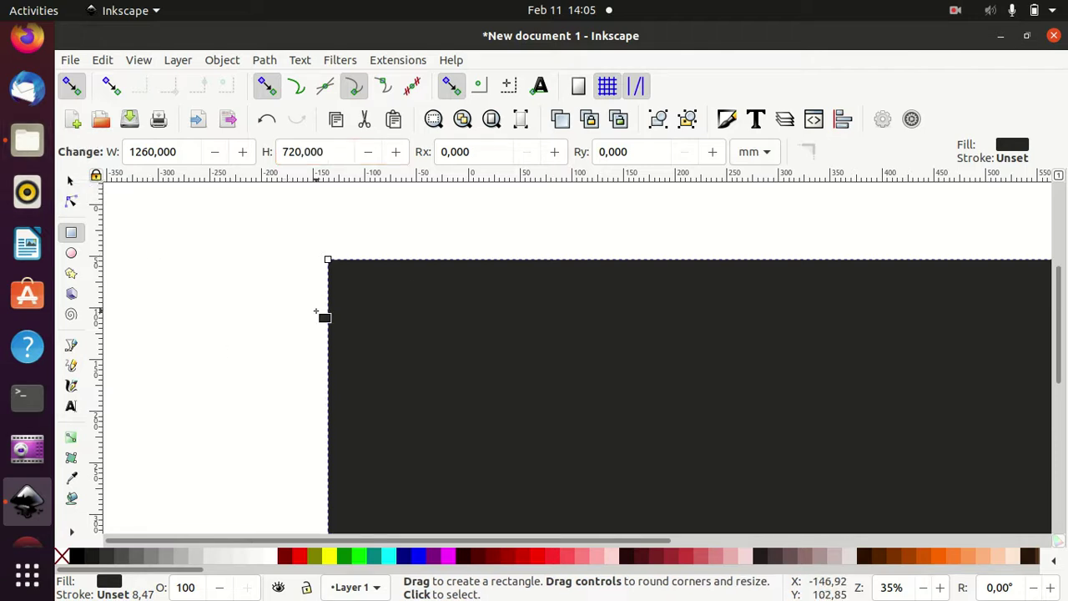
- Zoom out and pan so the whole 1260×720 rectangle is centred in view
scroll(208, 306, "down", 2, "ctrl")
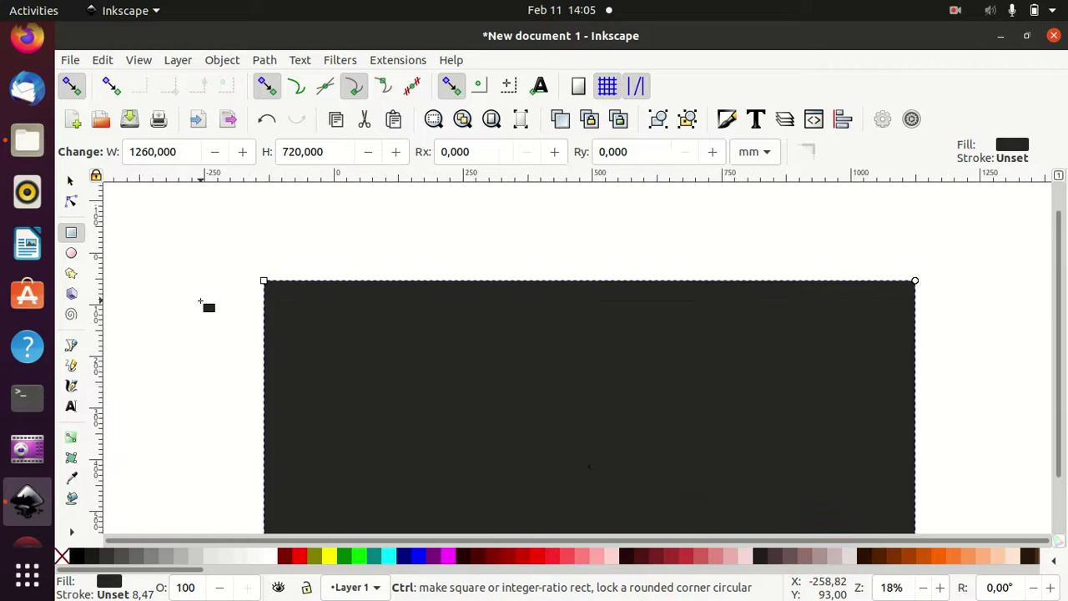
scroll(208, 307, "down", 1, "ctrl")
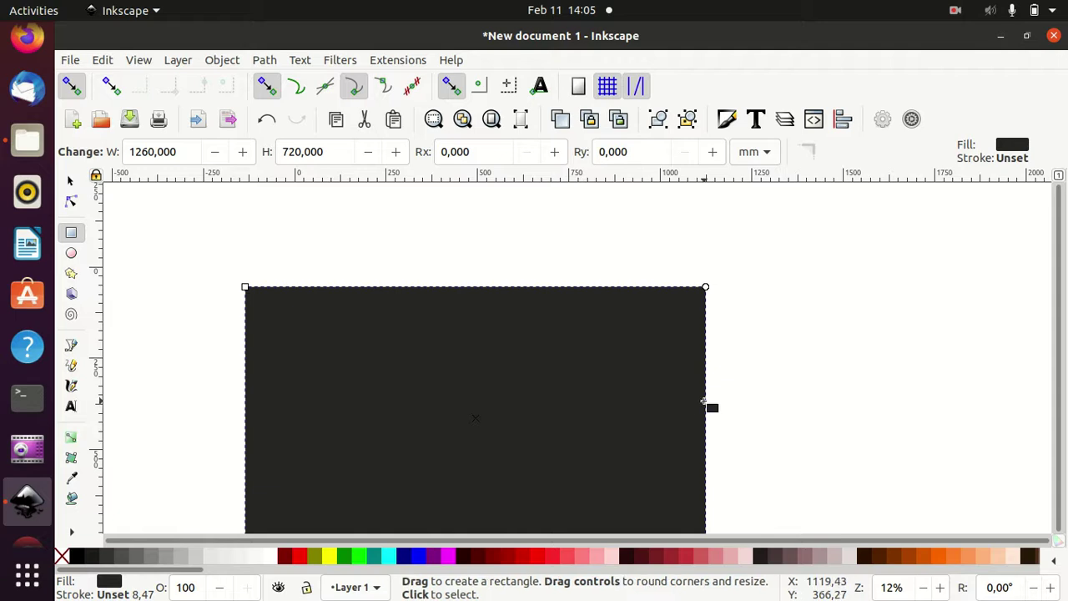
key("space")
mouse_move(710, 405)
left_mouse_down()
mouse_move(728, 330)
mouse_move(745, 346)
left_mouse_up()
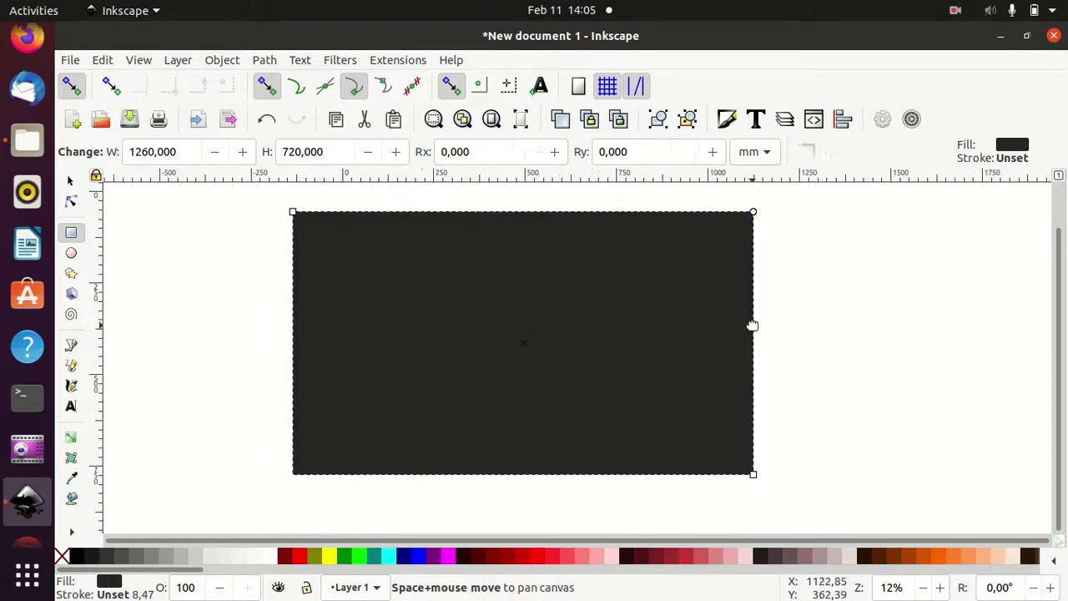
key("space")
mouse_move(822, 370)
left_mouse_down()
mouse_move(761, 333)
mouse_move(810, 358)
mouse_move(753, 360)
mouse_move(765, 355)
mouse_move(762, 333)
mouse_move(777, 351)
left_mouse_up()
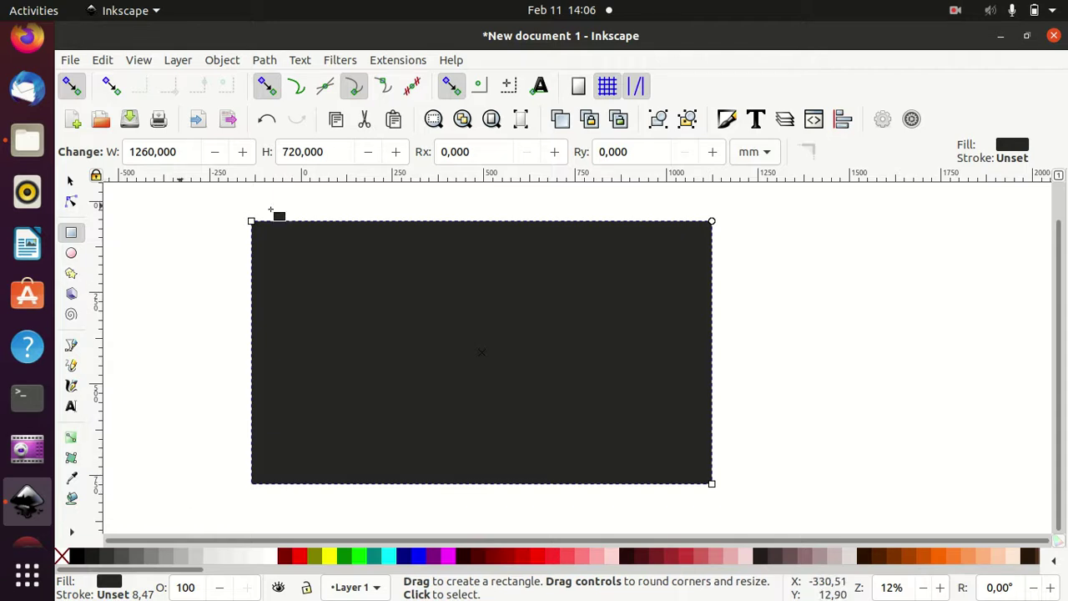
- In Fill and Stroke, set the rectangle's HSL fill to hue 340 with lightness 50
left_click(726, 119)
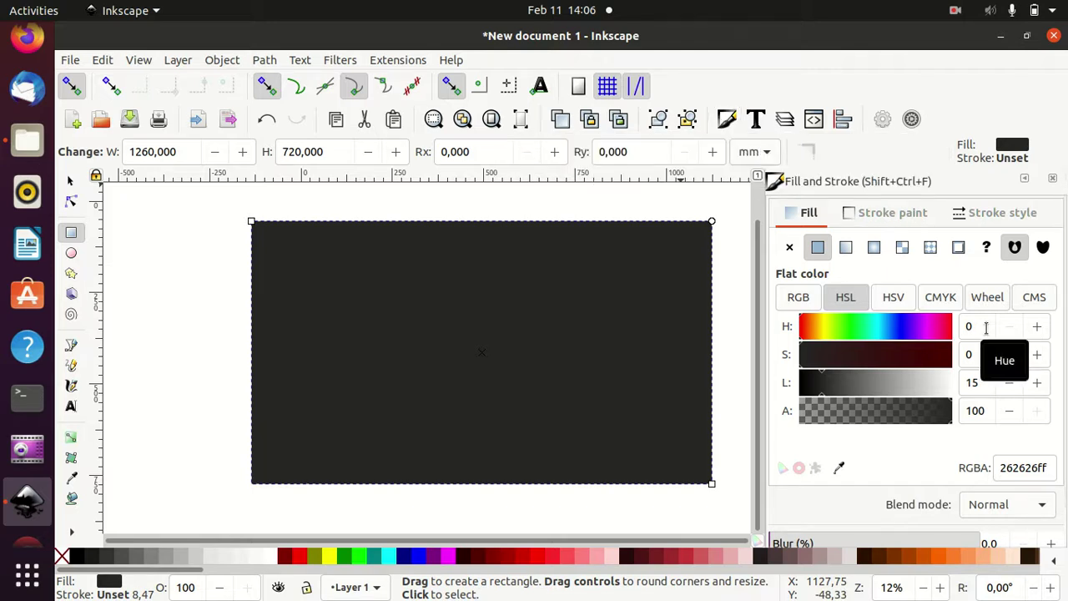
double_click(986, 327)
type("340")
key("Tab")
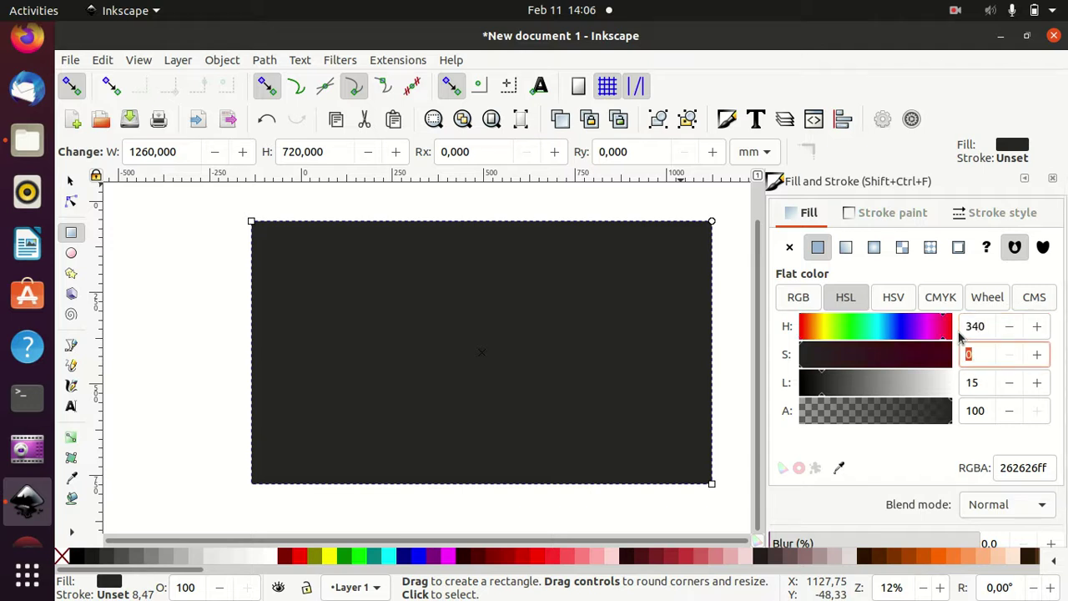
left_click(70, 180)
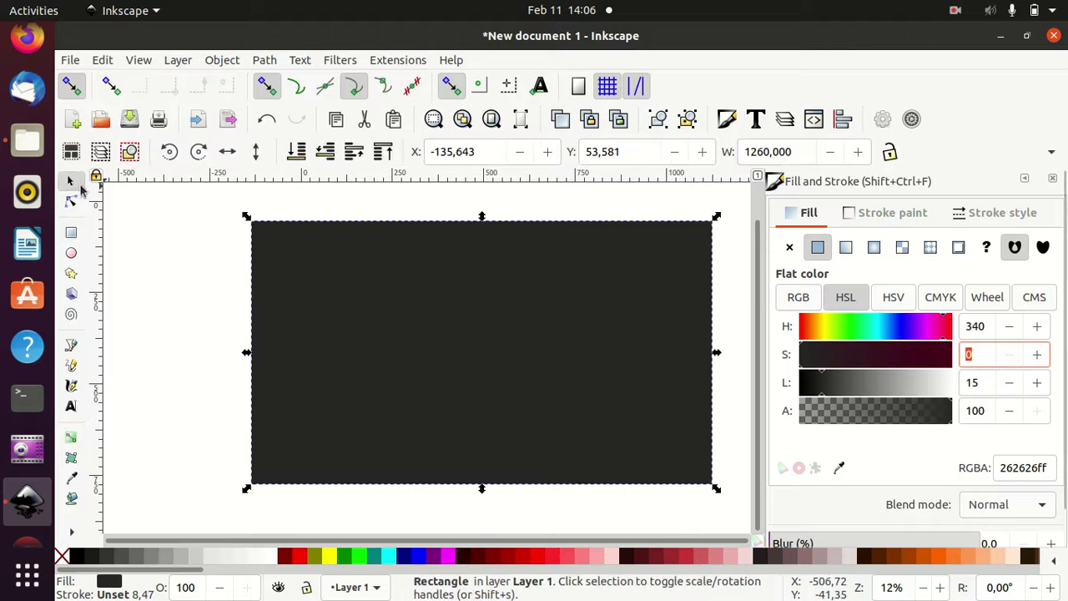
left_click(977, 327)
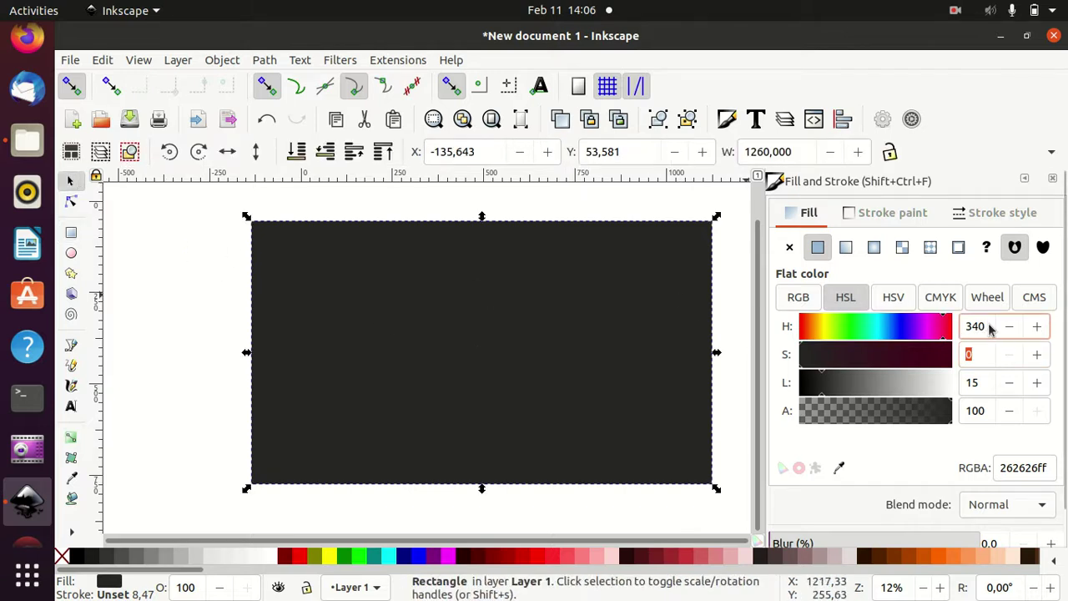
double_click(963, 327)
type("3")
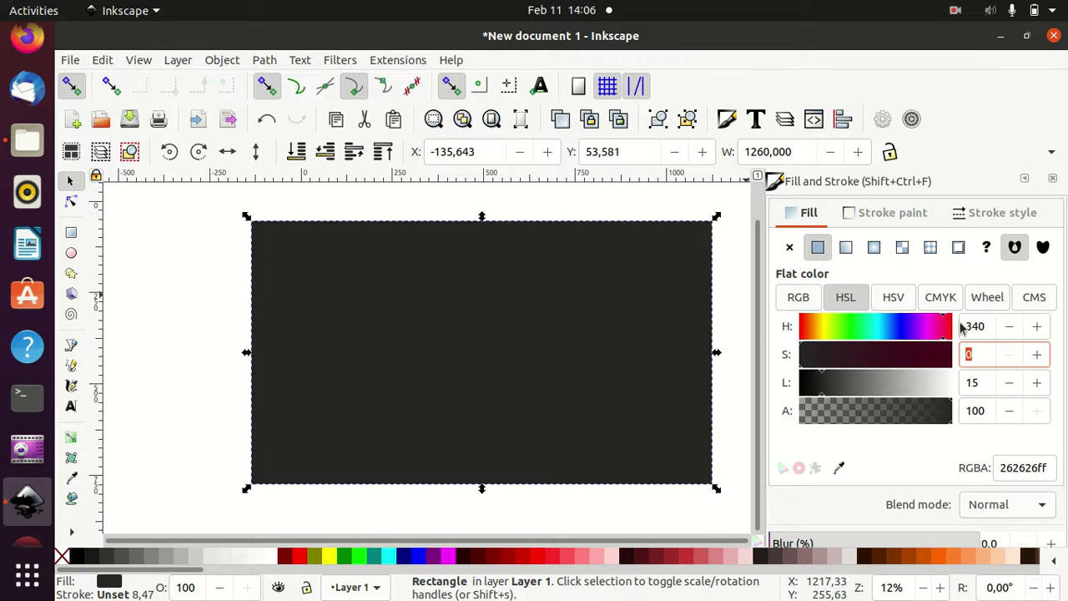
type("60")
key("Tab")
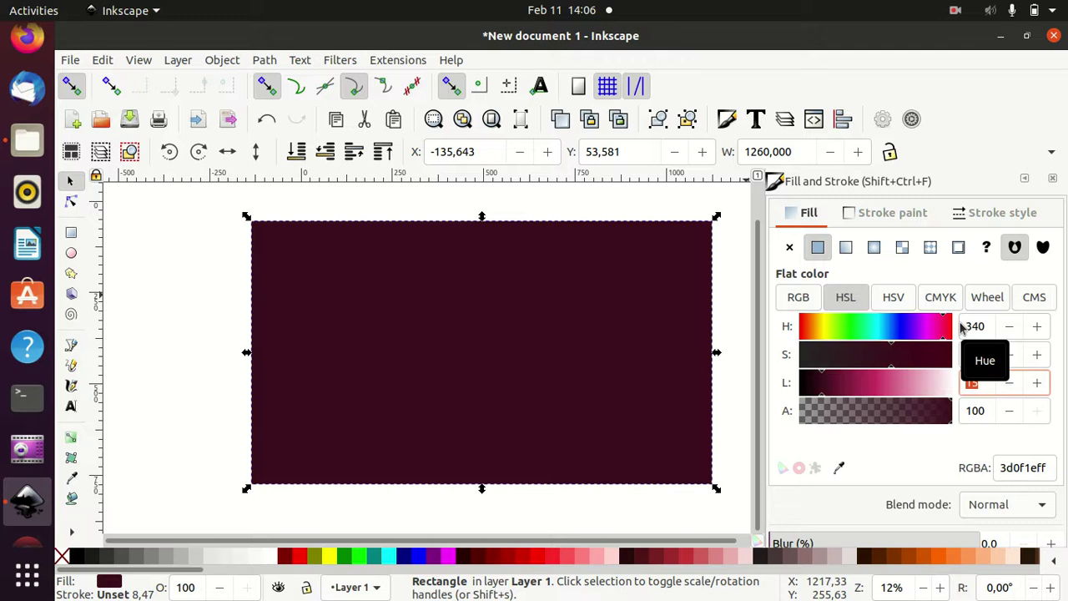
type("5")
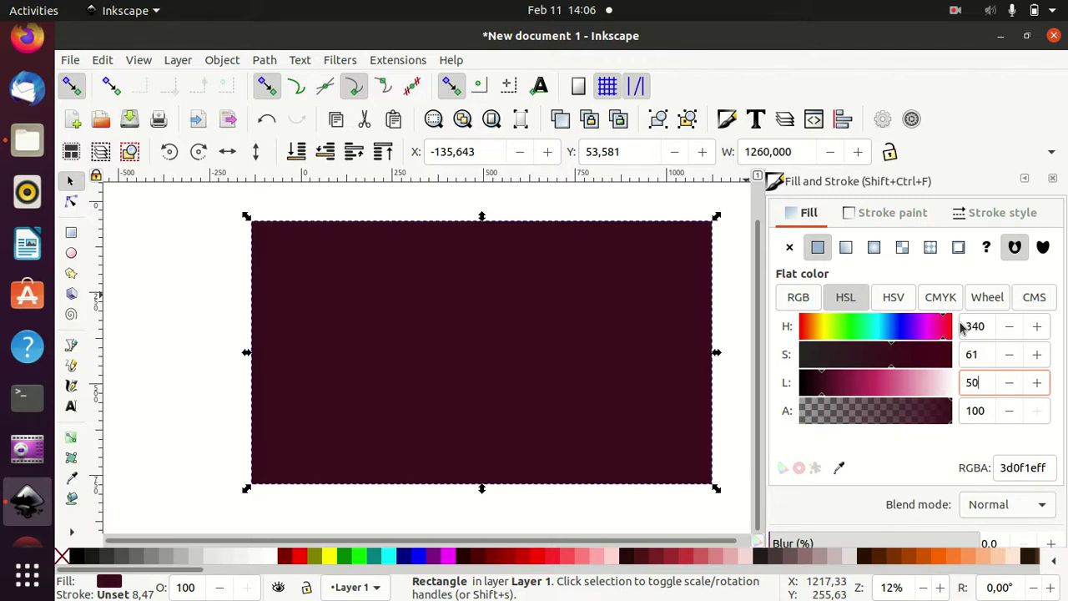
key("Return")
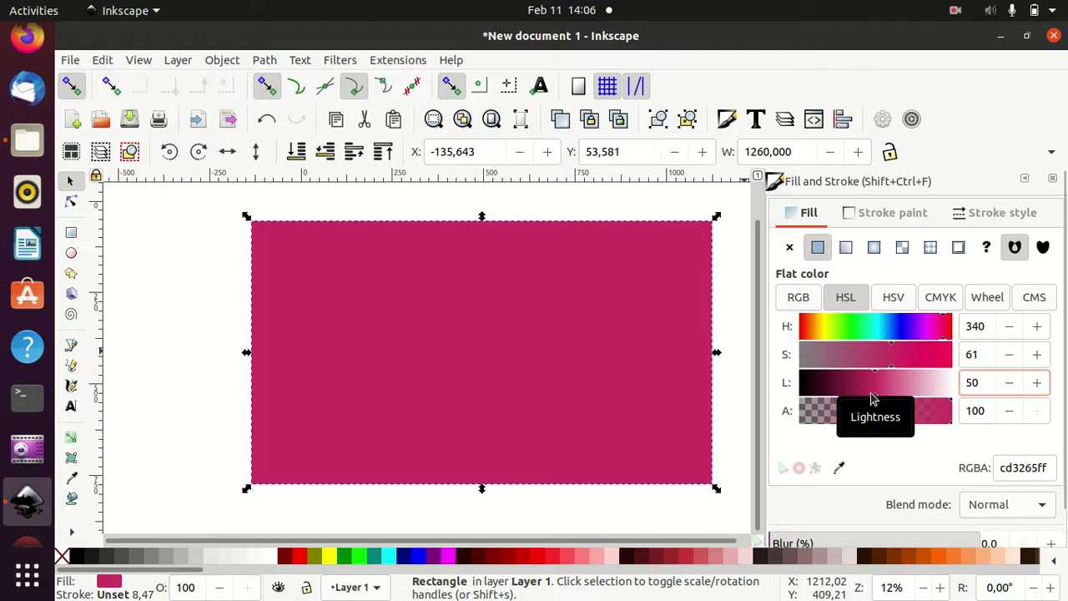
- Fine-tune lightness to 40 for deep magenta a42851ff, then deselect the rectangle
key("Down")
key("Down")
key("Down")
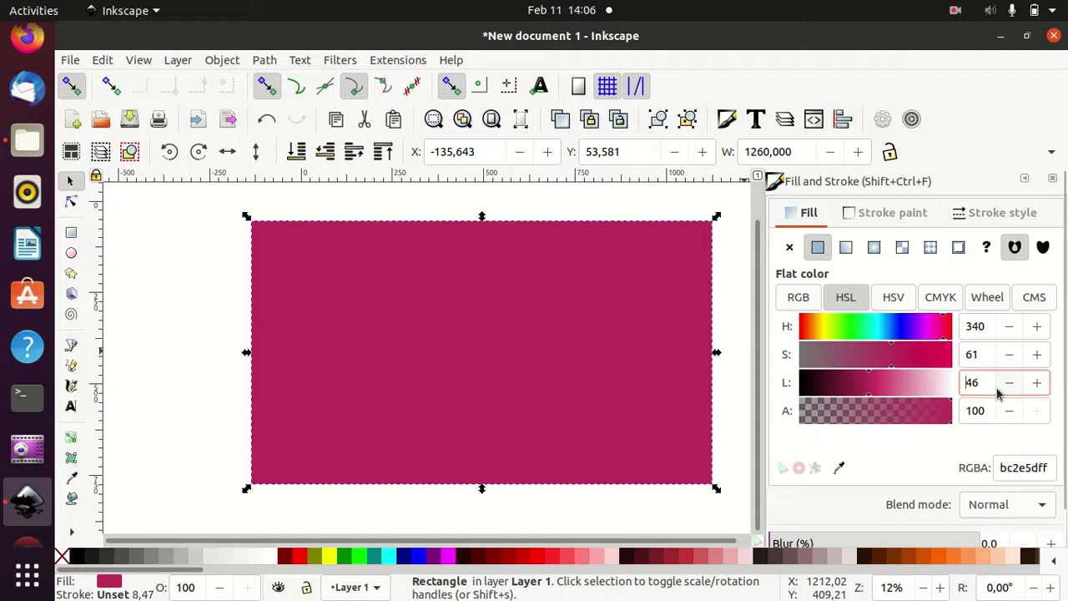
left_click(1036, 383)
left_click(1035, 383)
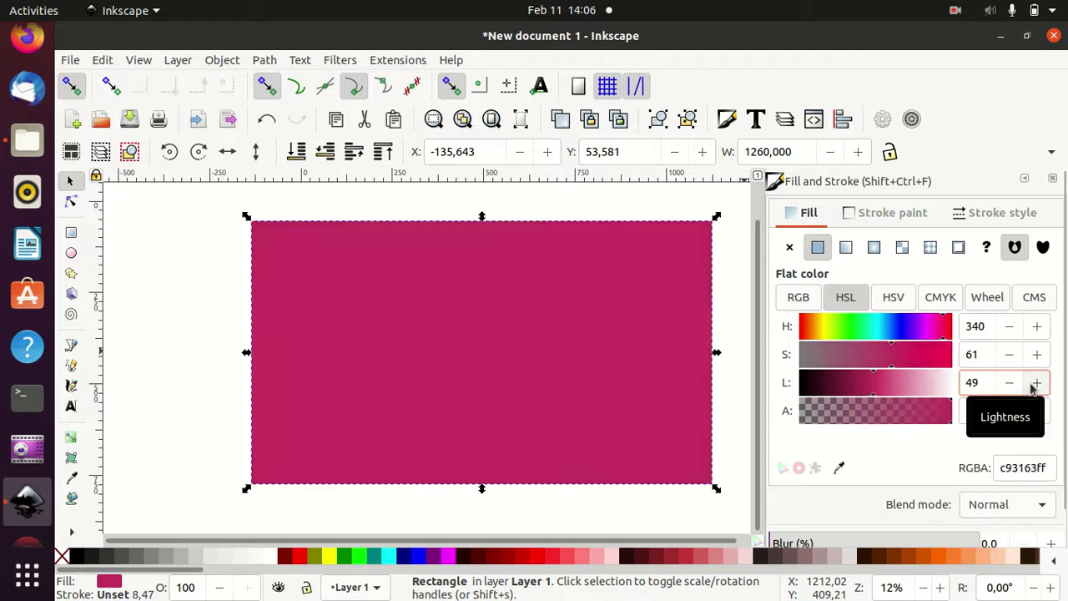
left_click(1014, 386)
left_click(1015, 386)
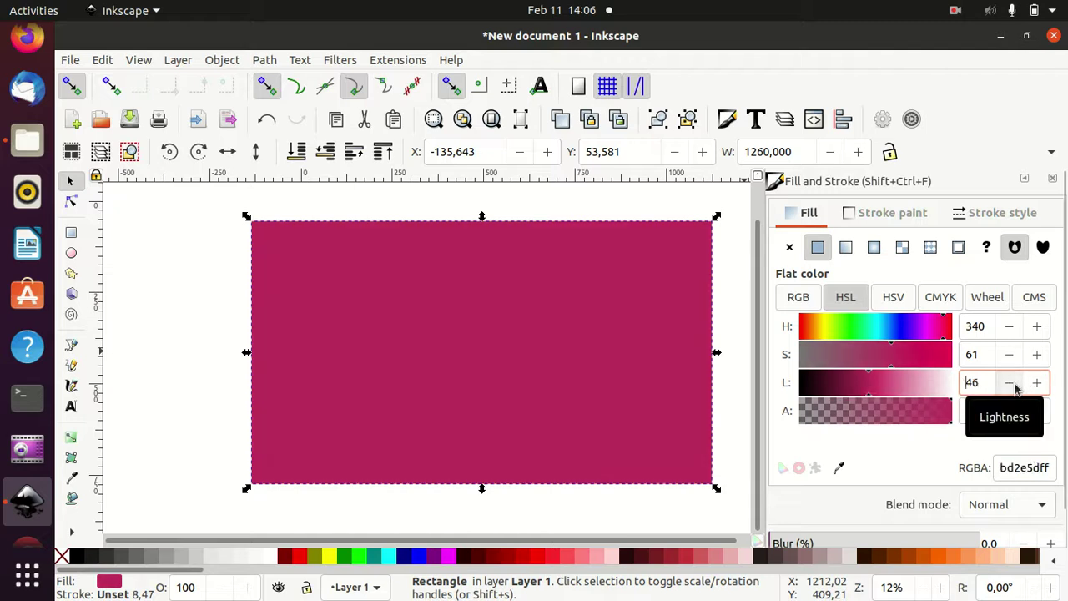
left_click(1014, 385)
left_click(1015, 385)
left_click(1015, 385)
left_click(1015, 385)
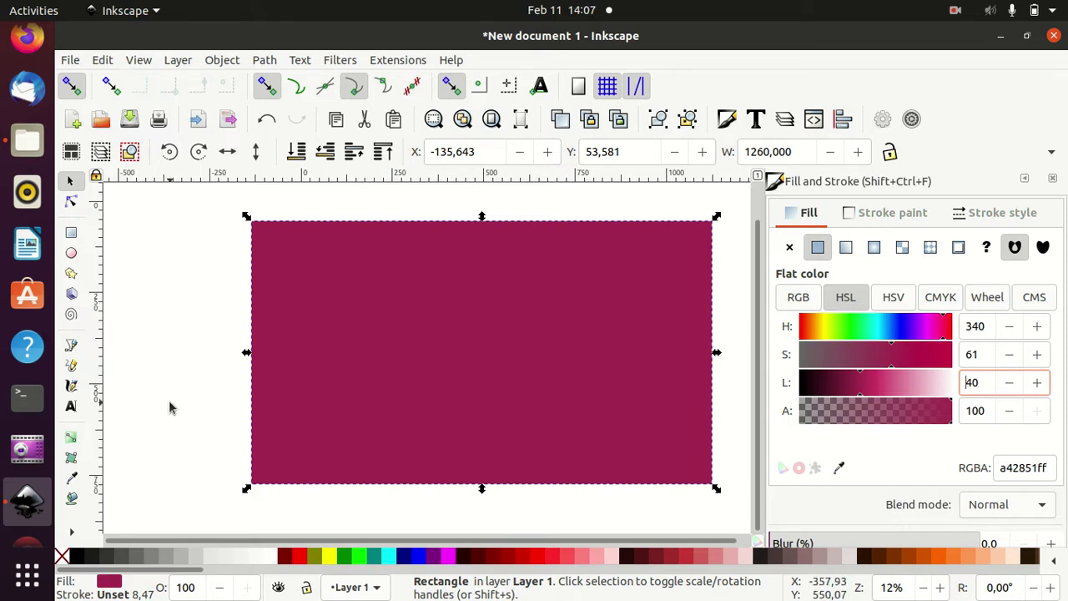
left_click(207, 400)
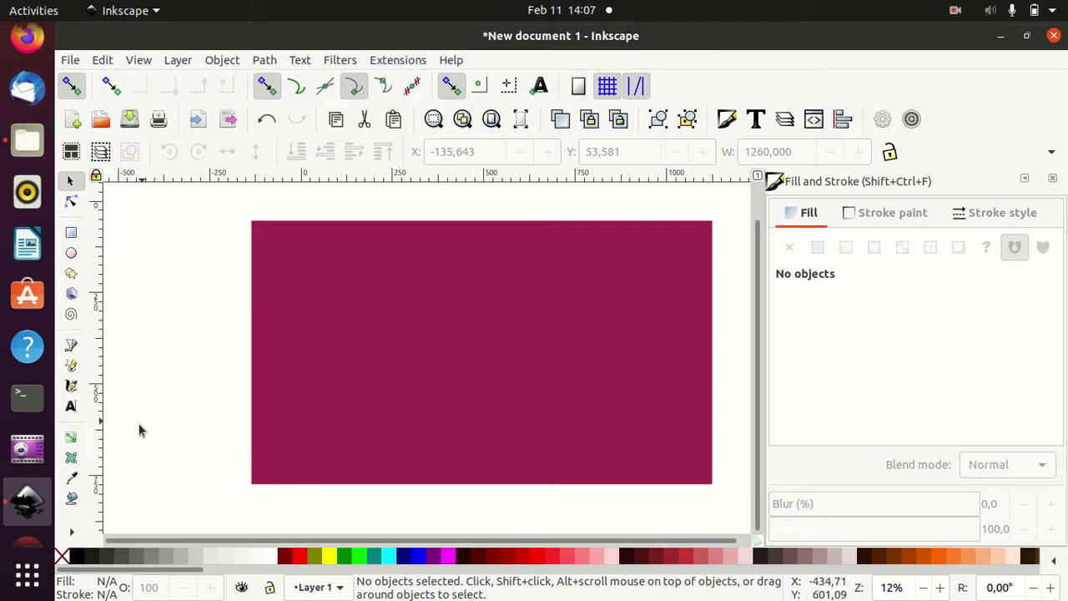
- Apply a linear gradient to the rectangle and make it run vertically
left_click(73, 440)
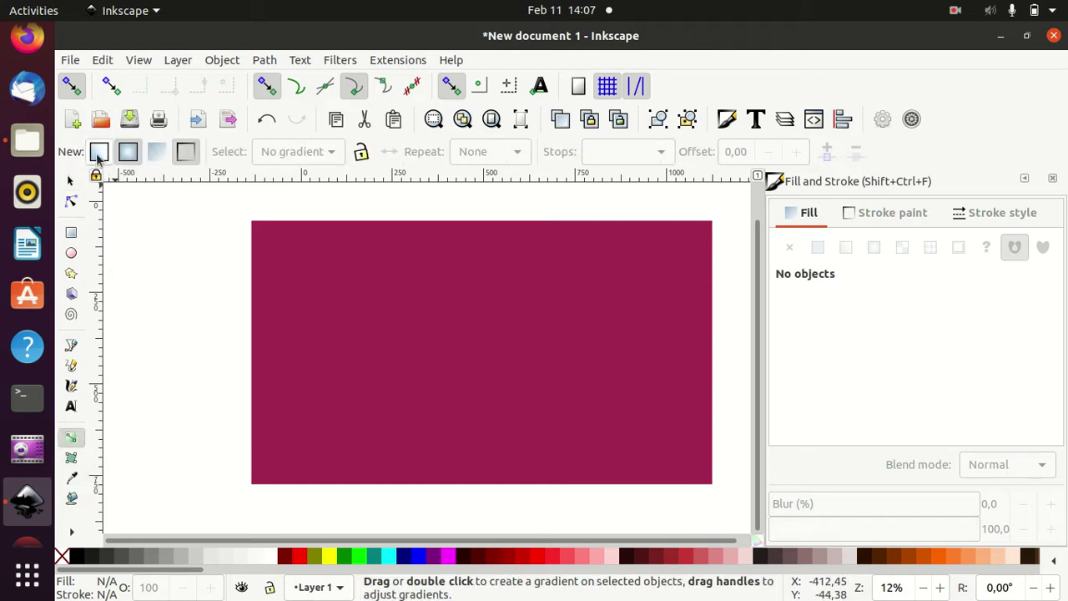
left_click(98, 153)
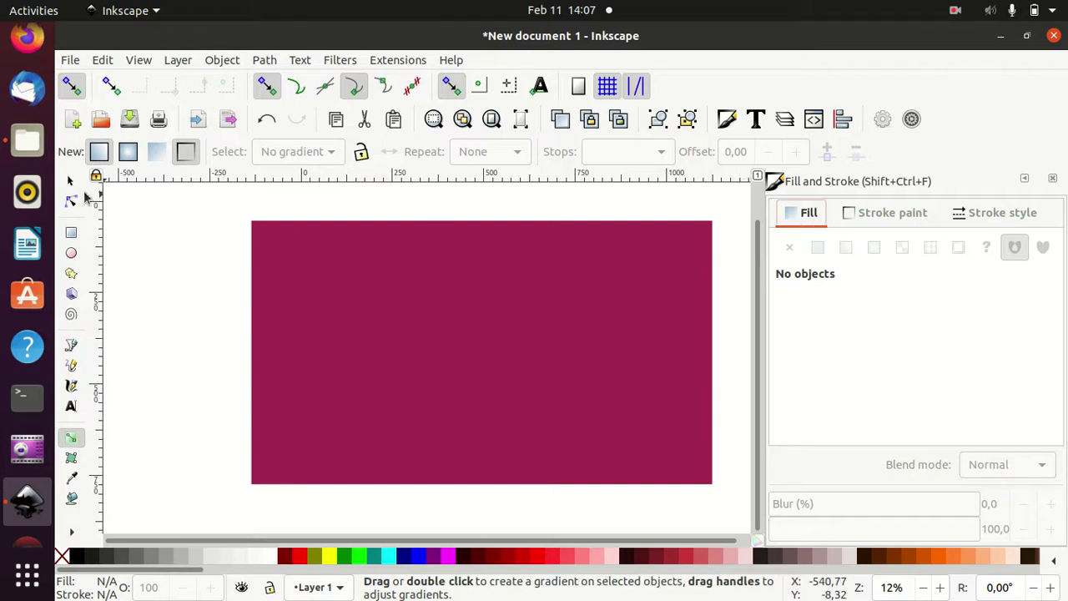
left_click(71, 181)
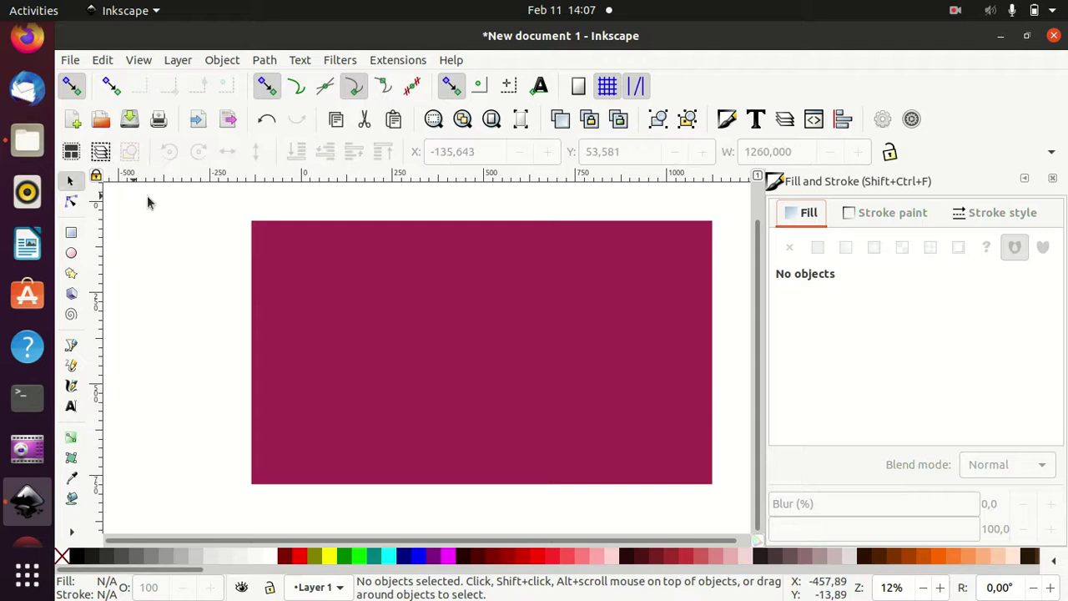
left_click(374, 272)
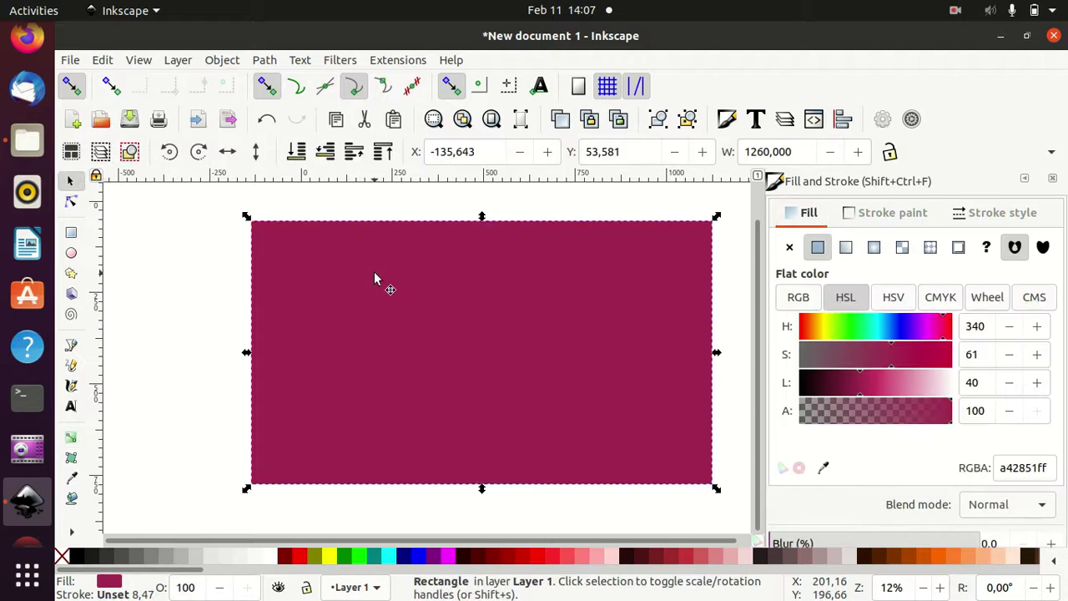
left_click(72, 438)
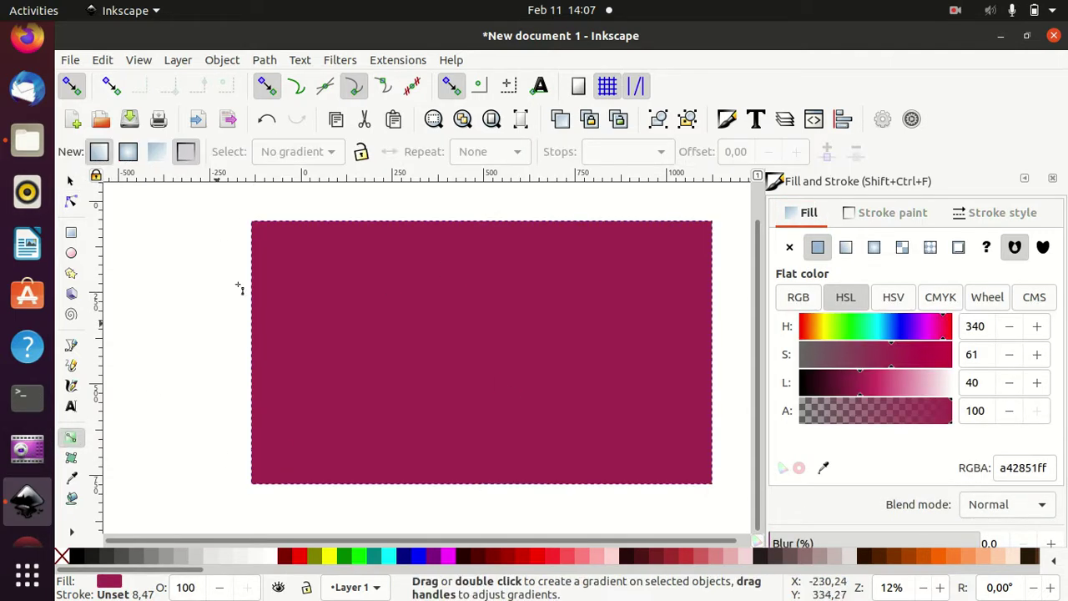
left_click(846, 247)
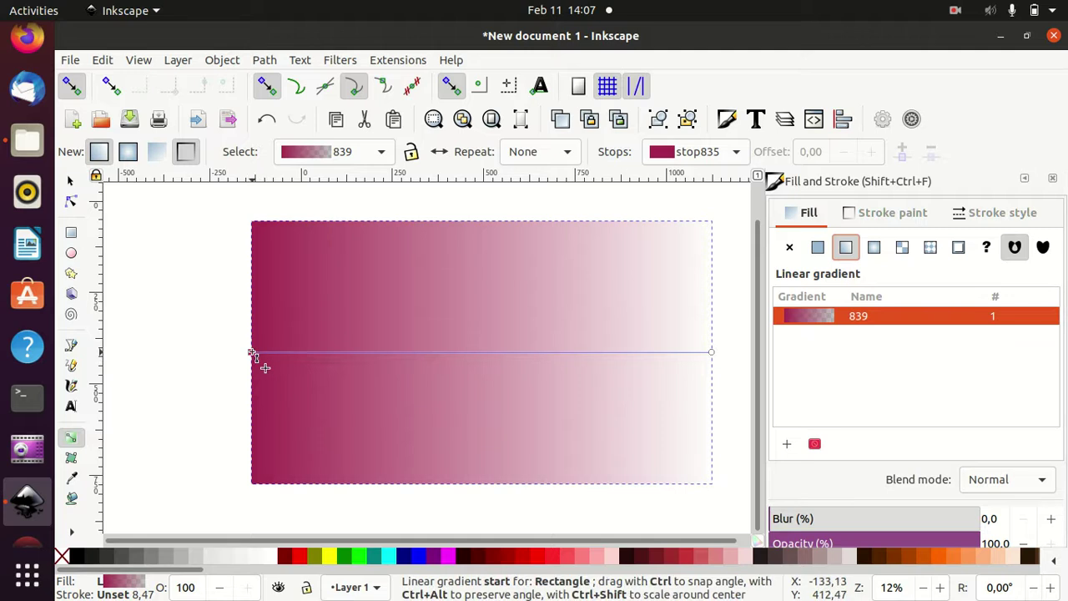
left_click_drag(253, 352, 487, 485)
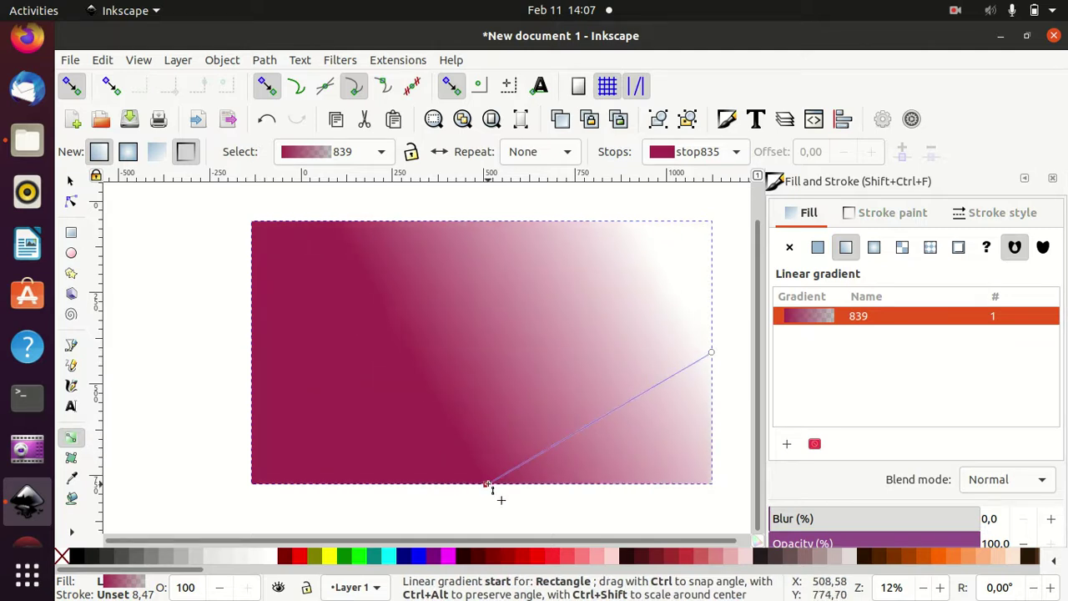
left_click_drag(711, 352, 481, 223)
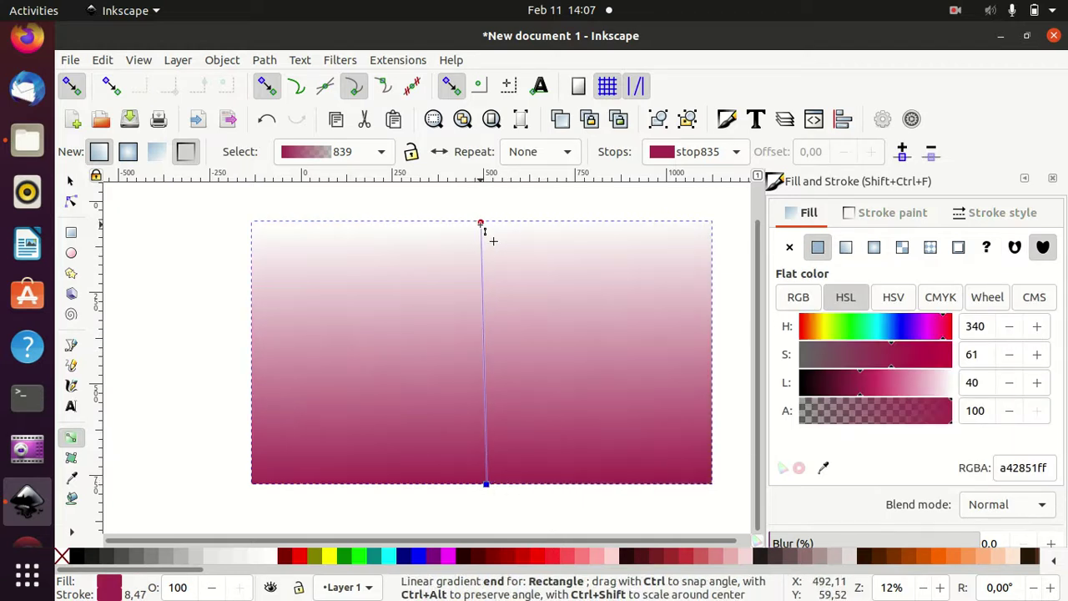
- Make the top stop dark gray 121212 and move stops so magenta starts mid-height
left_click(482, 224)
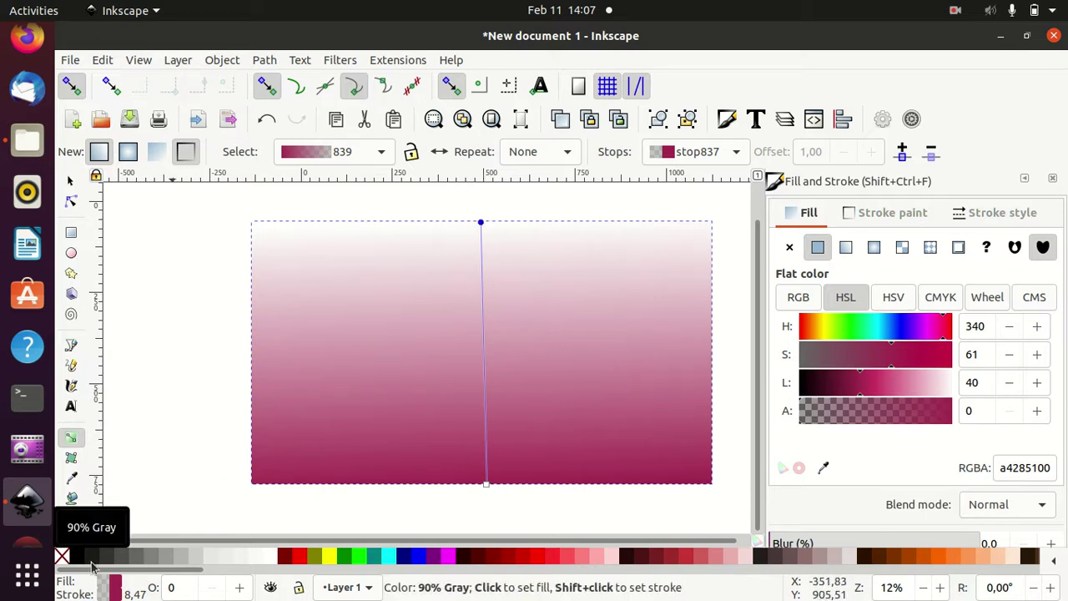
left_click(91, 564)
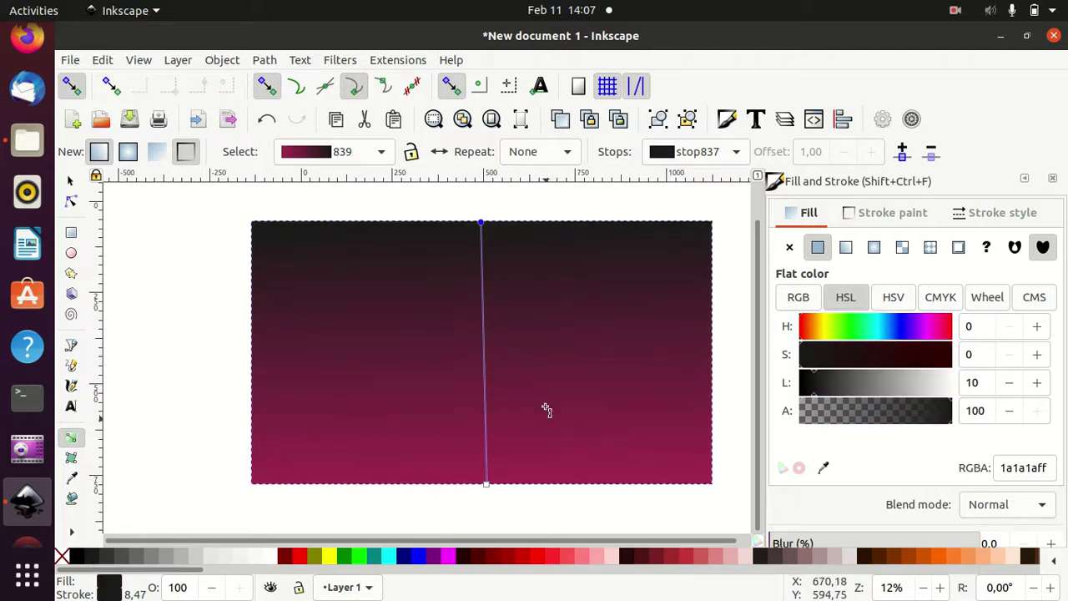
left_click(810, 394)
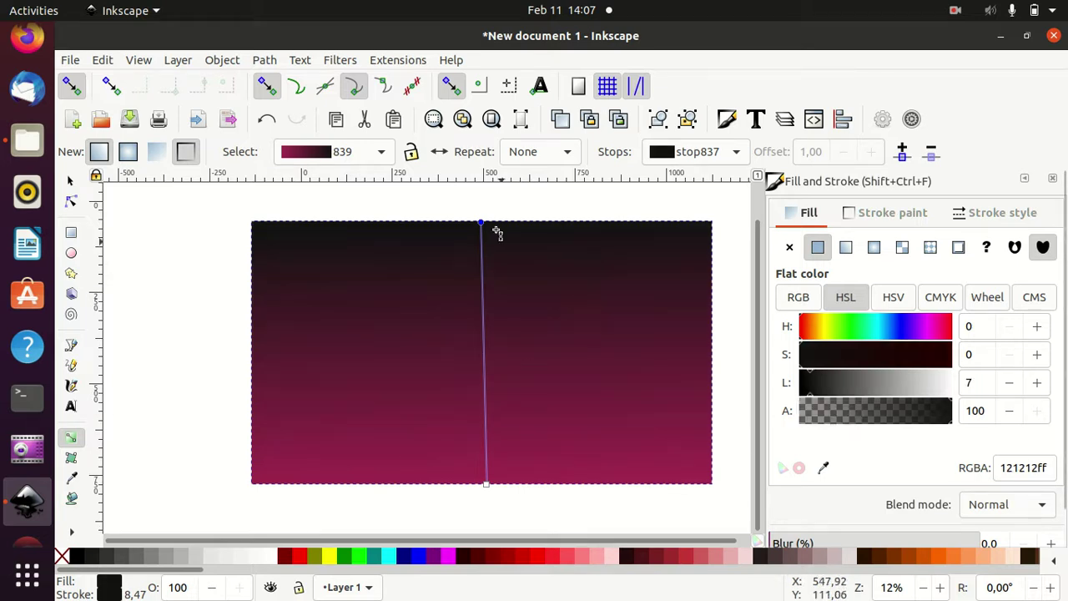
left_click_drag(482, 224, 482, 197)
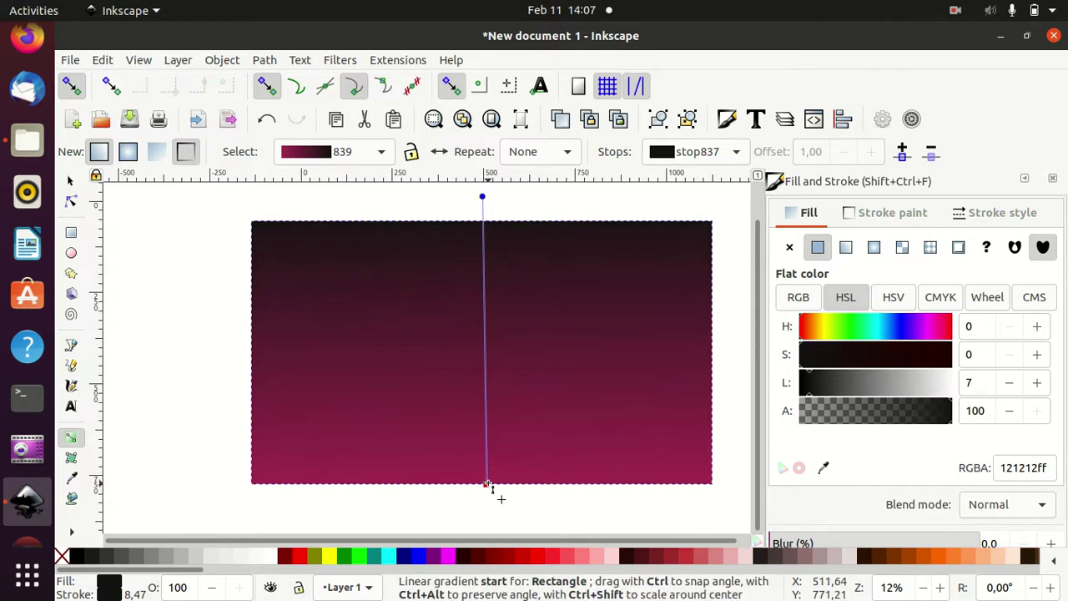
left_click_drag(488, 485, 485, 362)
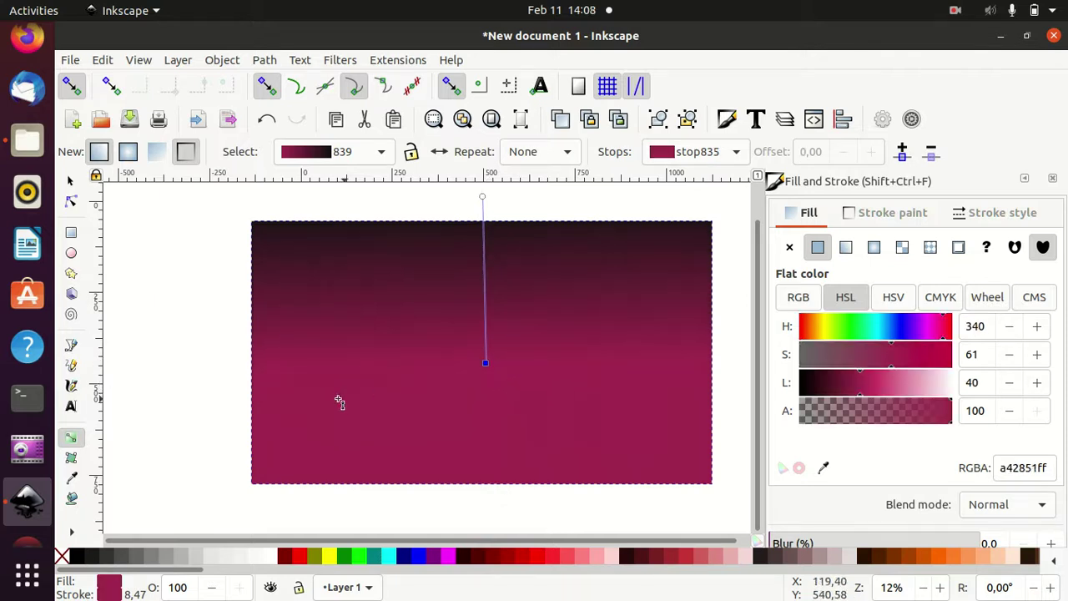
key("Escape")
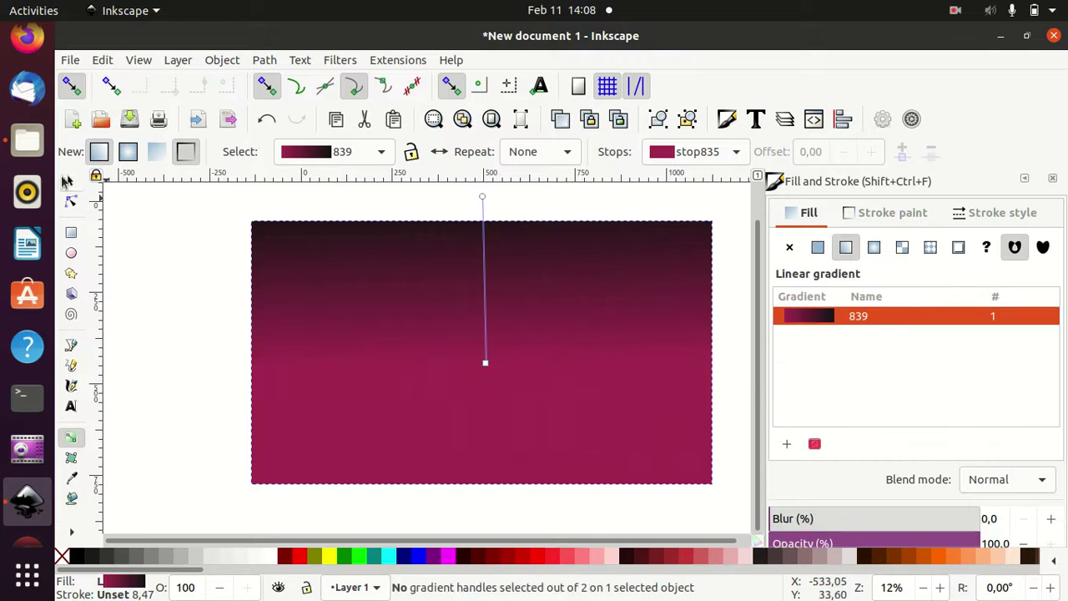
left_click(70, 180)
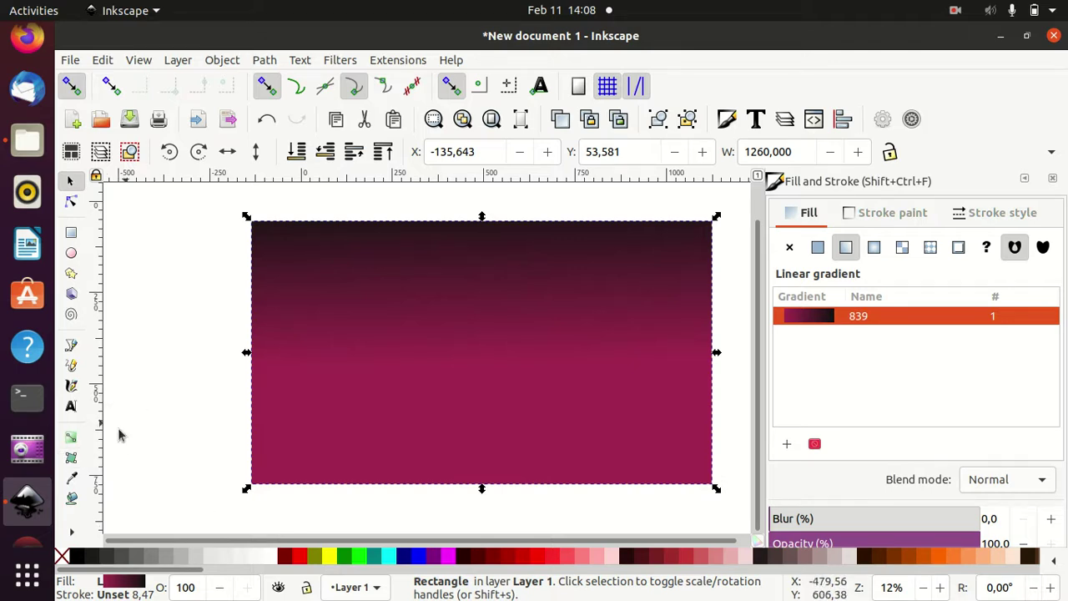
- With snapping off, pen a jagged two-peak ridge outline and close it at the start
left_click(71, 347)
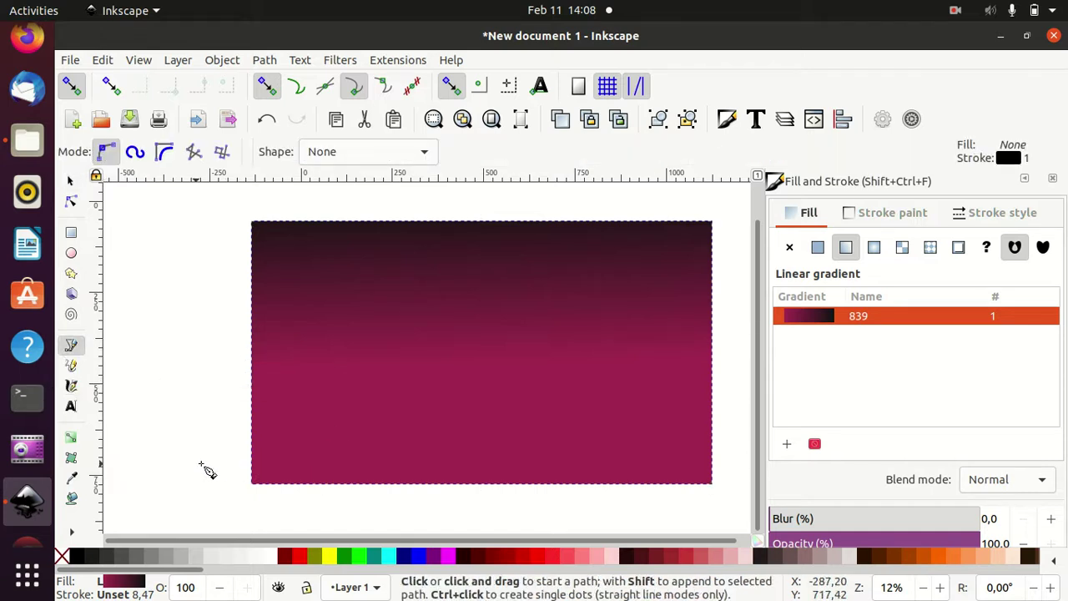
left_click(71, 86)
left_click(221, 466)
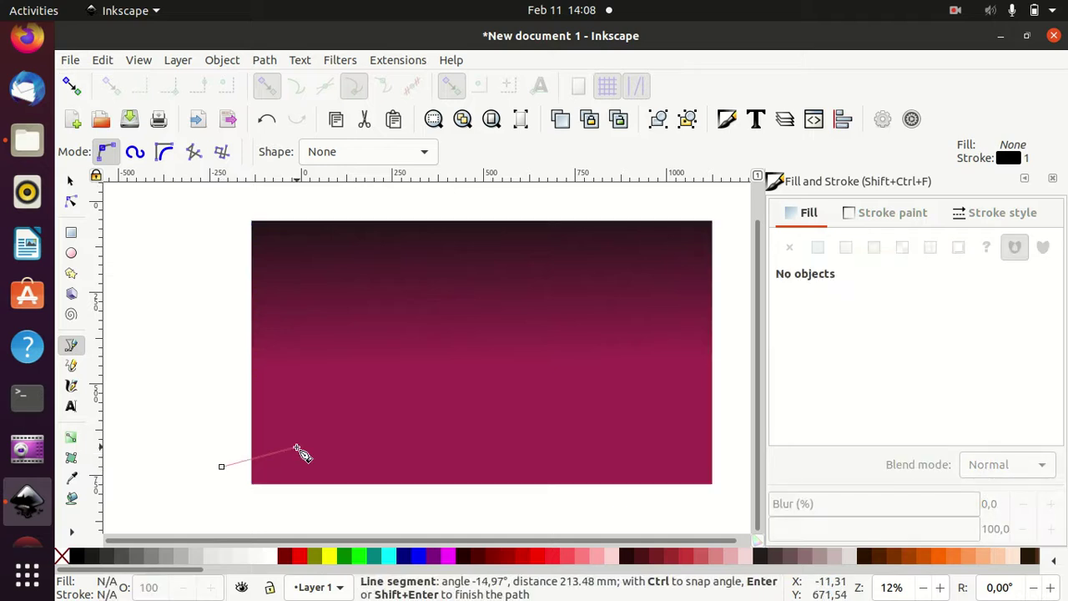
left_click(401, 432)
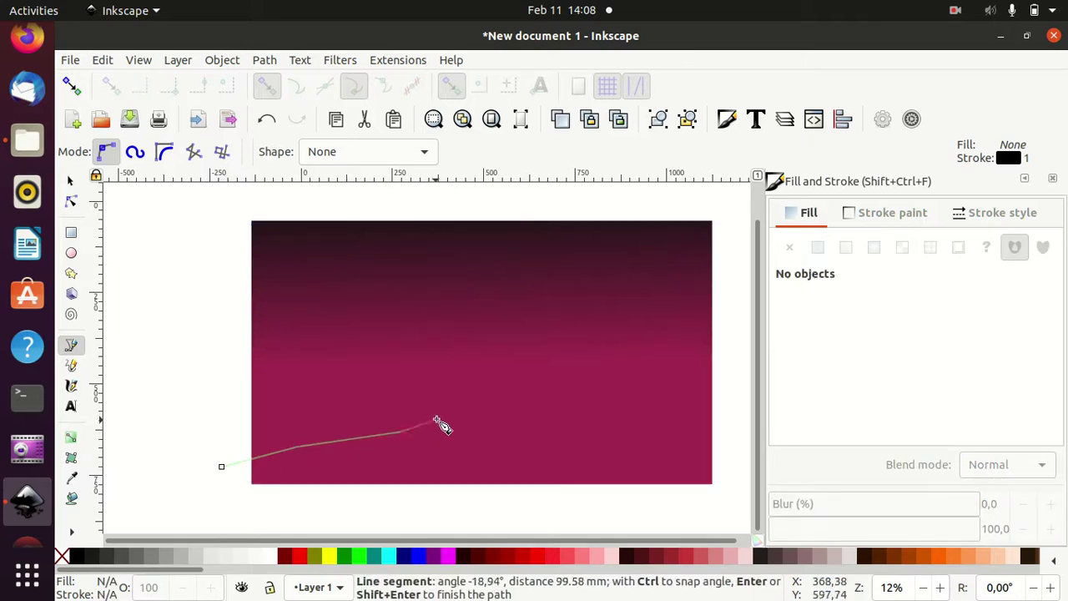
left_click(488, 416)
left_click(562, 378)
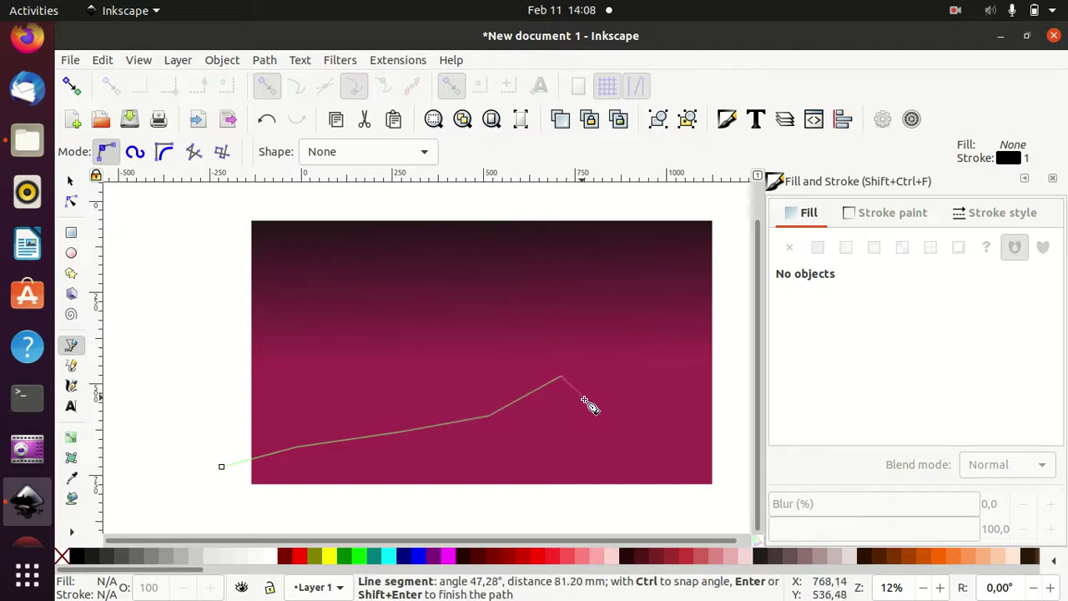
left_click(638, 388)
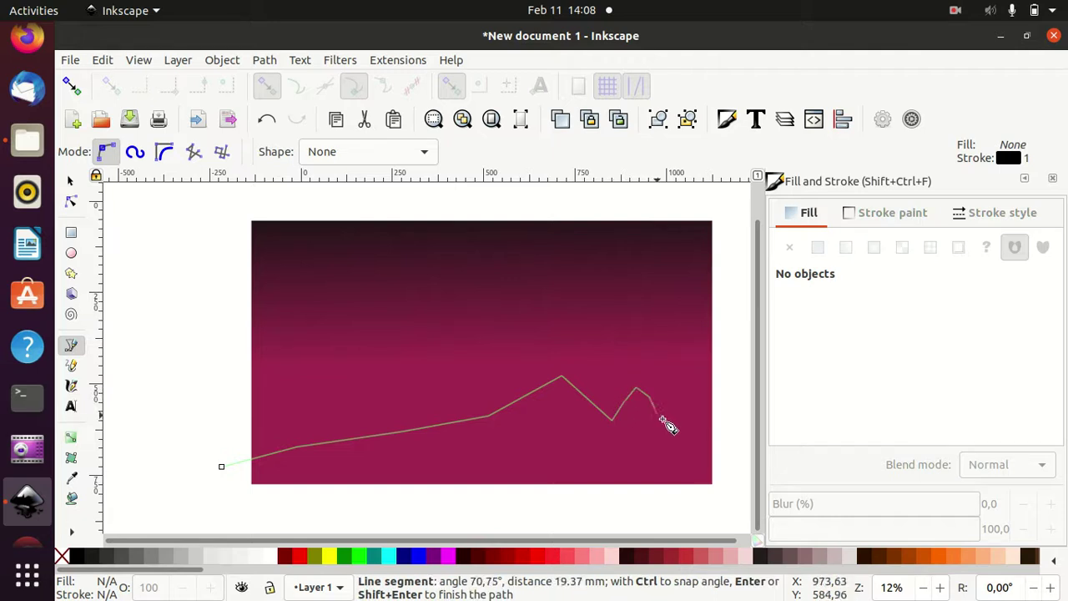
left_click(677, 427)
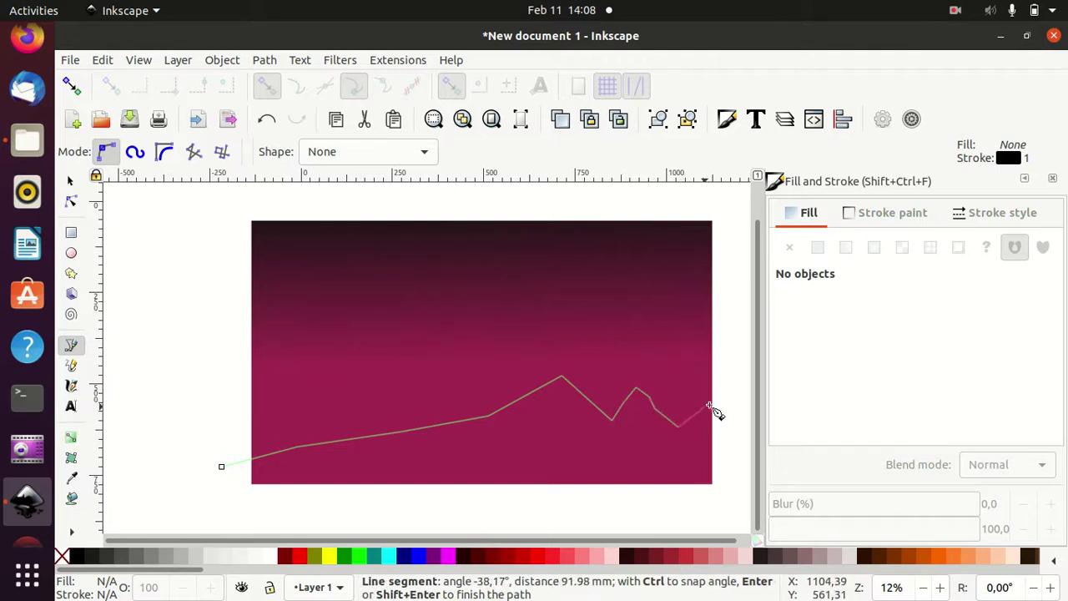
left_click(735, 392)
left_click(730, 510)
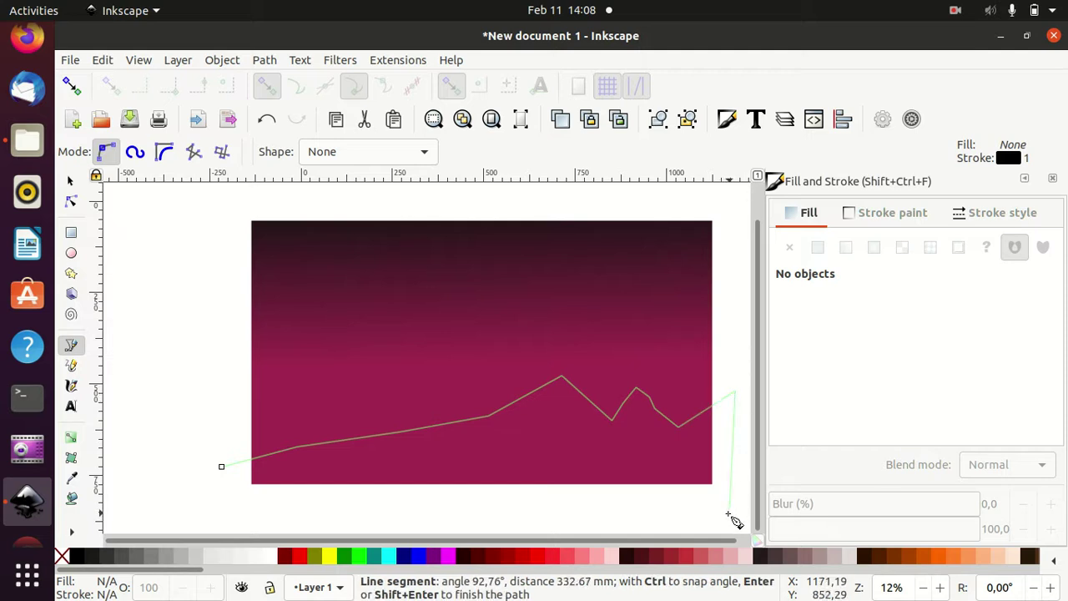
left_click(221, 510)
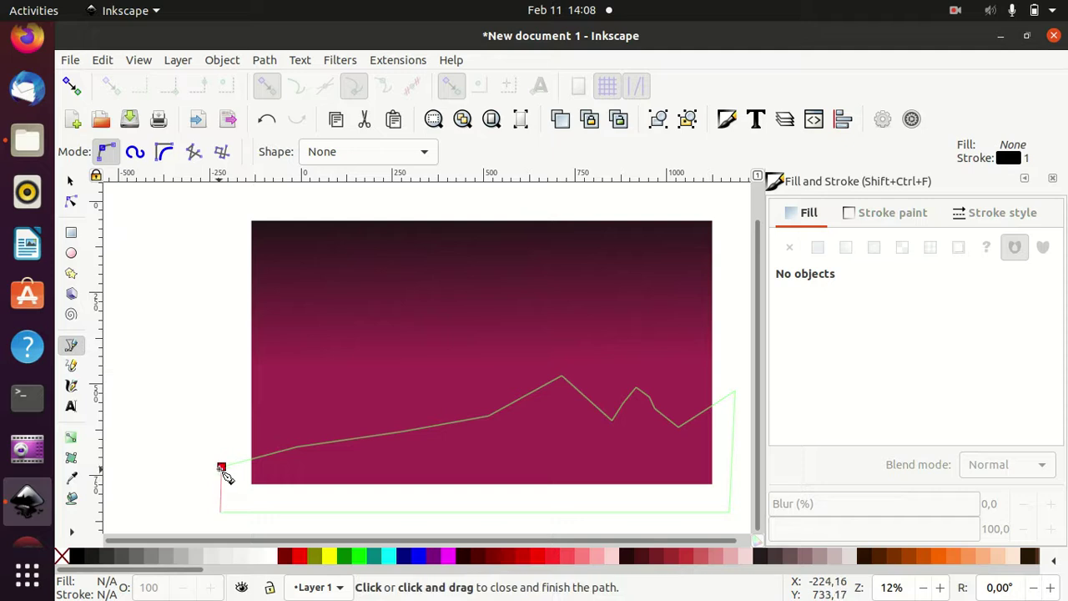
left_click(221, 466)
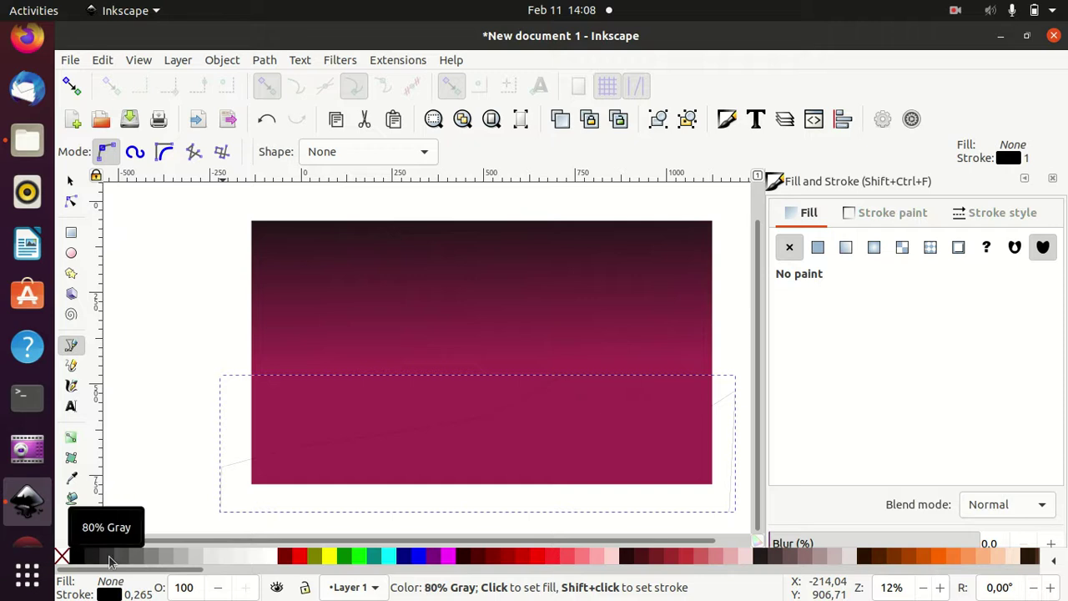
- Fill the mountain path with 80% Gray (333333)
left_click(110, 559)
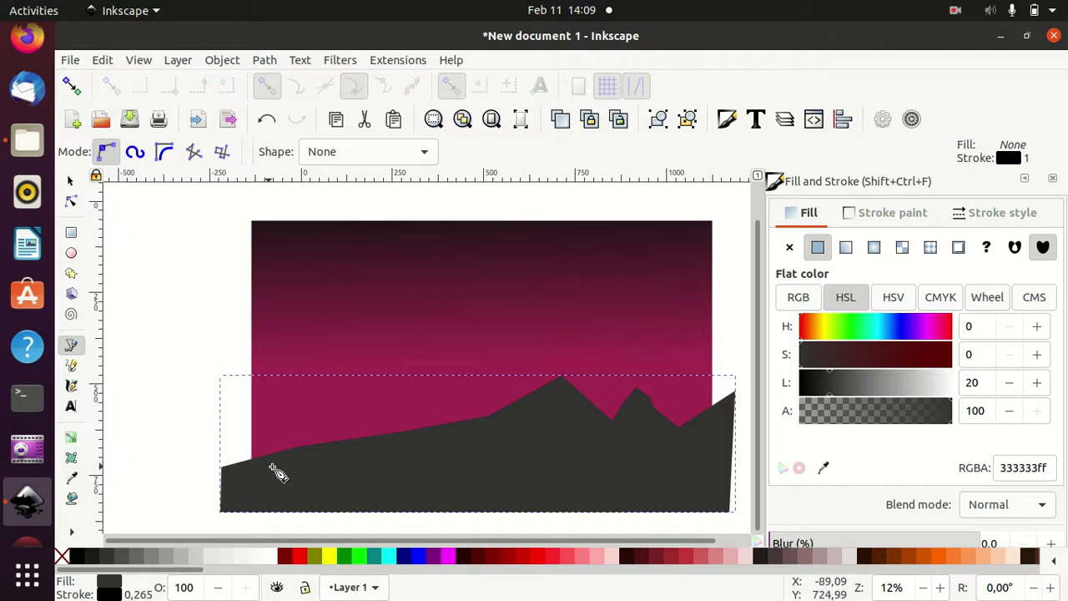
scroll(307, 473, "up", 3, "ctrl")
scroll(308, 473, "up", 4, "ctrl")
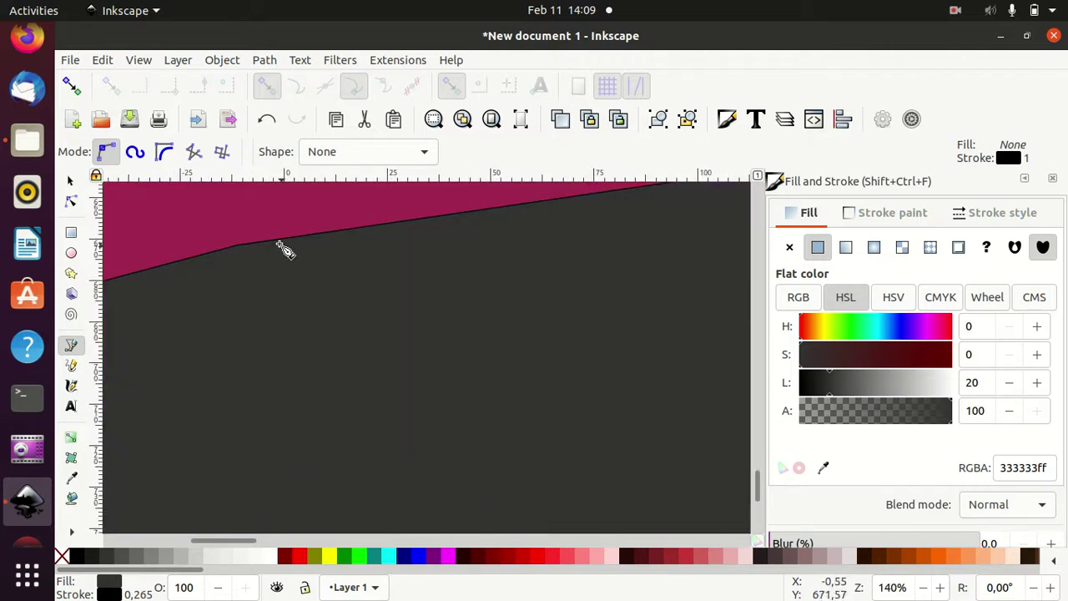
scroll(428, 331, "down", 1, "ctrl")
scroll(429, 332, "down", 4, "ctrl")
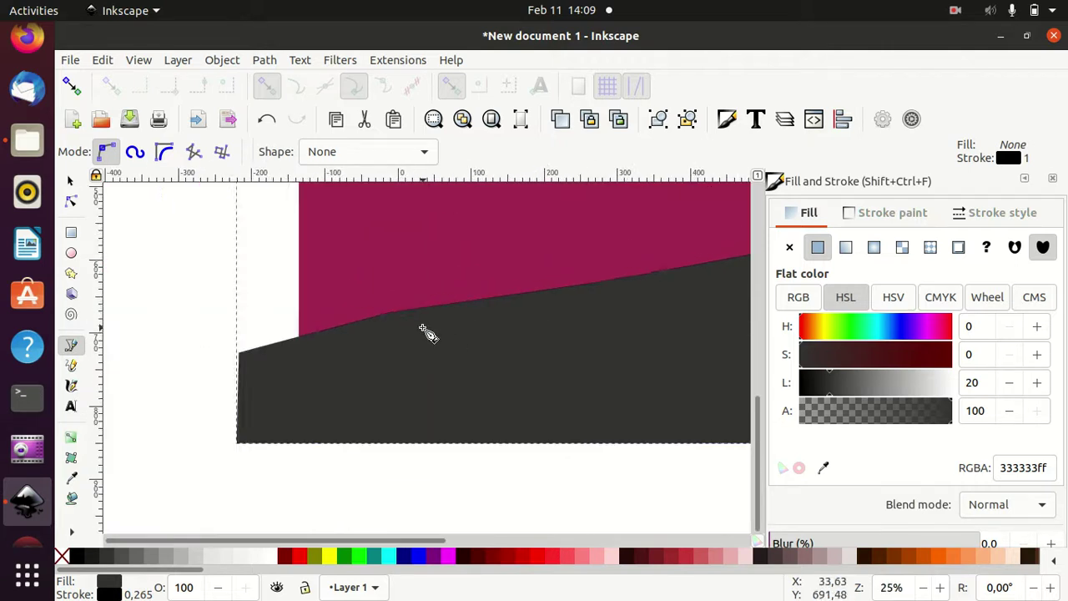
scroll(381, 393, "down", 1, "ctrl")
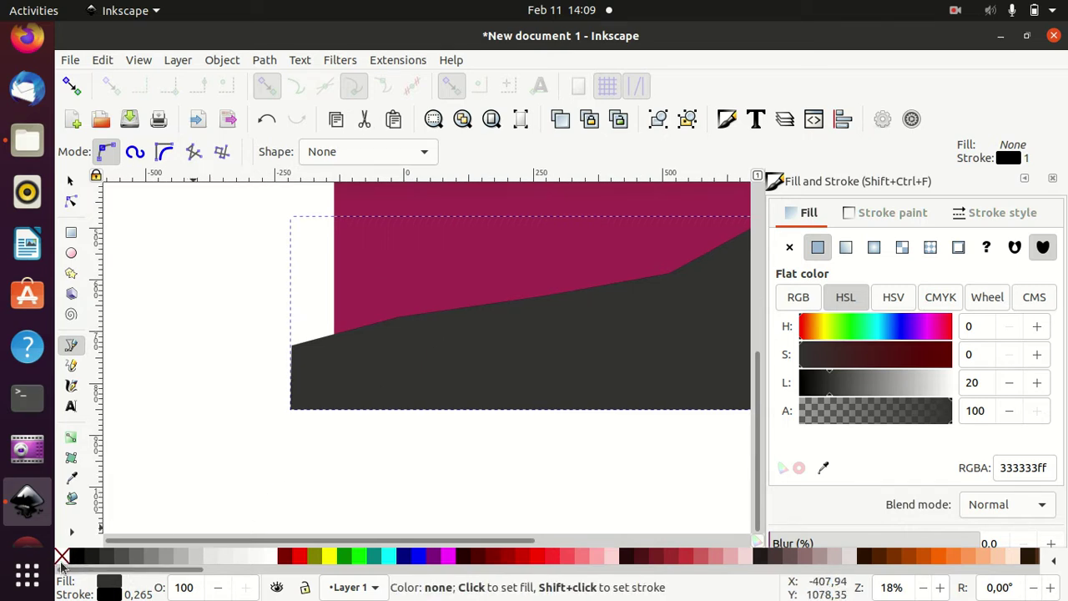
- Remove the mountain's stroke so it becomes a clean silhouette
left_click(63, 556, "shift")
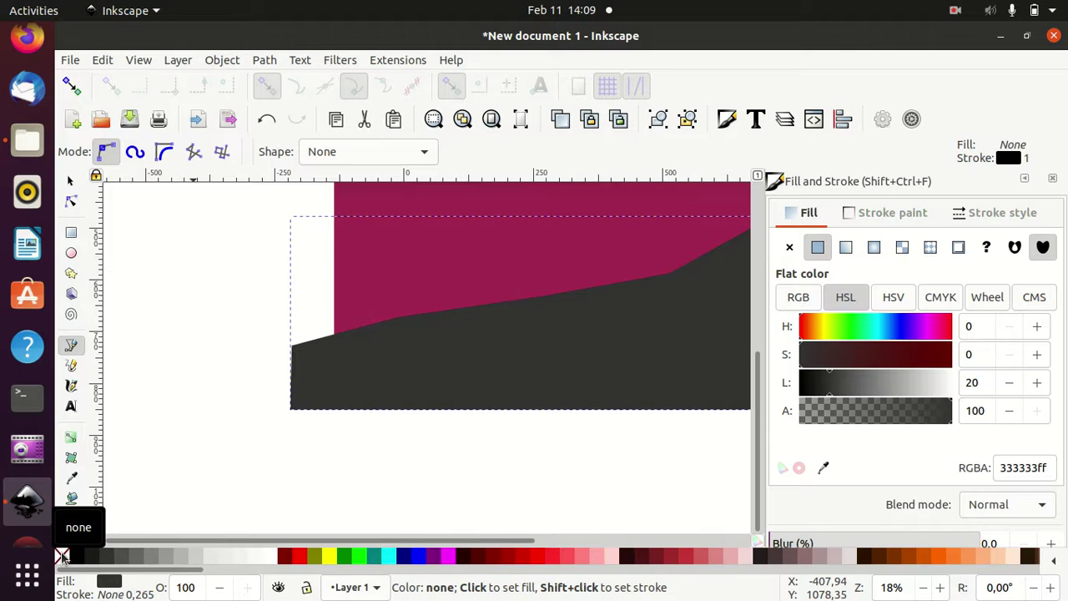
scroll(482, 453, "up", 9)
scroll(409, 302, "left", 8)
scroll(420, 298, "left", 8)
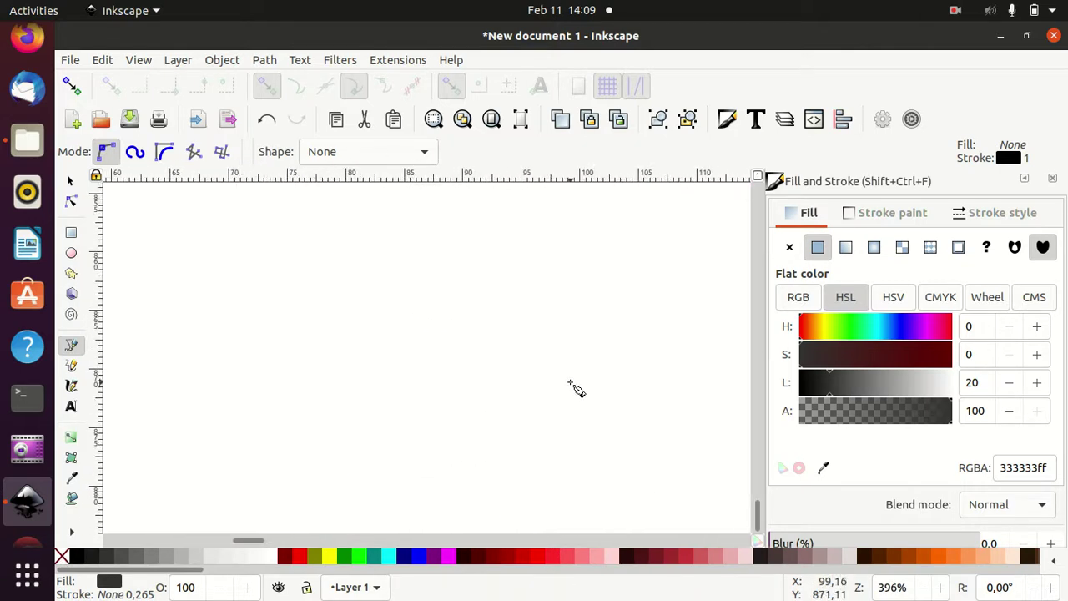
scroll(572, 386, "down", 4)
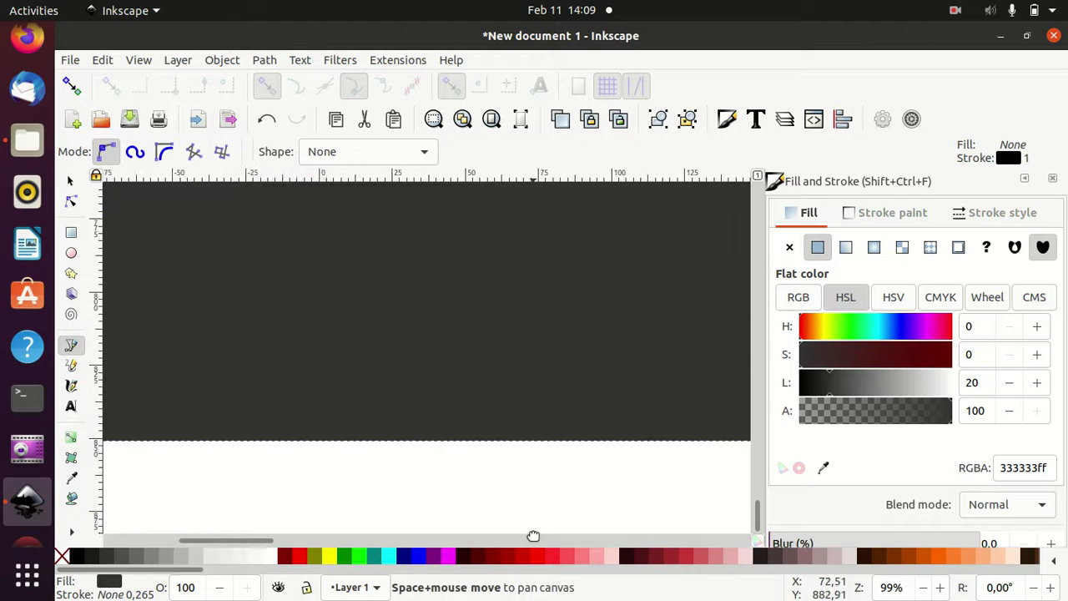
scroll(480, 505, "up", 3)
scroll(480, 504, "down", 4)
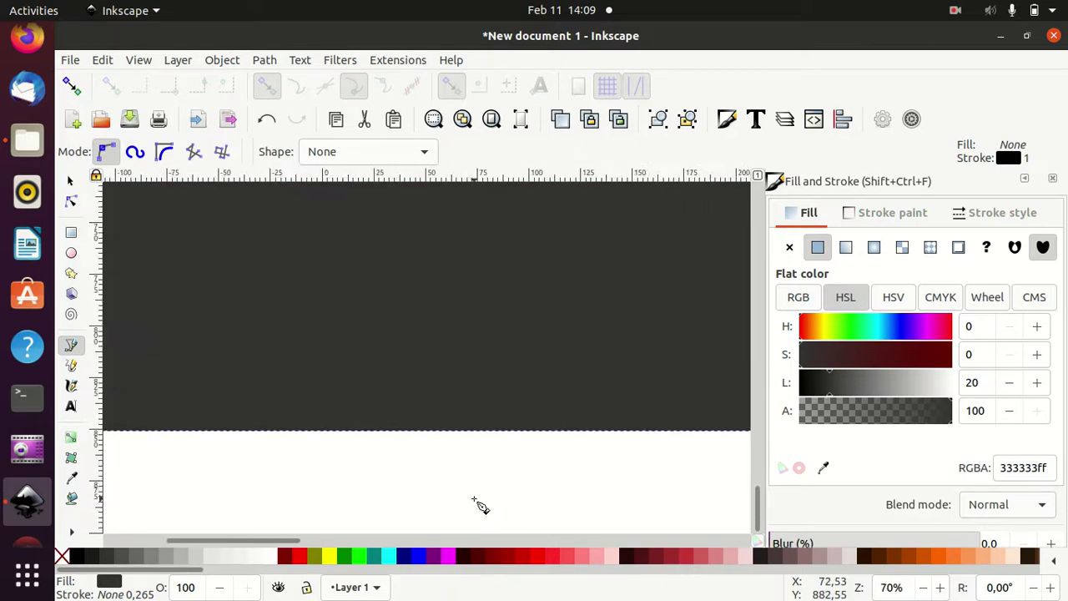
scroll(480, 504, "down", 4)
left_click_drag(450, 541, 628, 541)
scroll(558, 469, "down", 2)
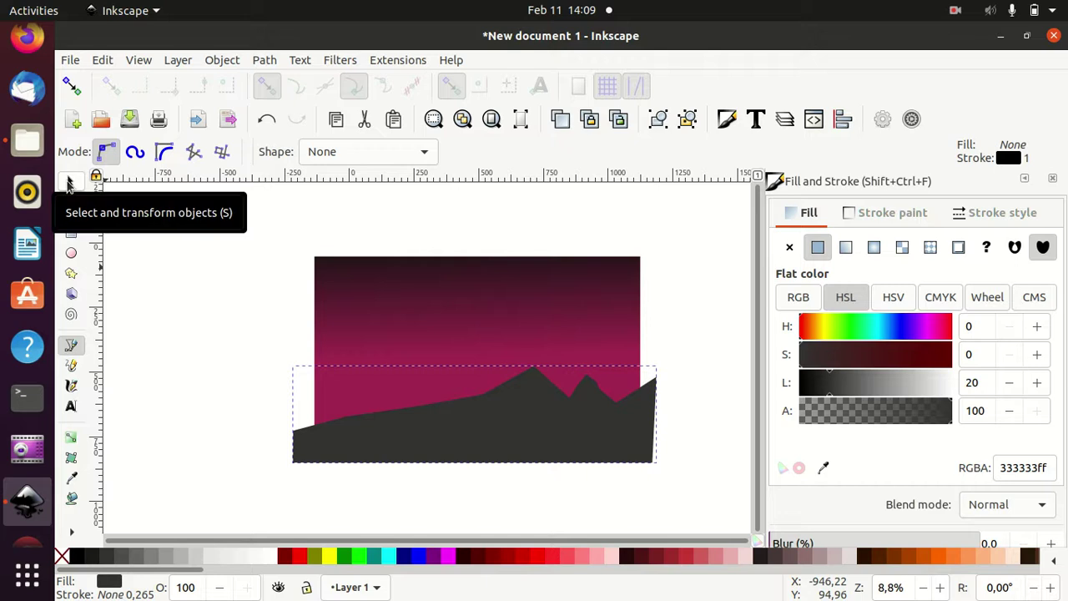
- Duplicate the sky rectangle and line the copy up over the original on top
left_click(69, 182)
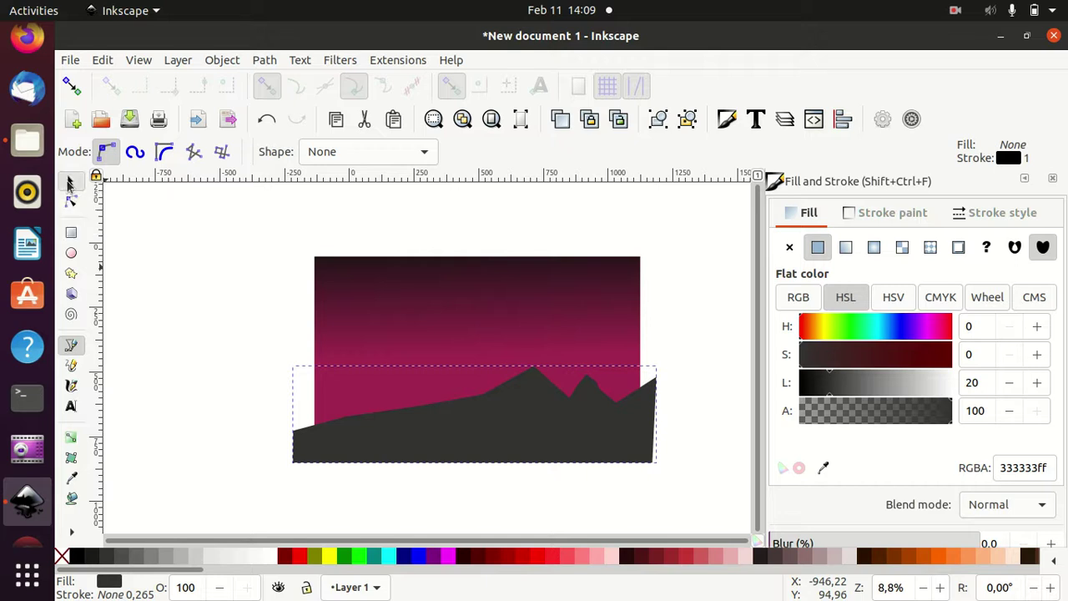
left_click(246, 283)
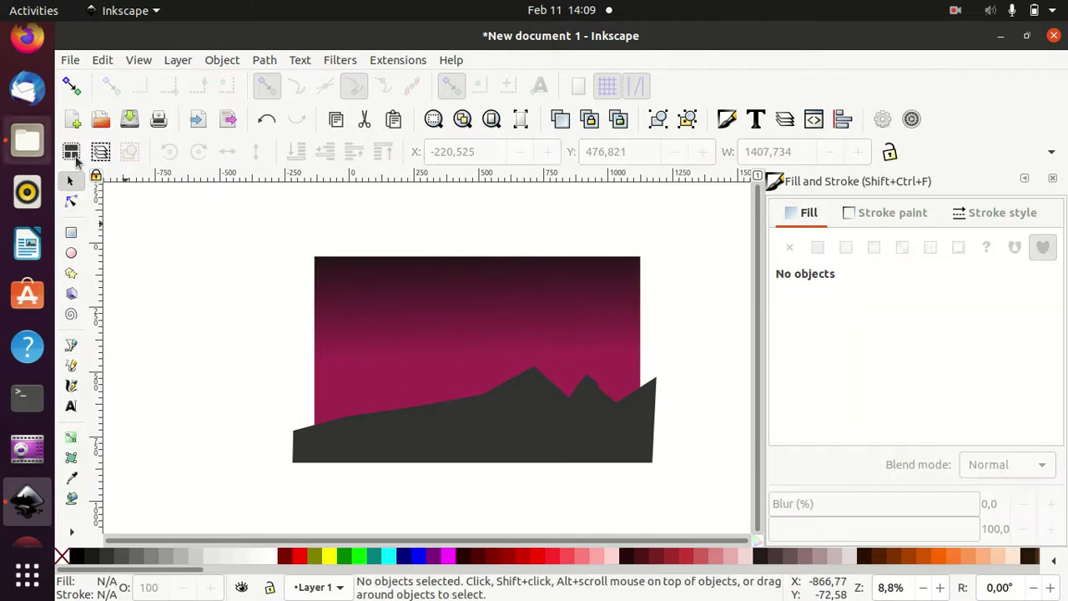
left_click(414, 283)
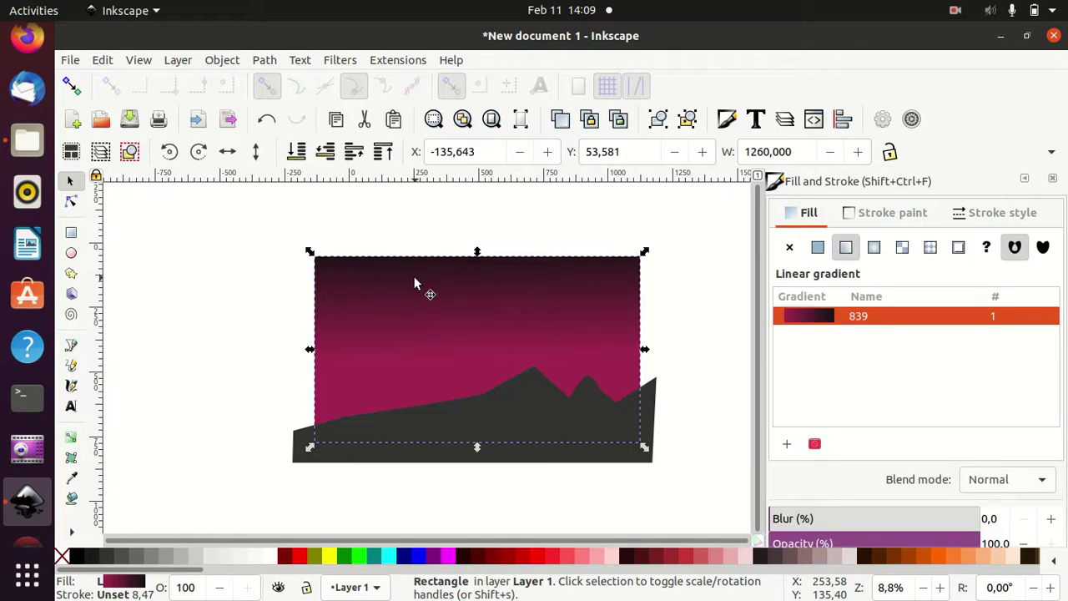
key("ctrl+alt+v")
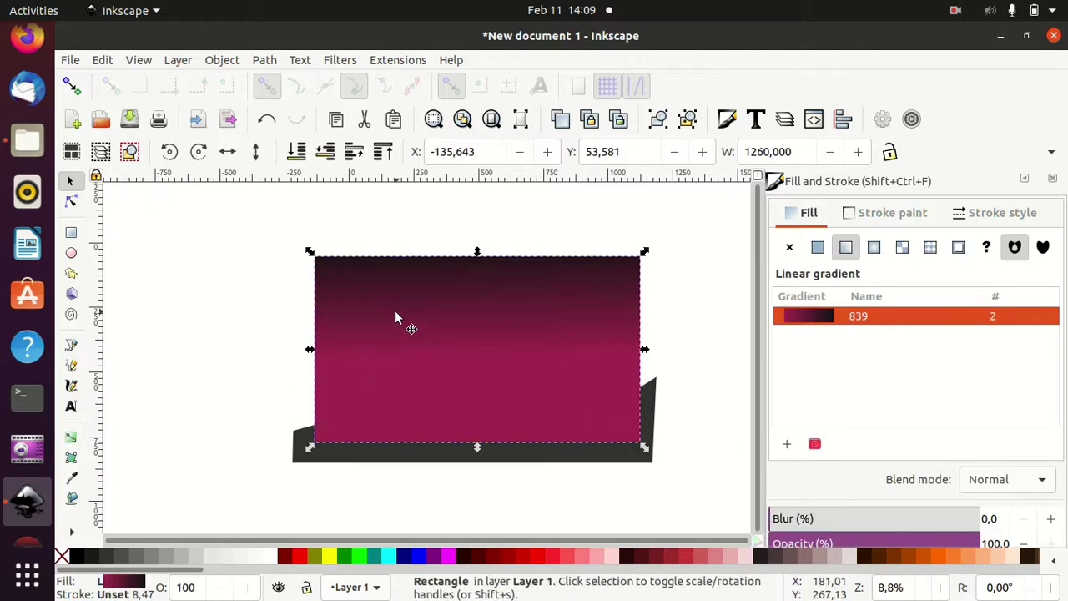
left_click_drag(395, 315, 532, 286)
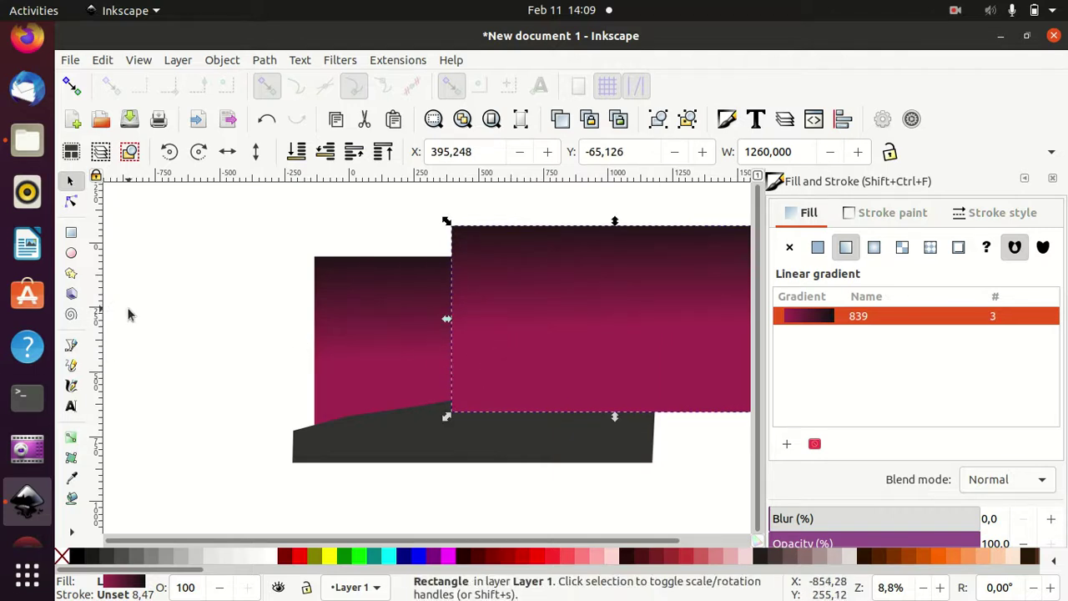
left_click(205, 309)
key("ctrl")
key("ctrl+d")
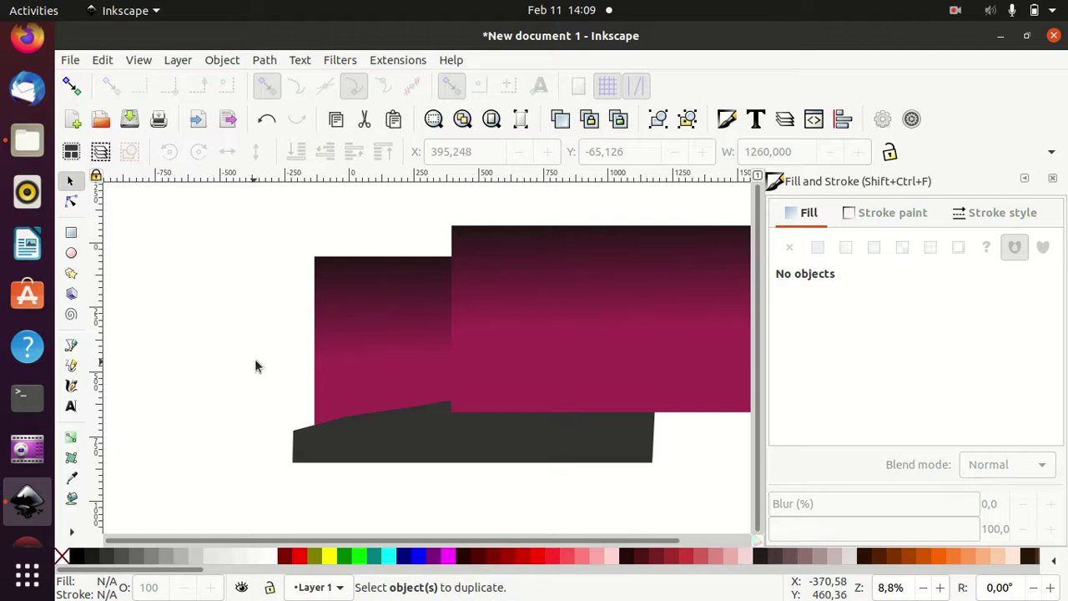
left_click(492, 322)
key("ctrl+d")
mouse_move(517, 313)
left_mouse_down()
mouse_move(446, 344)
mouse_move(388, 349)
left_mouse_up()
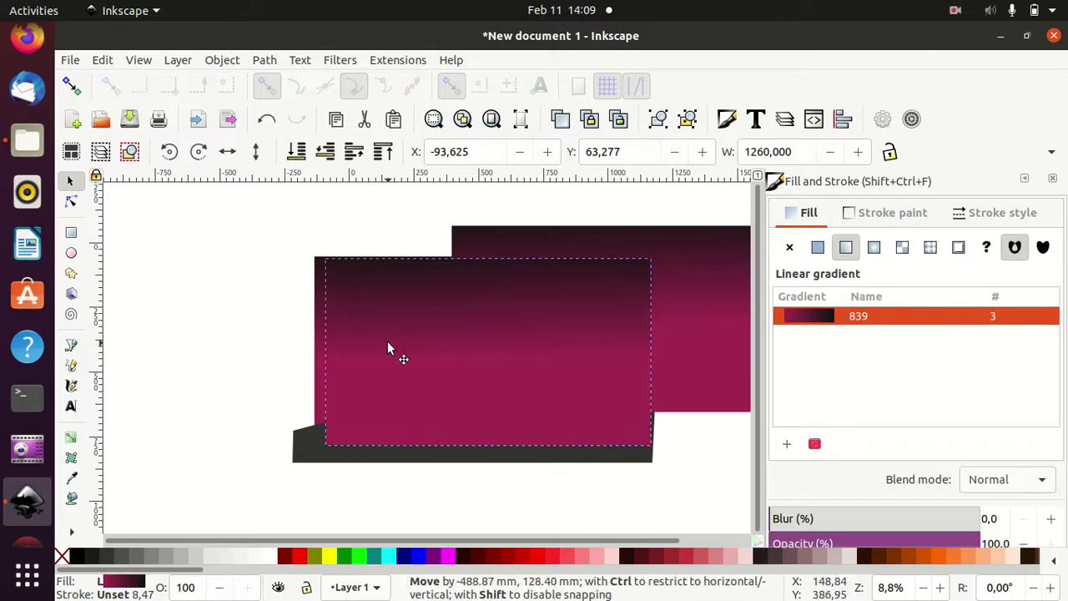
key("End")
key("Escape")
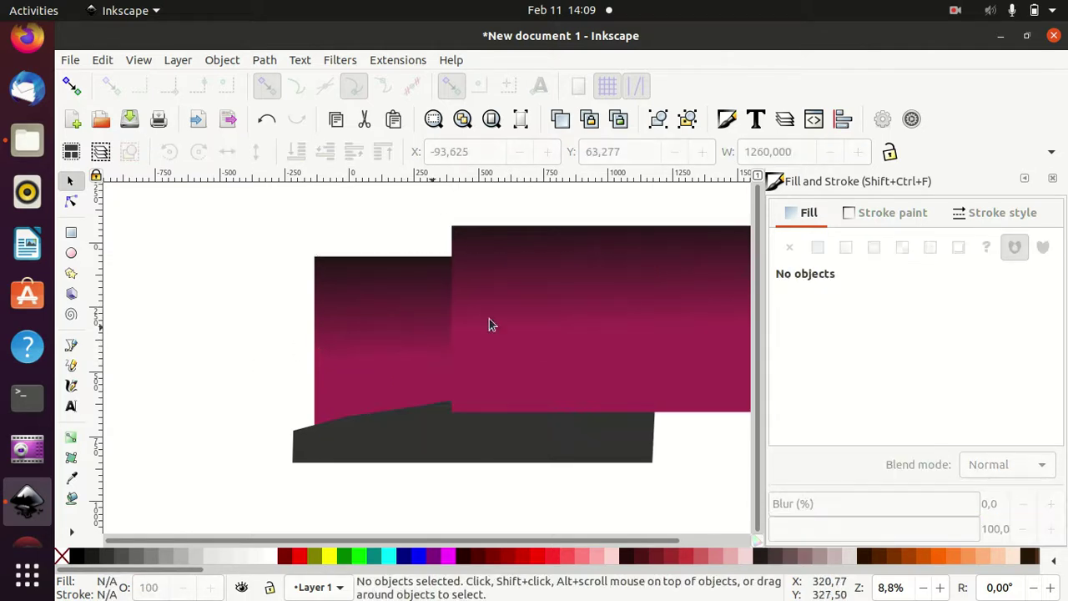
key("ctrl+z")
key("ctrl+shift+z")
key("ctrl+z")
key("ctrl+z")
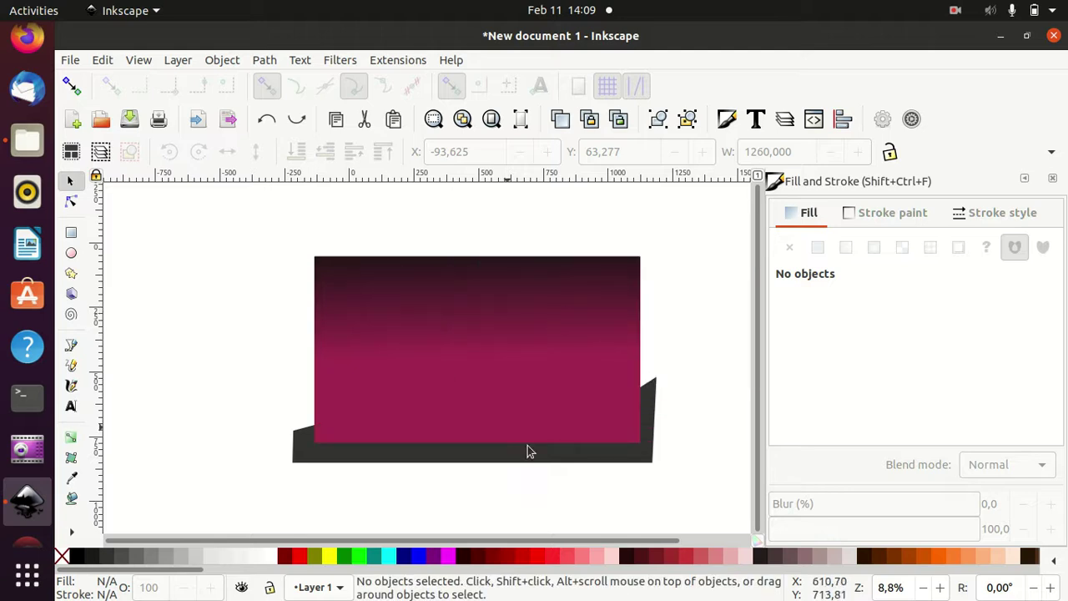
- Intersect the sky copy with the mountain to trim it to the sky's edges
left_click(398, 315)
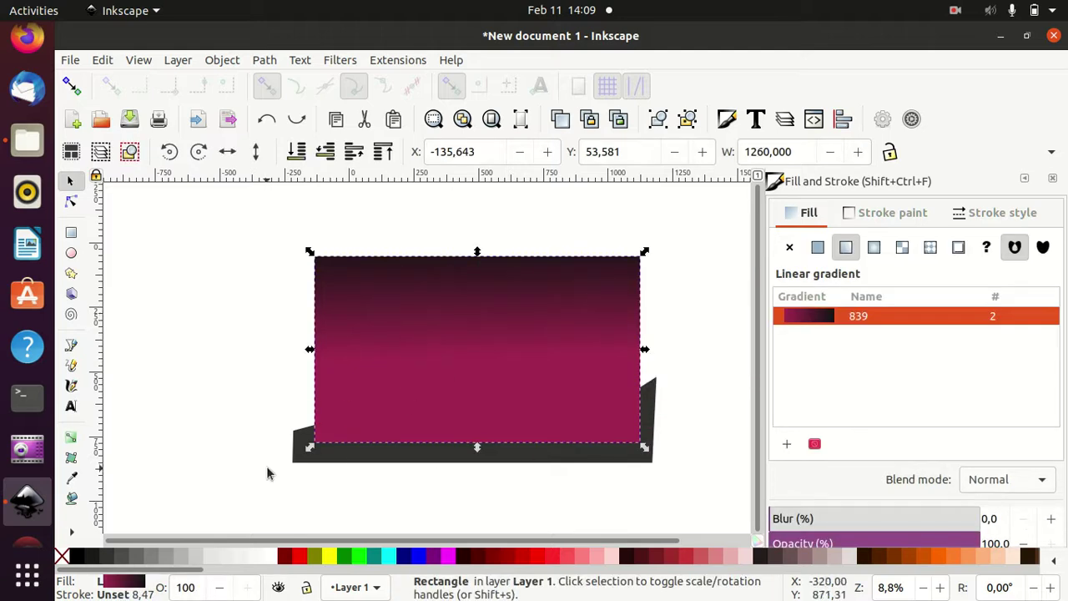
left_click(367, 464, "shift")
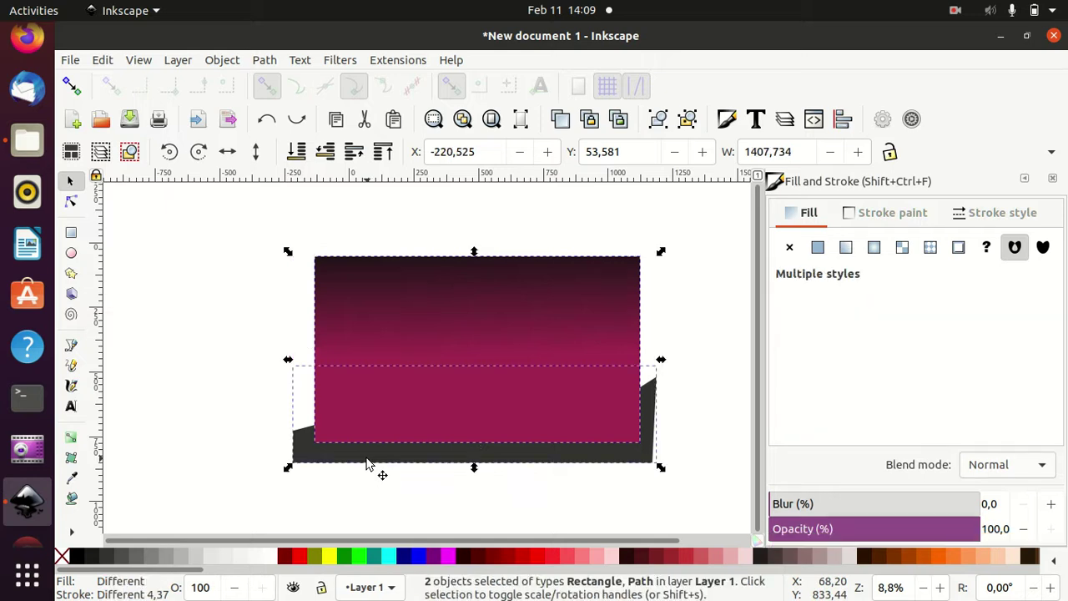
left_click(262, 61)
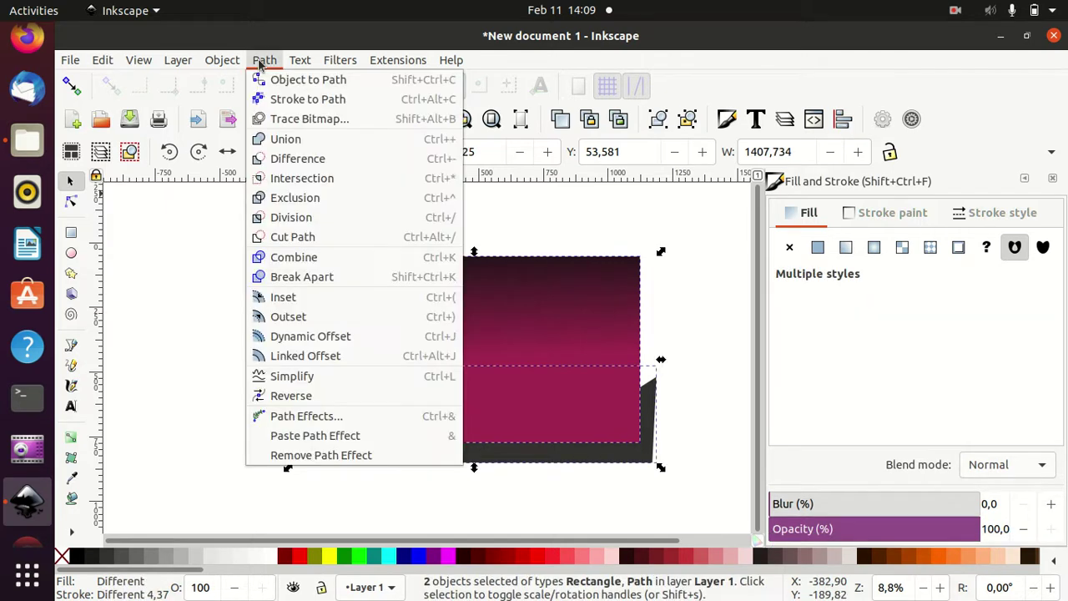
left_click(287, 180)
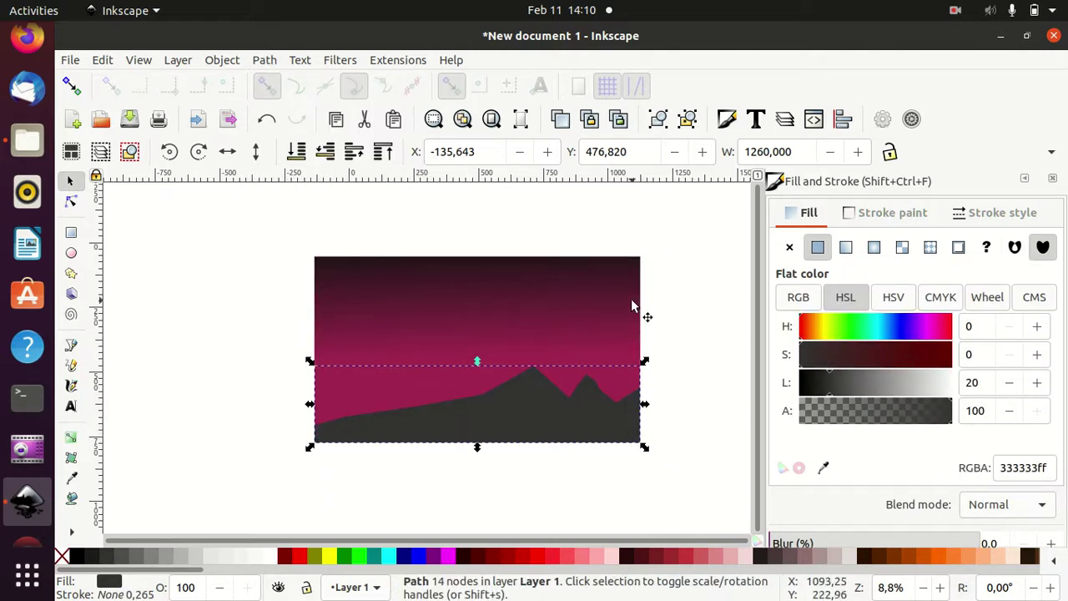
left_click(689, 332)
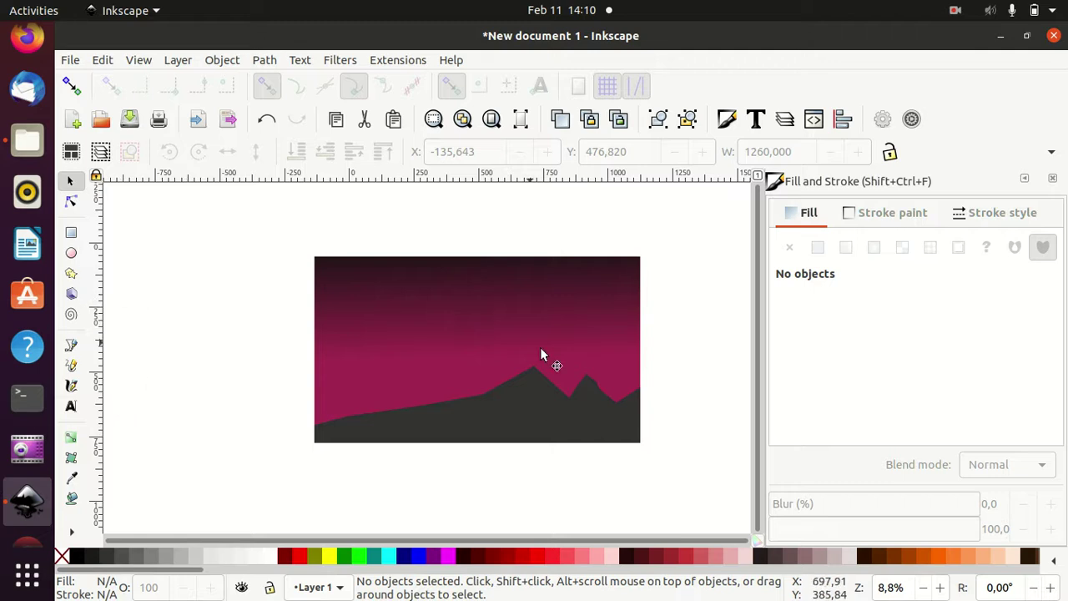
- Draw a circle above the mountain peaks and fill it flat blue 0000ff
left_click(71, 254)
key("ctrl")
mouse_move(463, 355)
left_mouse_down()
mouse_move(491, 383)
mouse_move(475, 394)
left_mouse_up()
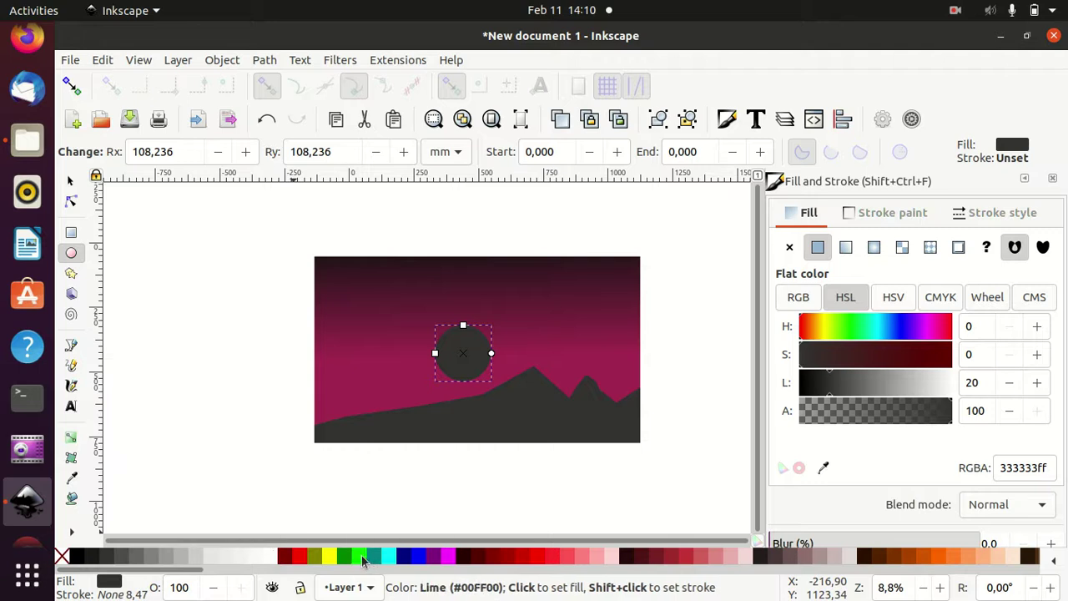
left_click(325, 559)
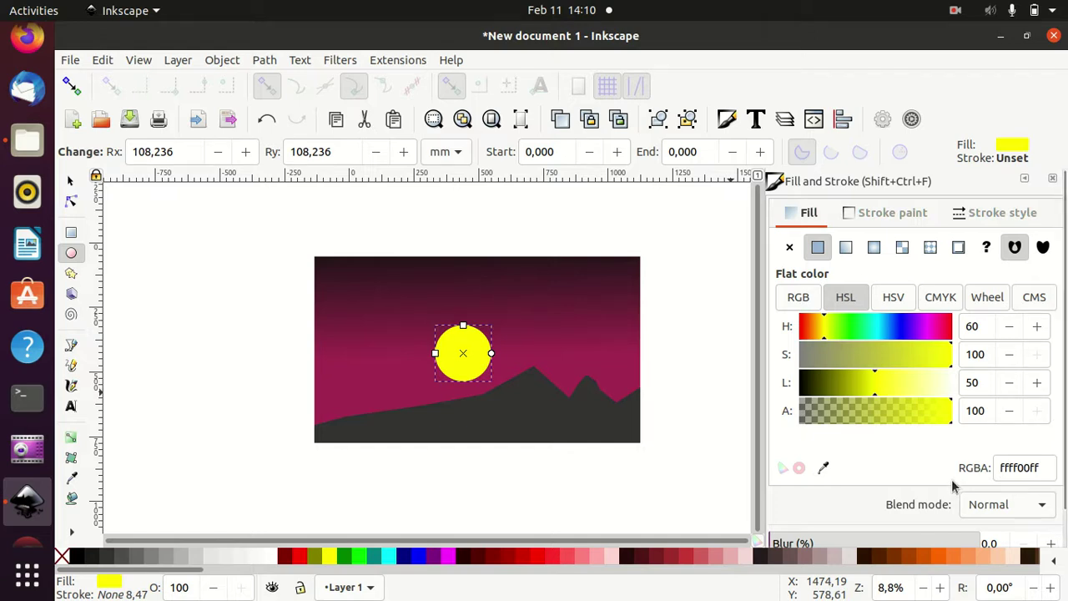
left_click(420, 557)
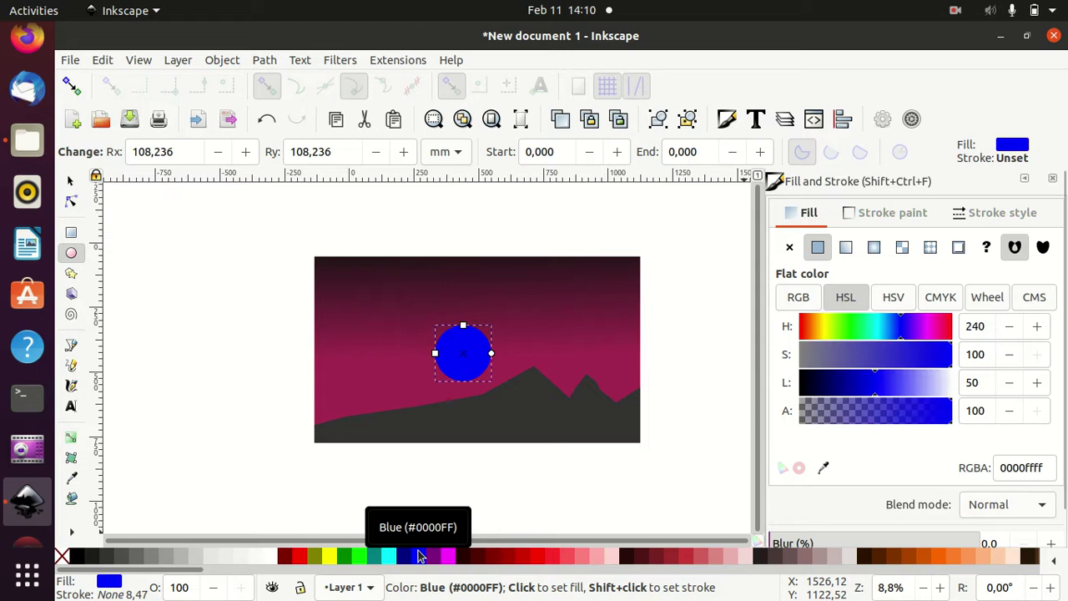
left_click(71, 437)
left_click(128, 151)
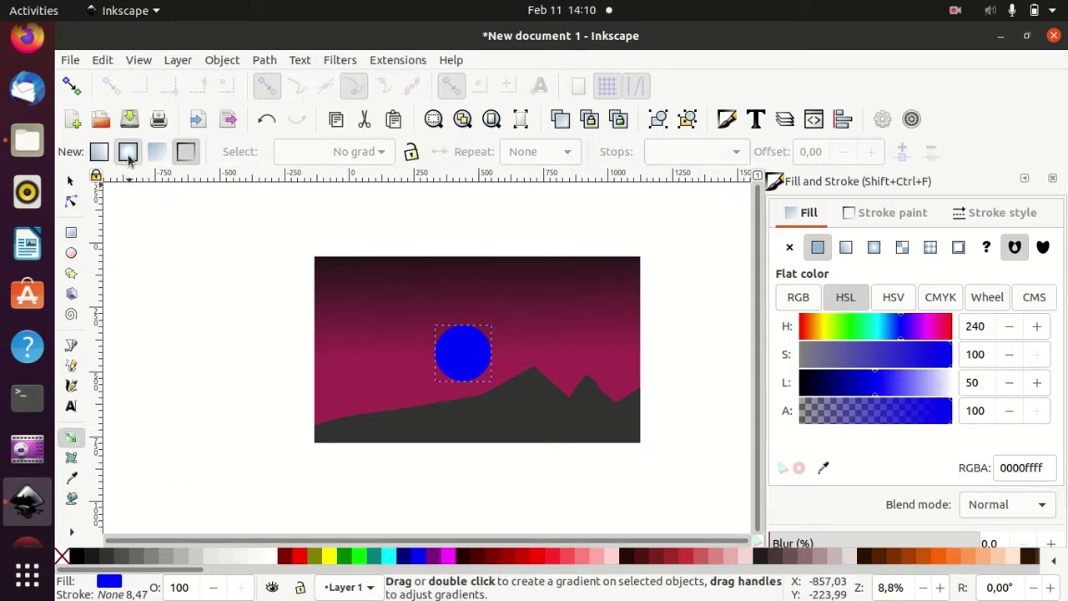
- Give the circle a radial gradient with a lime green centre and blue edge
left_click(874, 247)
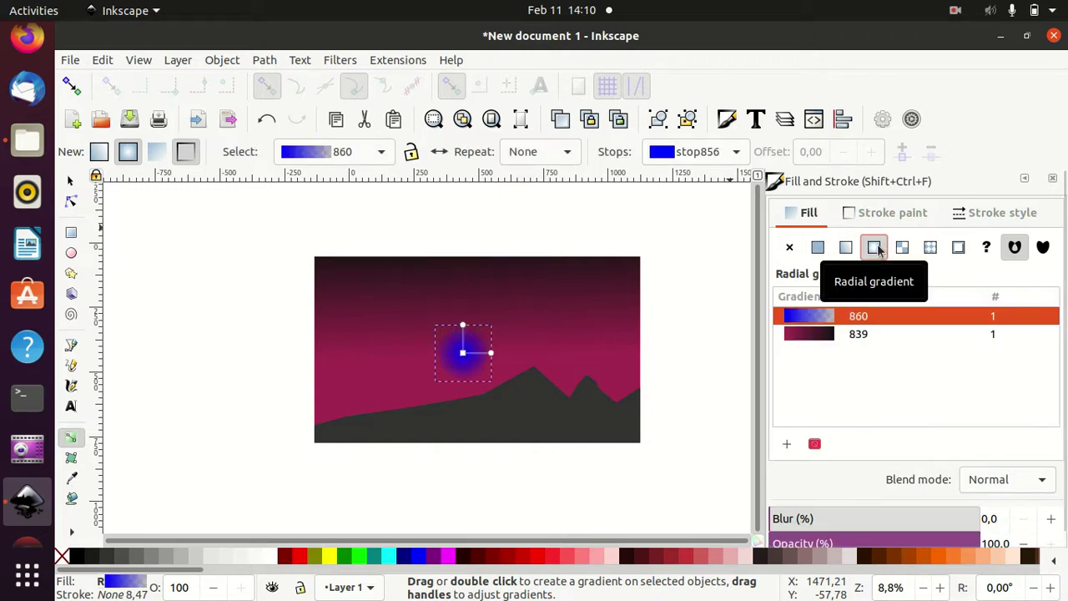
left_click(463, 356)
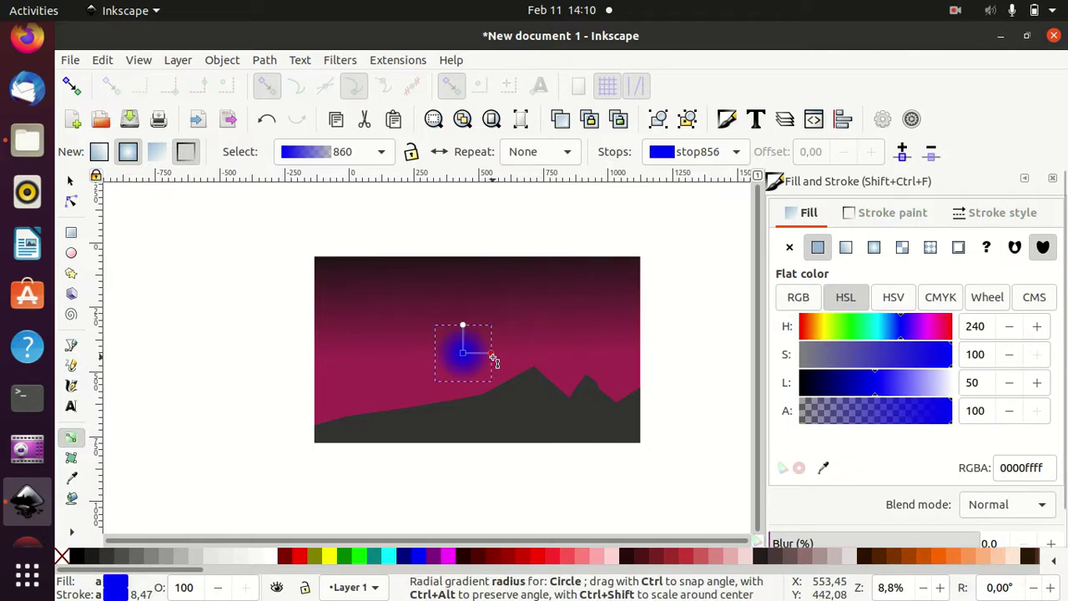
left_click(491, 354)
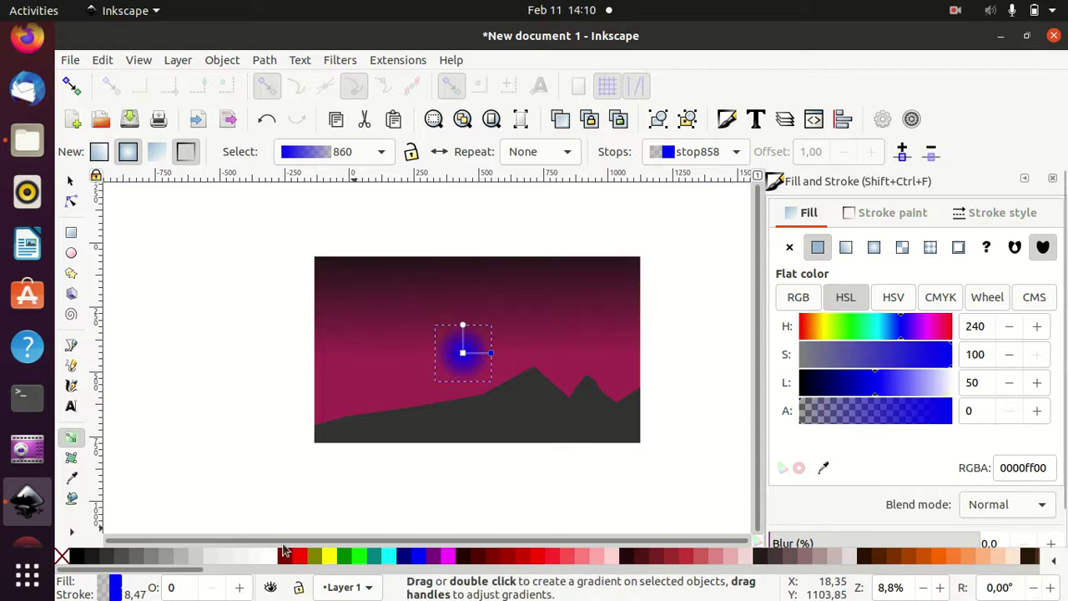
left_click(420, 558)
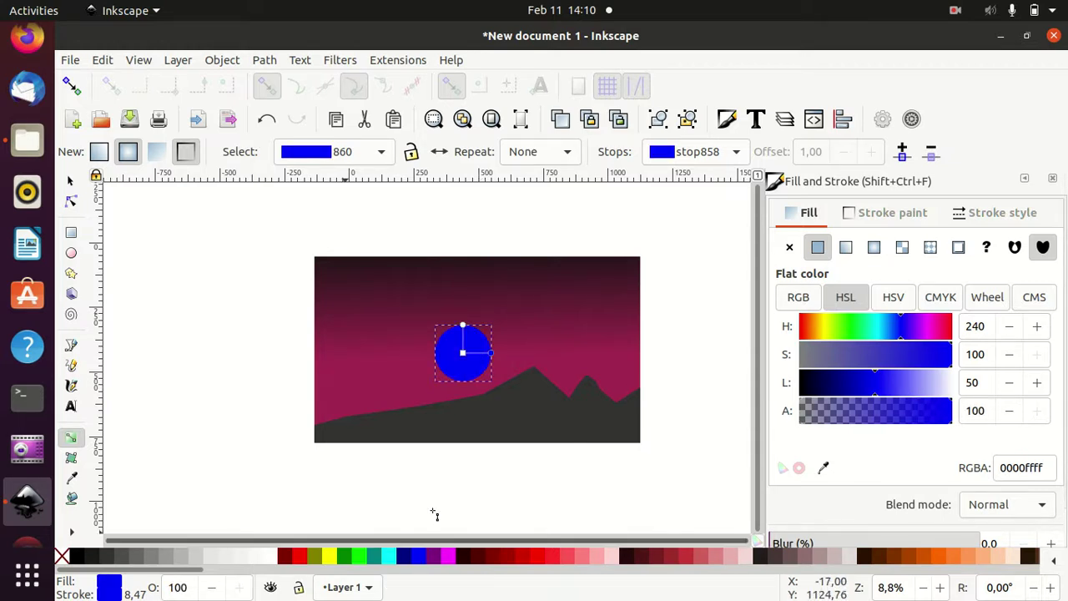
left_click(463, 353)
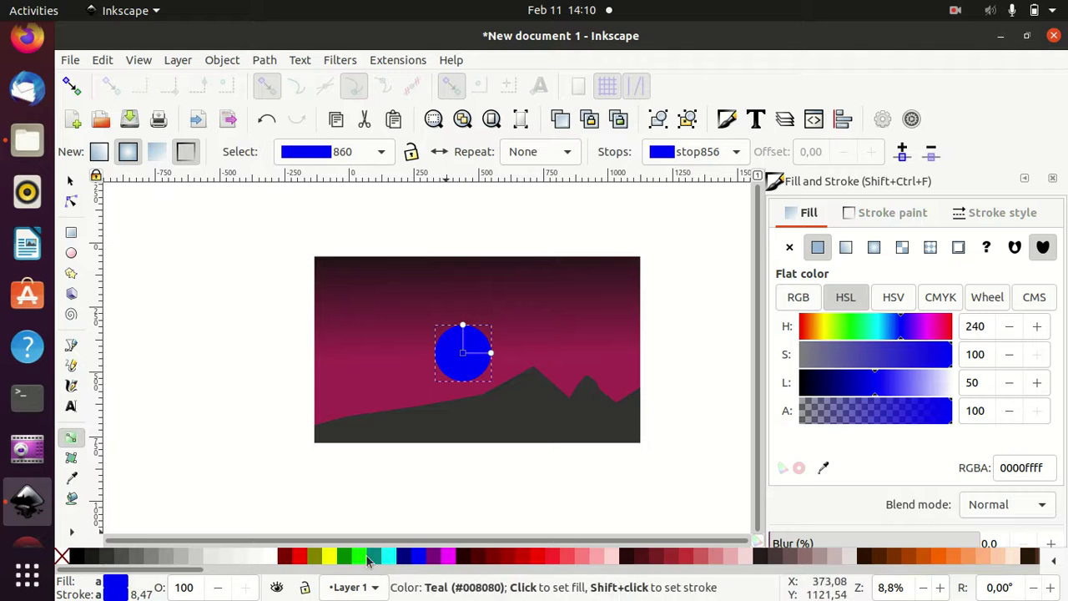
left_click(362, 556)
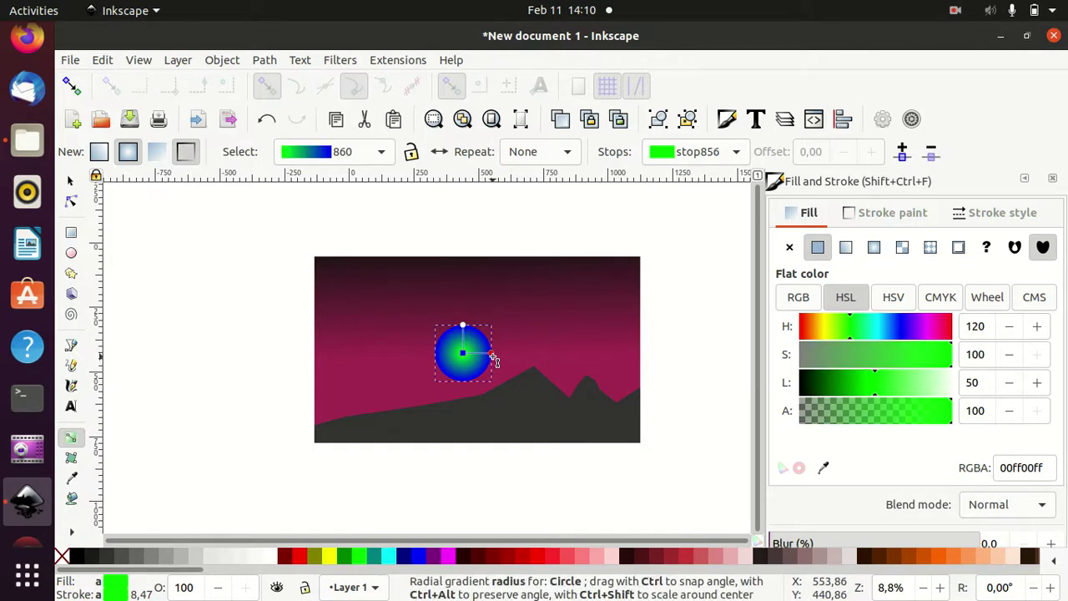
- Pull the gradient edge inward and make the outer stop lighter, translucent blue 2929ff7a
left_click_drag(506, 371, 509, 374)
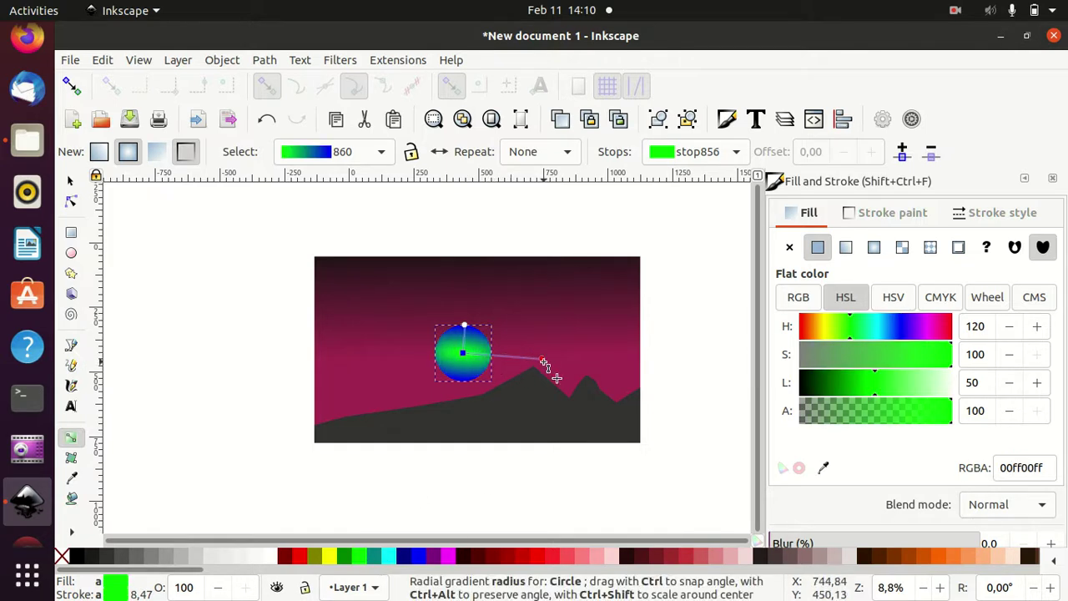
left_click(509, 374)
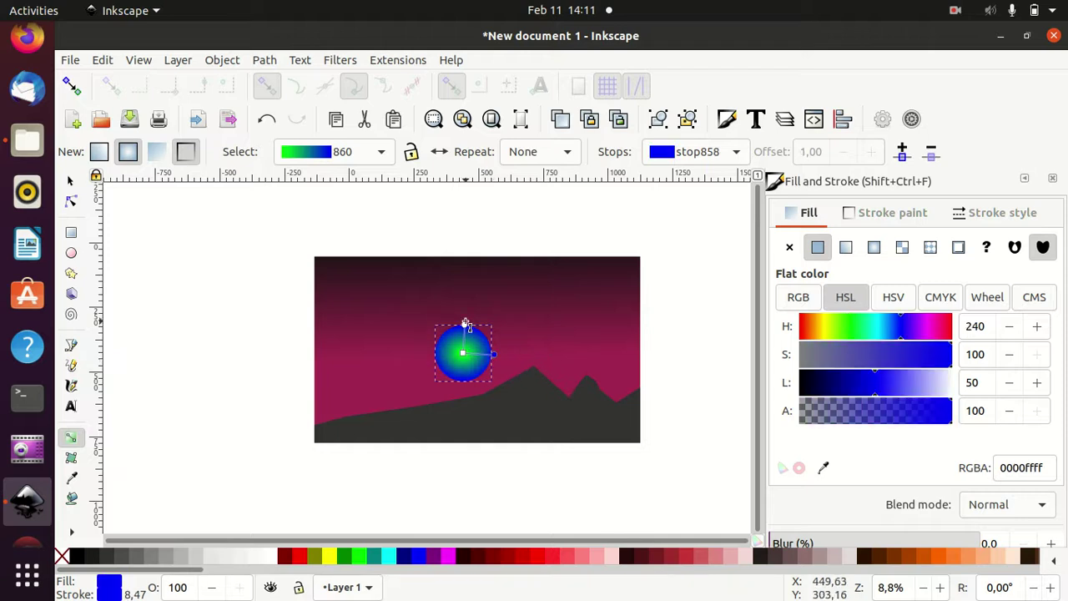
left_click_drag(508, 373, 498, 368)
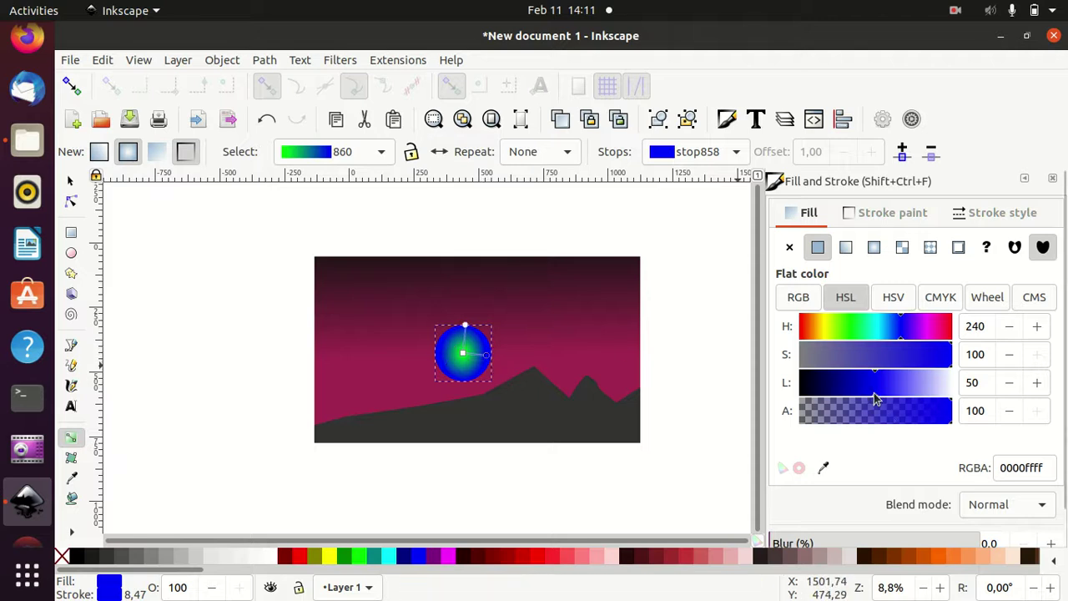
left_click_drag(874, 393, 888, 393)
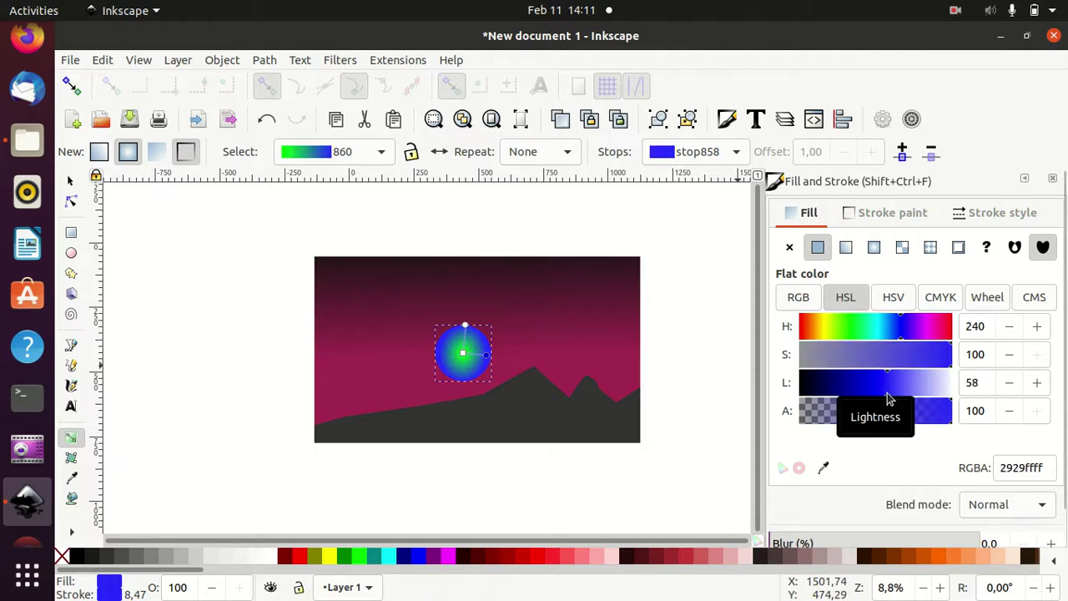
mouse_move(902, 417)
left_mouse_down()
mouse_move(860, 423)
mouse_move(886, 426)
left_mouse_up()
left_click(462, 353)
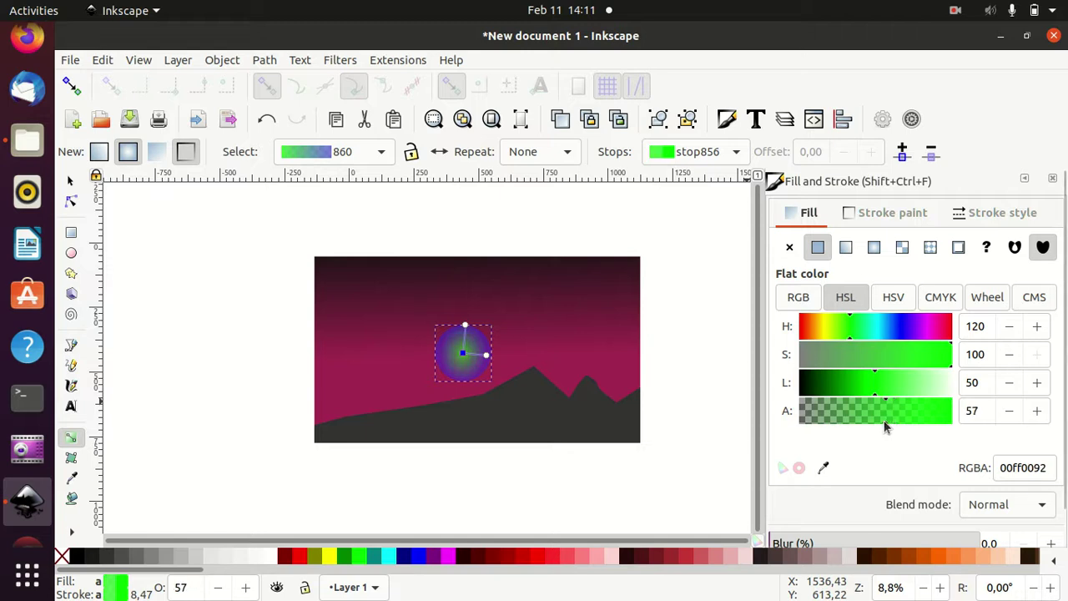
- Tuck the circle behind the right-hand peaks with 49.6% opacity and 19.4% blur
left_click(70, 184)
scroll(864, 484, "down", 1)
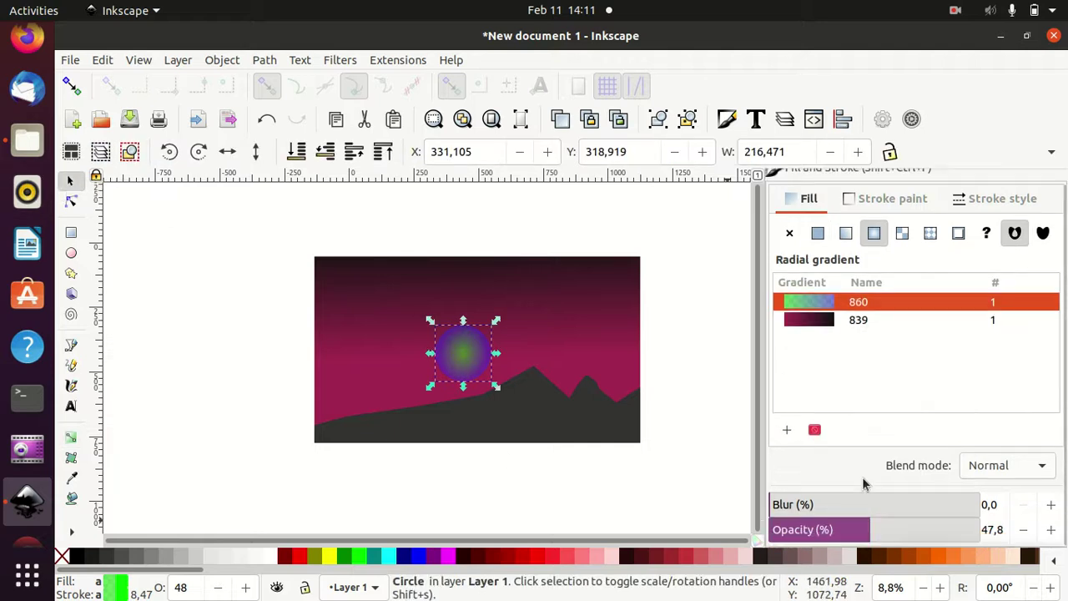
mouse_move(862, 529)
left_mouse_down()
mouse_move(852, 529)
mouse_move(870, 529)
left_mouse_up()
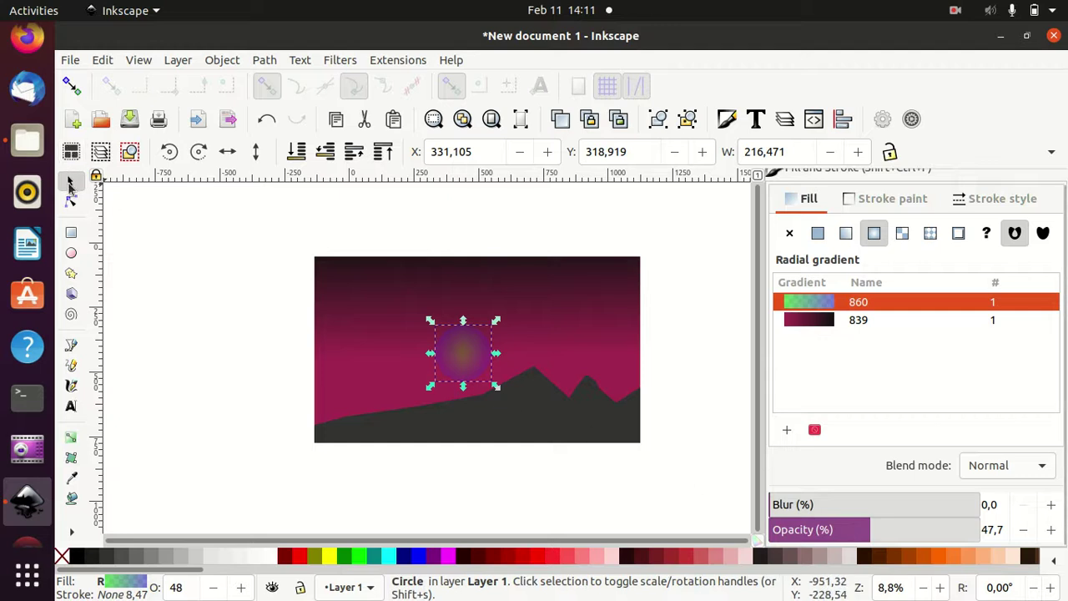
left_click_drag(463, 352, 568, 384)
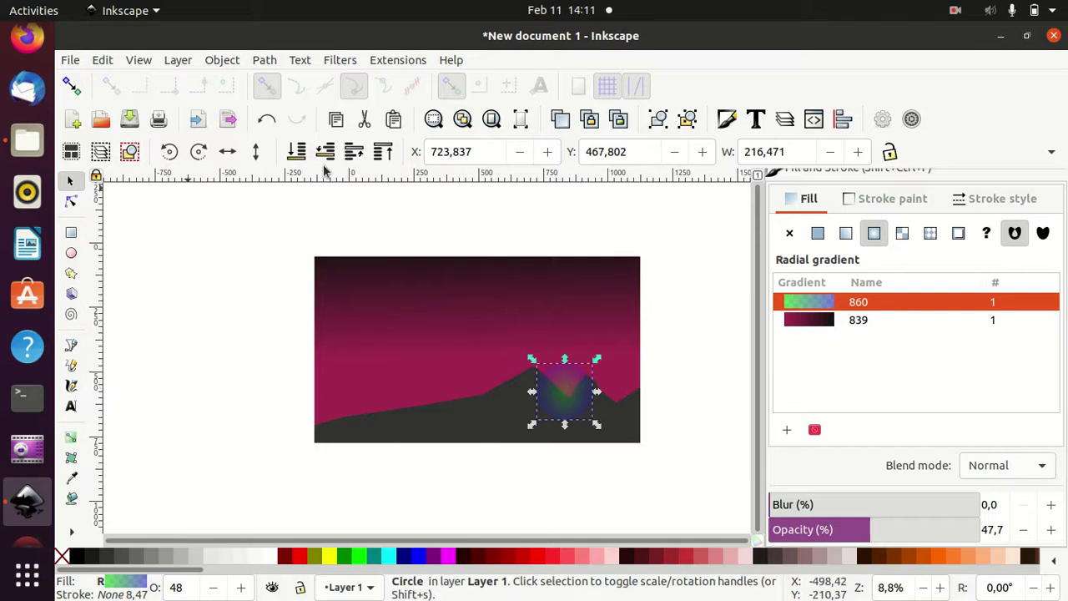
left_click(359, 151)
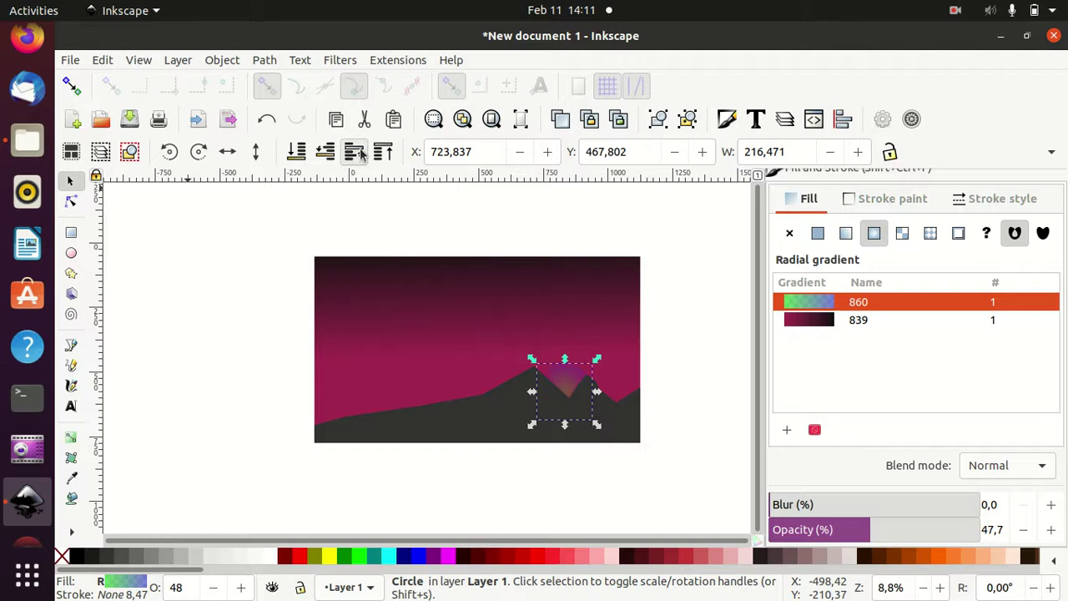
left_click_drag(565, 380, 562, 392)
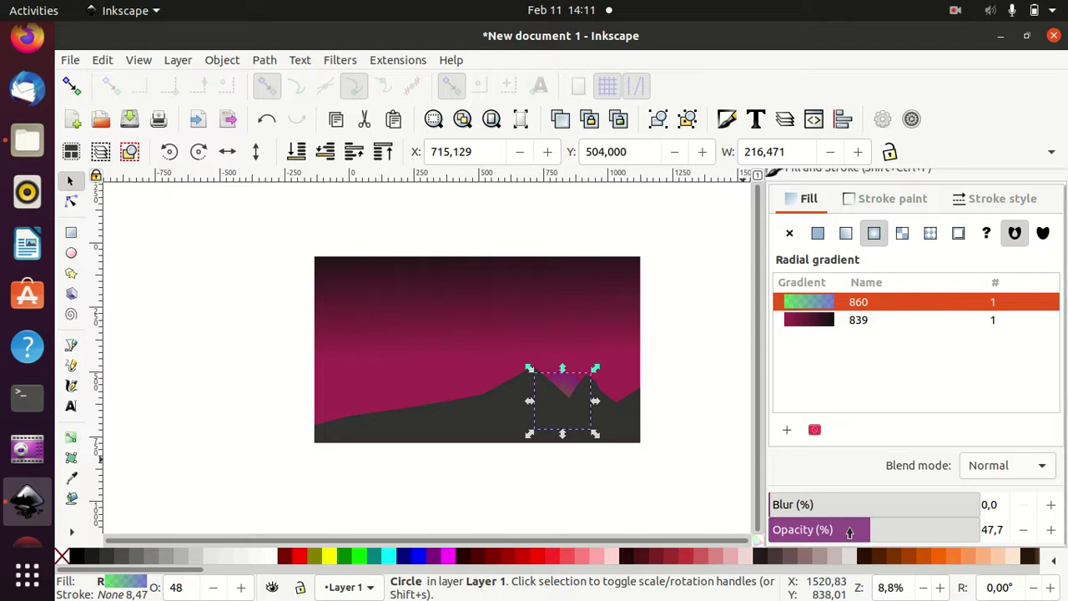
left_click(849, 529)
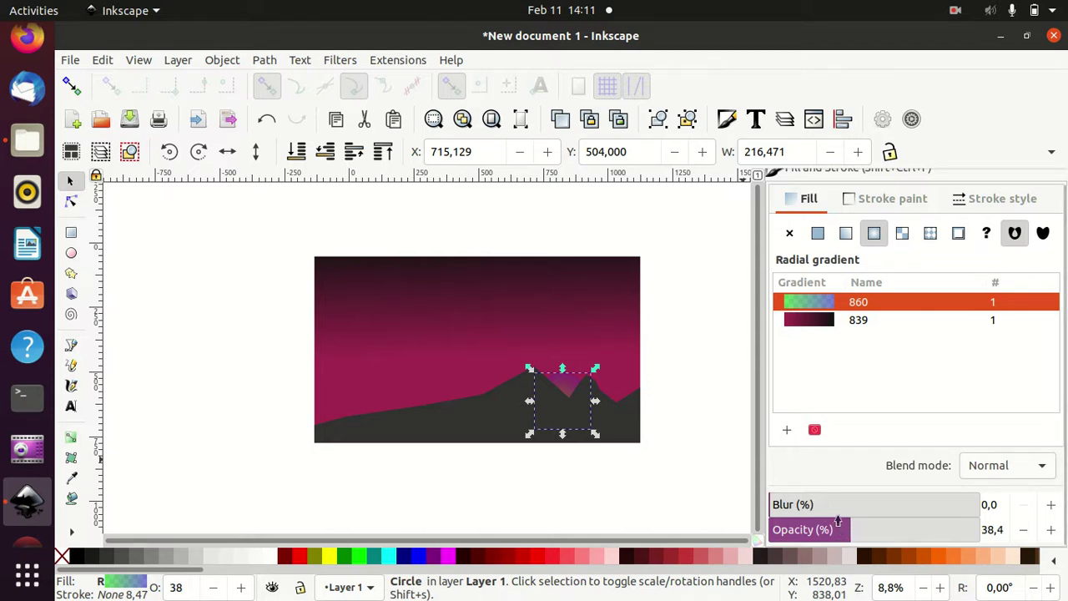
left_click(866, 529)
left_click_drag(776, 504, 809, 504)
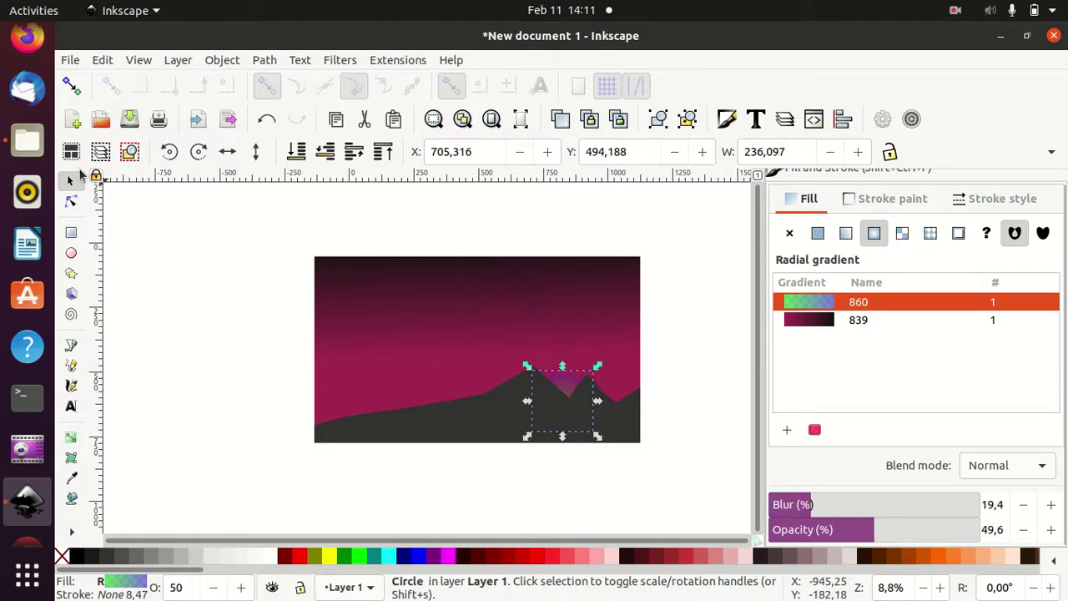
left_click(167, 249)
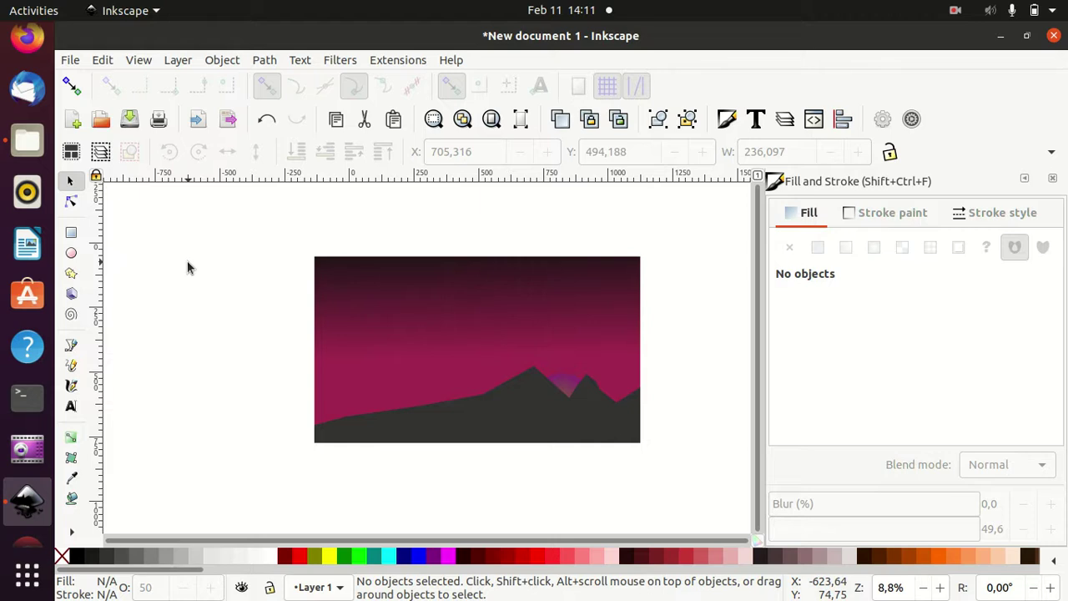
- Draw a closed Bezier path with a zigzag ridge top that dips below the canvas bottom
left_click(70, 346)
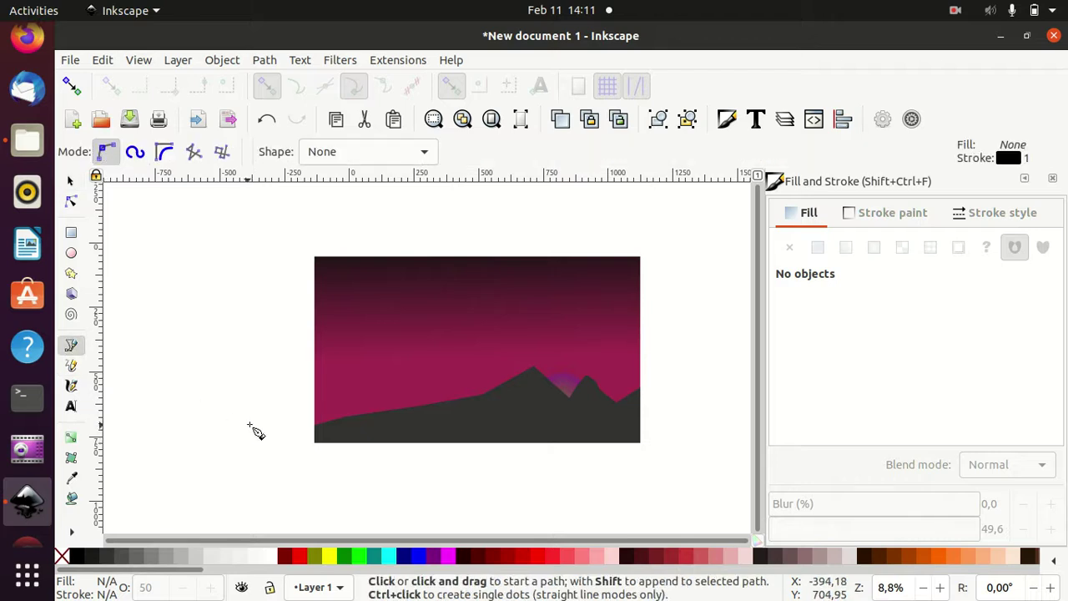
left_click(304, 402)
left_click(401, 392)
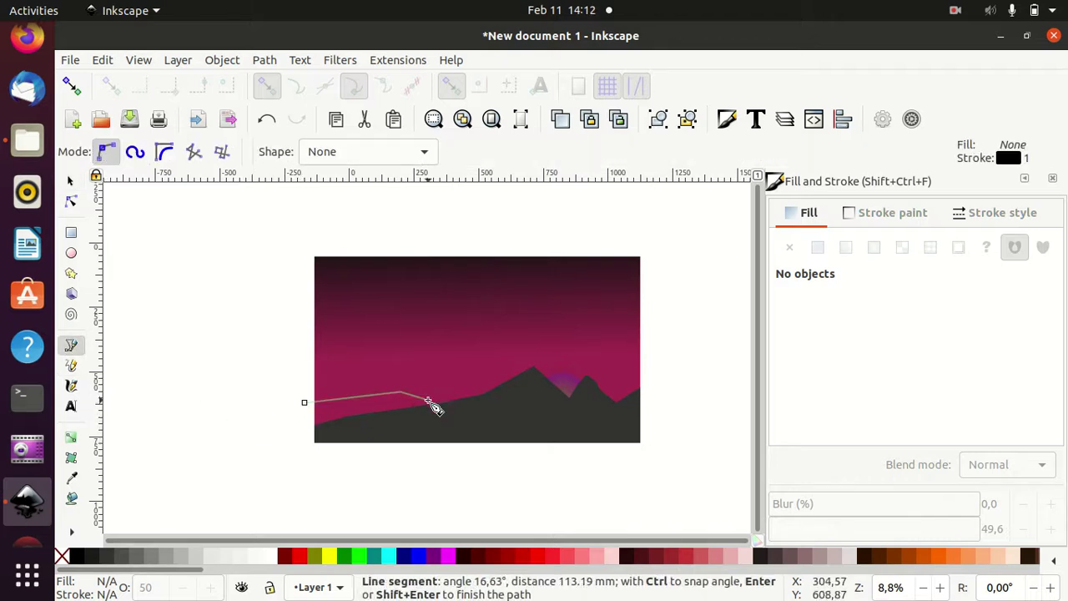
left_click(470, 390)
left_click(568, 434)
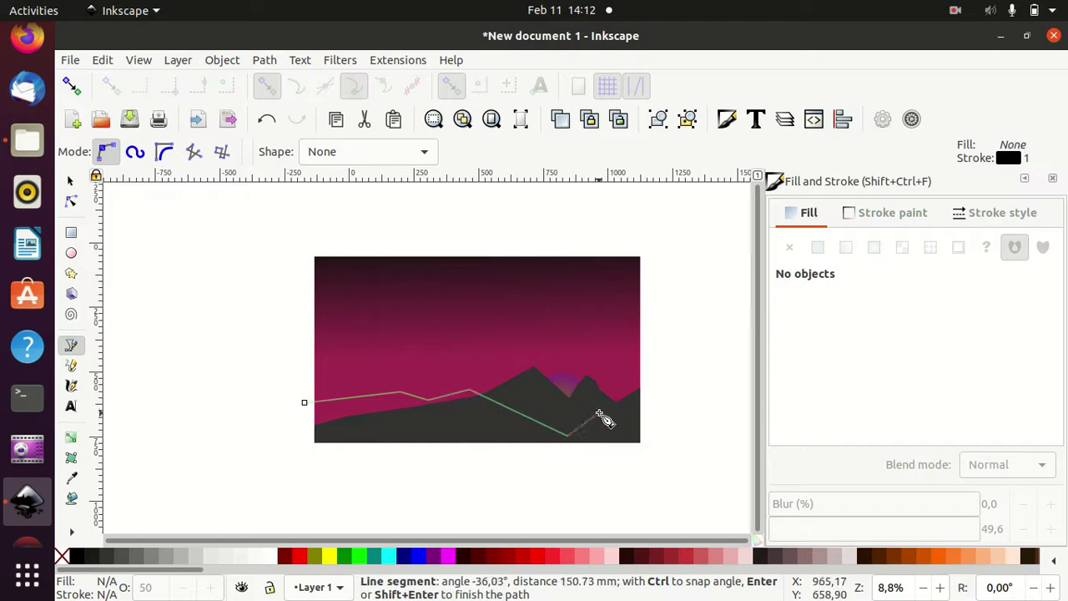
left_click(609, 387)
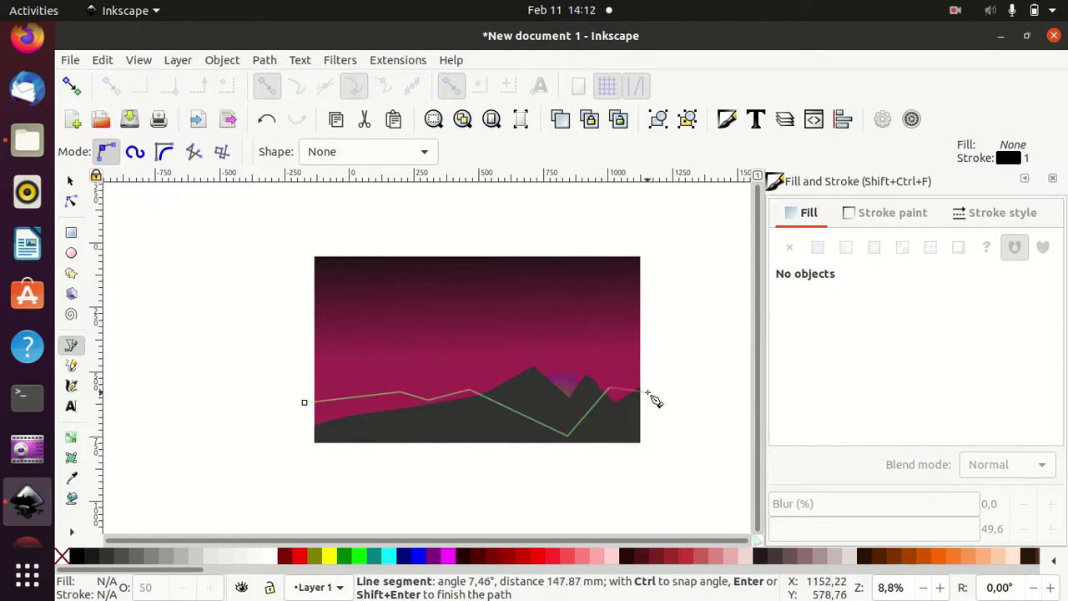
left_click(647, 403)
left_click(660, 476)
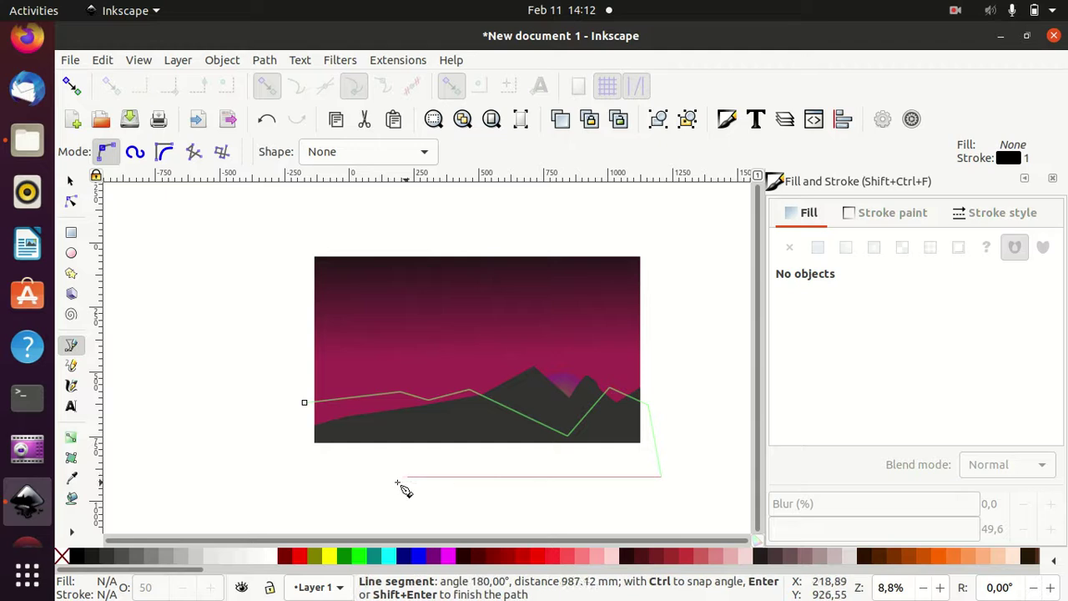
left_click(298, 475)
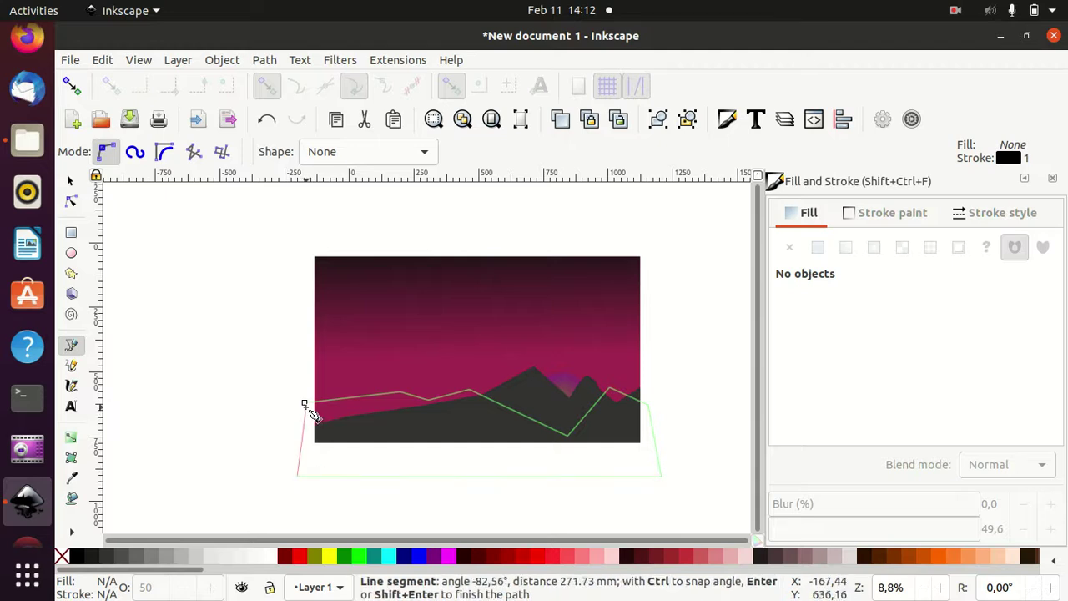
left_click(304, 404)
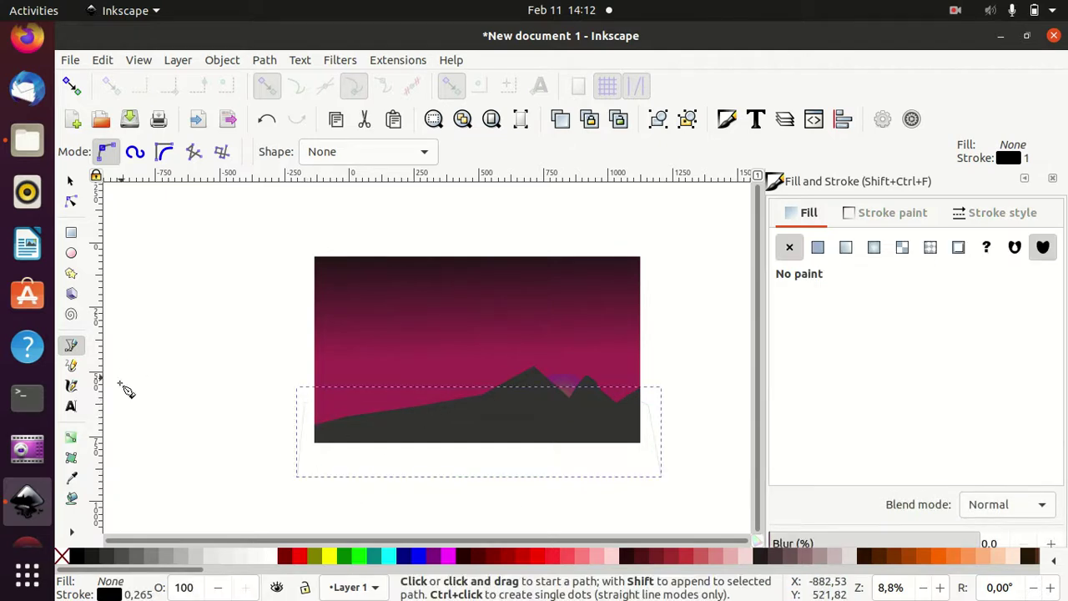
- Fill the zigzag shape with the sky's pink sampled by Dropper and remove its outline
left_click(71, 478)
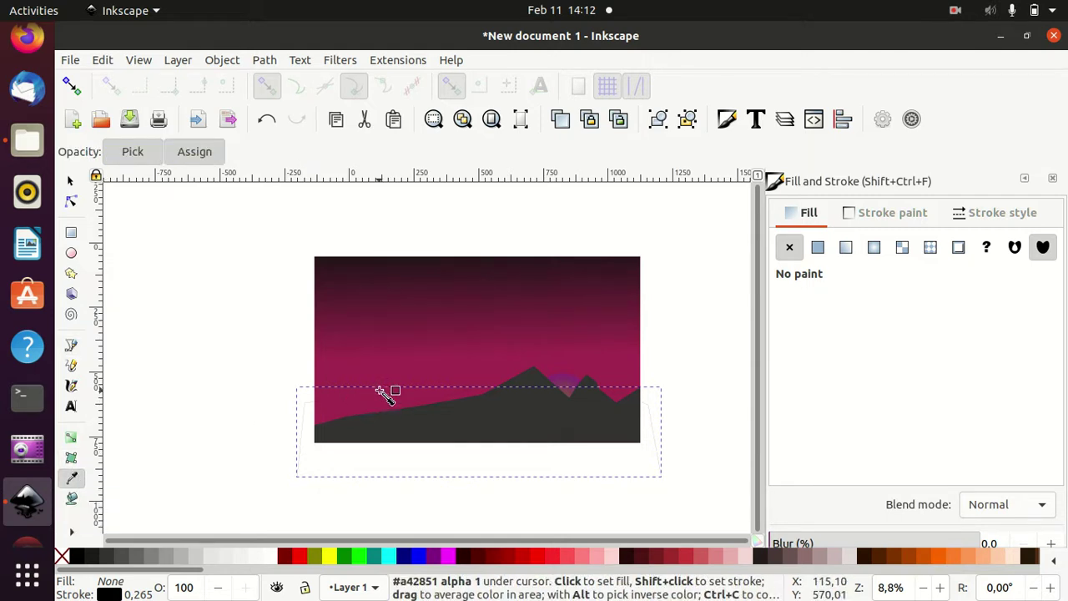
left_click(426, 356)
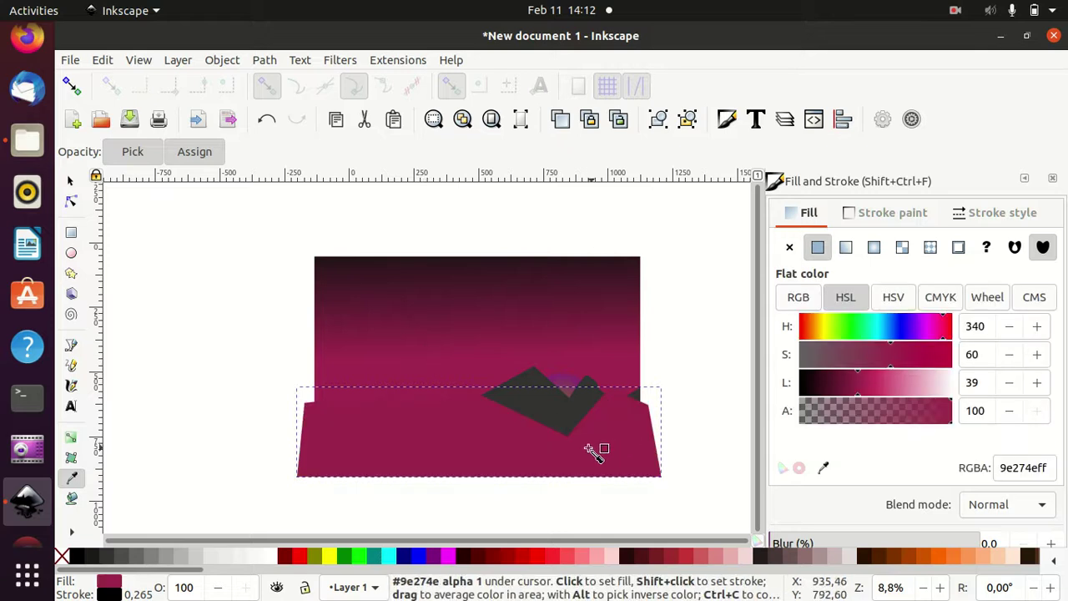
scroll(567, 451, "up", 4, "ctrl")
scroll(571, 417, "down", 4, "ctrl")
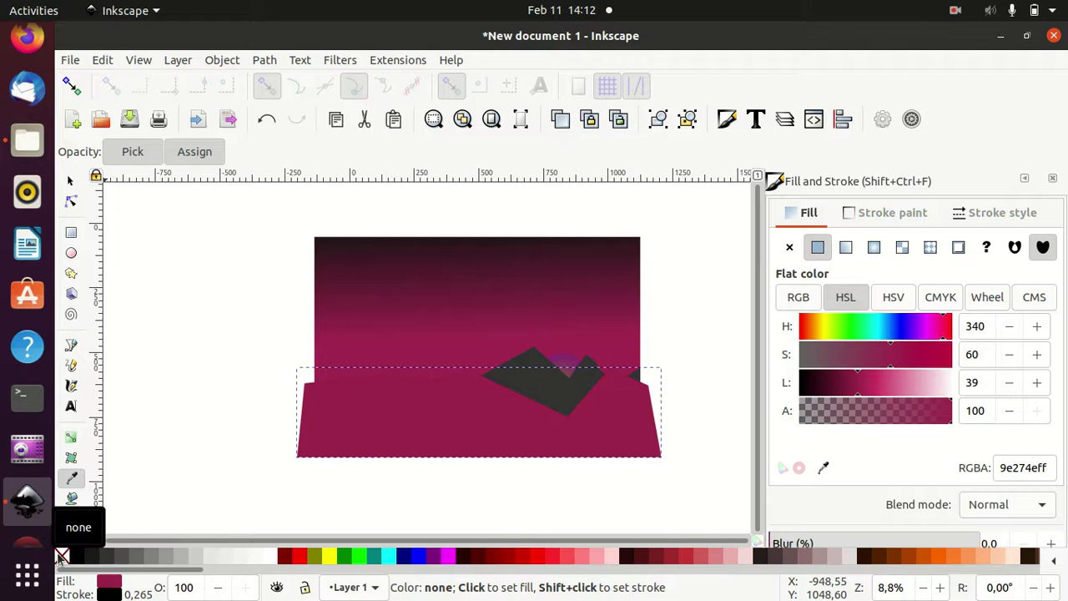
left_click(61, 556, "shift")
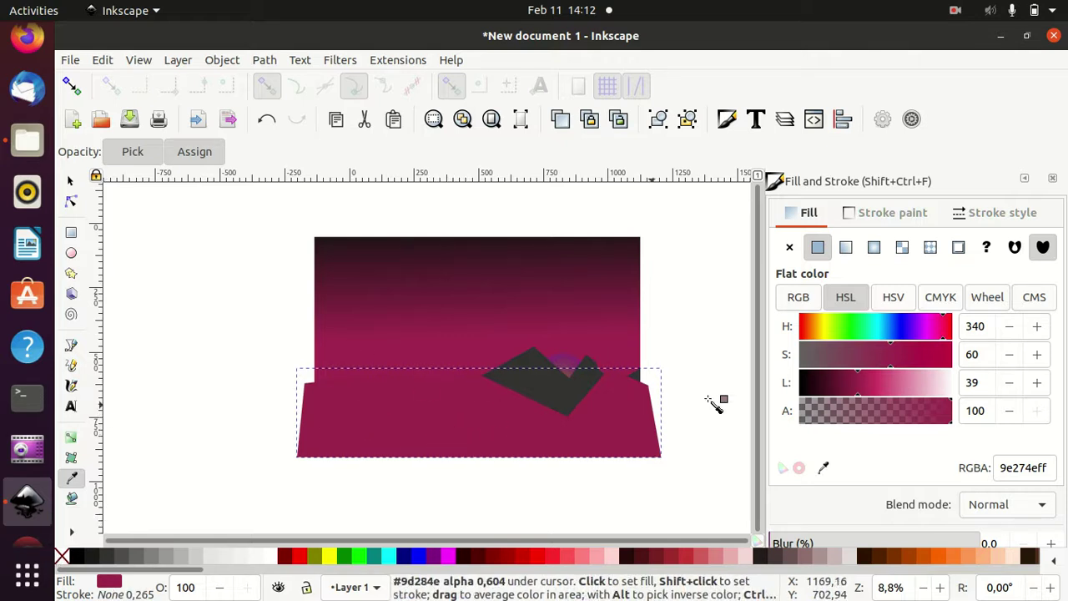
- Lighten the pink fill to HSL lightness 45 (b82d5b) and select the sky rectangle
left_click(863, 391)
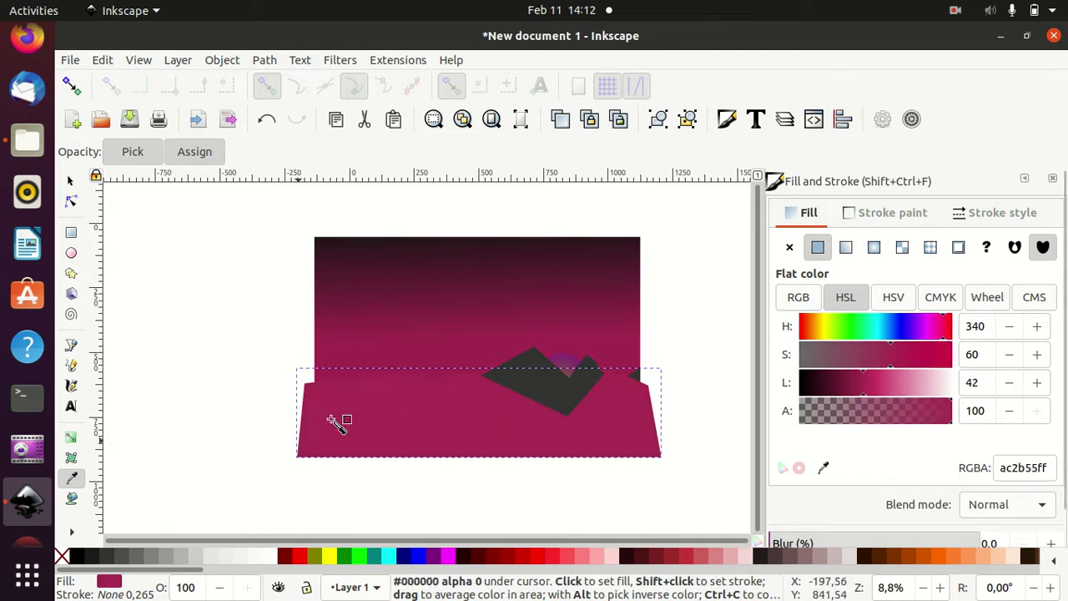
left_click(1037, 383)
left_click(1037, 383)
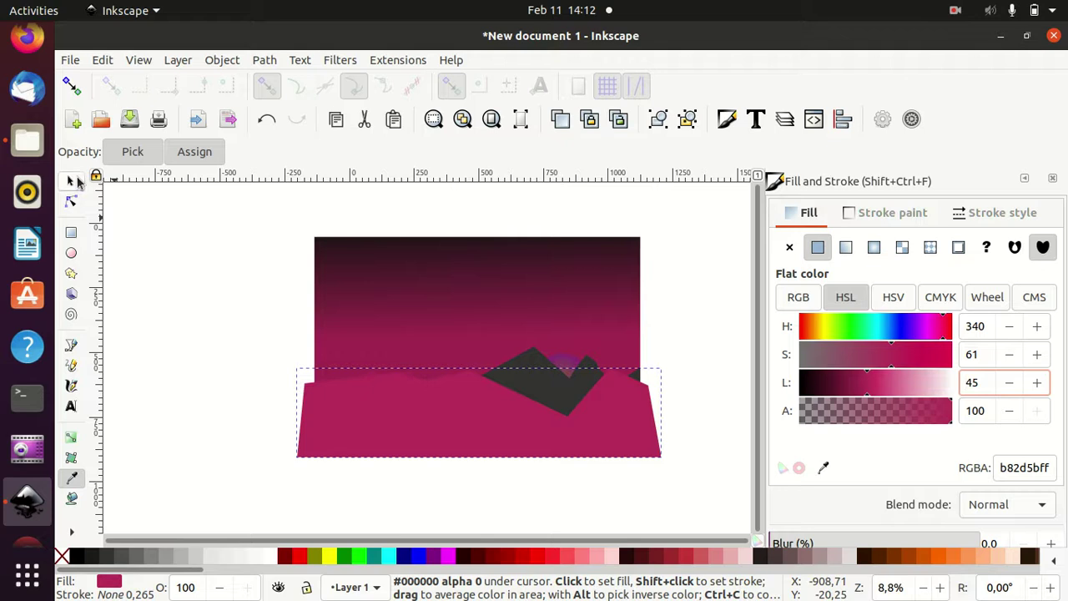
left_click(71, 181)
left_click(430, 294)
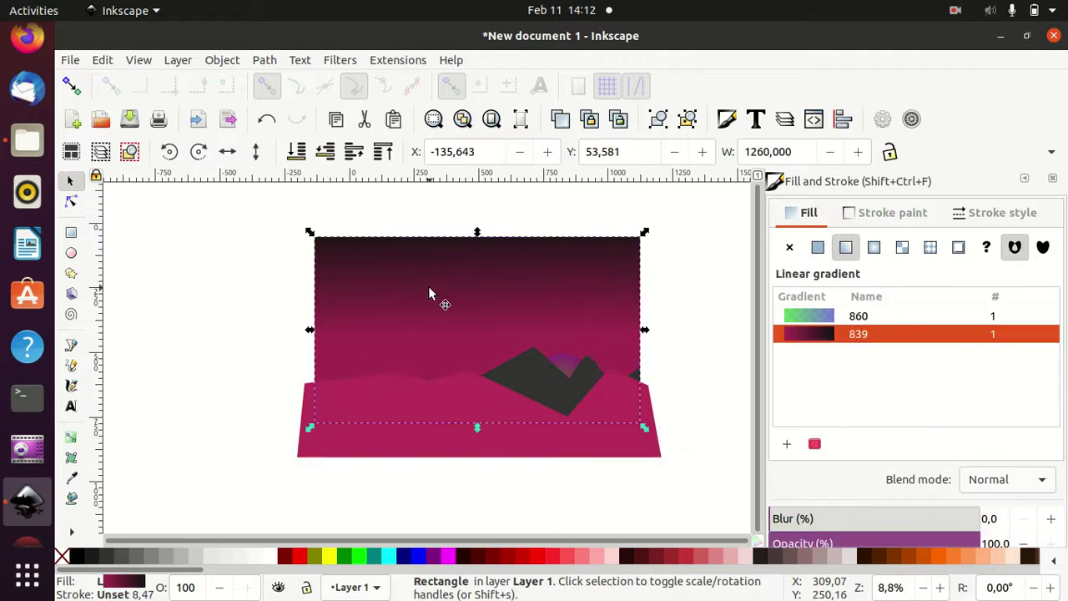
- Intersect a duplicate of the sky rectangle with the pink shape and send the result to bottom
key("ctrl+d")
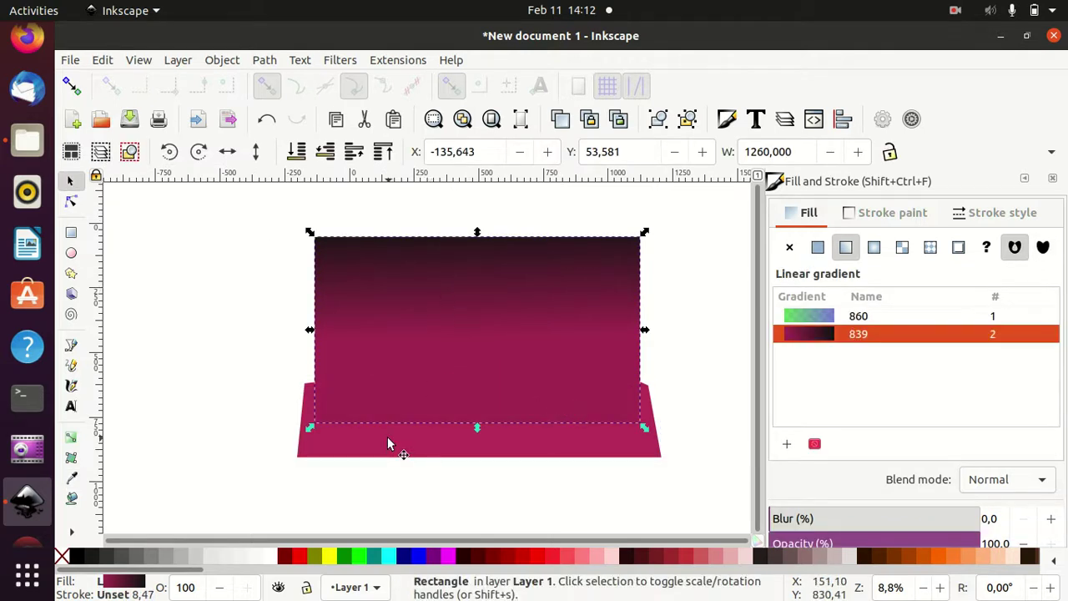
left_click(387, 437, "shift")
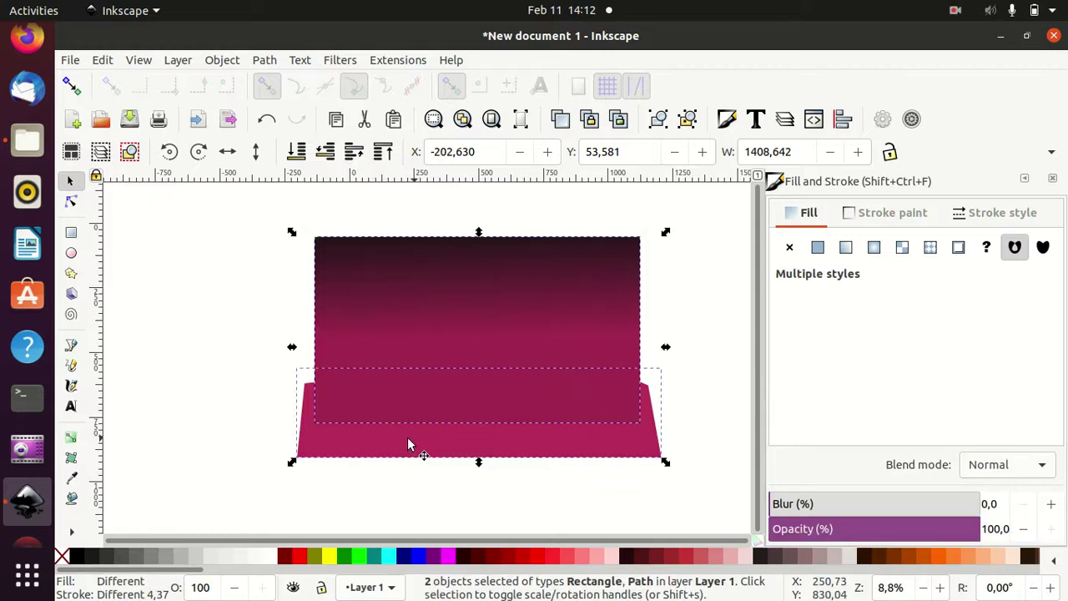
left_click(264, 59)
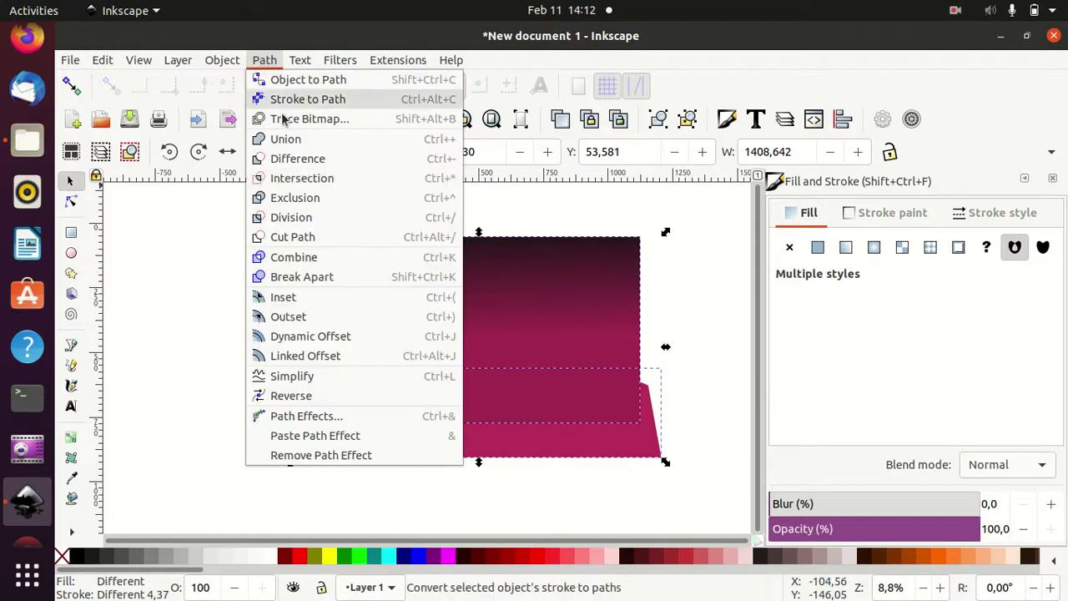
left_click(325, 182)
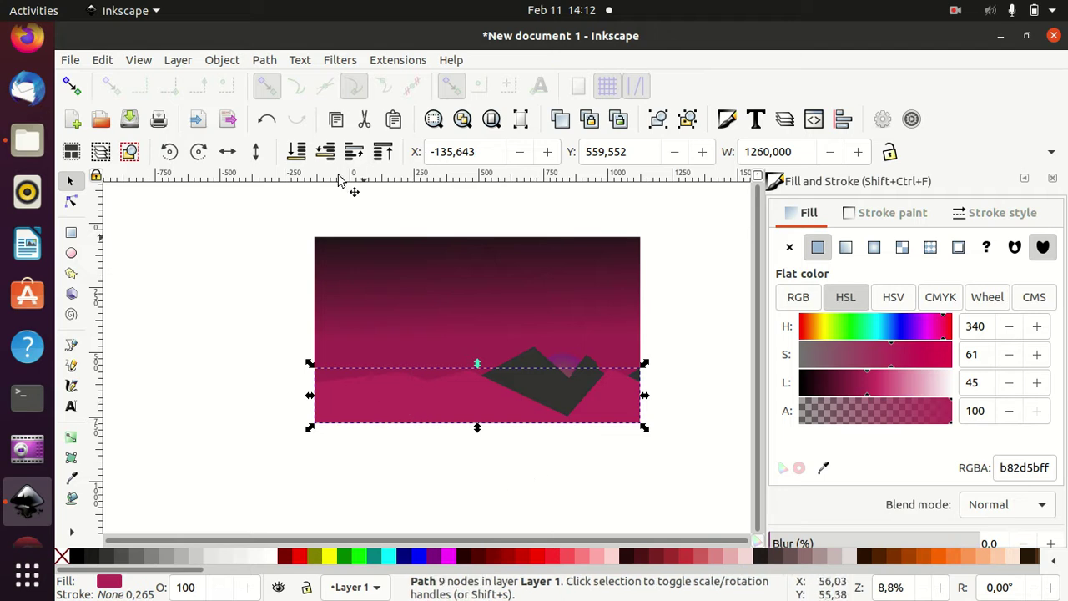
left_click(297, 151)
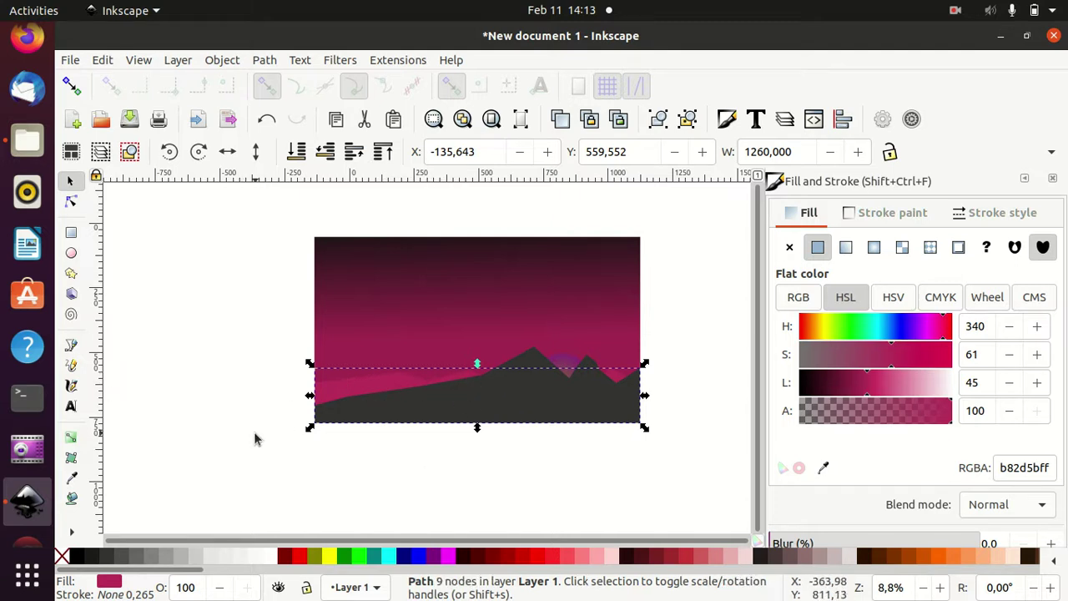
left_click(129, 399)
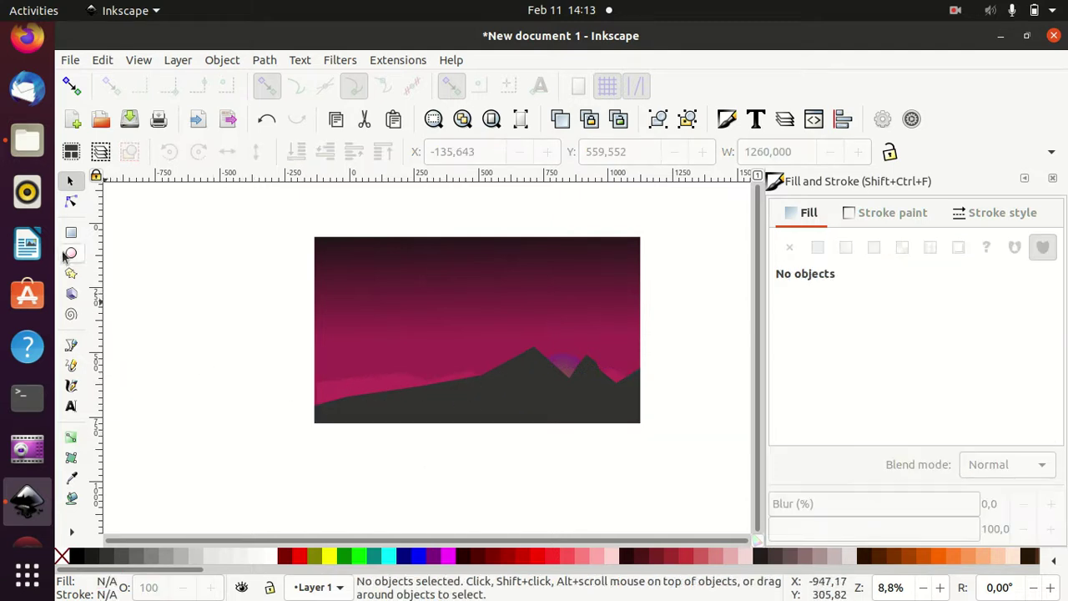
- Draw a closed zigzag path across the lower landscape, extending past the picture's sides and bottom
left_click(71, 345)
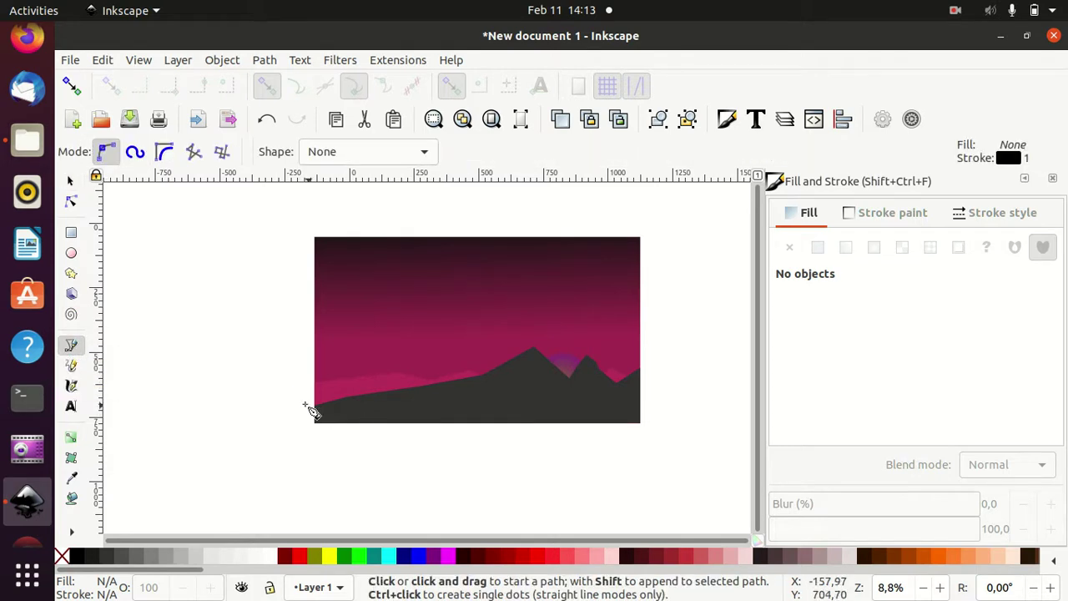
left_click(307, 367)
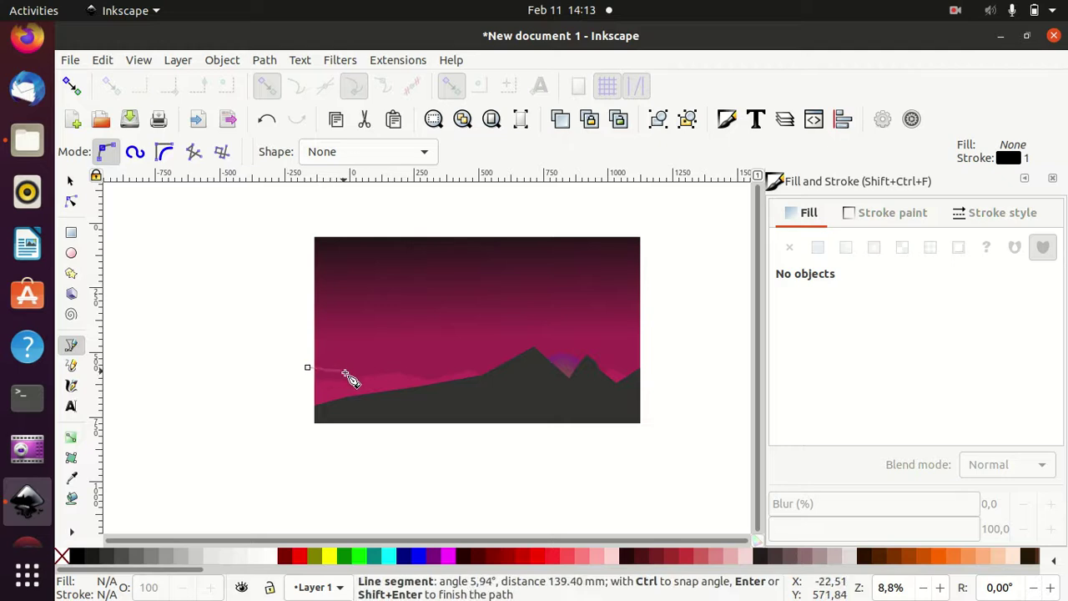
left_click(374, 390)
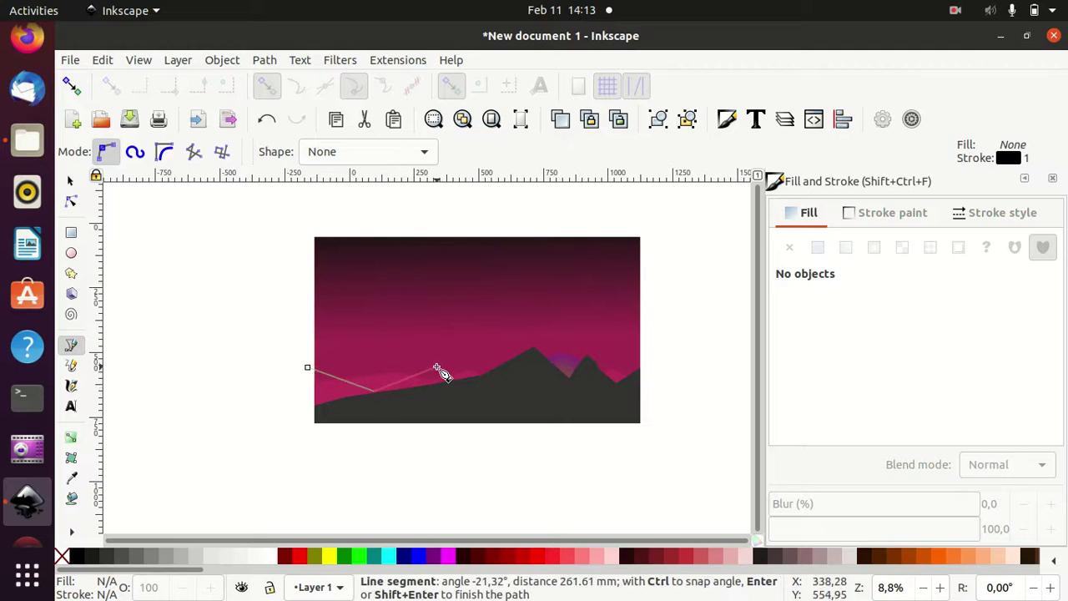
left_click(438, 367)
left_click(496, 353)
left_click(536, 368)
left_click(587, 384)
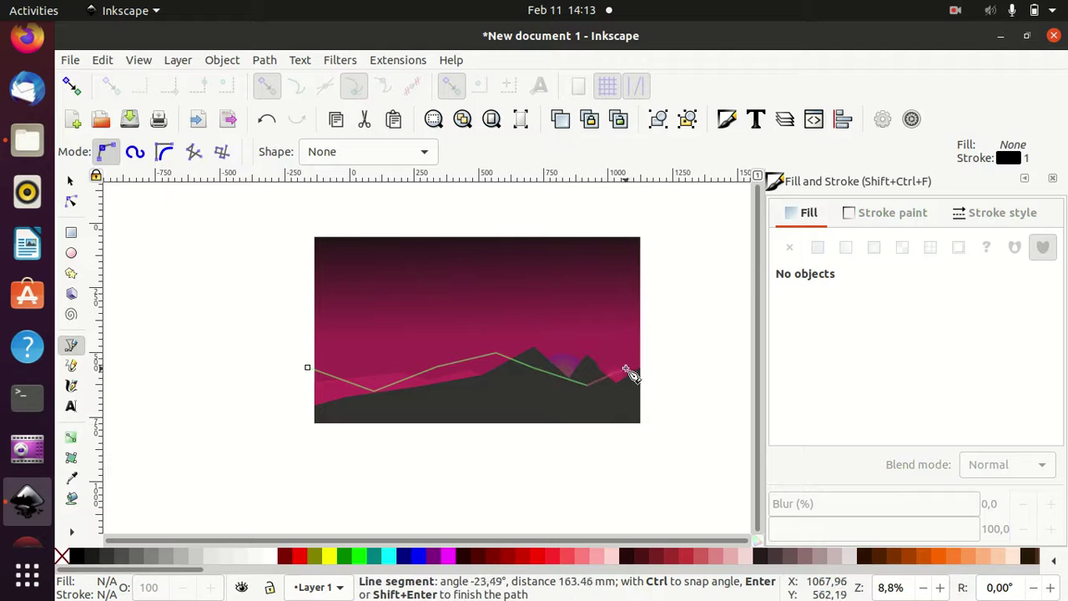
left_click(661, 354)
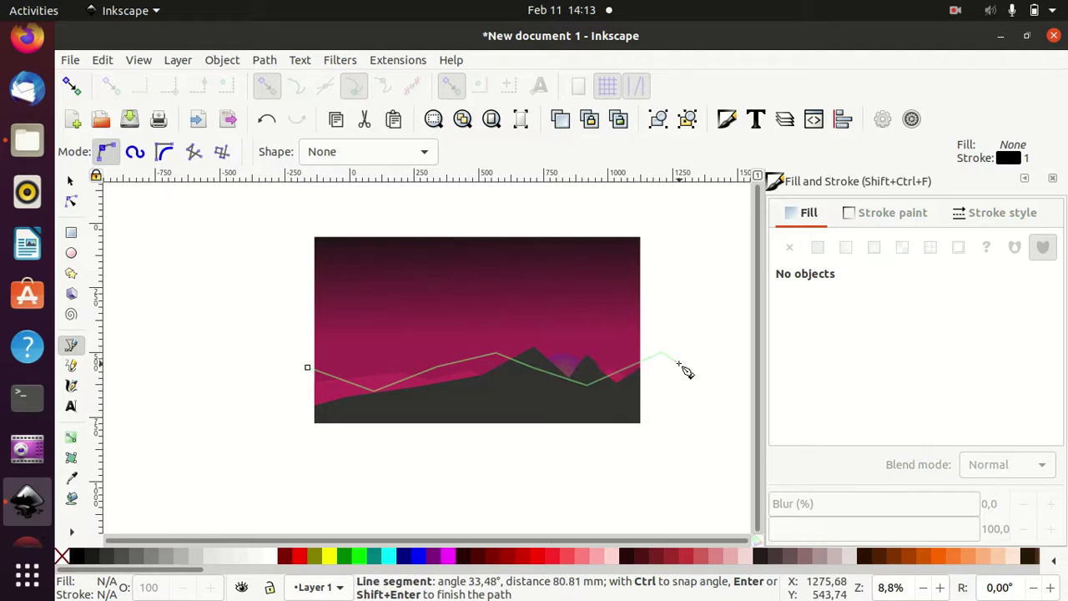
left_click(679, 477)
left_click(287, 475)
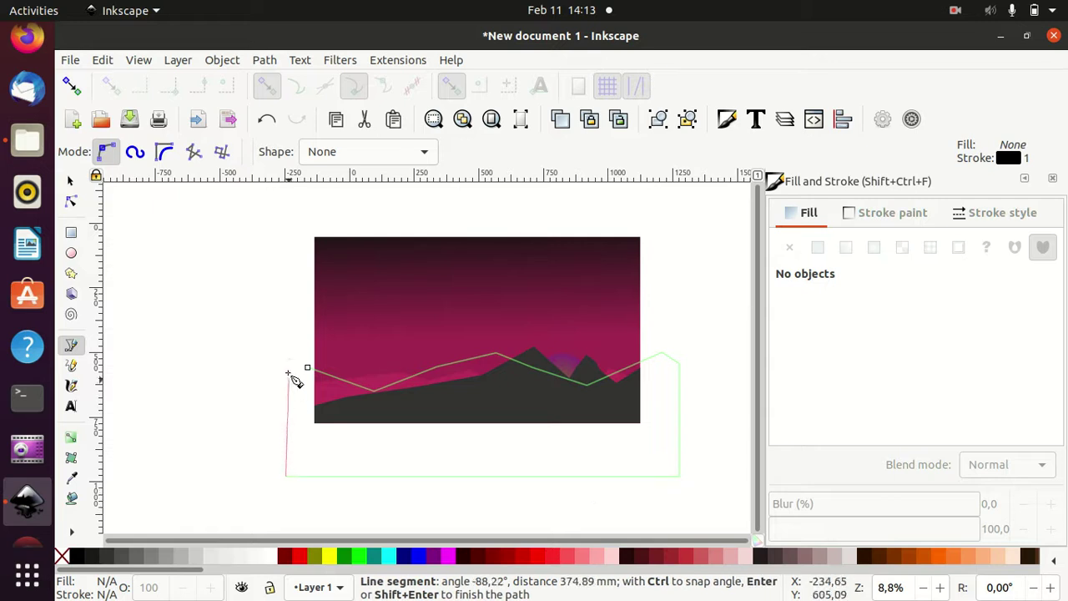
left_click(286, 367)
left_click(307, 367)
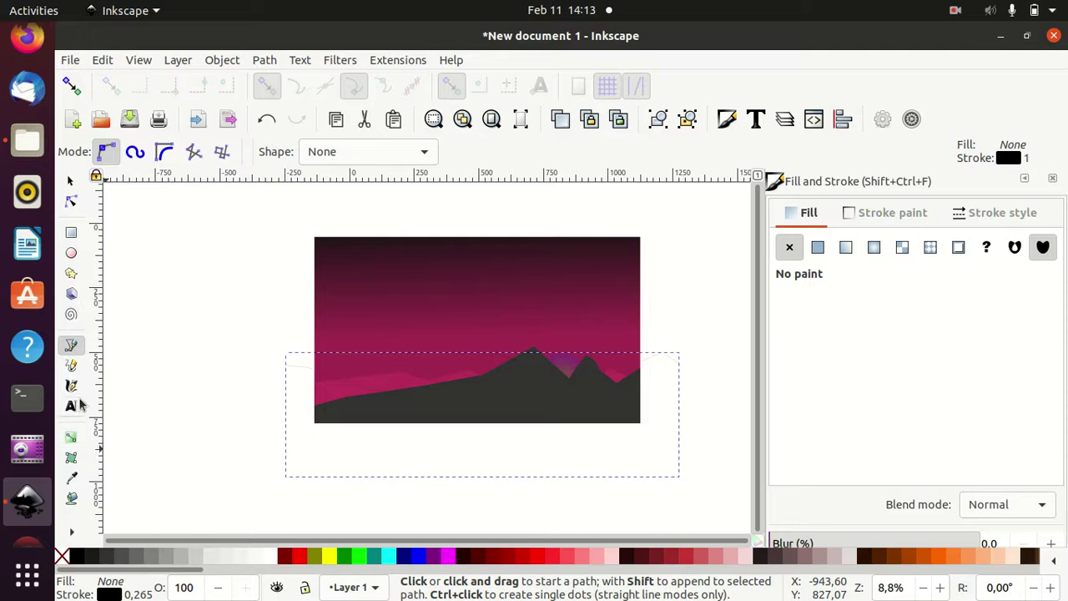
- Fill the new shape with the sky's magenta #a22850 and select the sky rectangle
left_click(71, 478)
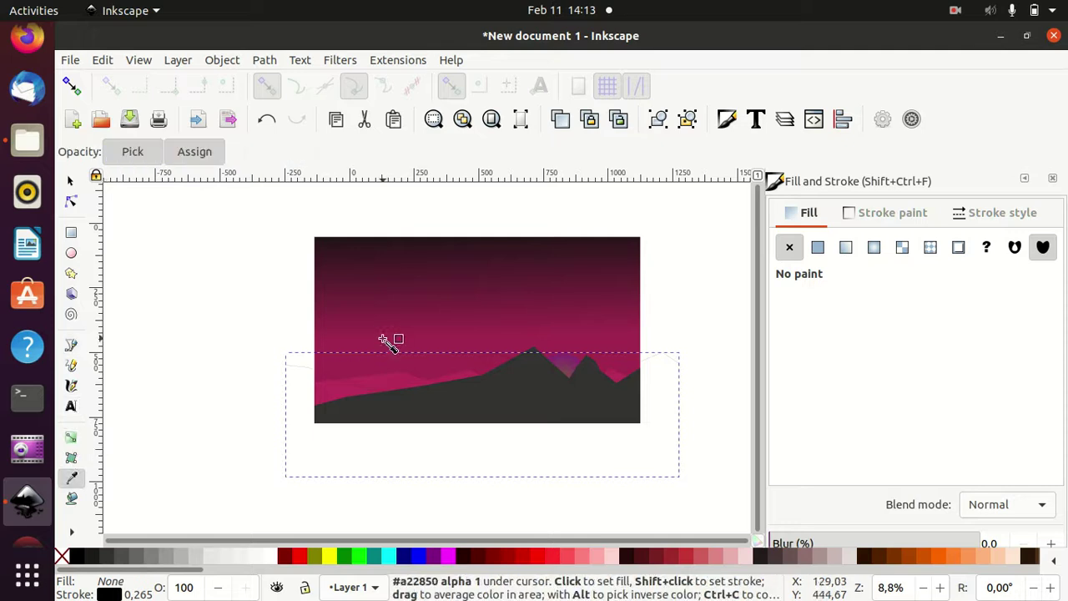
left_click(416, 339)
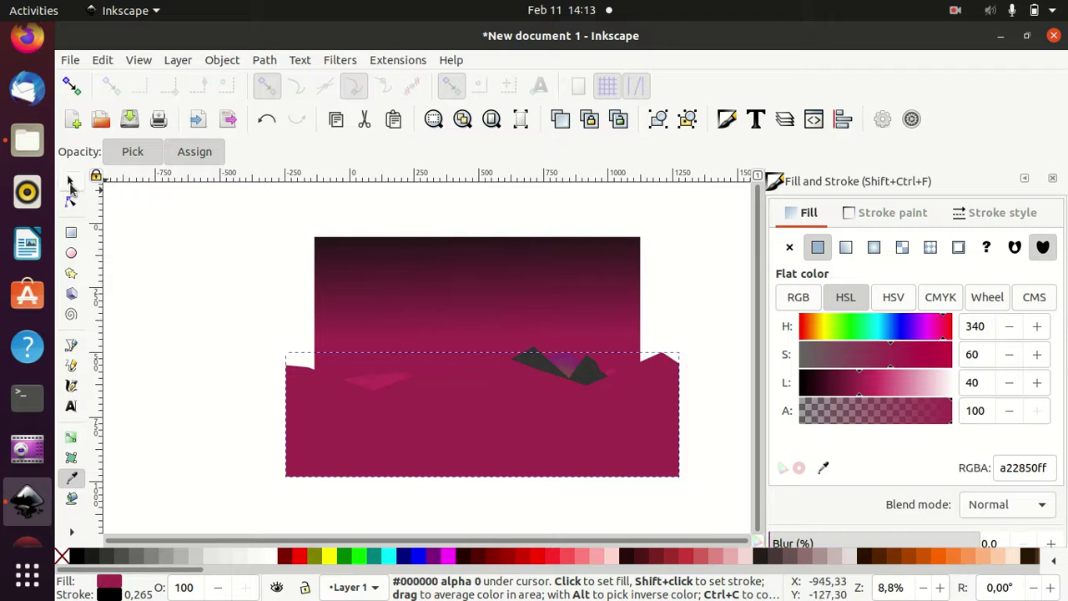
left_click(70, 181)
left_click(519, 277)
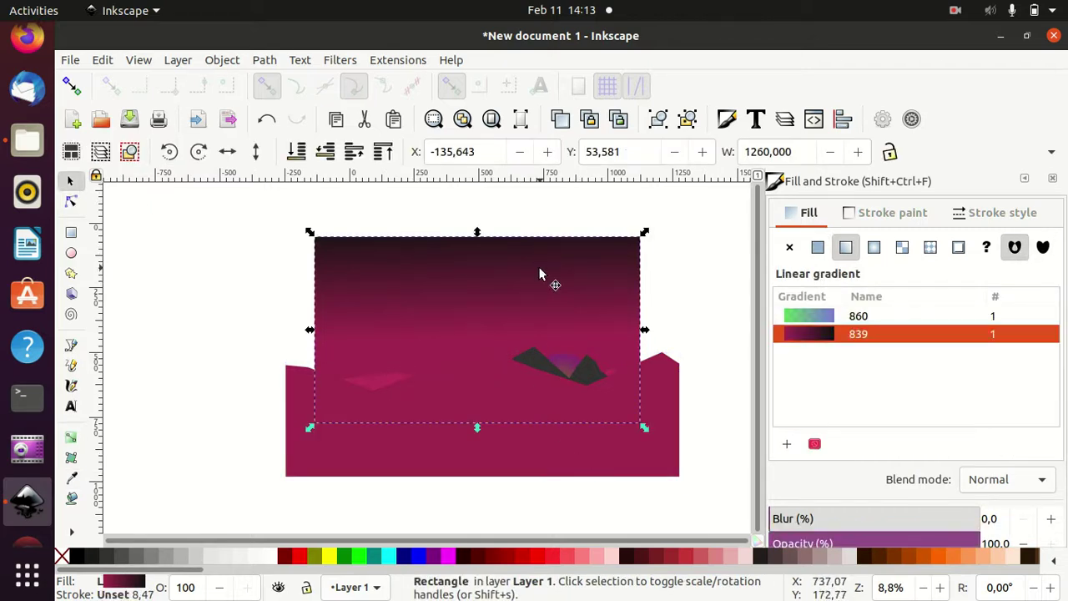
- Trim the magenta shape by intersecting it with a duplicate of the sky rectangle
key("ctrl+d")
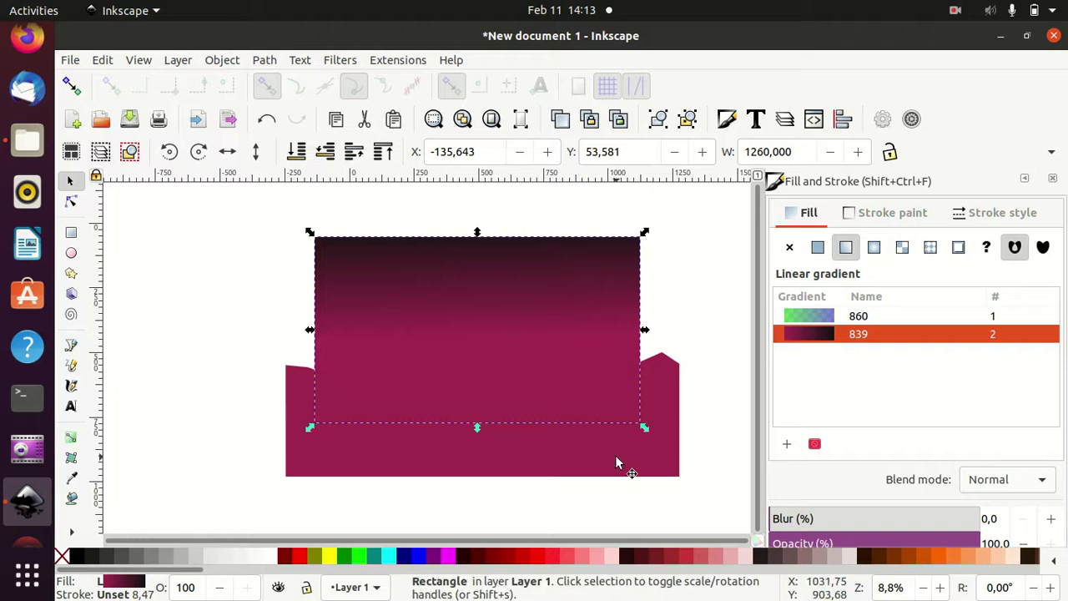
mouse_move(522, 308)
left_mouse_down()
mouse_move(643, 280)
mouse_move(615, 348)
left_mouse_up()
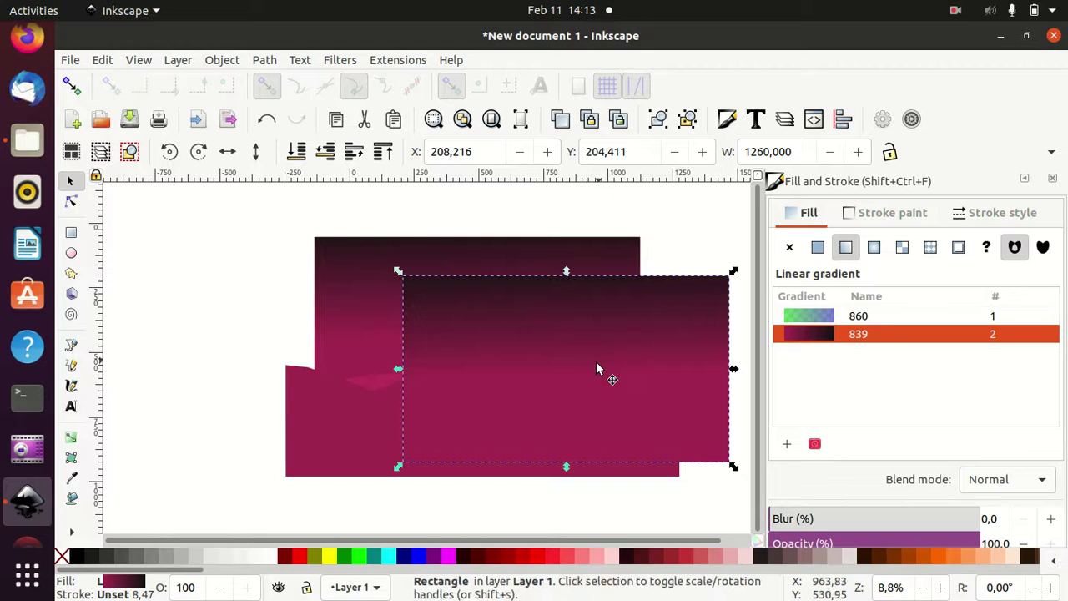
key("ctrl+z")
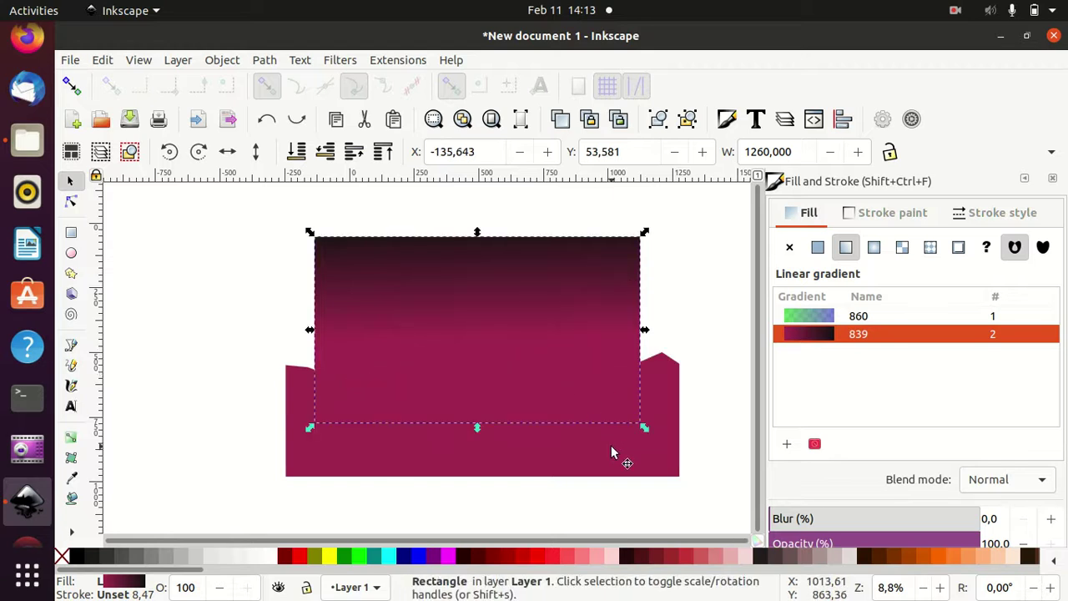
left_click(612, 451, "shift")
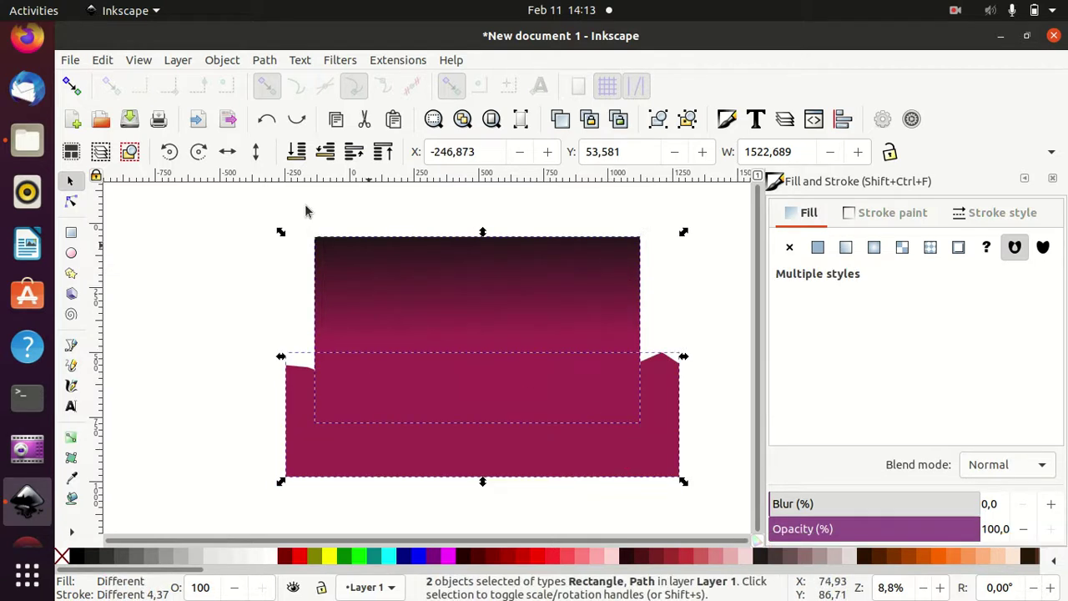
left_click(262, 60)
left_click(357, 176)
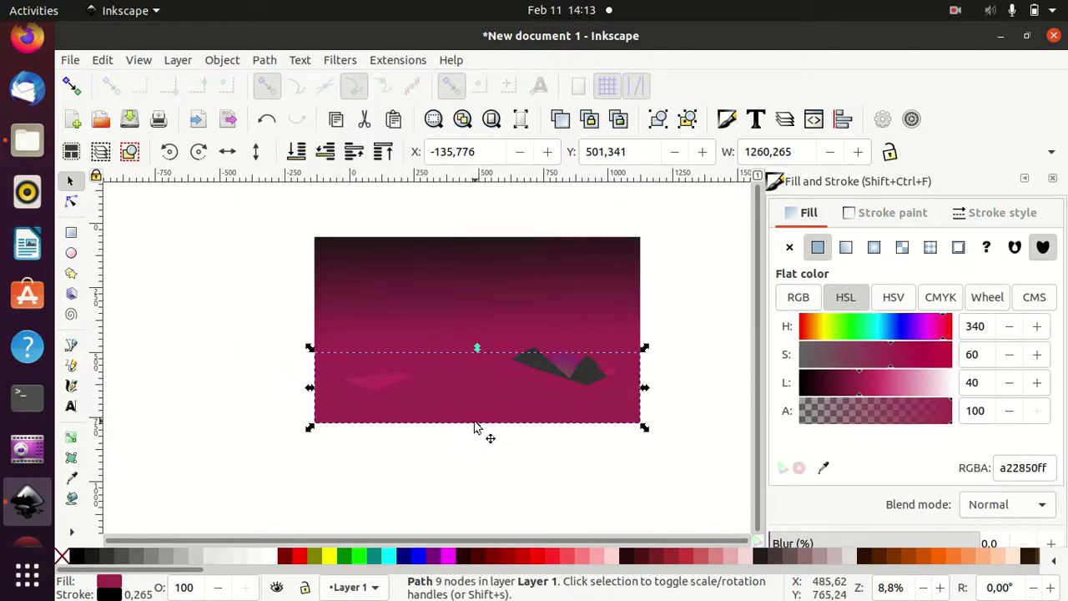
- Lower the magenta hill to bottom and darken its fill to HSL lightness 31 (80203f)
left_click(297, 152)
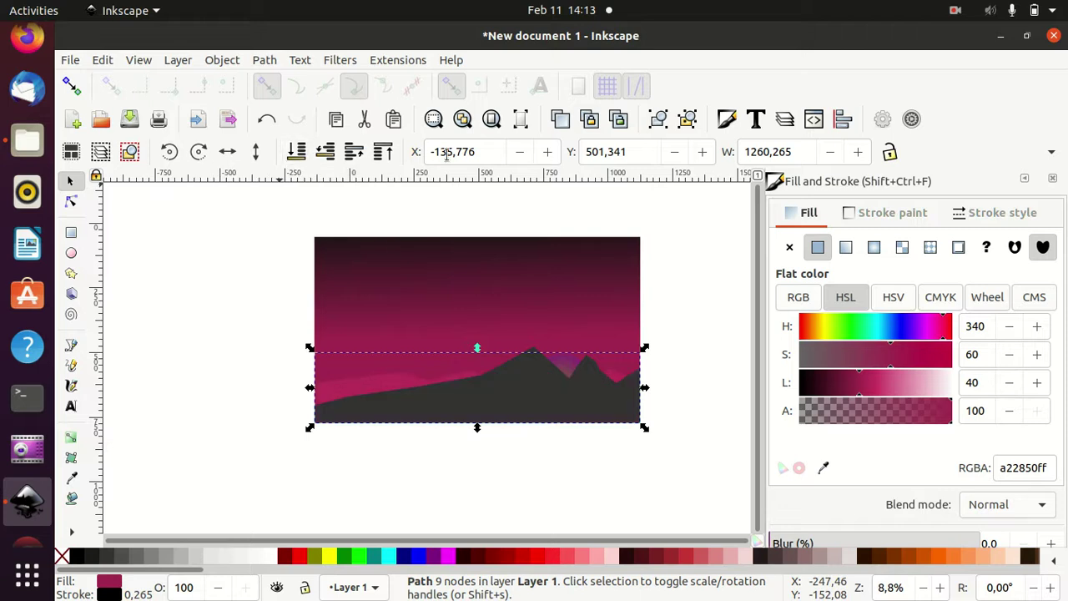
left_click(351, 158)
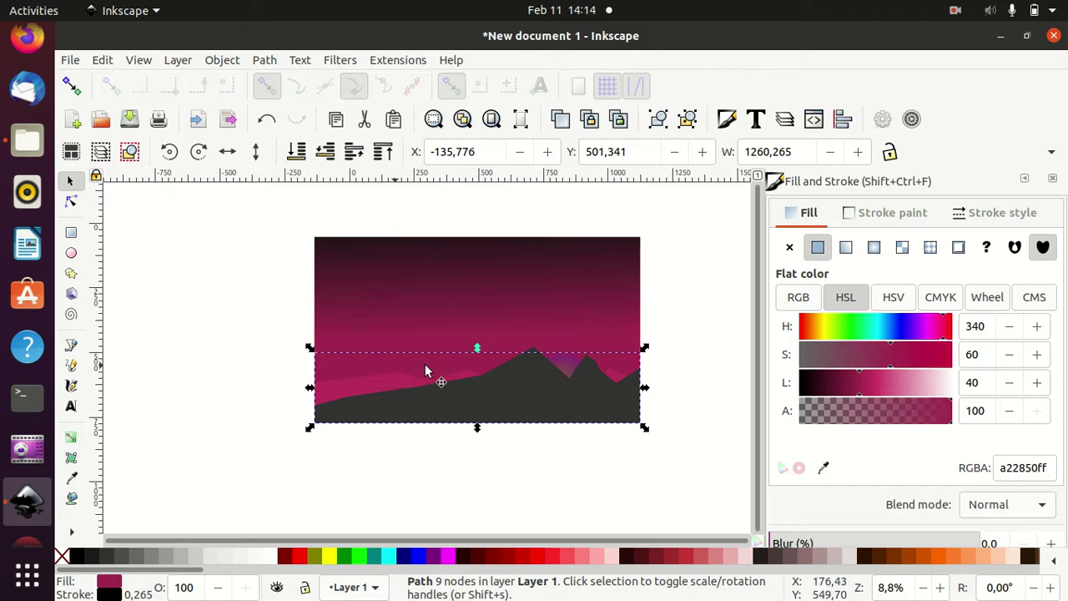
left_click(866, 399)
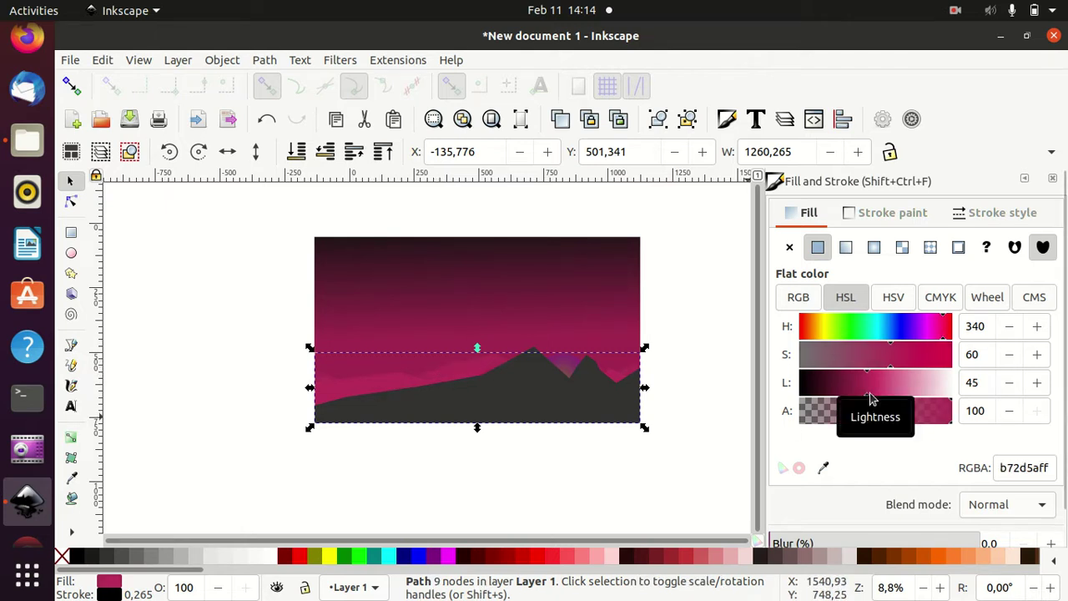
left_click(876, 399)
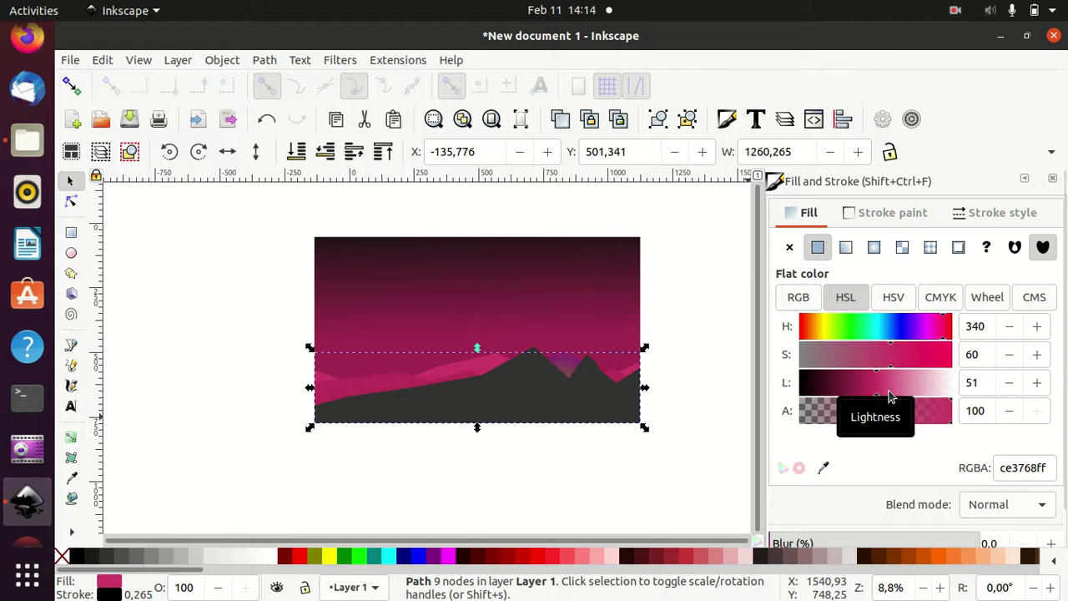
left_click(889, 399)
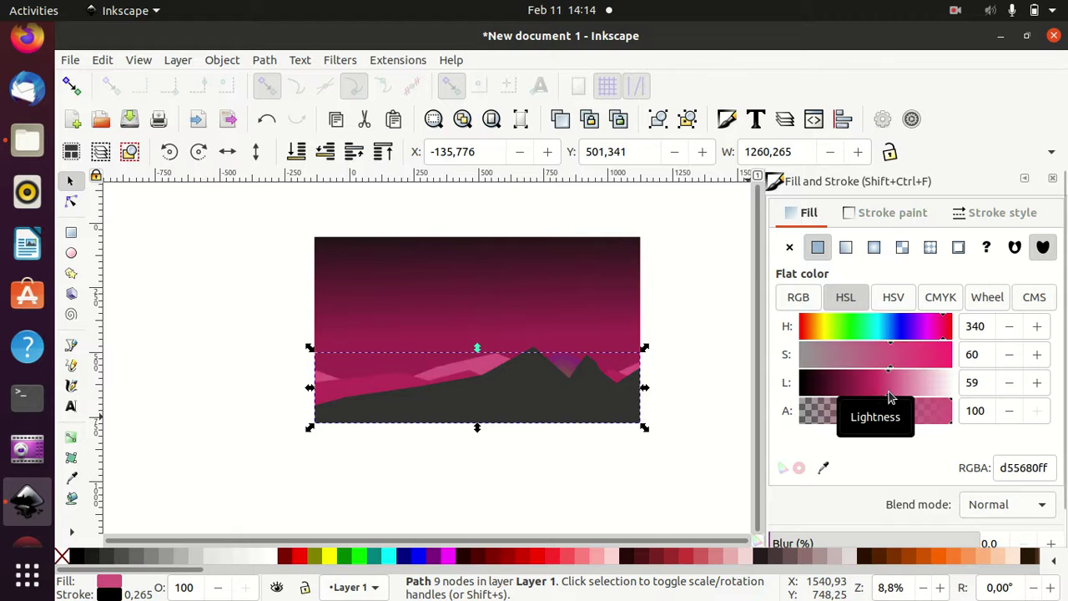
left_click(835, 399)
left_click(824, 398)
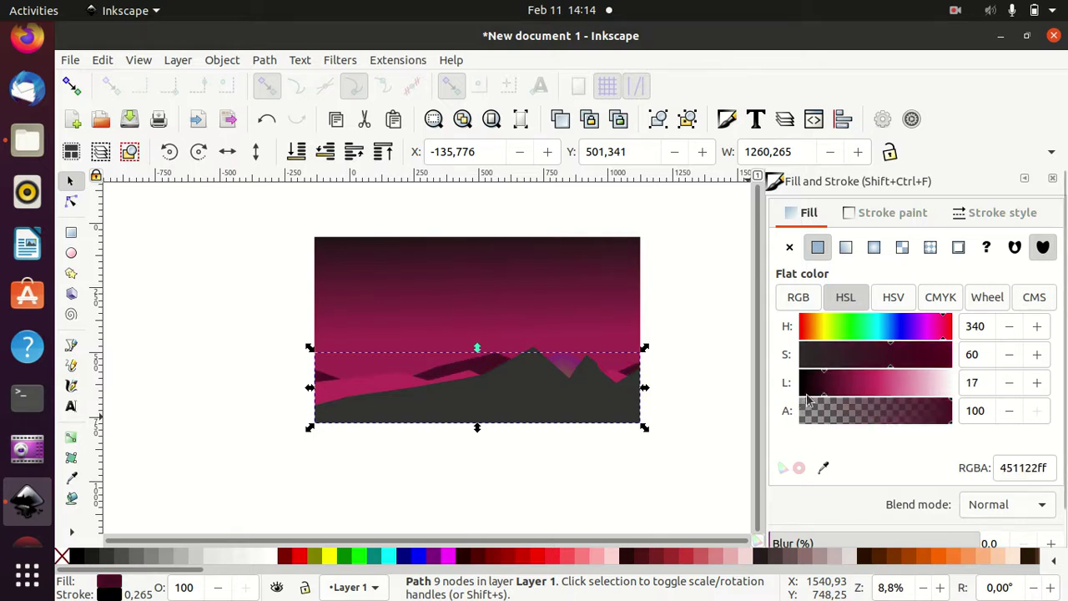
left_click(832, 398)
left_click(846, 399)
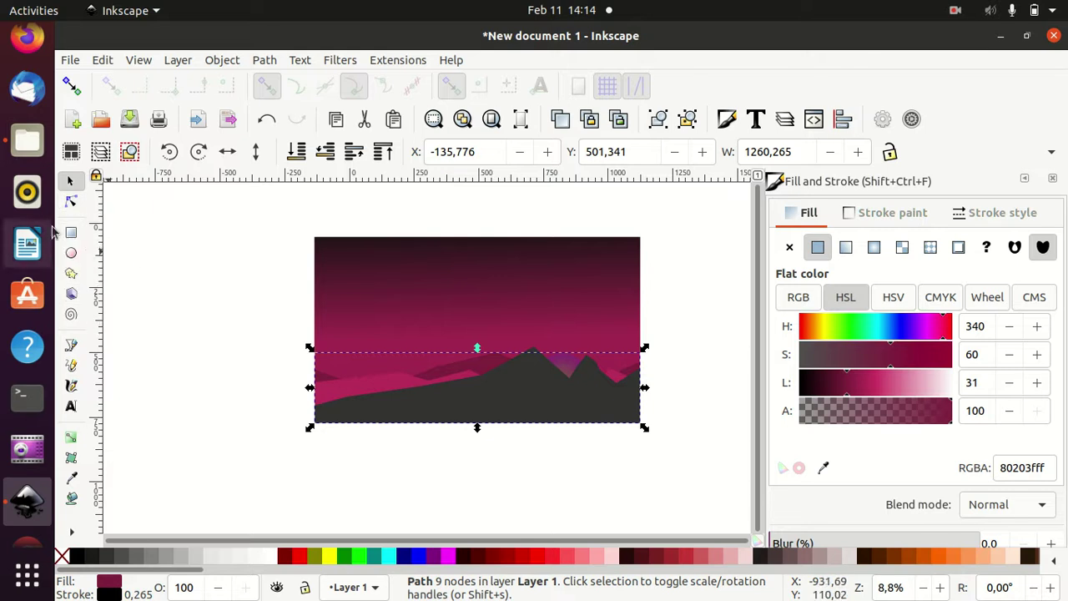
left_click(191, 258)
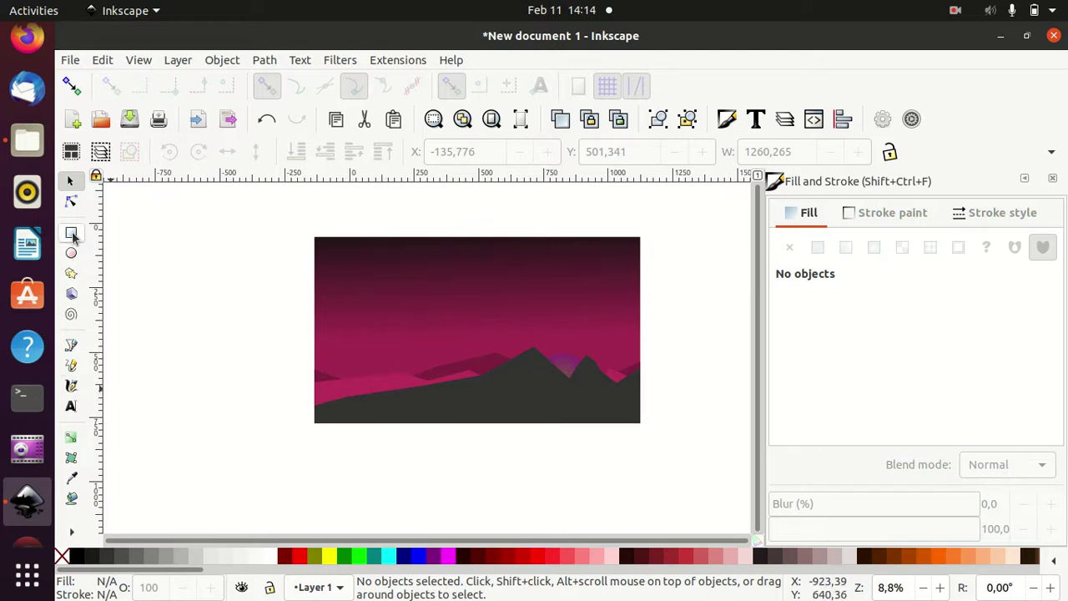
- Draw a triangle left of the picture with a fully opaque 80% Gray (333333) fill
left_click(71, 276)
type("3")
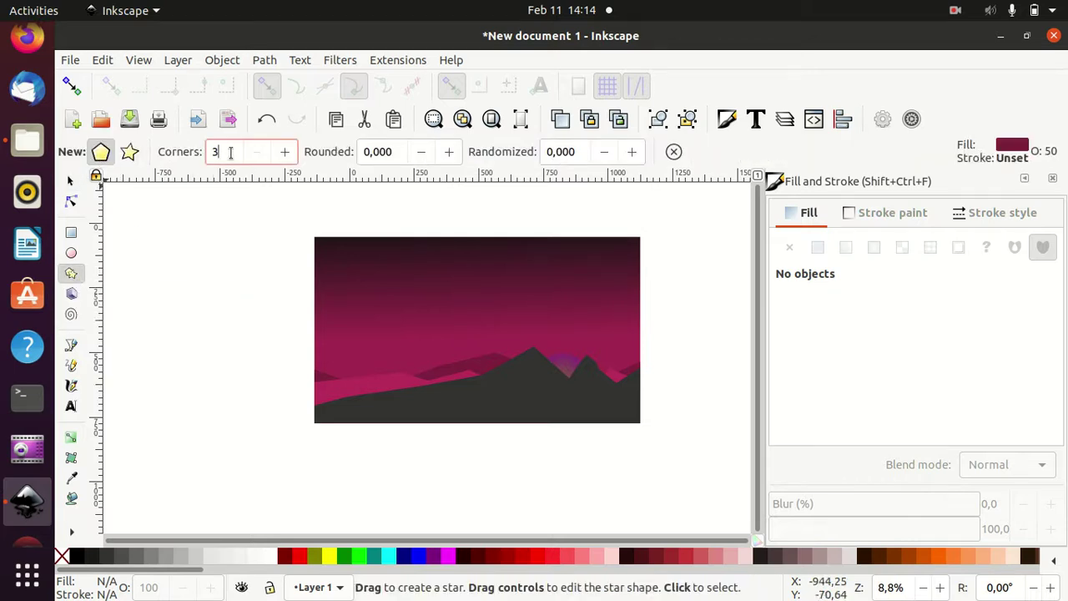
mouse_move(248, 311)
left_mouse_down()
mouse_move(267, 368)
mouse_move(229, 364)
mouse_move(201, 338)
left_mouse_up()
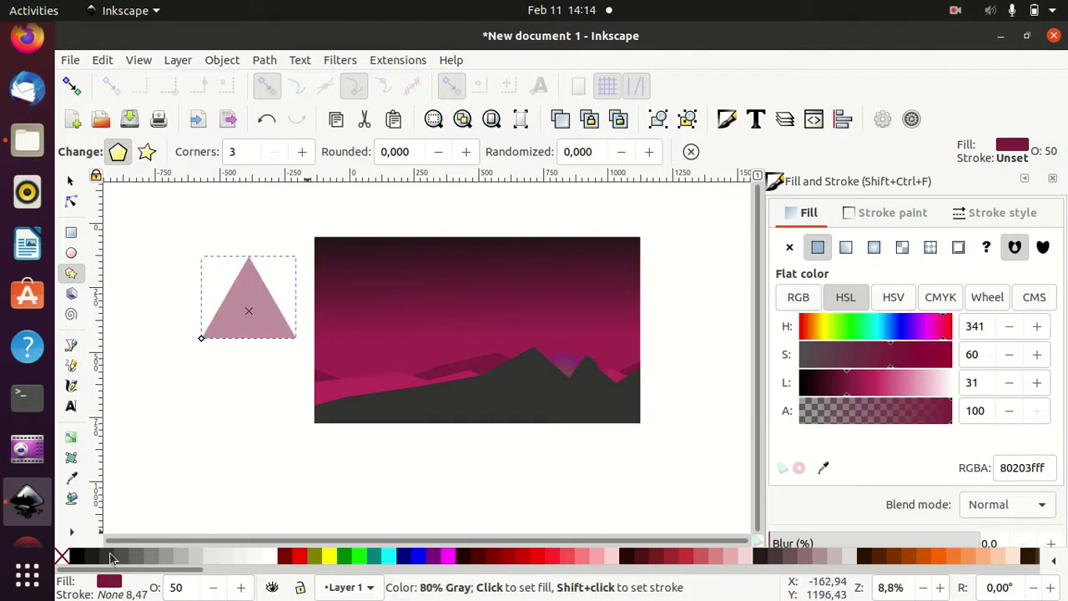
left_click(83, 557)
scroll(918, 459, "down", 1)
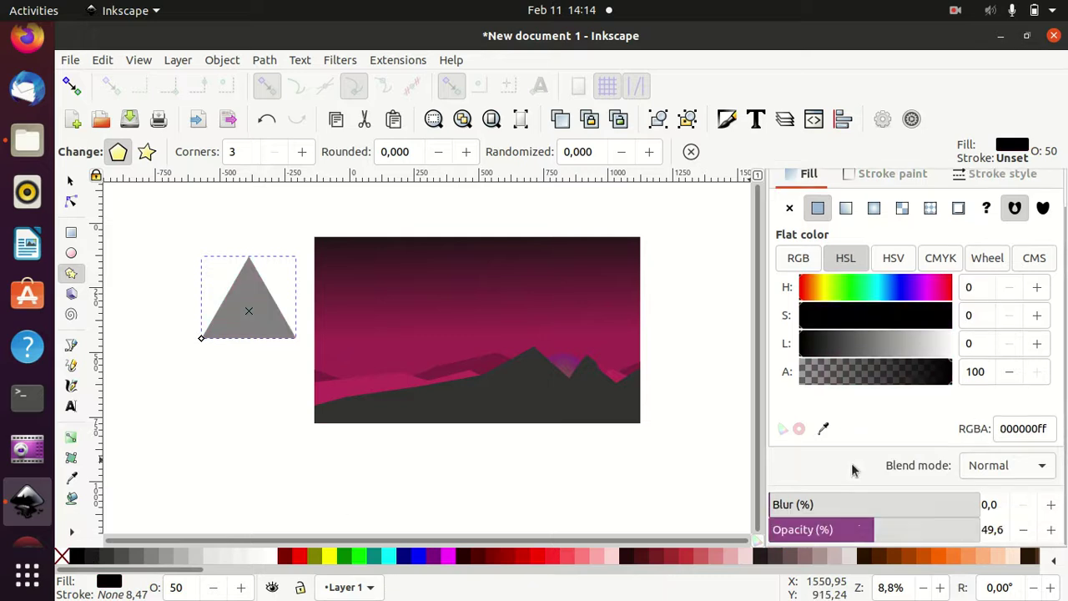
left_click_drag(866, 531, 1011, 534)
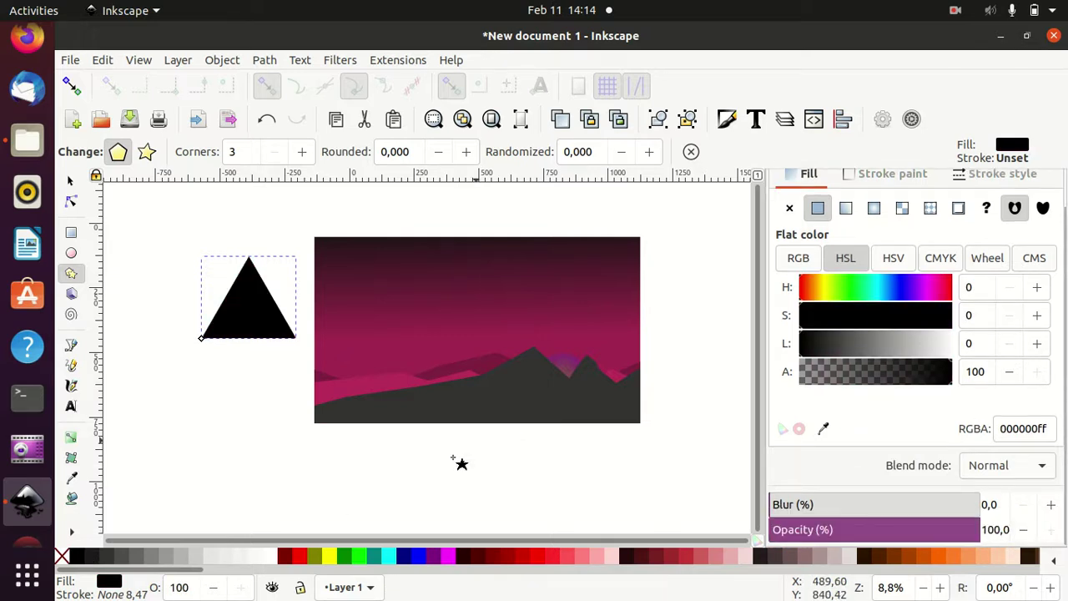
left_click(107, 557)
left_click(71, 477)
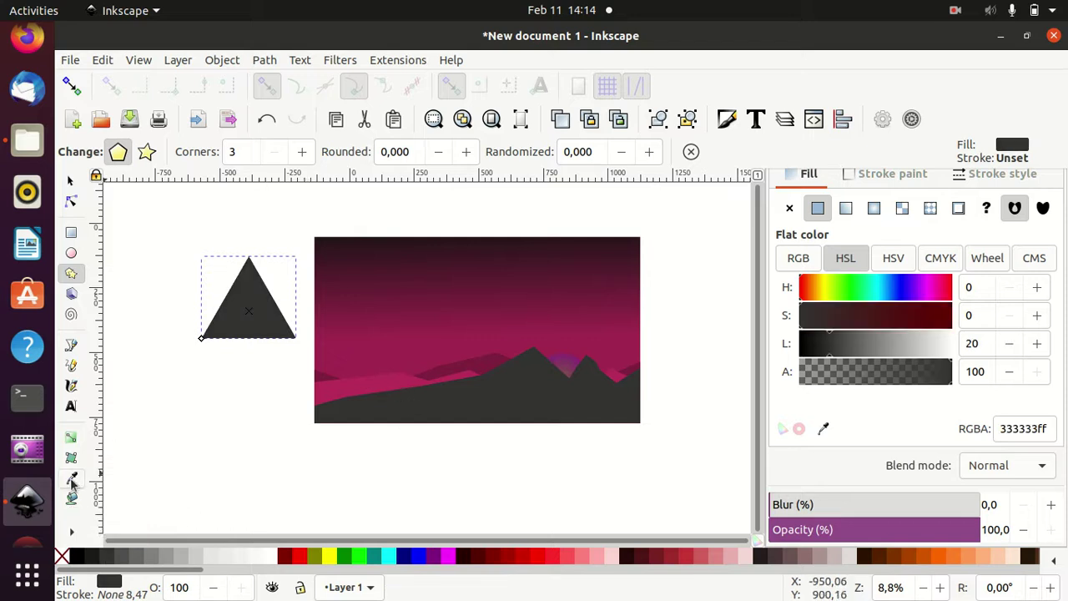
- Squeeze the triangle into a narrow spike about 108.274 mm wide
left_click(71, 182)
mouse_move(300, 298)
left_mouse_down()
mouse_move(240, 305)
mouse_move(253, 305)
left_mouse_up()
left_click_drag(227, 255, 218, 317)
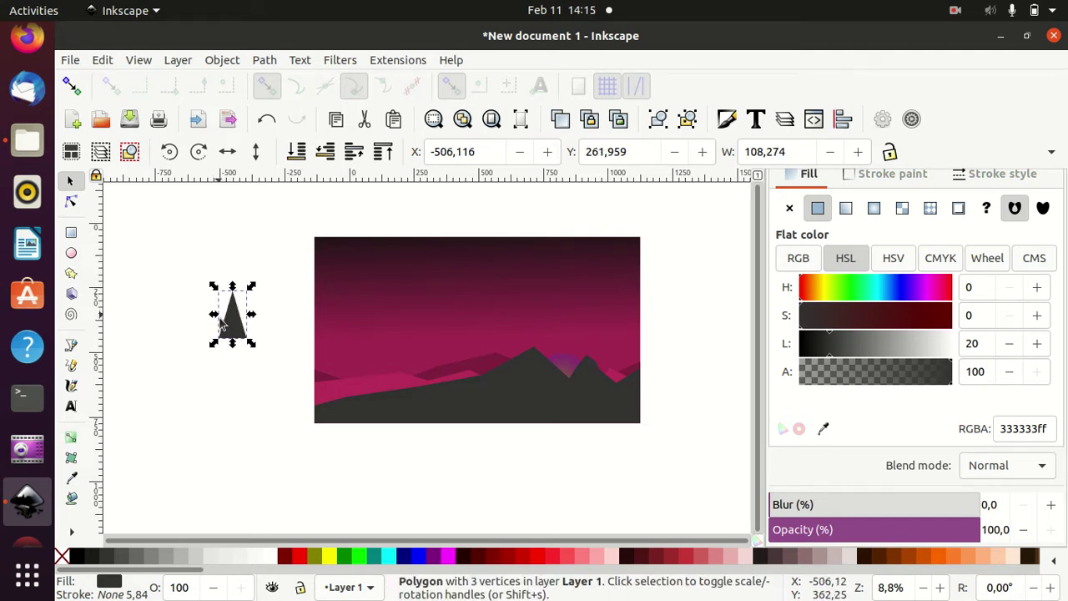
- Move the grey triangle onto the dark ground and scale it to about 62% (26.097 mm wide)
scroll(430, 362, "up", 1)
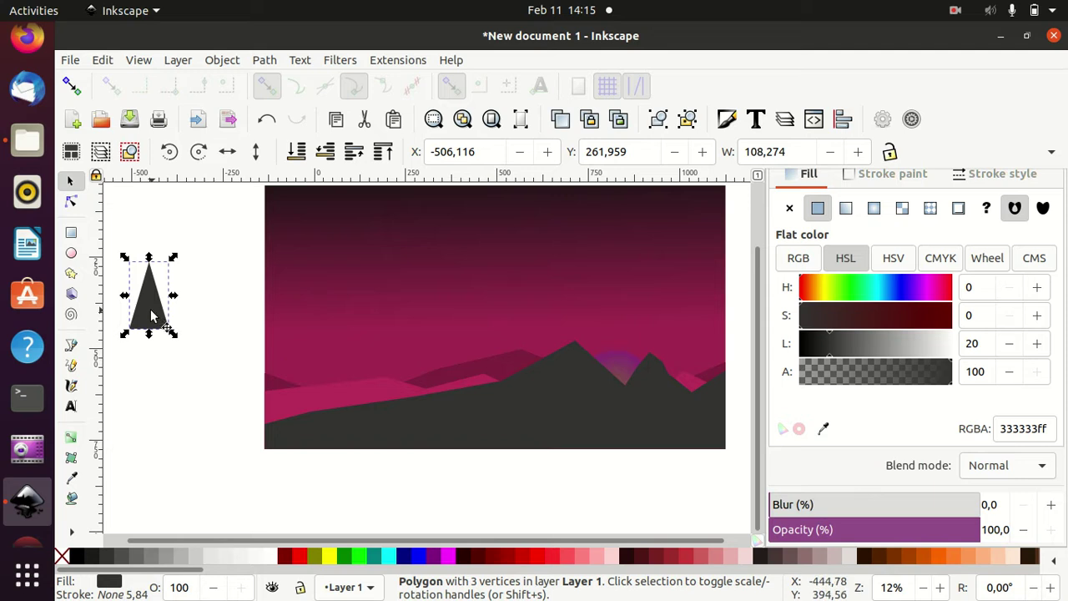
left_click_drag(153, 315, 420, 409)
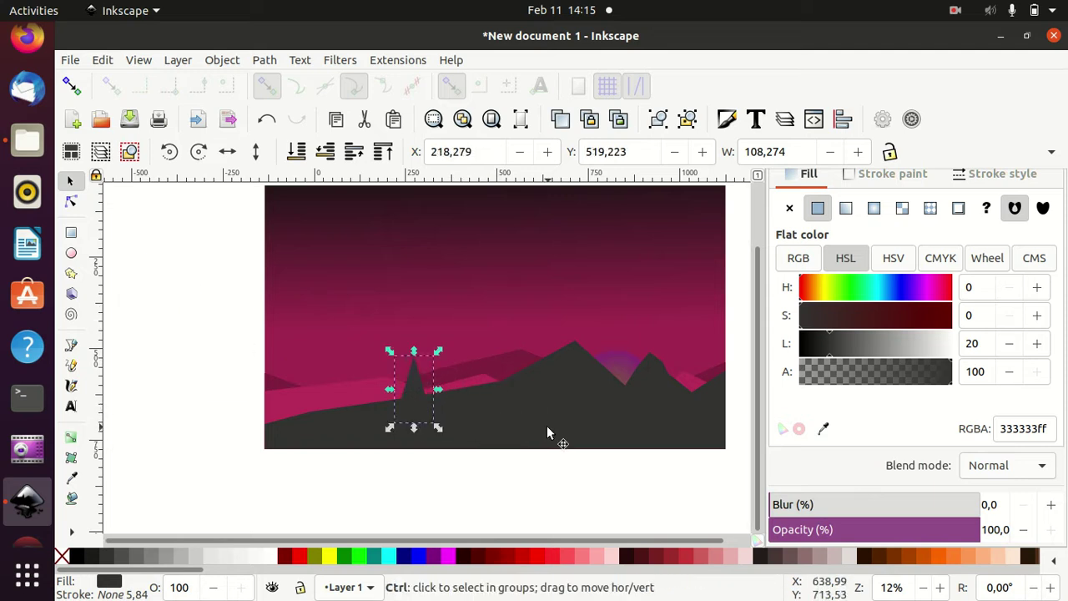
scroll(547, 426, "up", 4)
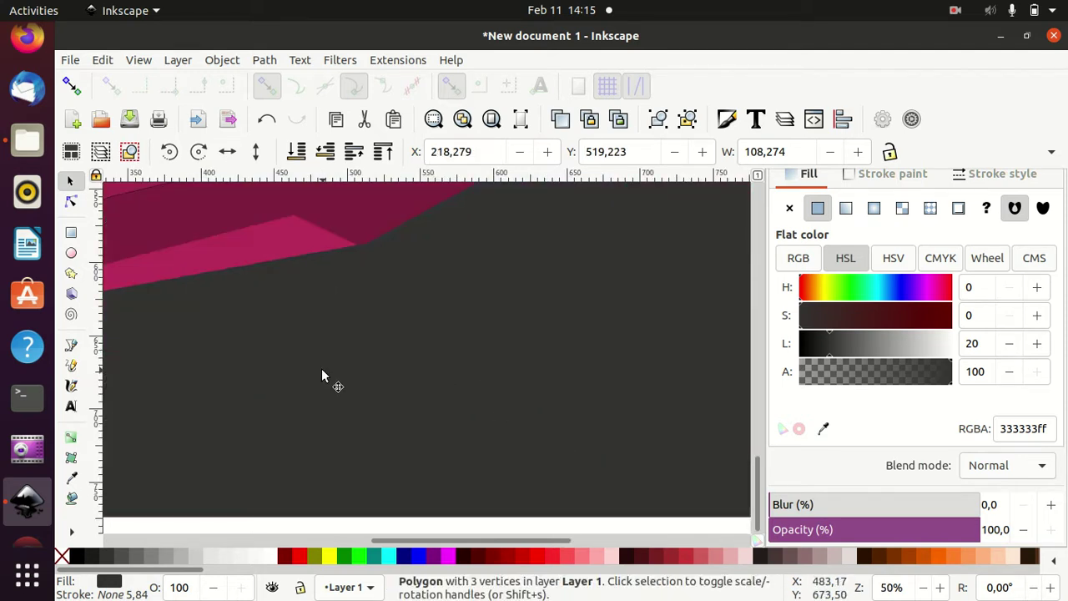
left_click_drag(322, 376, 631, 484)
mouse_move(429, 303)
left_mouse_down()
mouse_move(466, 327)
mouse_move(463, 368)
left_mouse_up()
left_click_drag(611, 480, 567, 336)
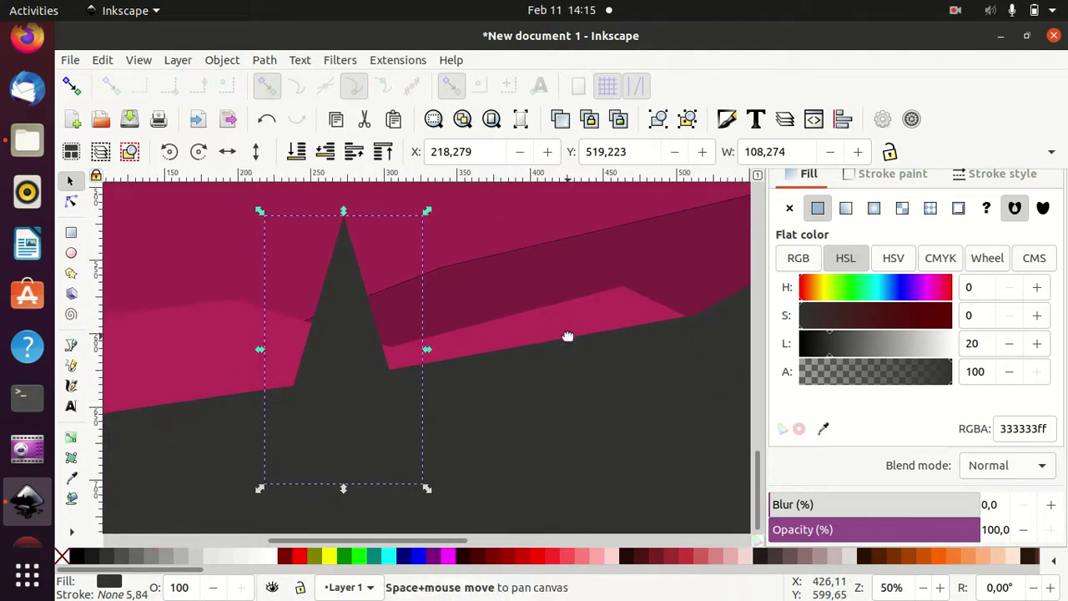
left_click_drag(361, 322, 385, 353)
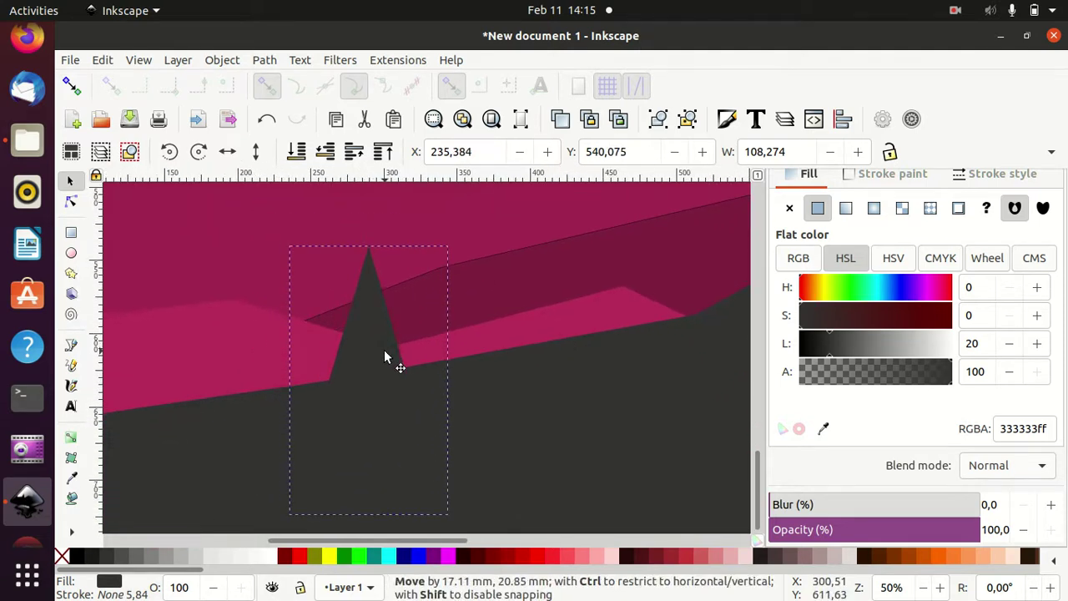
scroll(505, 360, "down", 4)
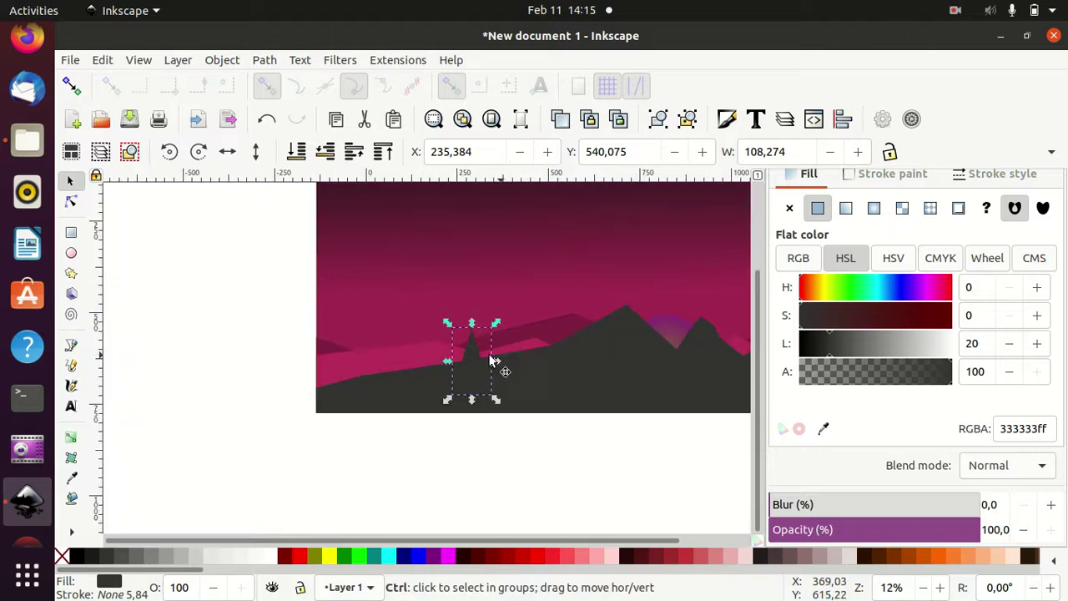
left_click_drag(497, 322, 485, 359)
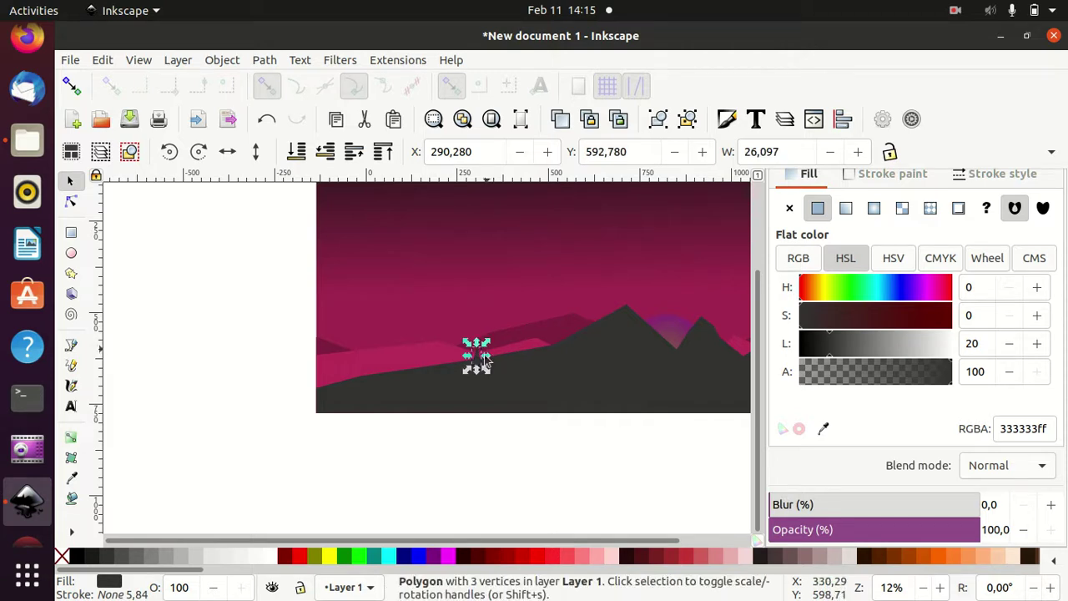
- Gather two tree triangles together into a cluster on the dark ground ridge
left_click(572, 368)
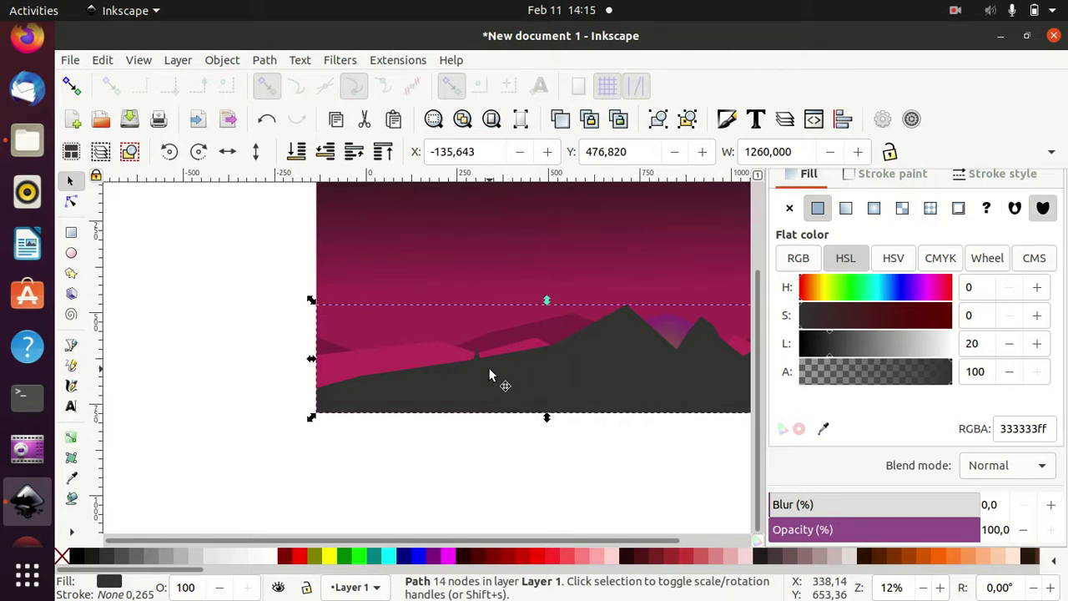
scroll(488, 374, "up", 1)
scroll(488, 374, "up", 2)
scroll(488, 374, "up", 3)
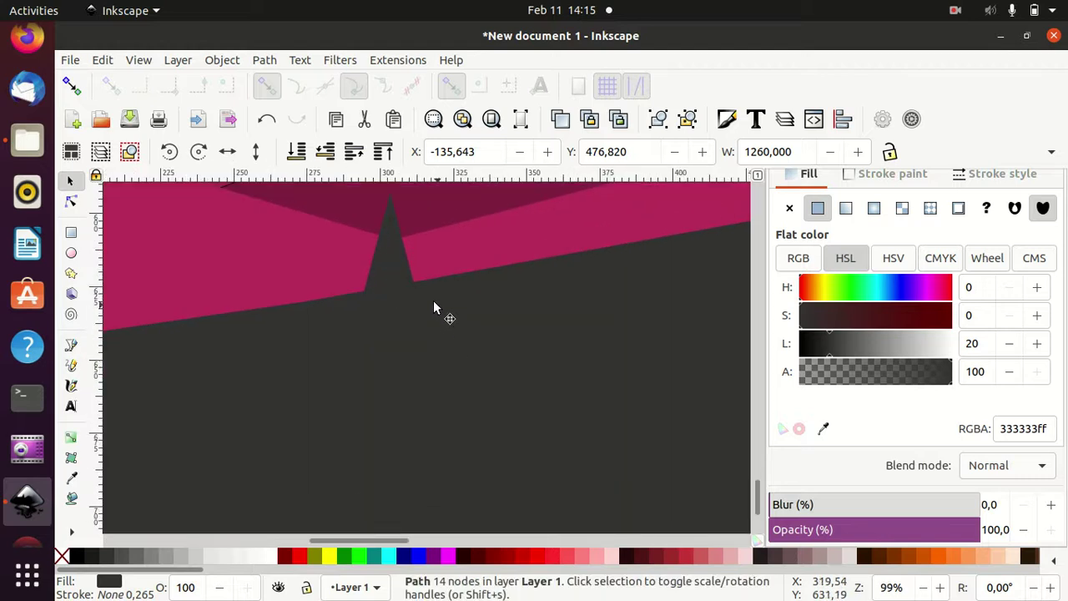
left_click(398, 263)
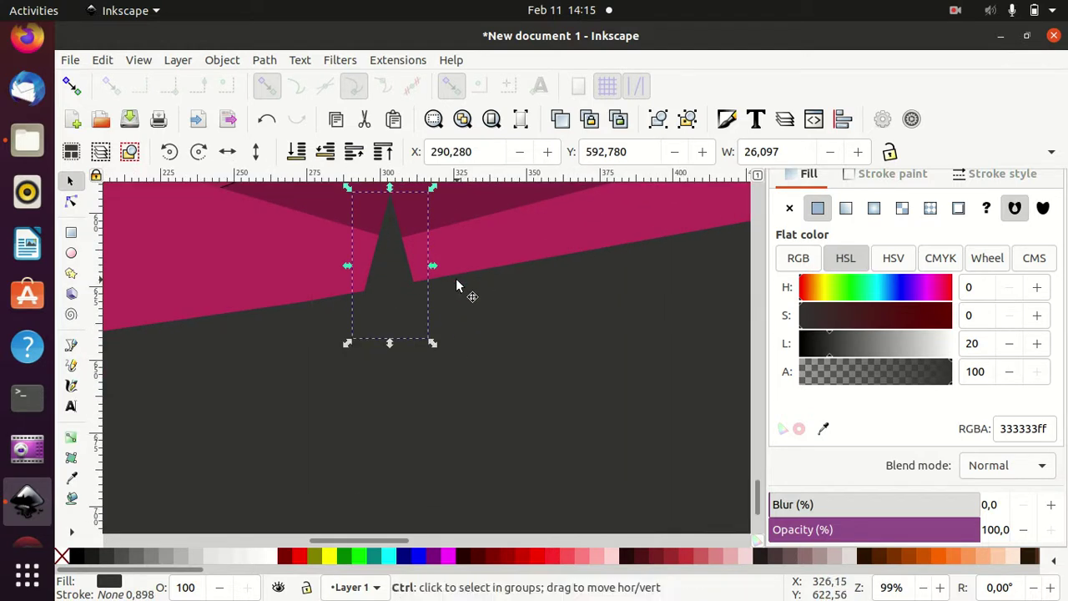
left_click_drag(389, 257, 424, 301)
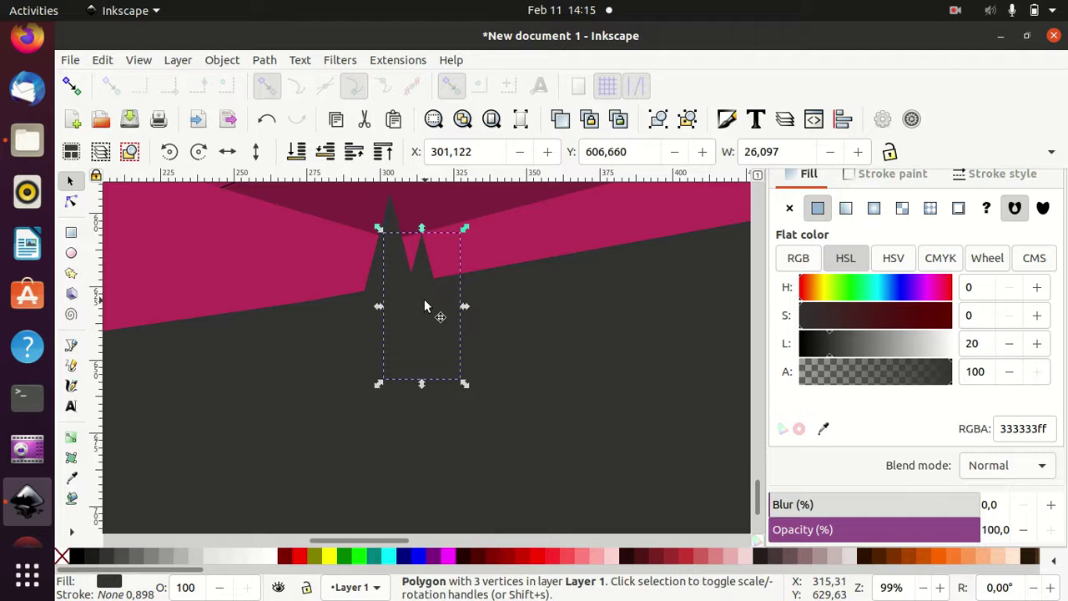
left_click(391, 211, "shift")
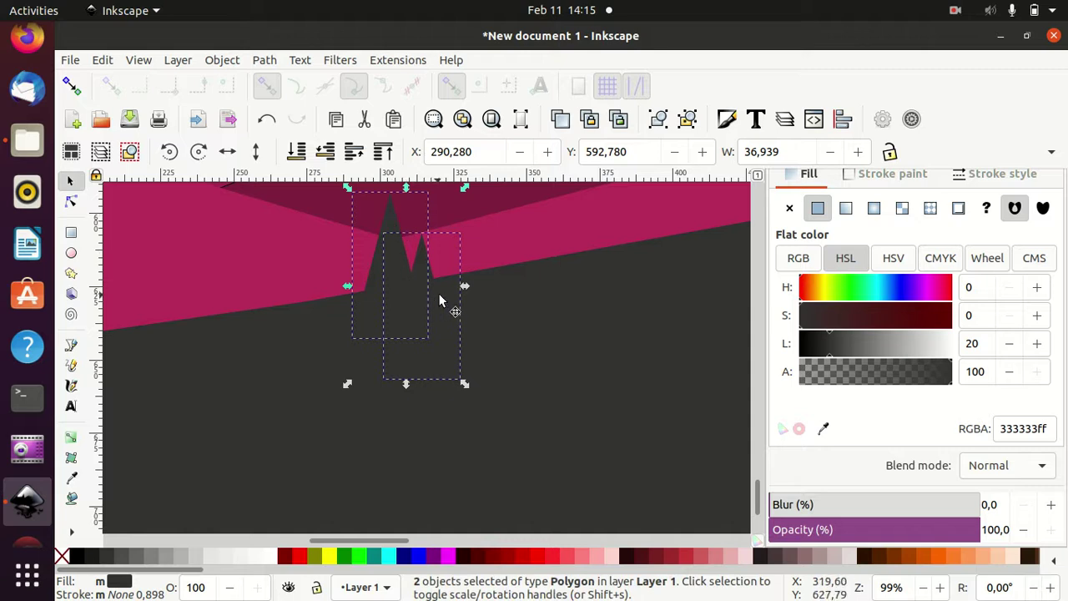
mouse_move(435, 295)
left_mouse_down()
mouse_move(725, 235)
mouse_move(559, 285)
mouse_move(557, 262)
mouse_move(450, 252)
mouse_move(400, 261)
mouse_move(415, 298)
mouse_move(414, 284)
left_mouse_up()
left_click(509, 367)
left_click(553, 238)
- Move a tree onto the left slope and place a duplicate beside it along the slope
scroll(567, 347, "down", 3)
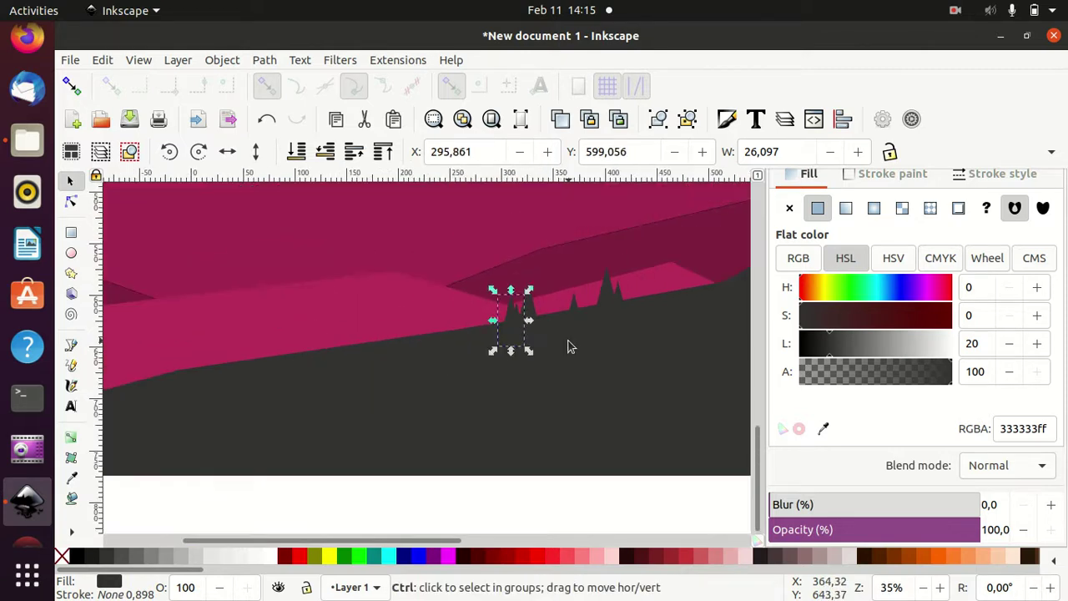
left_click(584, 356)
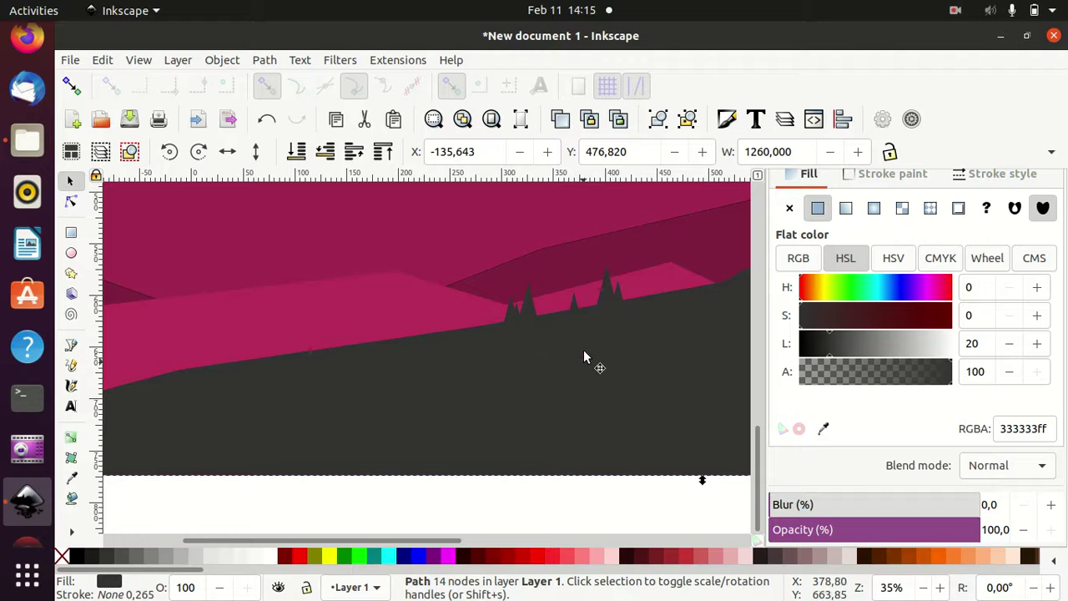
left_click(574, 303)
left_click_drag(574, 303, 607, 293)
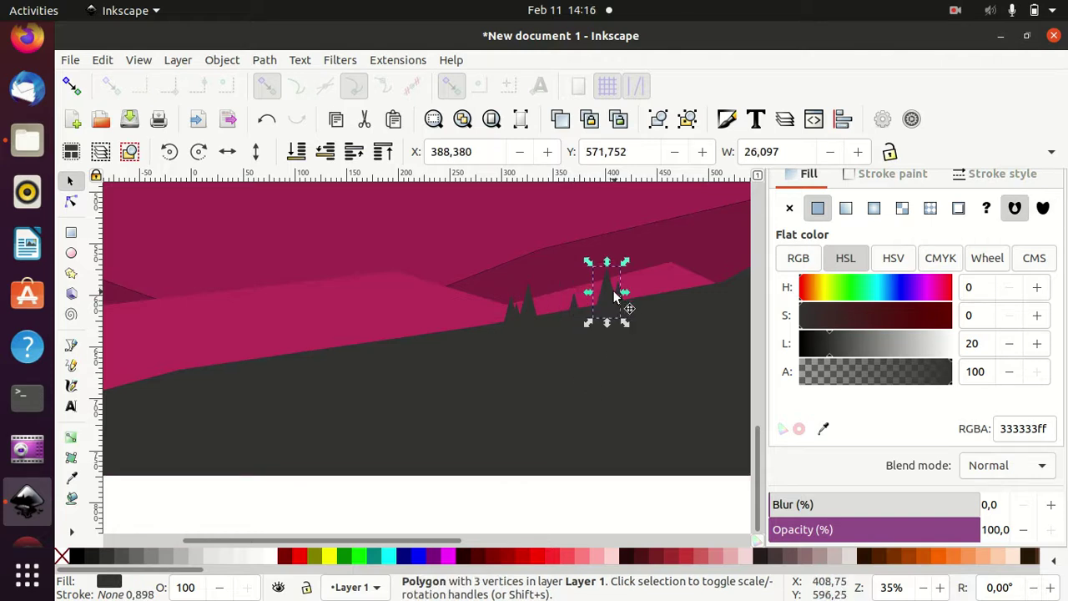
mouse_move(618, 299)
left_mouse_down()
mouse_move(158, 386)
mouse_move(171, 394)
left_mouse_up()
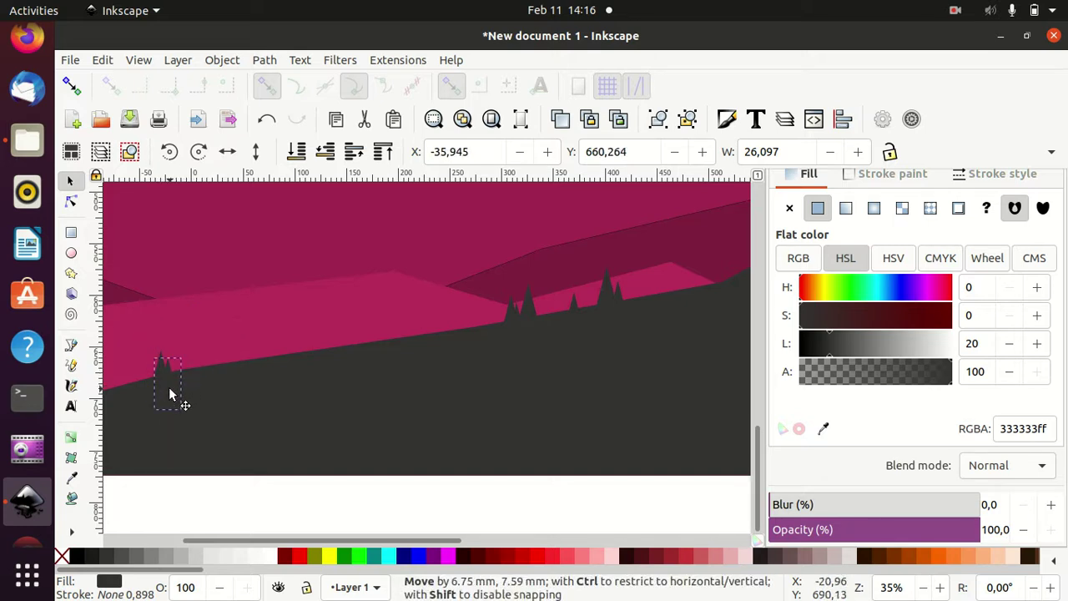
key("ctrl+d")
mouse_move(170, 394)
left_mouse_down()
mouse_move(254, 372)
mouse_move(267, 386)
mouse_move(269, 364)
left_mouse_up()
left_click(267, 386)
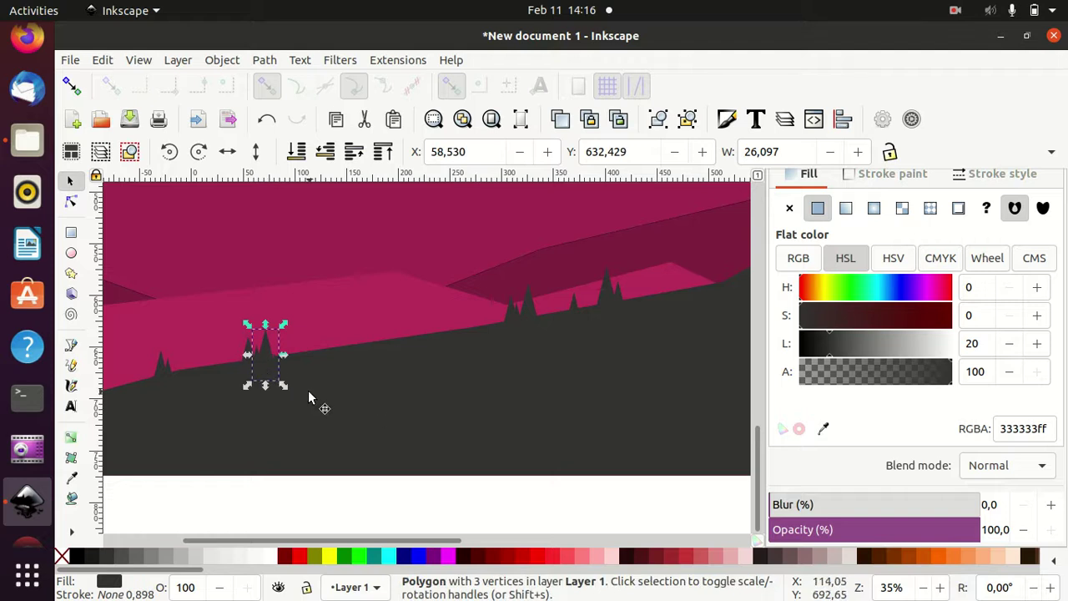
key("ctrl")
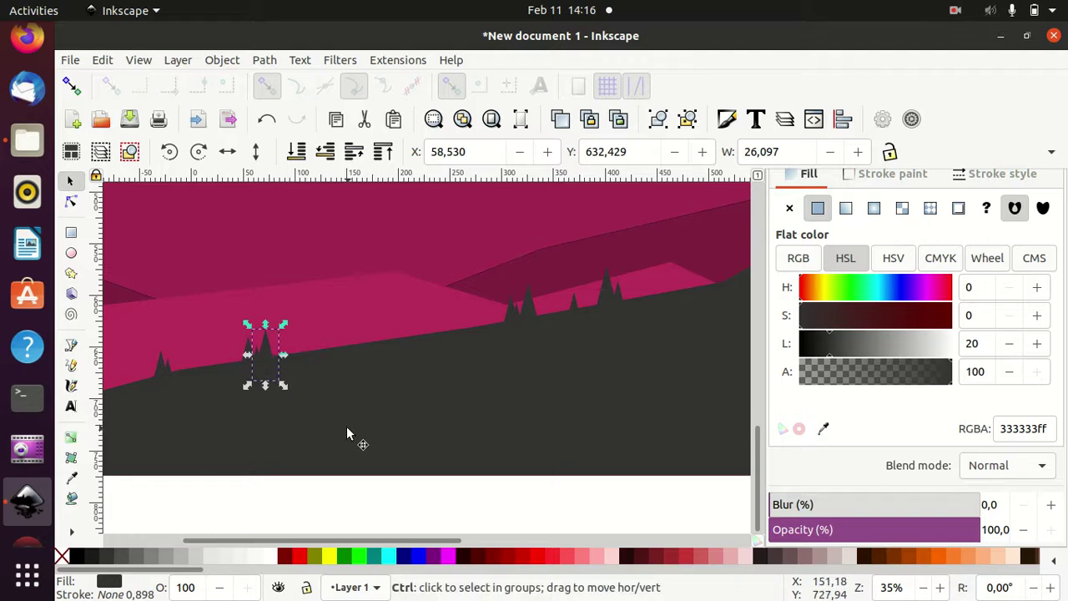
- Place a tree in the valley below the moon and then just below the right mountain's summit
left_click_drag(263, 367, 668, 336)
left_click_drag(530, 414, 112, 451)
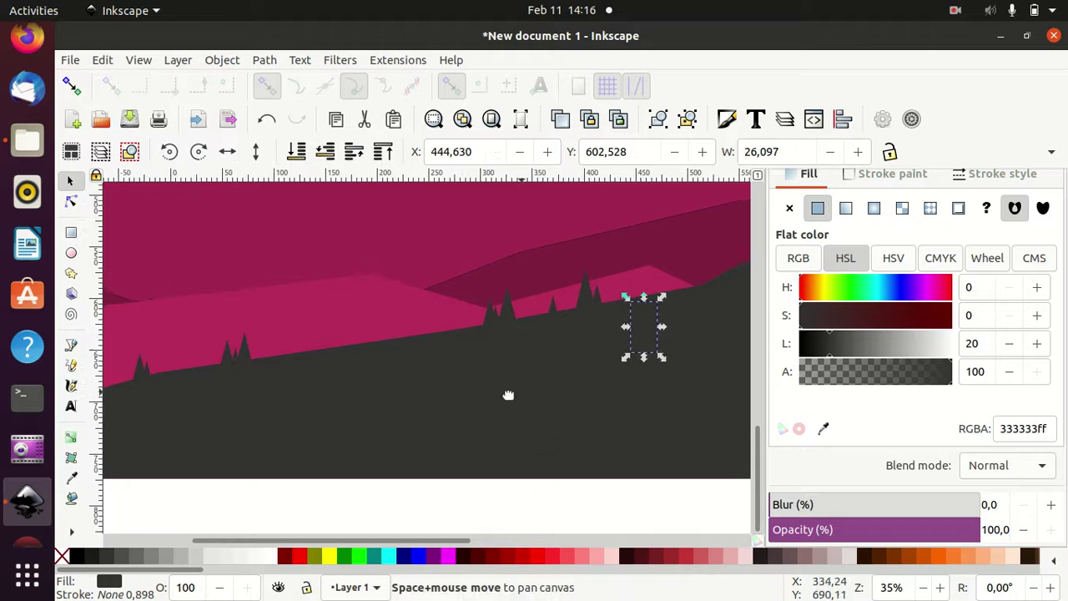
left_click_drag(248, 375, 651, 346)
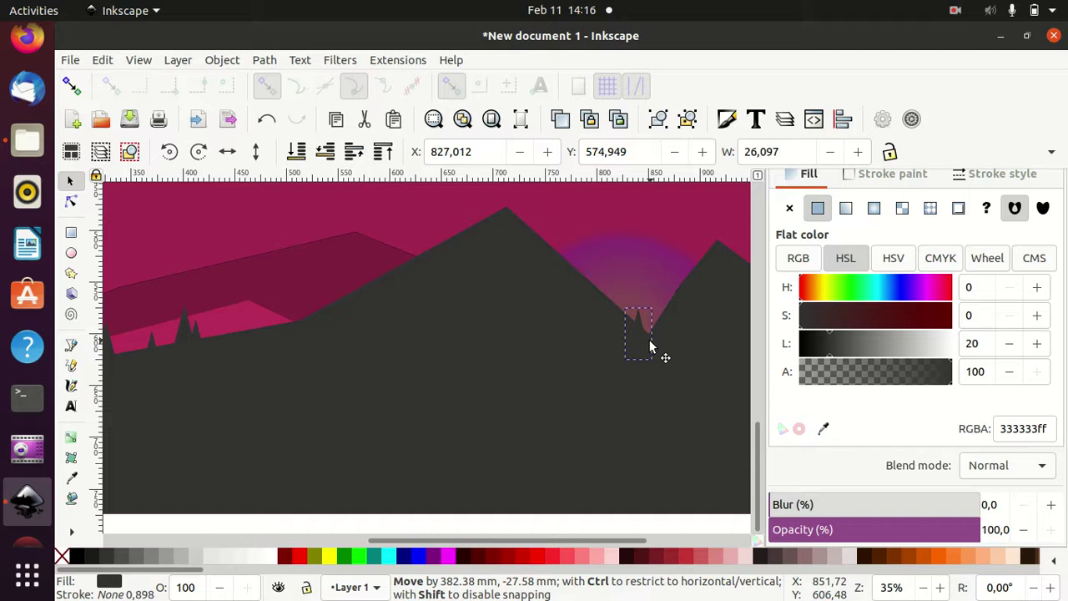
left_click_drag(650, 346, 654, 351)
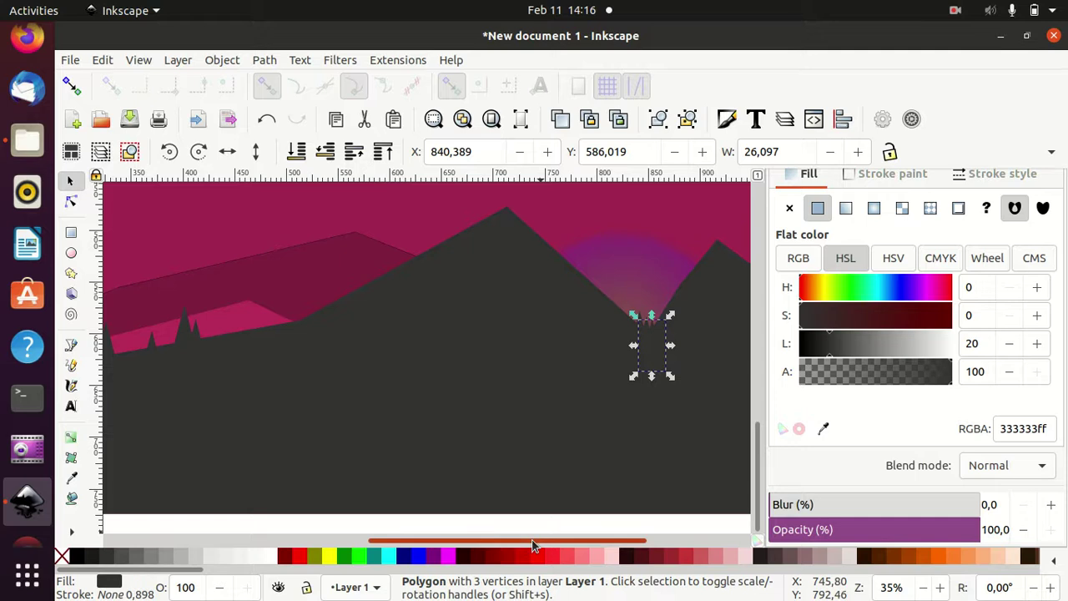
left_click_drag(534, 541, 638, 541)
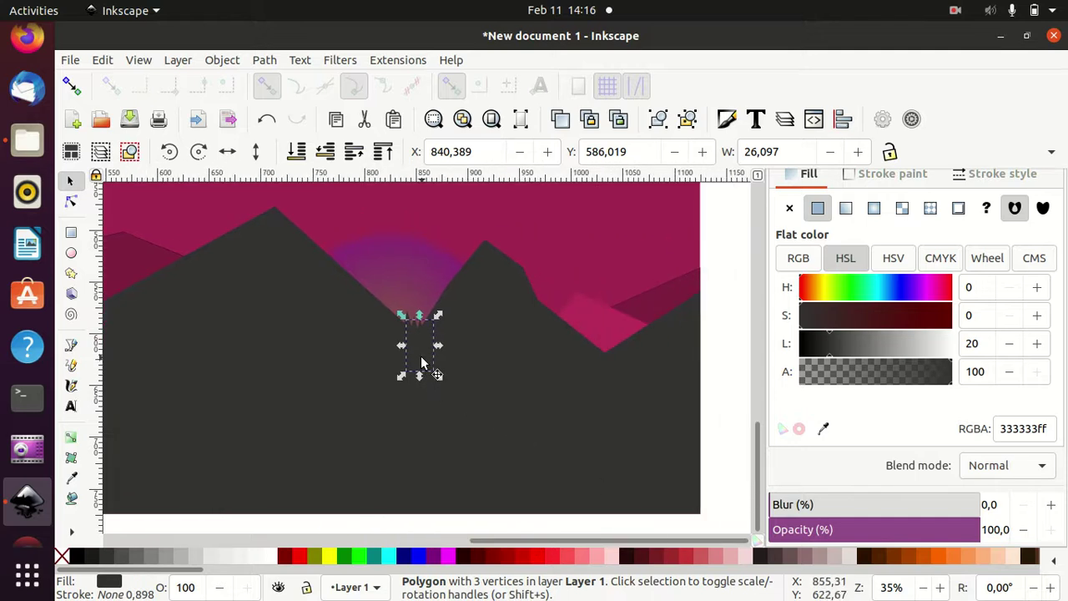
left_click_drag(423, 361, 626, 367)
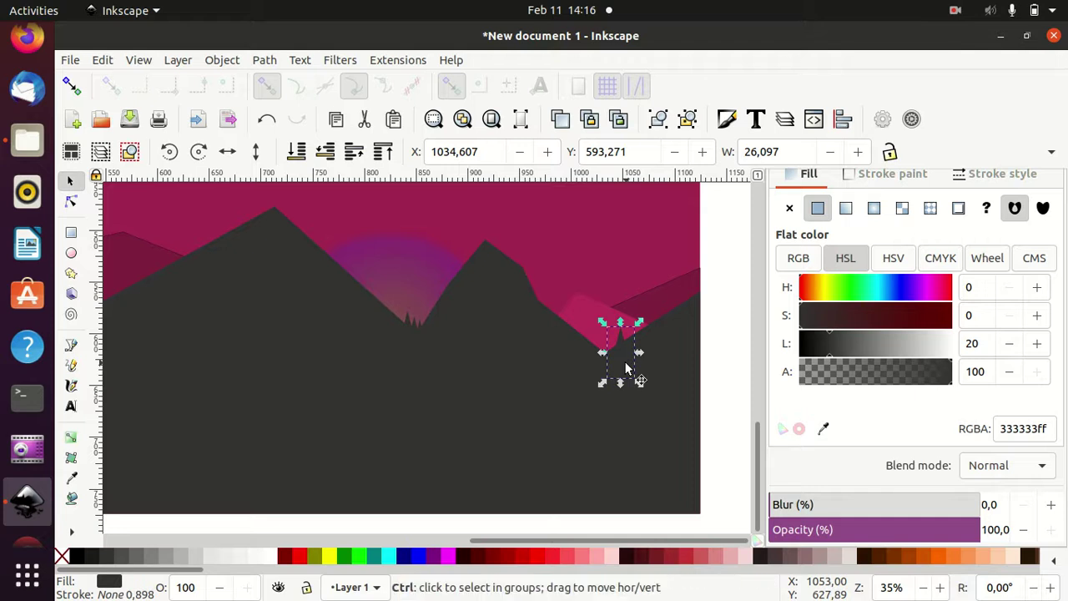
mouse_move(627, 368)
left_mouse_down()
mouse_move(640, 355)
mouse_move(584, 365)
mouse_move(506, 262)
mouse_move(497, 269)
left_mouse_up()
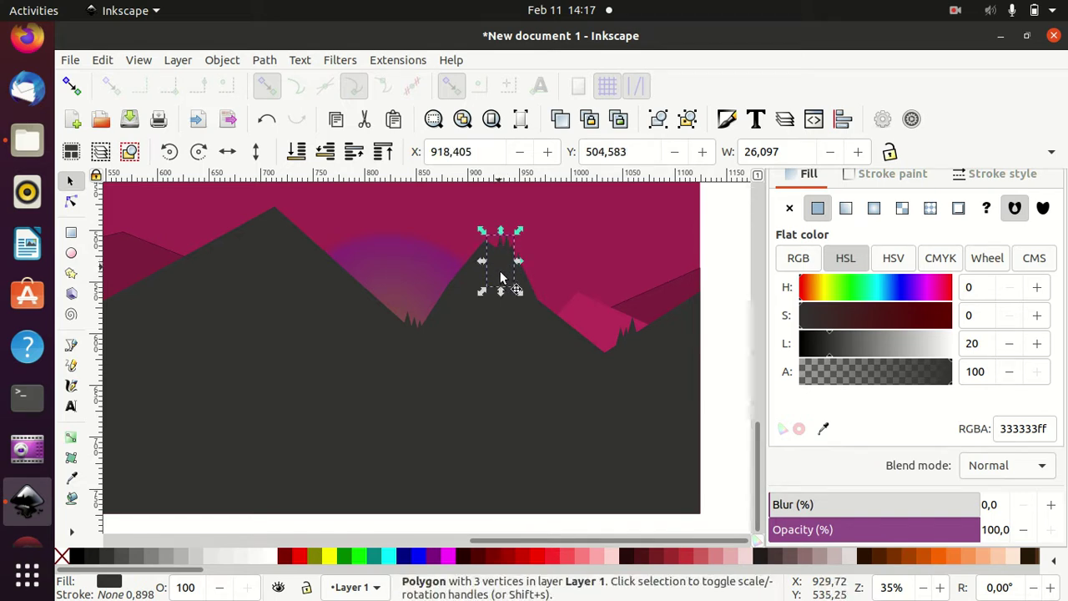
- Lower the tall pine tree deeper into the ground and nudge it slightly right
scroll(577, 376, "down", 2, "ctrl")
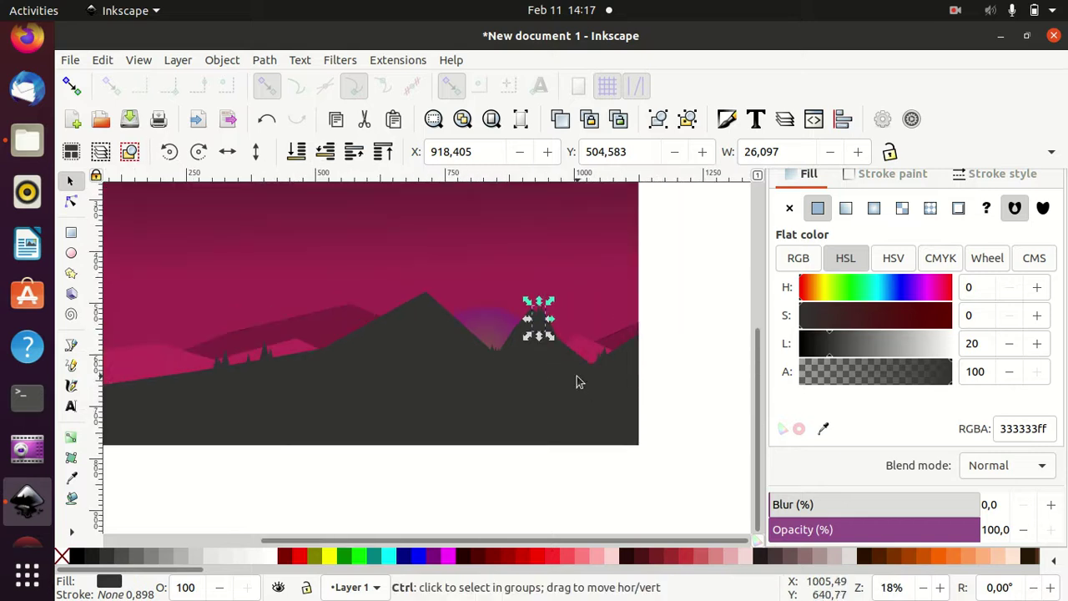
left_click(262, 355)
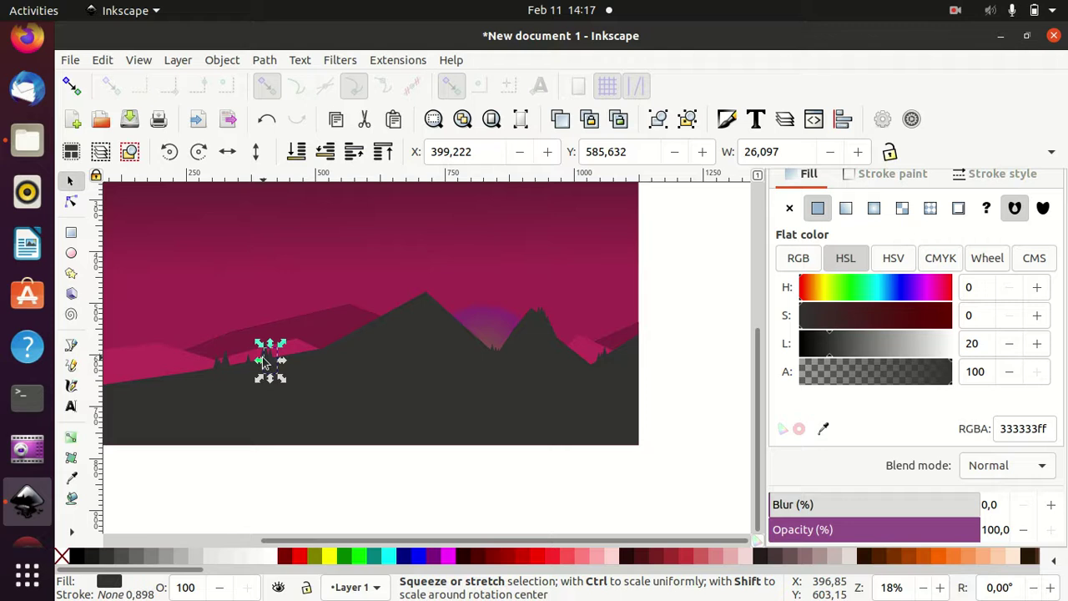
scroll(325, 373, "up", 2, "ctrl")
scroll(325, 373, "up", 2, "ctrl")
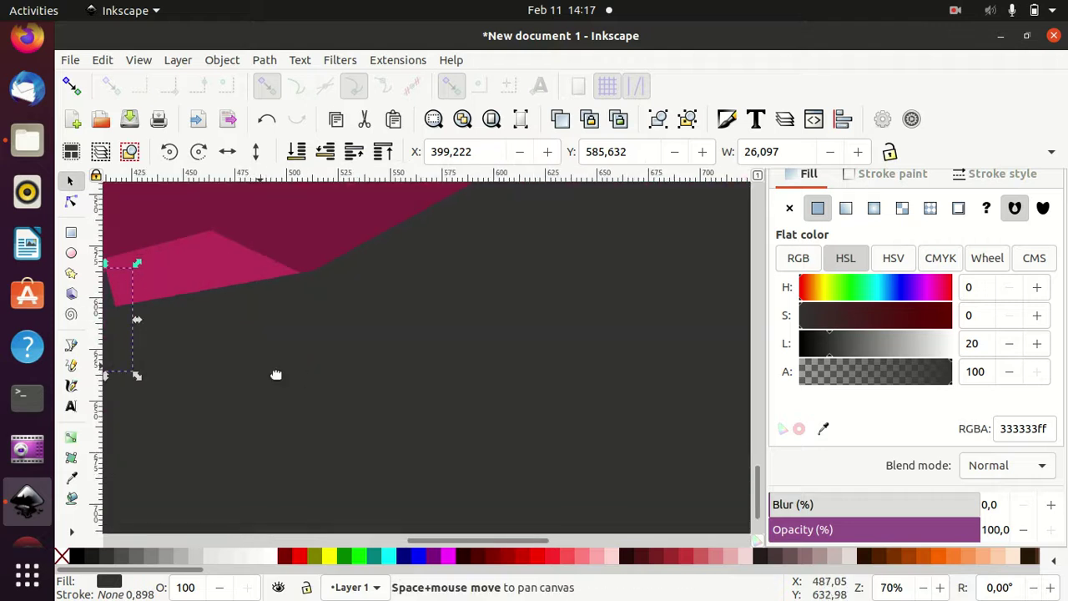
left_click_drag(276, 375, 607, 452)
left_click(429, 366)
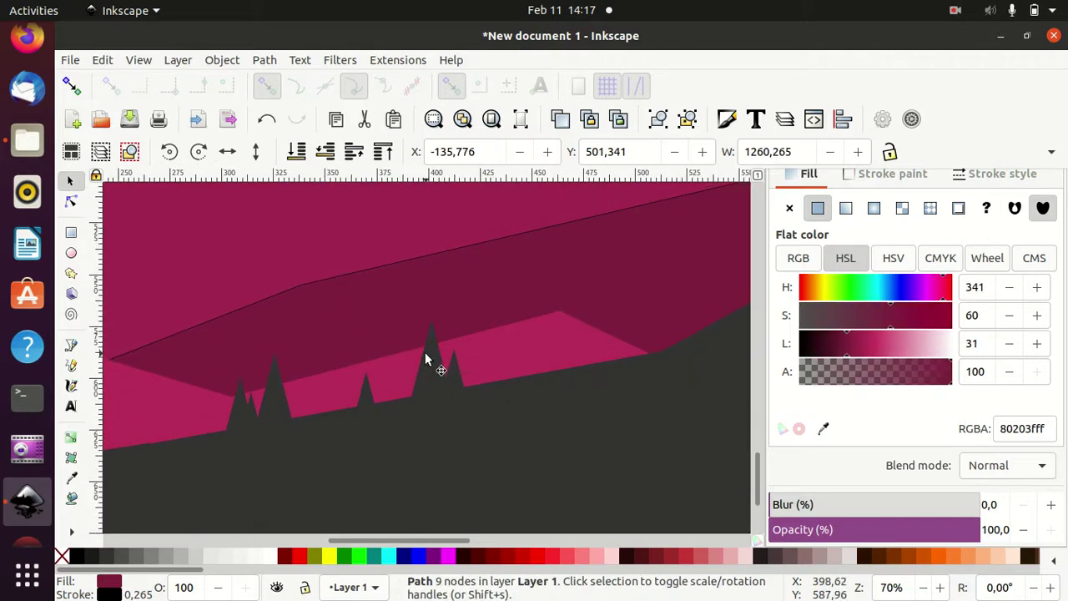
left_click(426, 357)
mouse_move(427, 360)
left_mouse_down()
mouse_move(439, 402)
mouse_move(453, 372)
mouse_move(666, 359)
mouse_move(632, 363)
mouse_move(636, 377)
mouse_move(606, 358)
mouse_move(616, 363)
mouse_move(519, 381)
left_mouse_up()
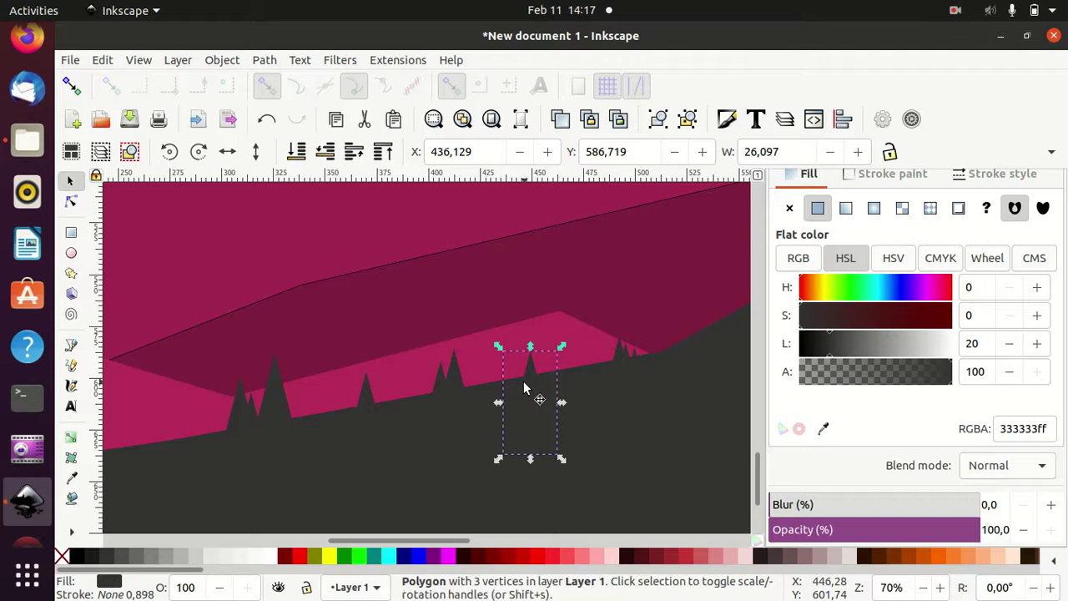
mouse_move(525, 383)
left_mouse_down()
mouse_move(536, 392)
mouse_move(546, 377)
left_mouse_up()
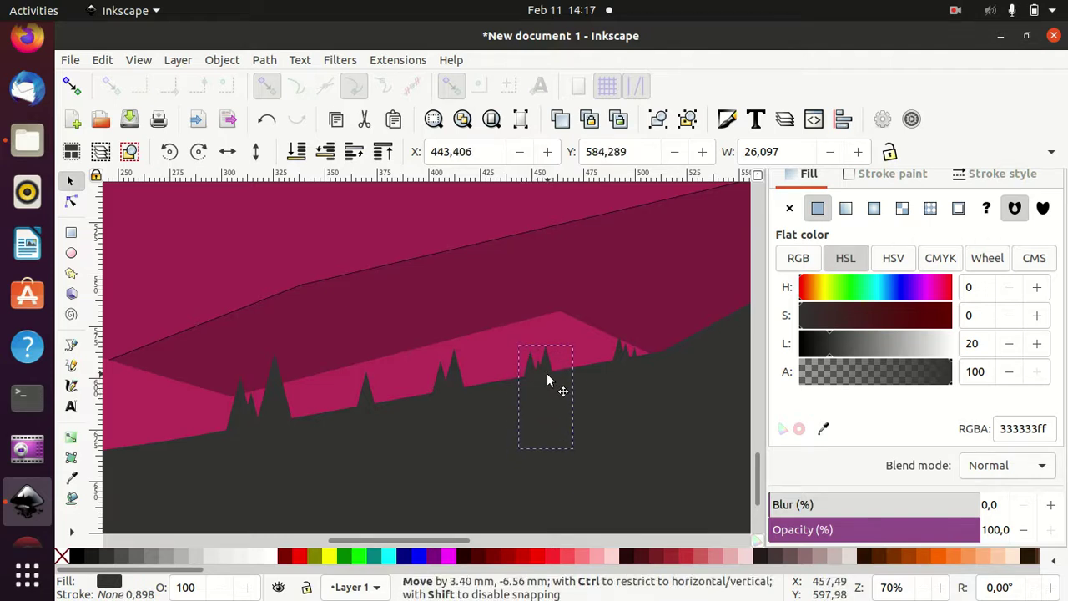
- Remove the outline from the dark magenta hill band
scroll(442, 470, "down", 3, "ctrl")
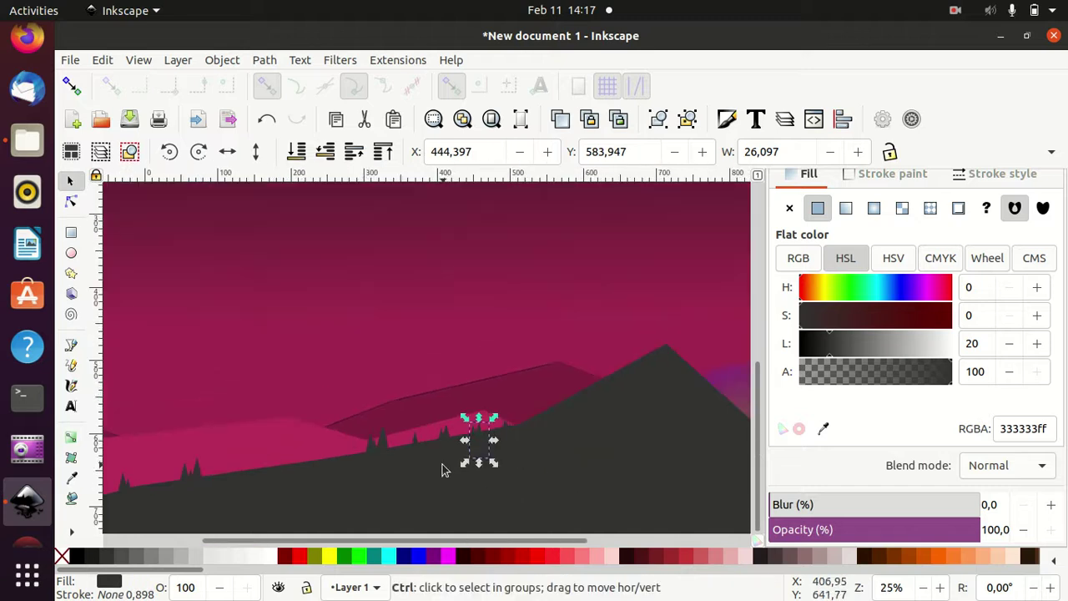
left_click(424, 402)
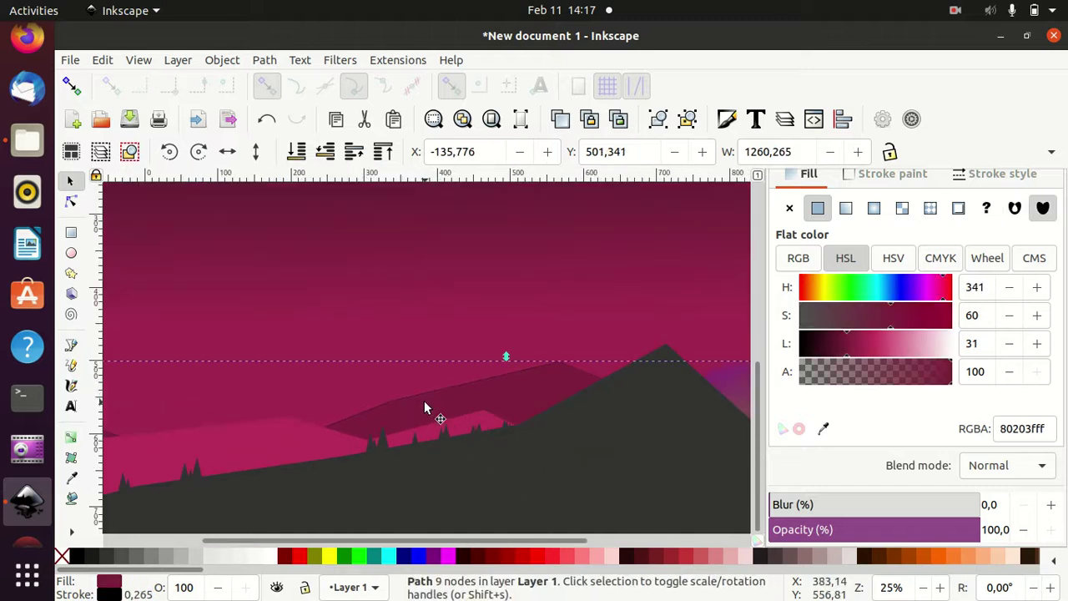
left_click(61, 556, "shift")
- Move a small pine triangle left and down onto the ridge at X 162.121, Y 615.047
left_click(281, 436)
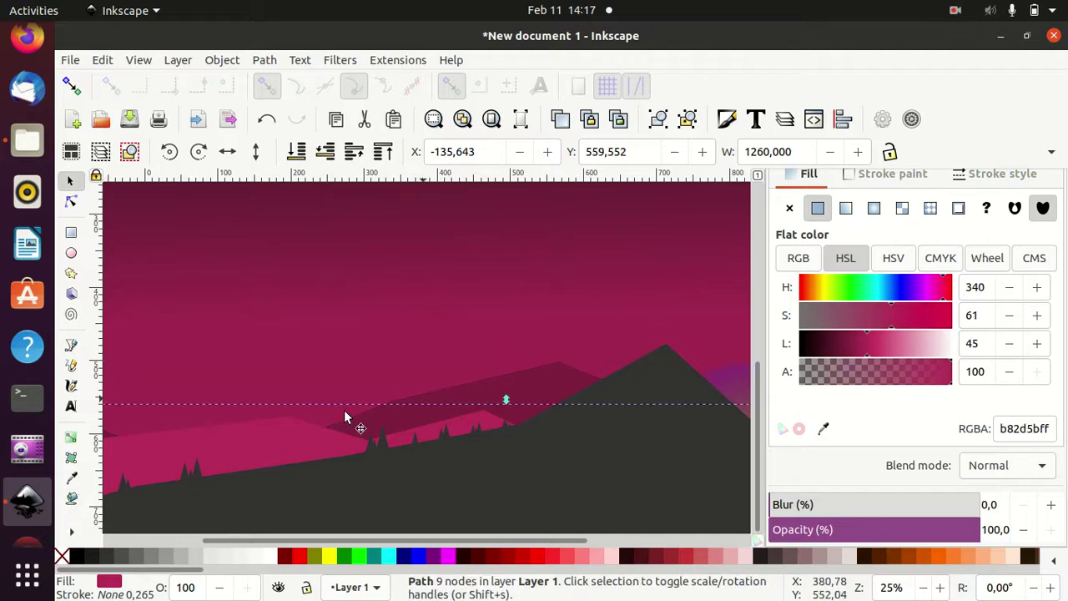
scroll(376, 453, "down", 1)
scroll(417, 445, "down", 1)
left_click(451, 438)
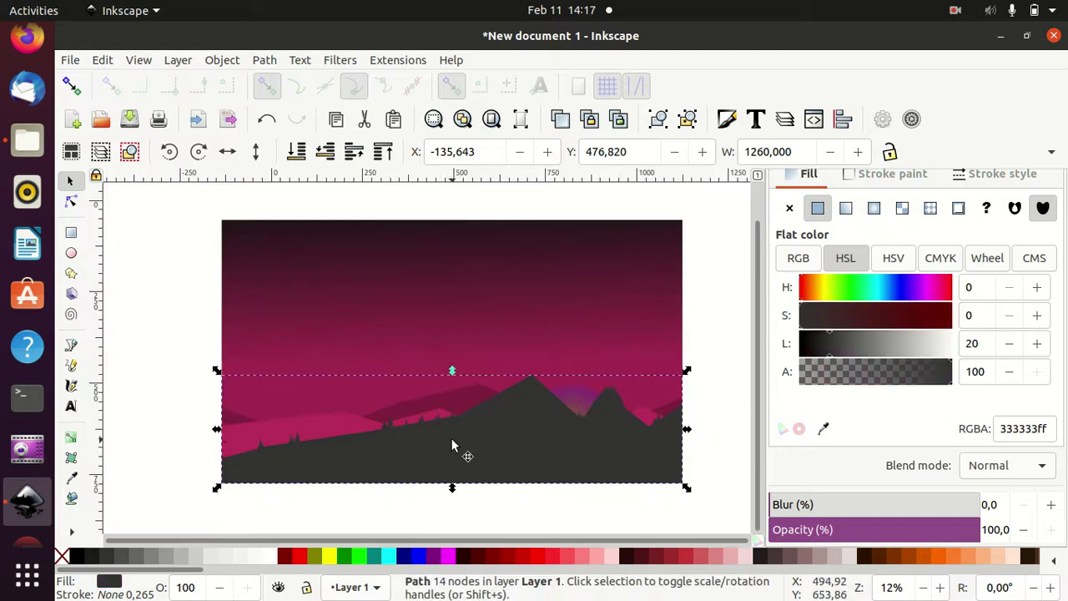
left_click(390, 424)
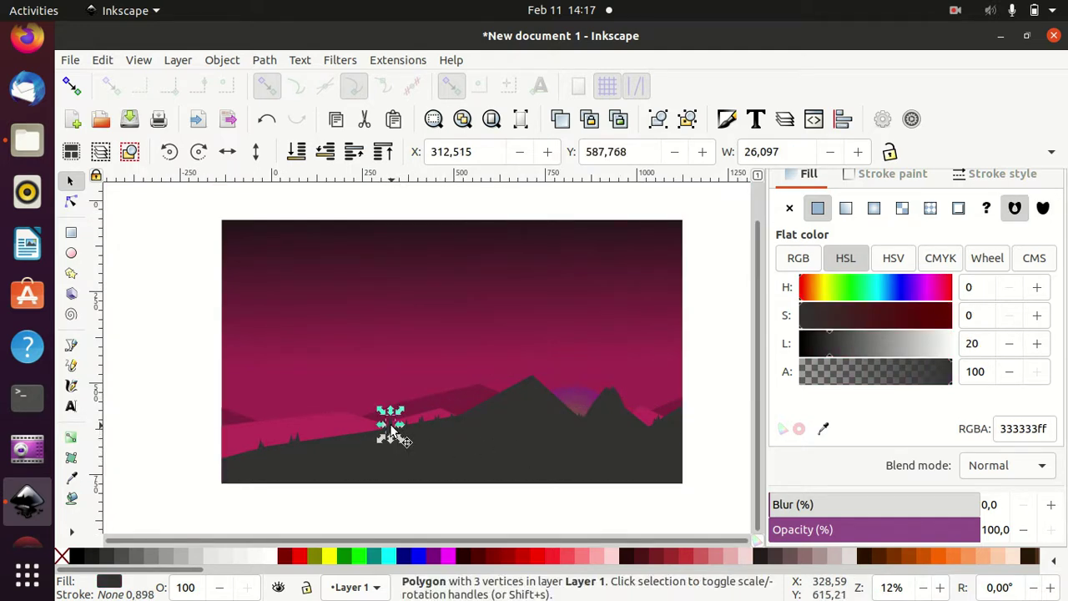
left_click_drag(391, 428, 331, 433)
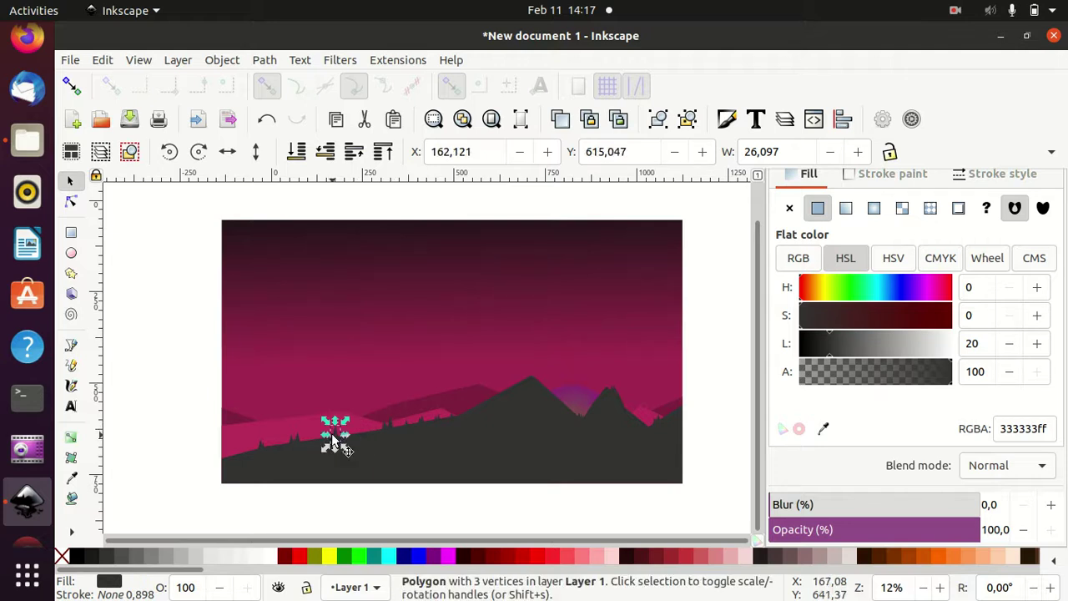
scroll(331, 441, "up", 5)
scroll(331, 433, "down", 1, "ctrl")
scroll(334, 441, "up", 4, "ctrl")
- Shift the small pine tree right to X 227.125, Y 612.168, then deselect it
scroll(334, 441, "up", 2, "ctrl")
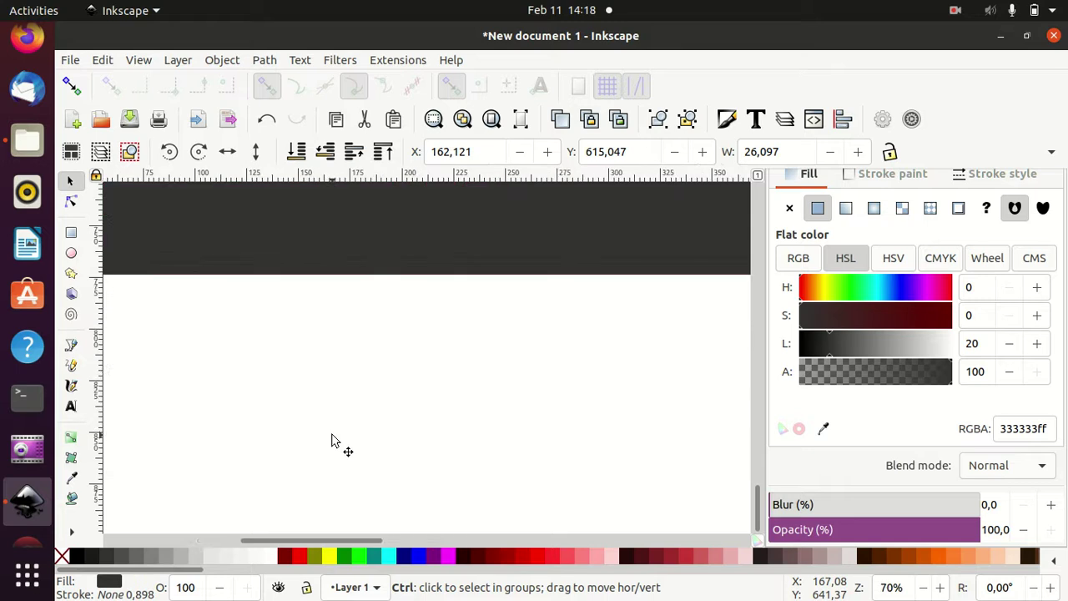
left_click_drag(418, 446, 454, 597)
mouse_move(399, 309)
left_mouse_down()
mouse_move(424, 303)
mouse_move(421, 290)
mouse_move(446, 337)
mouse_move(526, 334)
mouse_move(540, 298)
left_mouse_up()
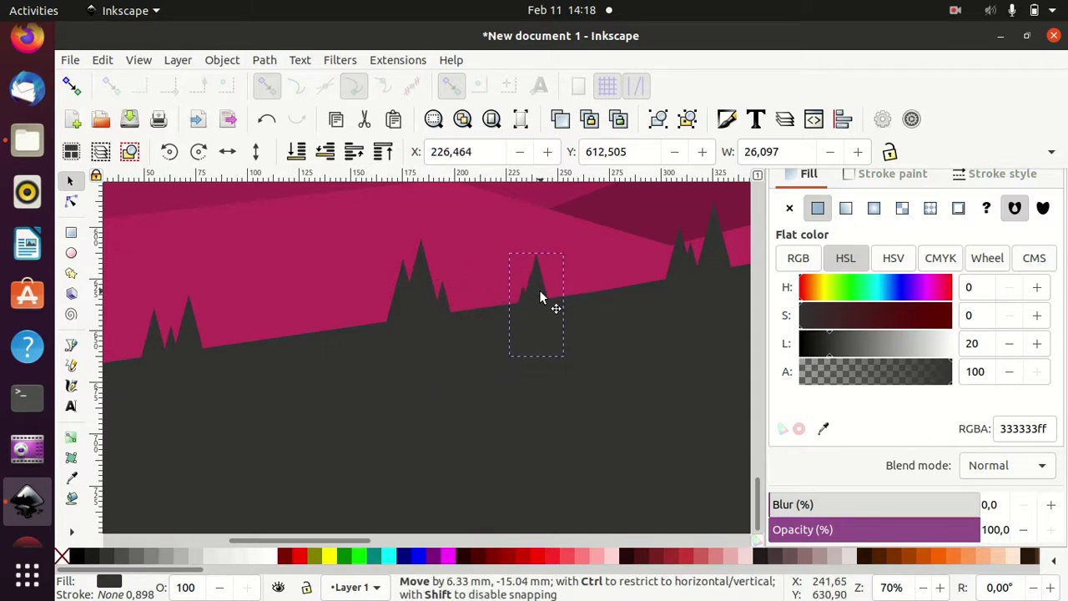
scroll(663, 384, "down", 4, "ctrl")
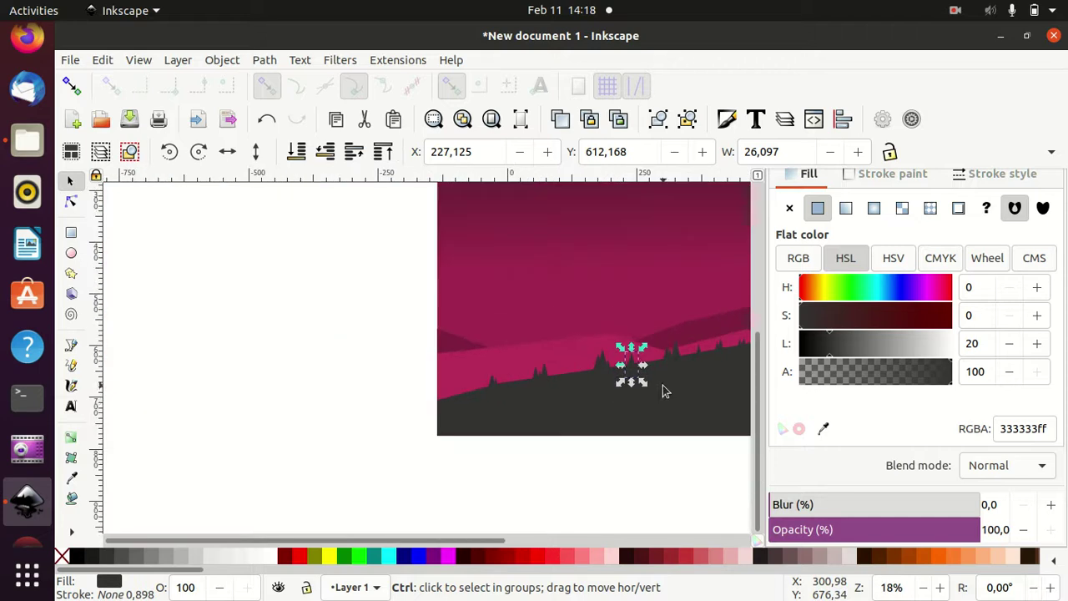
mouse_move(654, 342)
left_mouse_down()
mouse_move(541, 366)
mouse_move(502, 388)
left_mouse_up()
scroll(502, 387, "down", 4)
scroll(502, 387, "up", 4)
scroll(502, 388, "down", 2, "ctrl")
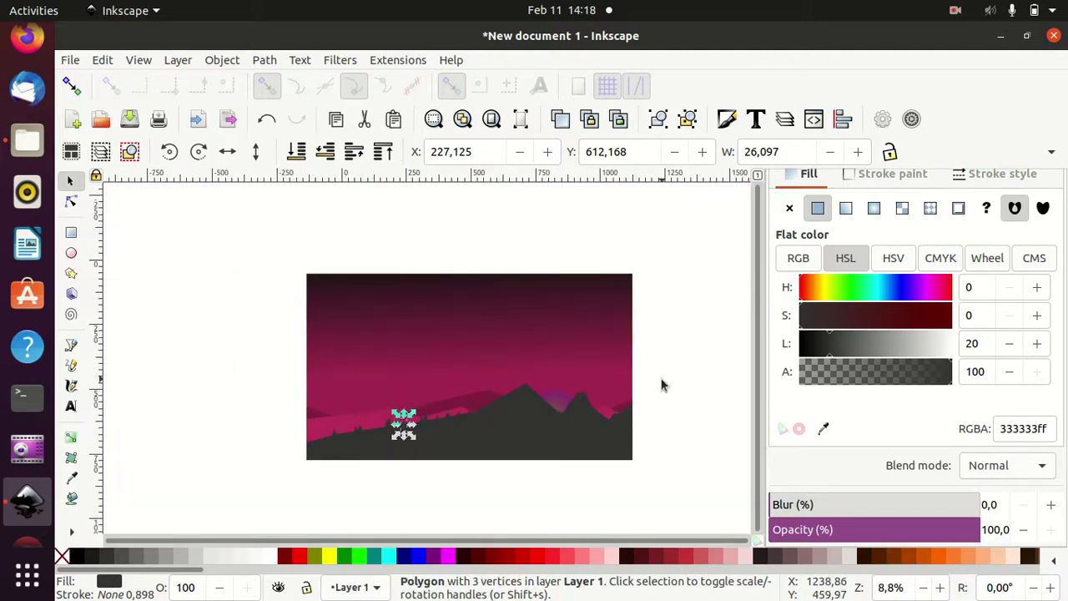
left_click(660, 385)
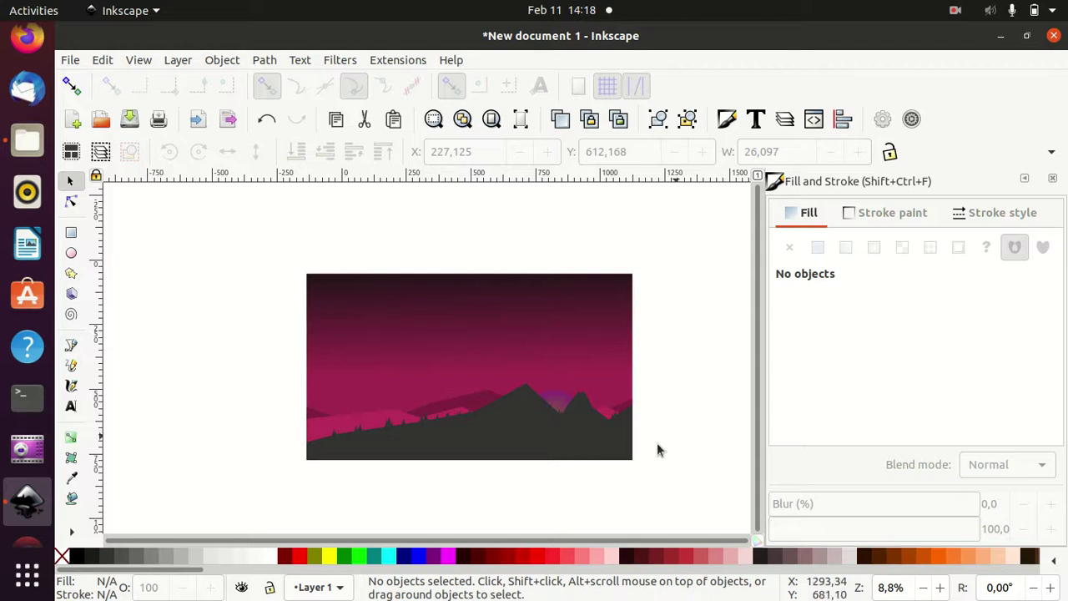
- Select the Ellipse/Circle tool from the left toolbox
scroll(655, 375, "down", 1)
scroll(655, 375, "up", 1)
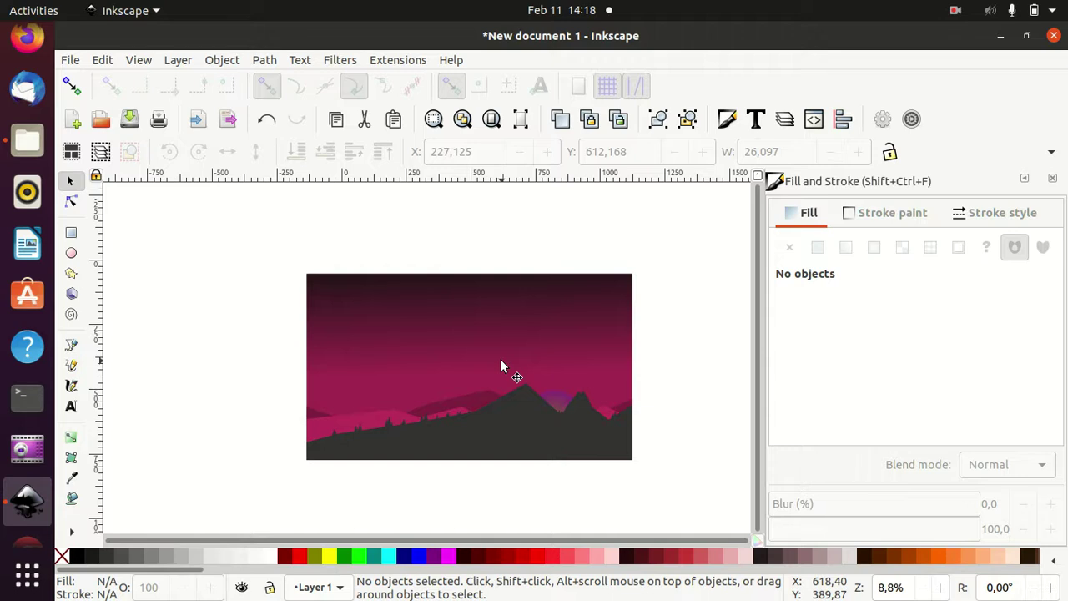
left_click(72, 252)
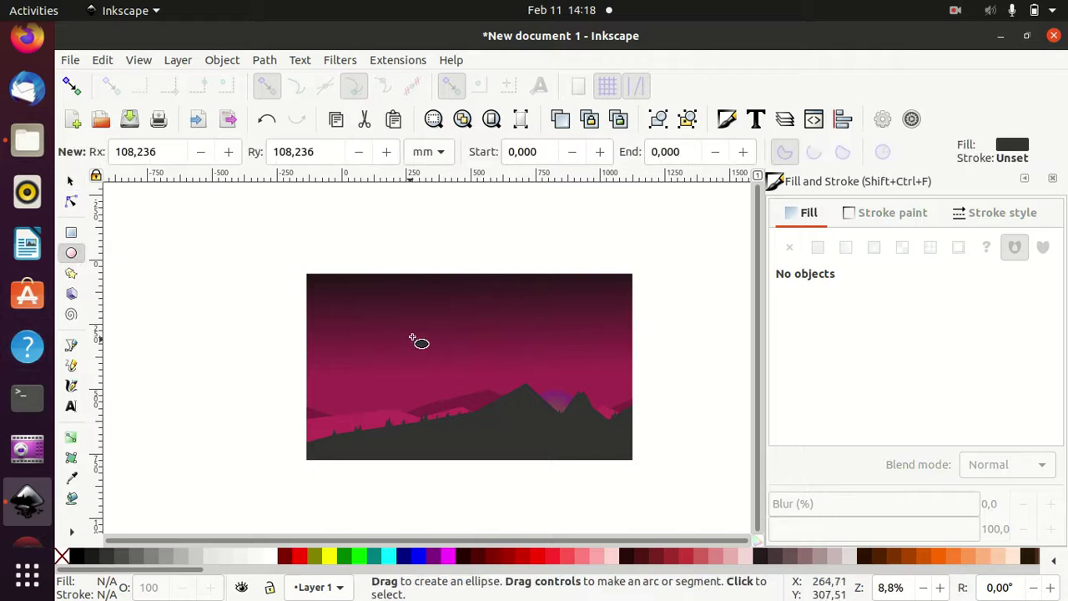
- Draw a 474.140-wide circle in the upper-right sky, filled light grey c5c5c5 (lightness 77)
left_click_drag(422, 339, 482, 401)
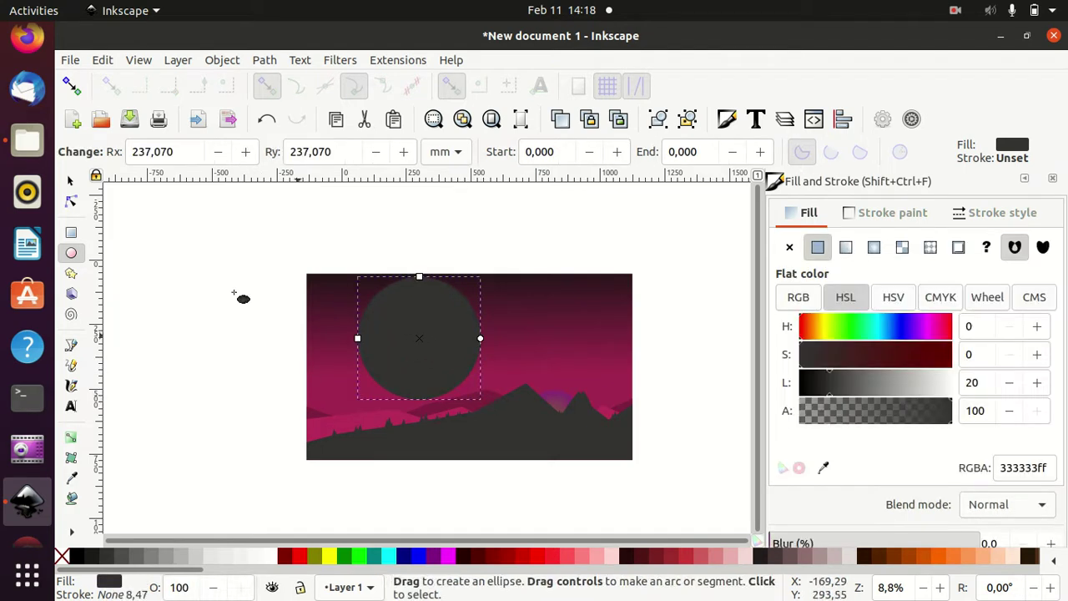
left_click(67, 182)
mouse_move(417, 362)
left_mouse_down()
mouse_move(553, 389)
mouse_move(555, 368)
left_mouse_up()
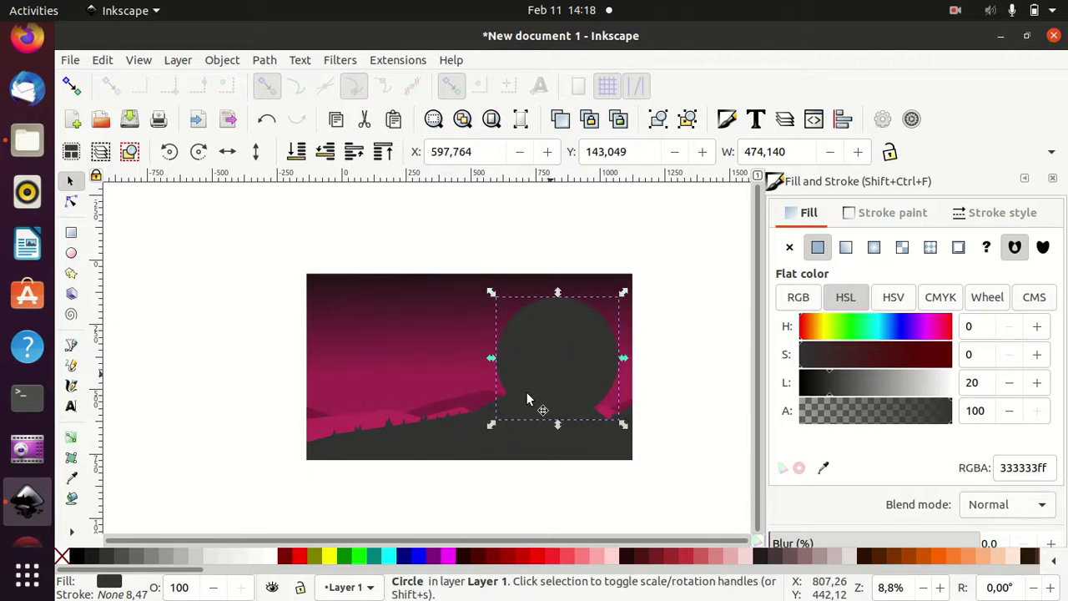
left_click(222, 557)
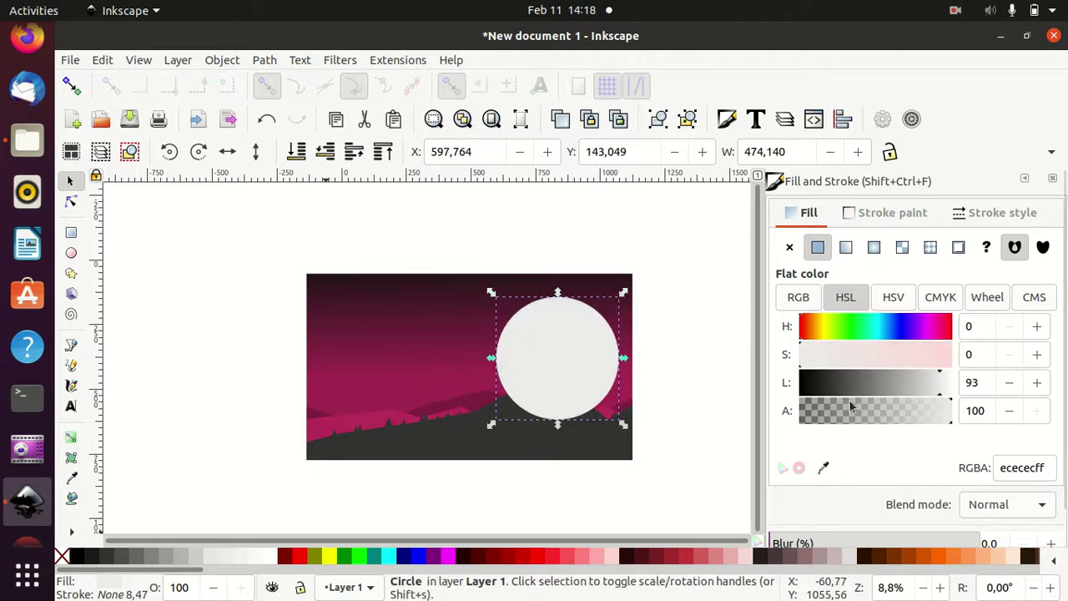
left_click(928, 392)
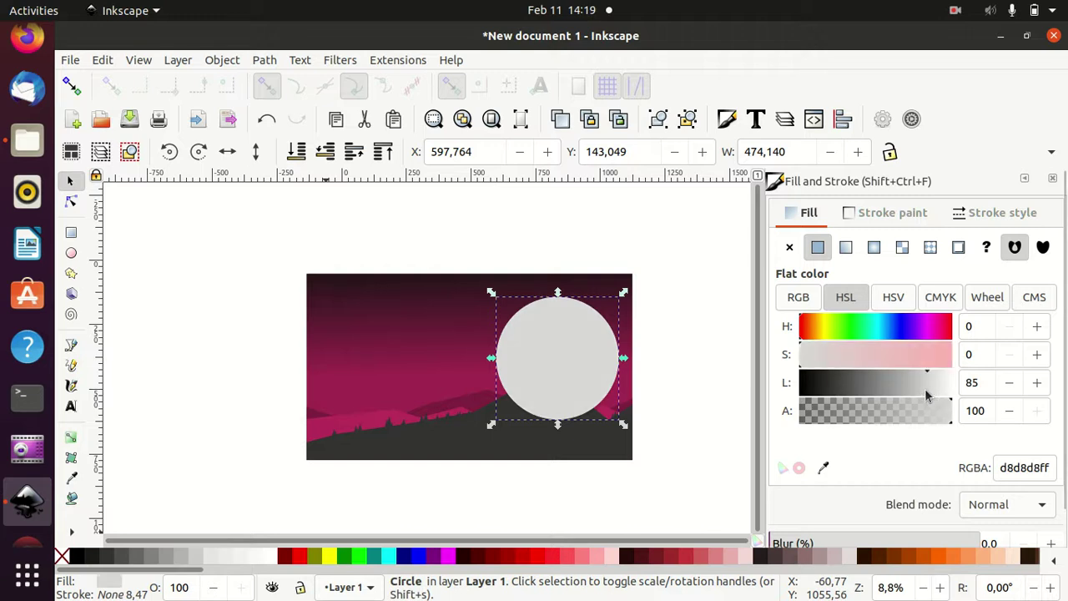
left_click(917, 393)
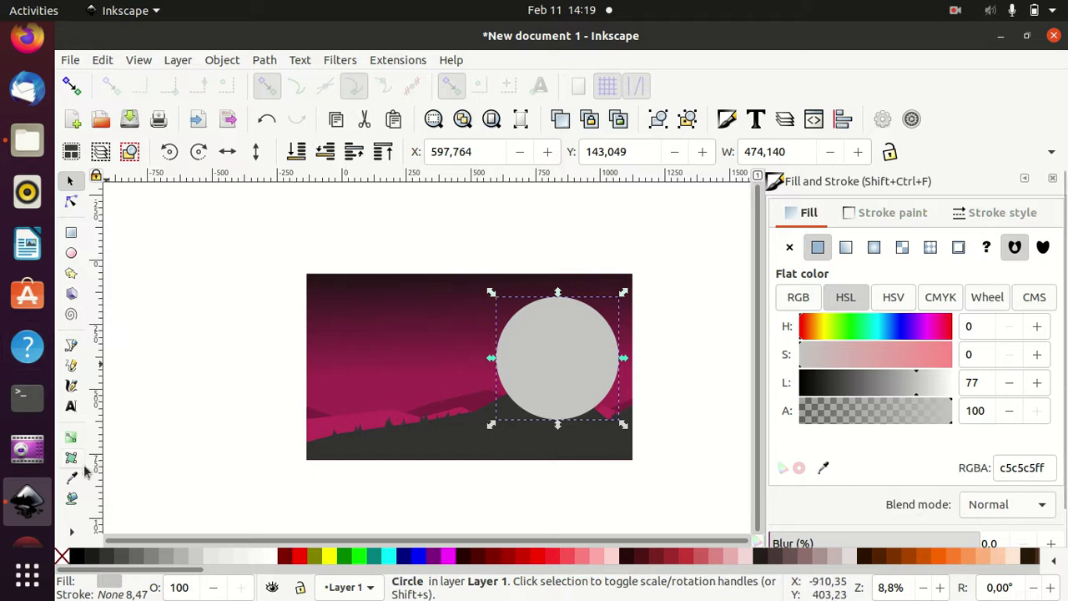
left_click(71, 438)
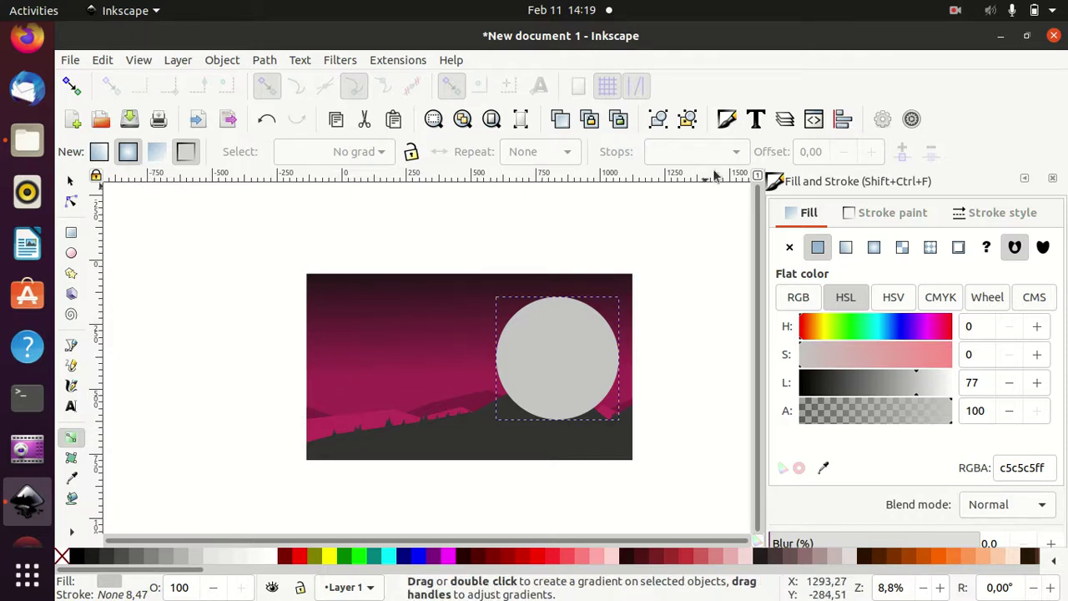
- Give the moon a linear gradient running vertically down from its top
left_click(846, 247)
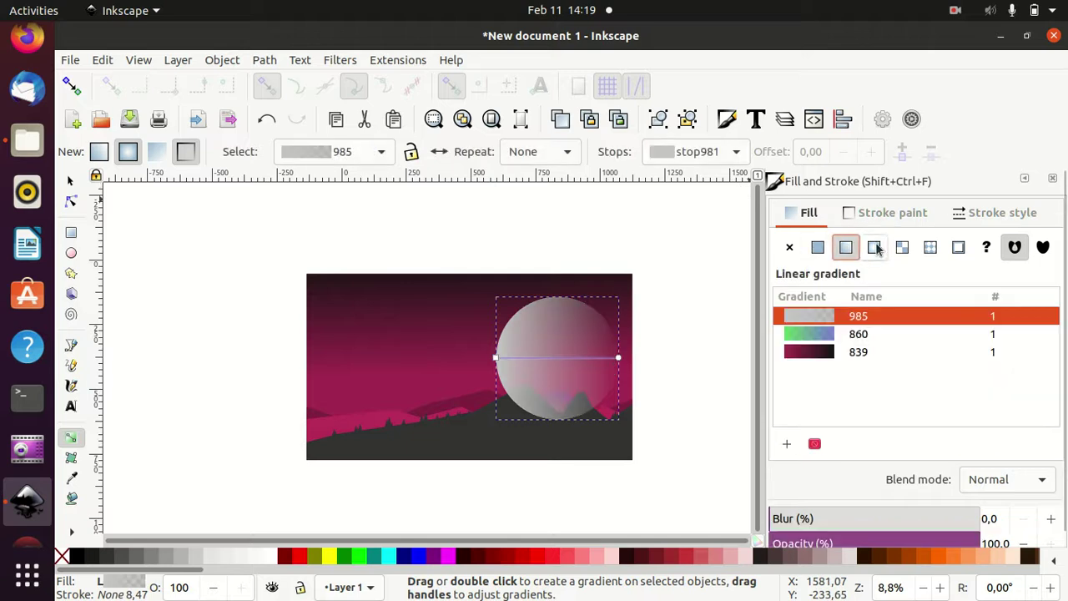
left_click(873, 247)
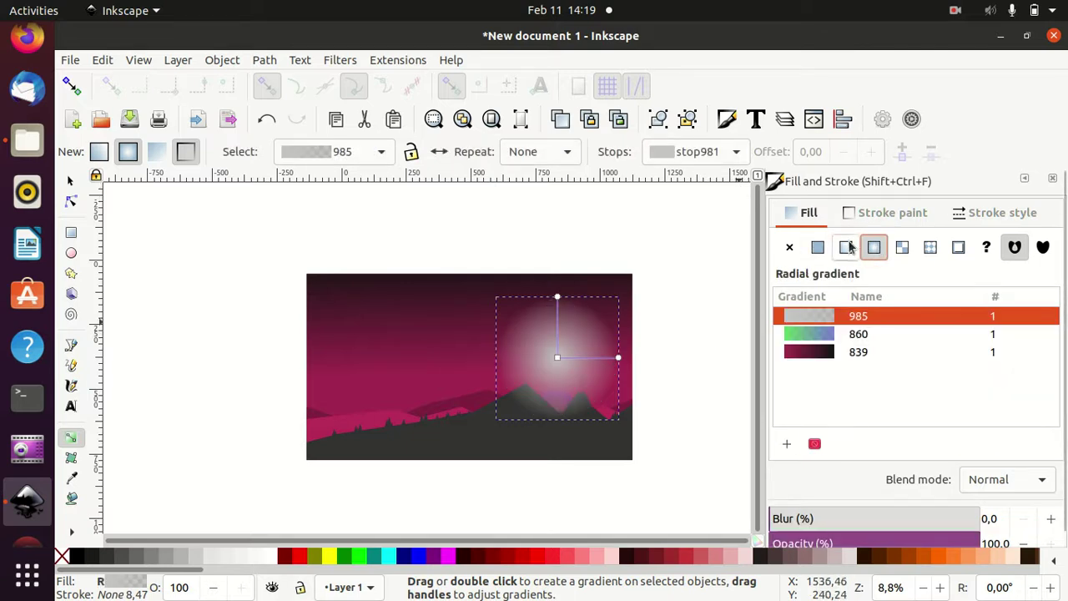
left_click(846, 247)
left_click_drag(498, 358, 566, 305)
left_click(560, 303)
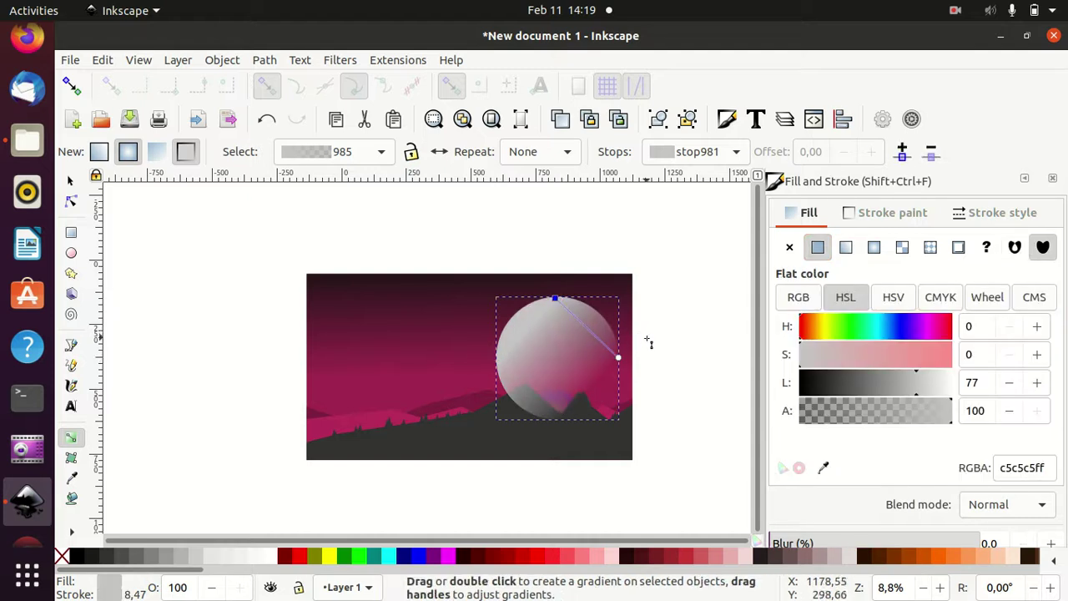
scroll(649, 343, "up", 3, "ctrl")
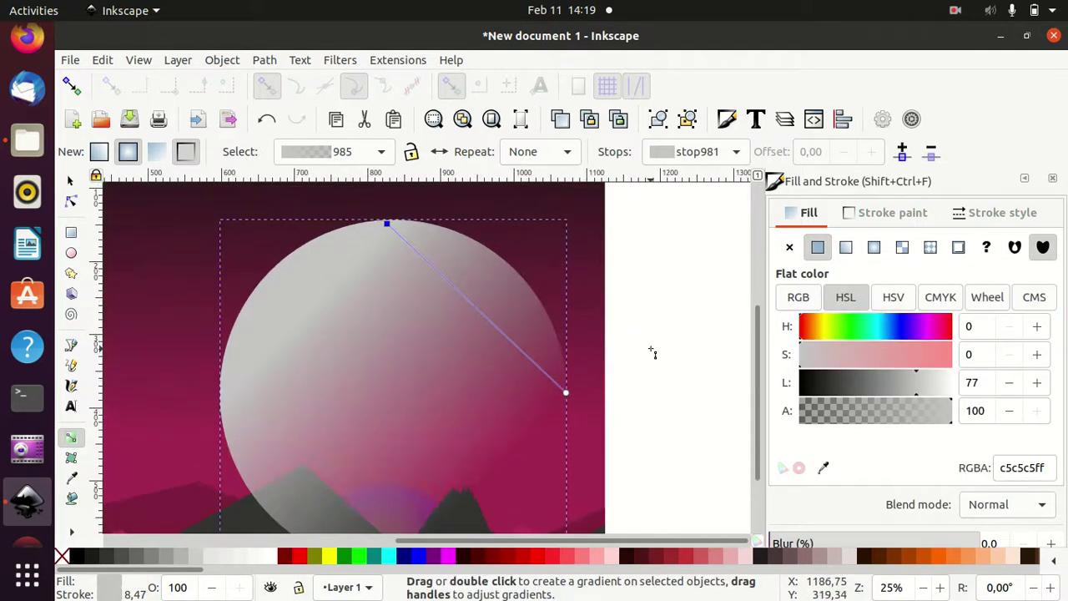
scroll(653, 352, "down", 2)
mouse_move(572, 340)
left_mouse_down()
mouse_move(389, 535)
mouse_move(391, 499)
left_mouse_up()
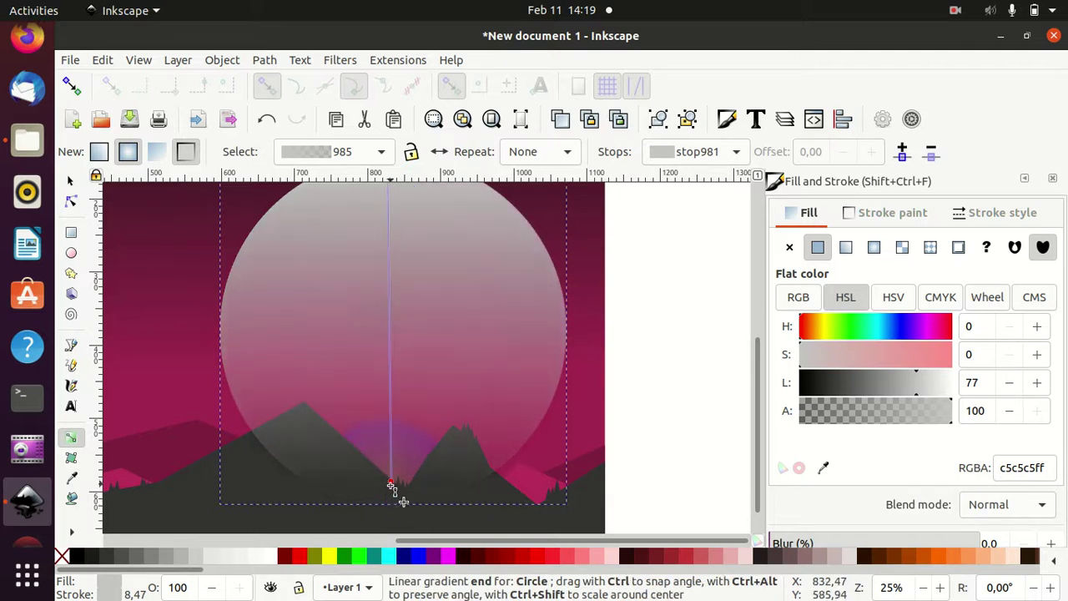
- Add a more transparent middle gradient stop and adjust the gradient's length
double_click(389, 355)
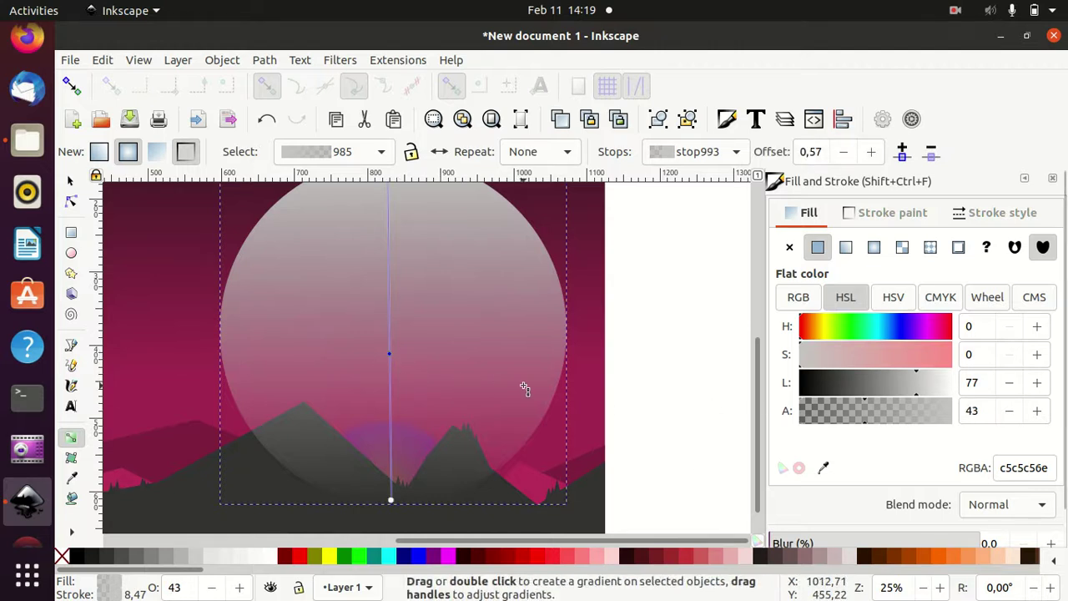
scroll(524, 388, "down", 2)
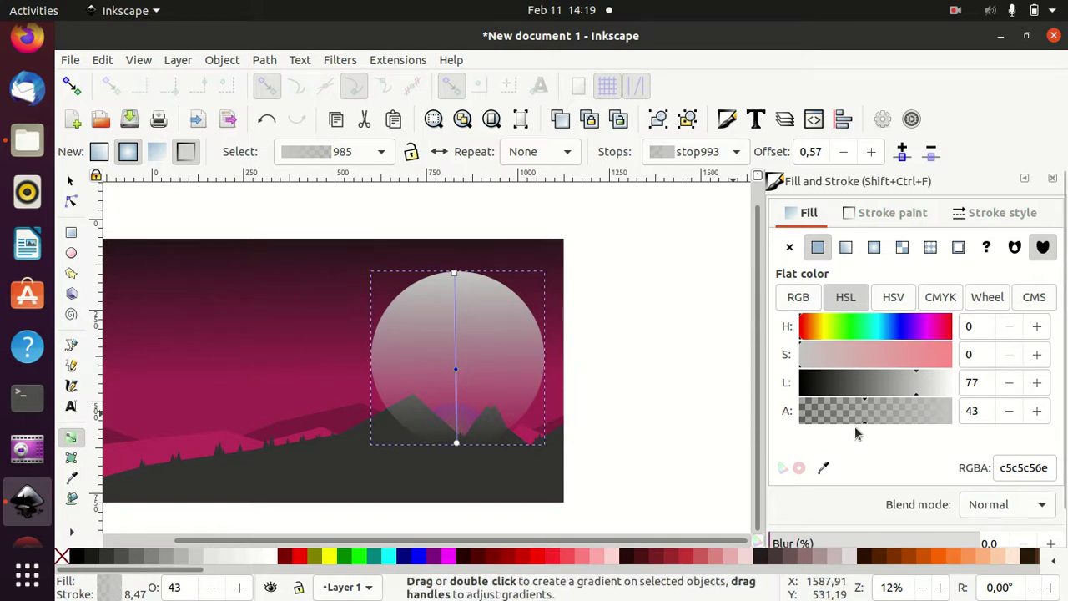
scroll(856, 432, "down", 1)
left_click_drag(852, 529, 818, 529)
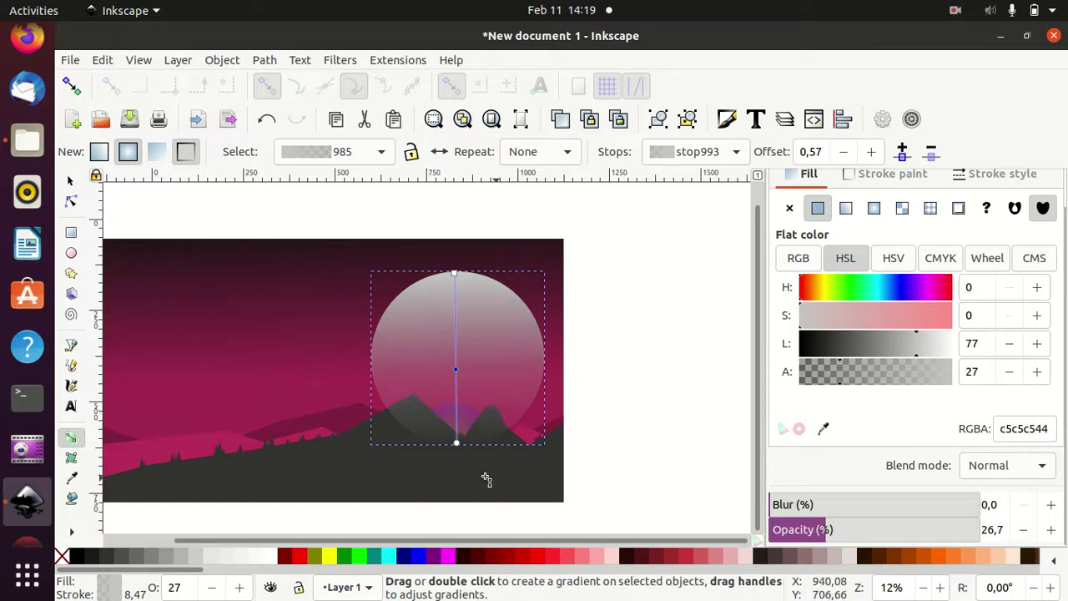
left_click_drag(457, 444, 456, 395)
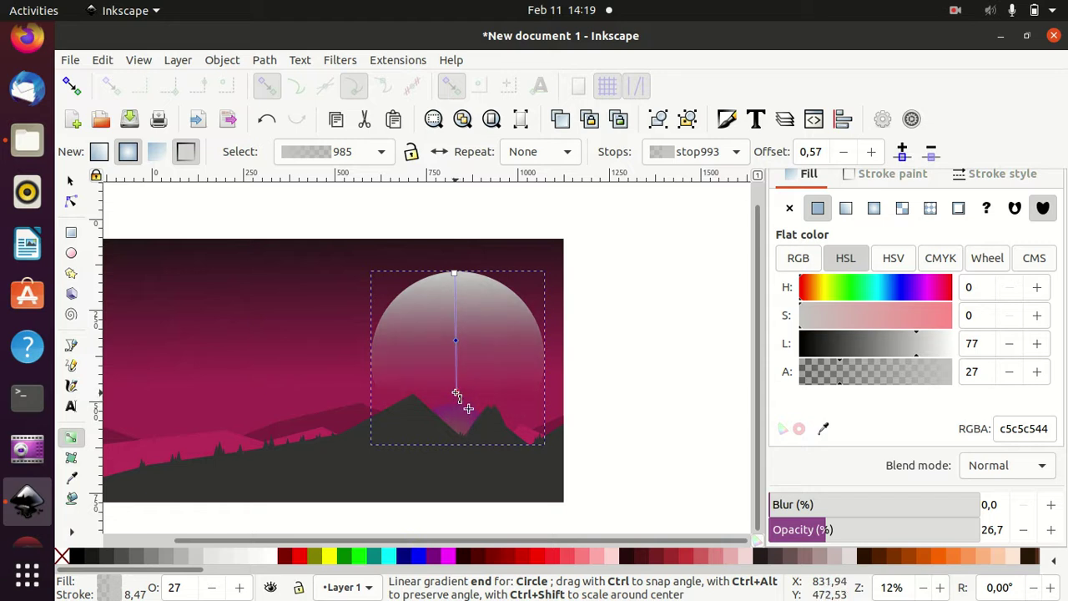
left_click(456, 338, "ctrl+alt")
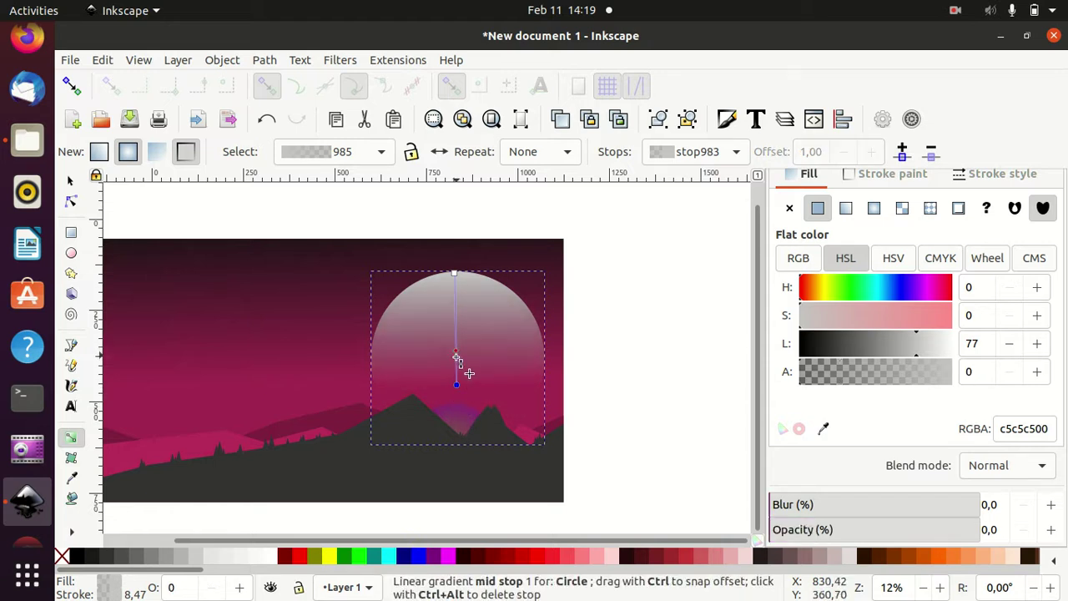
left_click_drag(457, 385, 457, 398)
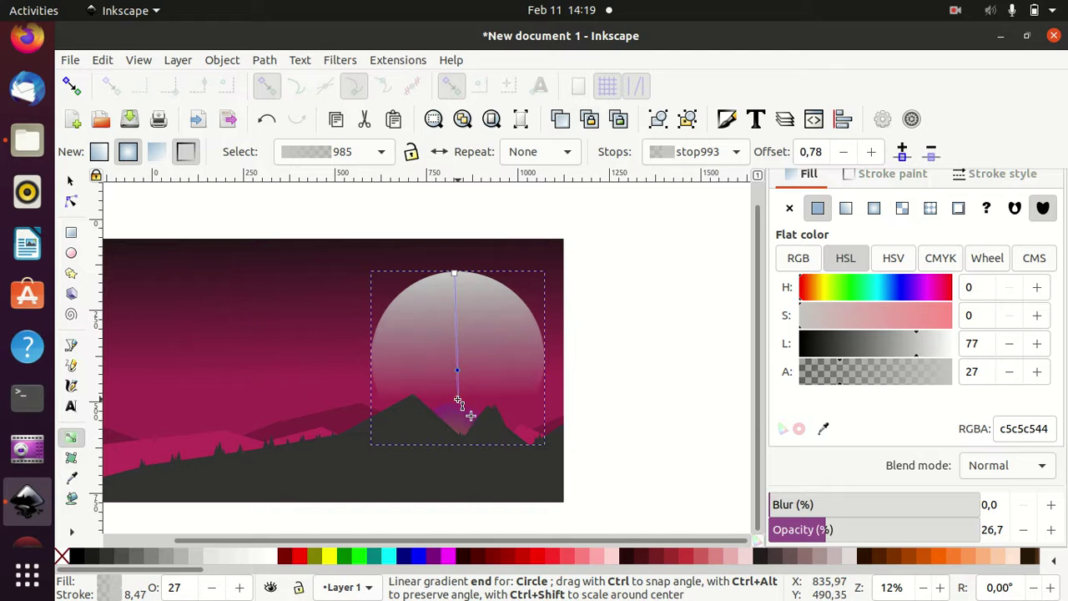
- Add a new translucent middle stop, raise the opaque start above the moon, and deselect
double_click(456, 355)
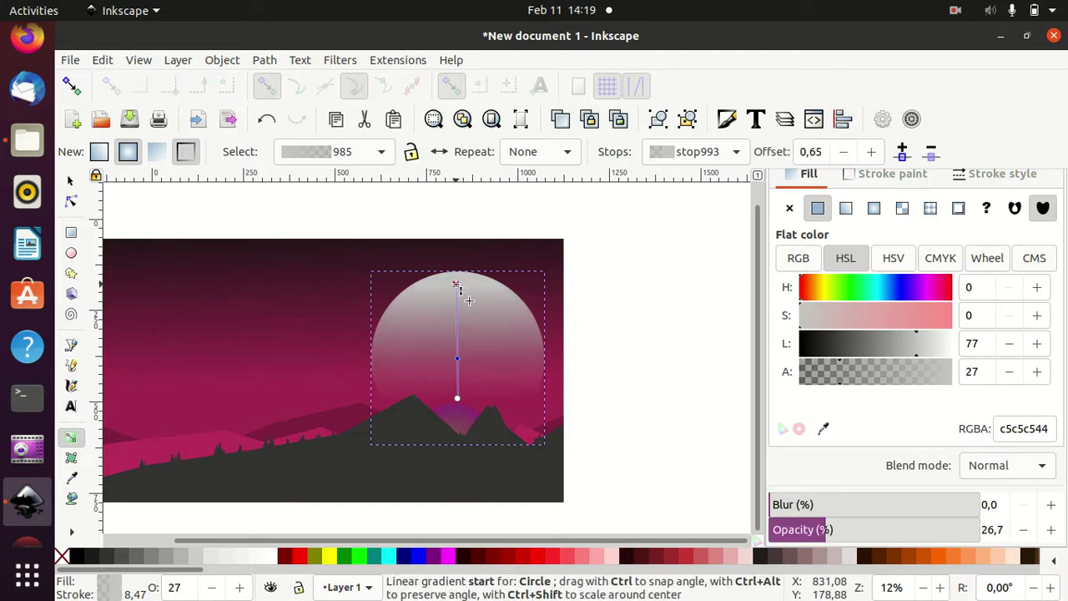
left_click_drag(455, 272, 458, 239)
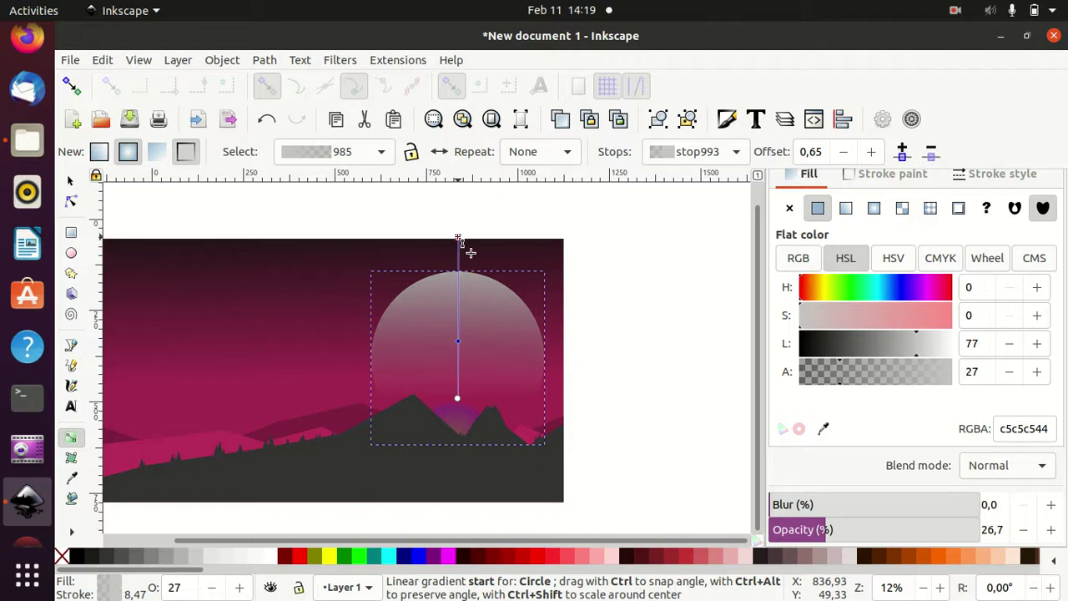
left_click(458, 233)
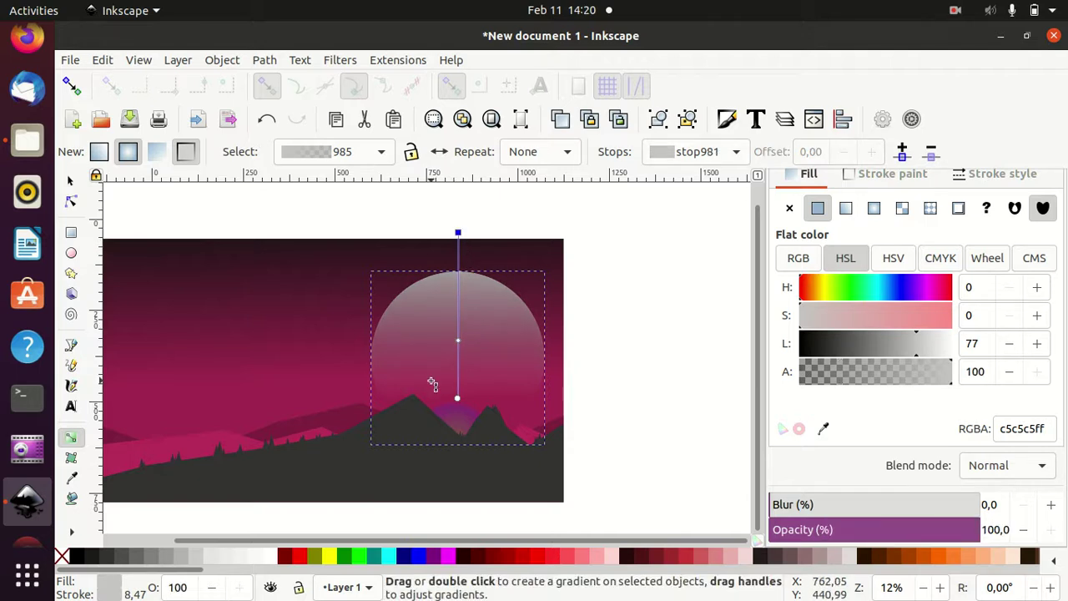
scroll(432, 383, "down", 1, "ctrl")
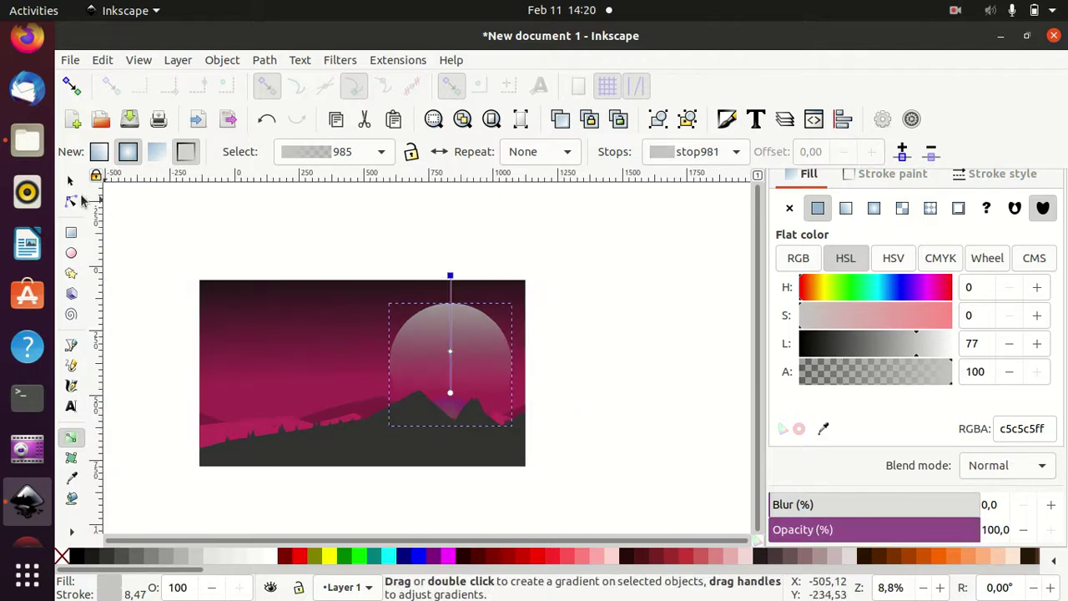
left_click(70, 182)
left_click(222, 240)
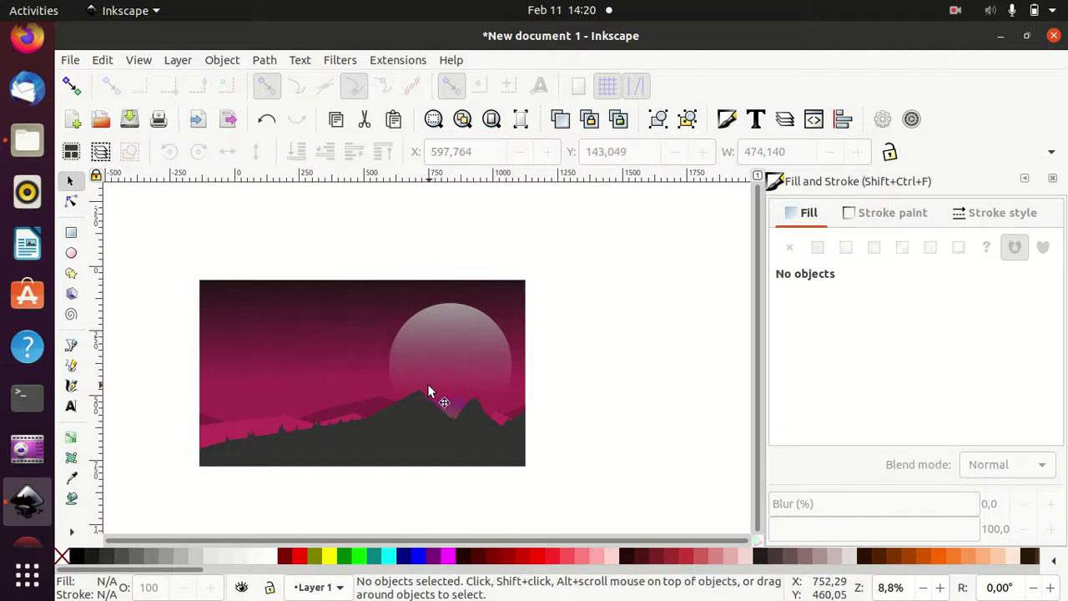
- Zoom to the moon and draw a small translucent grey crater ellipse at opacity 26
scroll(427, 390, "up", 3)
scroll(467, 363, "up", 1)
key("space")
left_click_drag(460, 425, 468, 453)
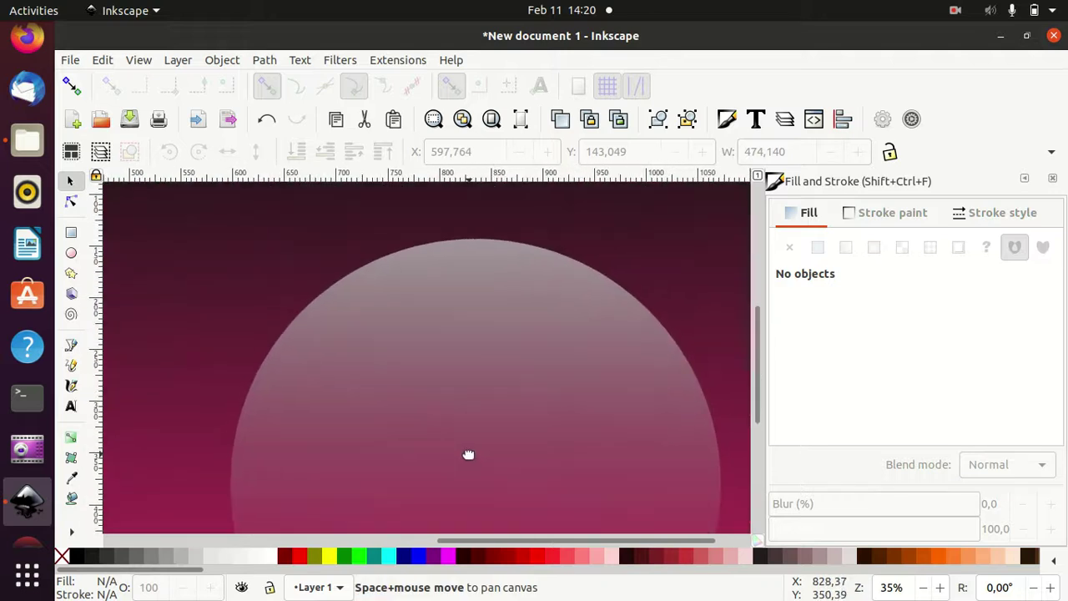
left_click(71, 253)
left_click_drag(351, 309, 409, 358)
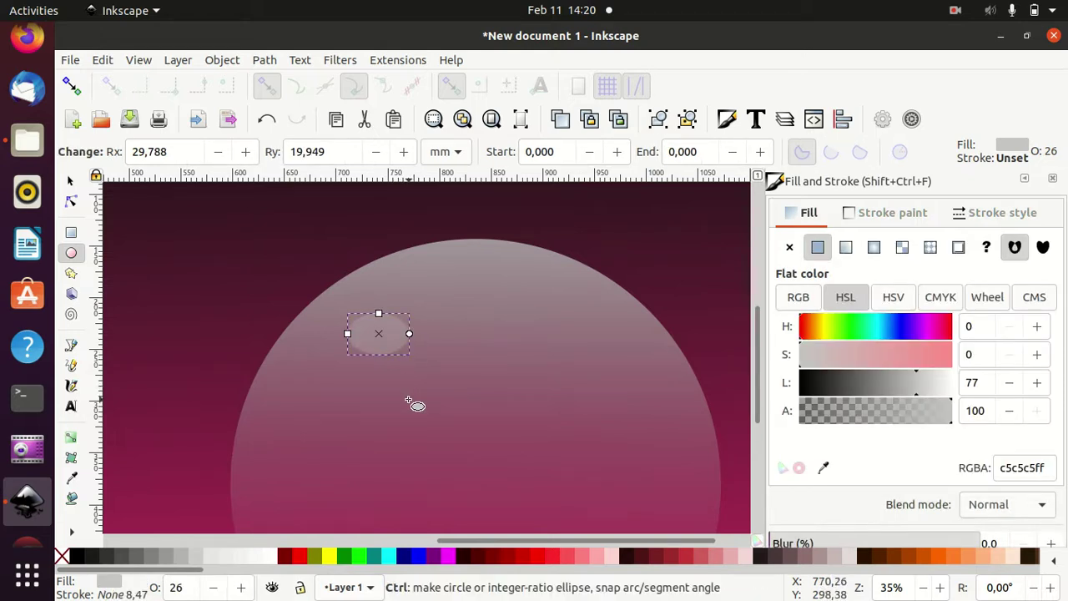
- Duplicate craters across the moon and widen one to 82.777 over its top-left edge
left_click(71, 180)
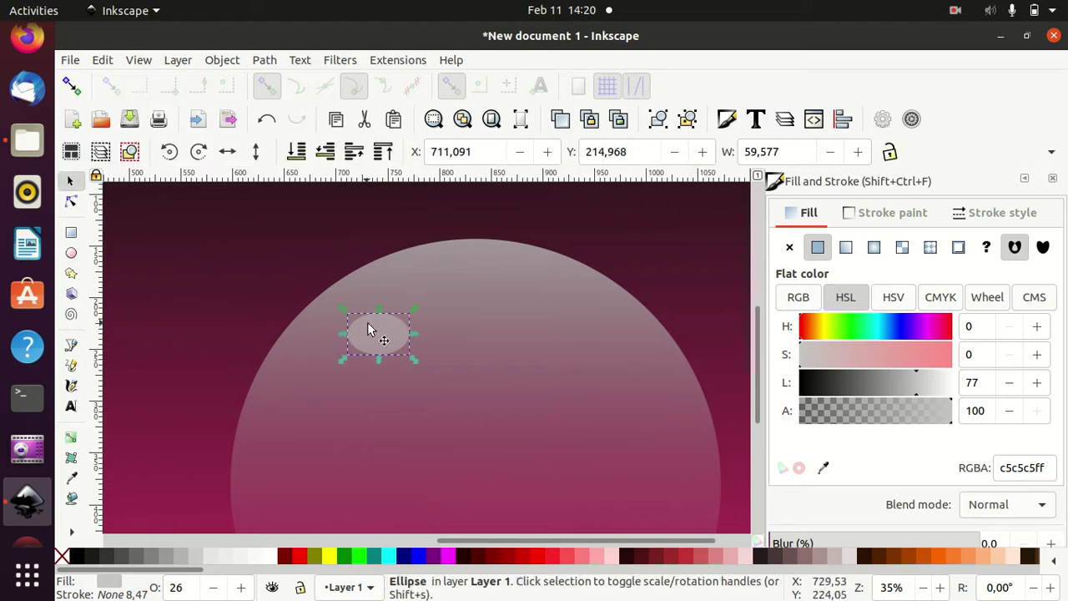
mouse_move(370, 330)
left_mouse_down()
mouse_move(575, 319)
mouse_move(696, 387)
mouse_move(661, 407)
mouse_move(675, 441)
mouse_move(372, 446)
mouse_move(508, 442)
left_mouse_up()
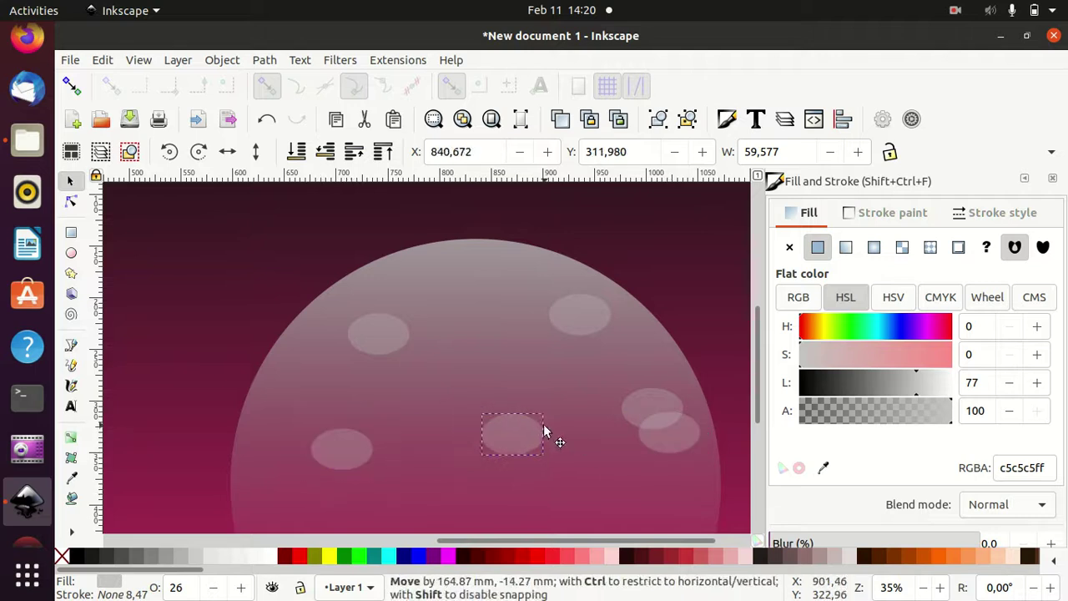
left_click_drag(364, 327, 367, 264)
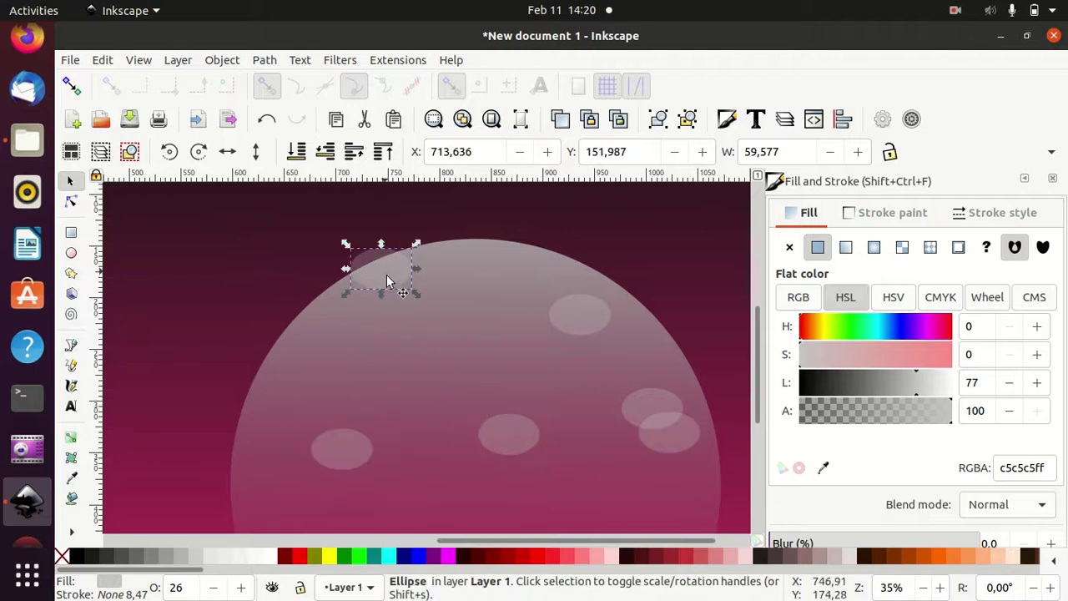
left_click_drag(421, 306, 446, 324)
left_click(384, 284)
left_click_drag(382, 289, 364, 281)
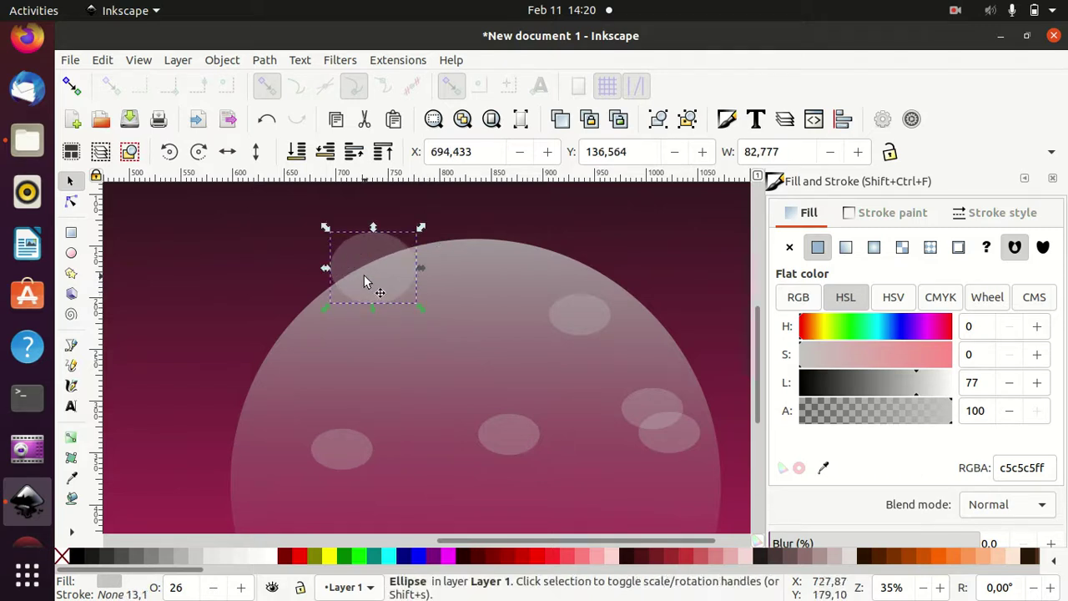
- Trim the top-left crater to the moon's outline with a moon duplicate and Path > Intersection
left_click(474, 285)
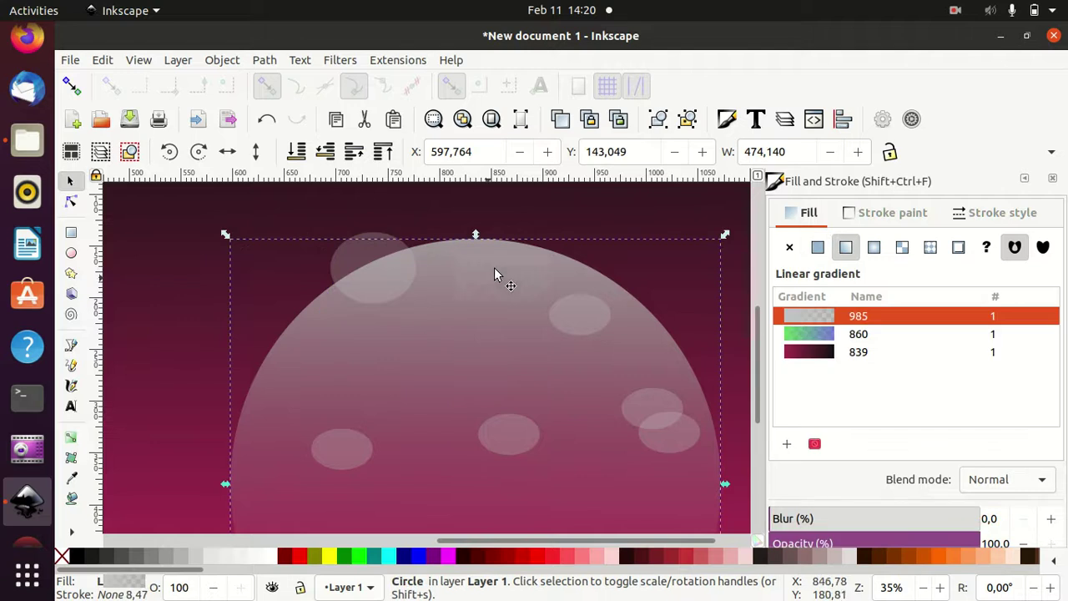
key("ctrl+shift+v")
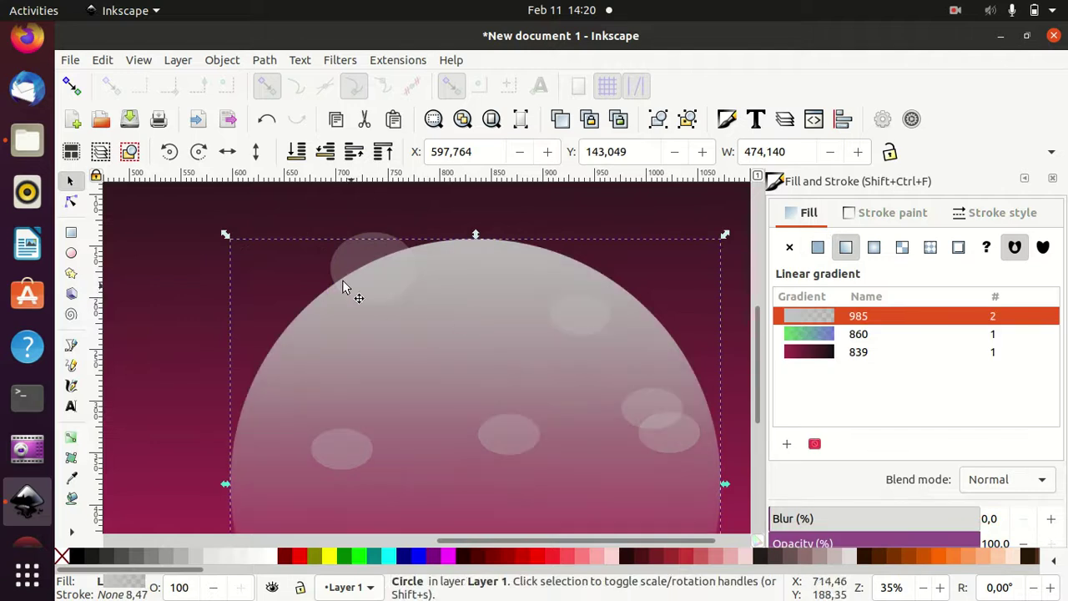
left_click(368, 238, "shift")
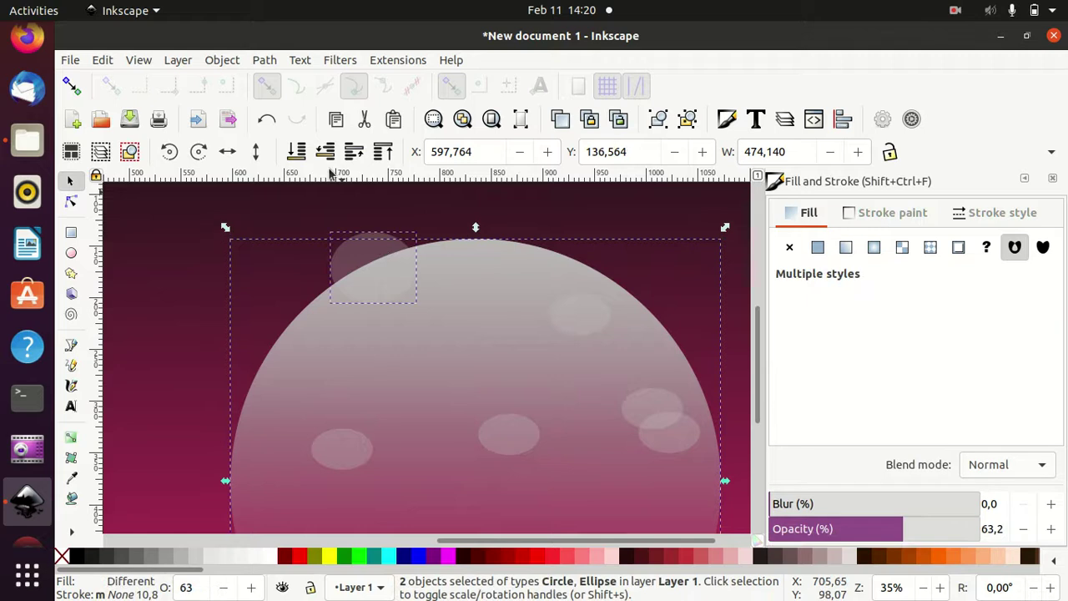
left_click(267, 61)
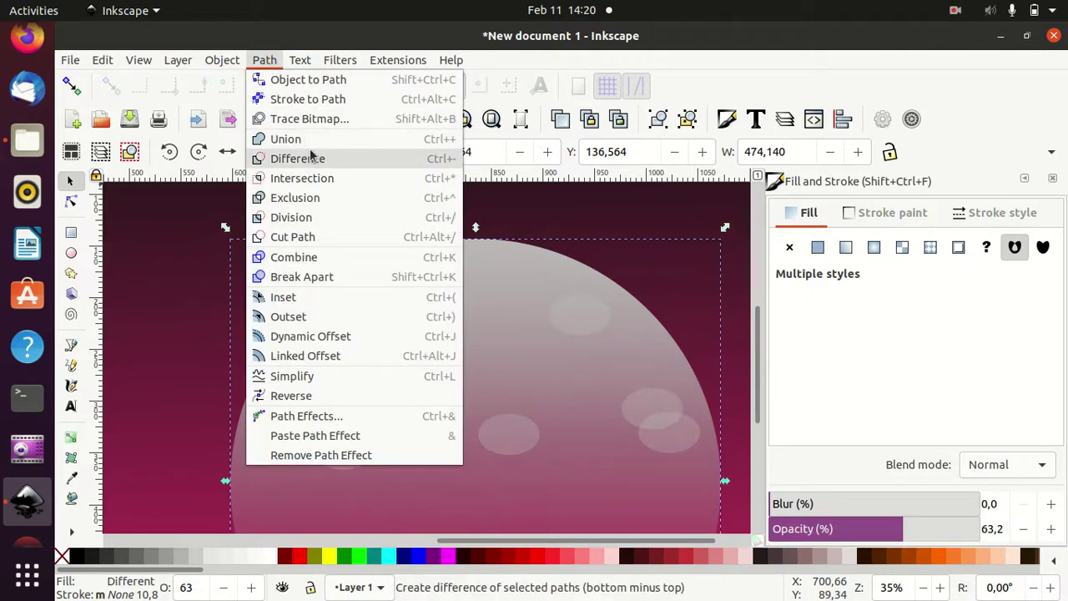
left_click(314, 179)
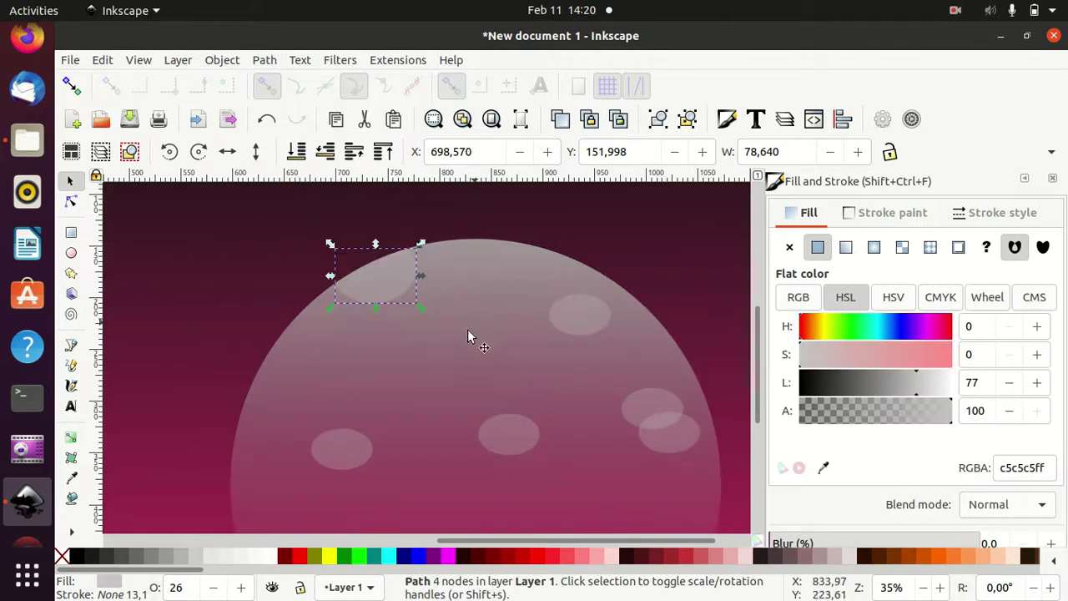
- Move and enlarge a lower-left crater over the edge, then intersect it with a moon copy
left_click(351, 450)
mouse_move(348, 448)
left_mouse_down()
mouse_move(262, 398)
mouse_move(320, 479)
left_mouse_up()
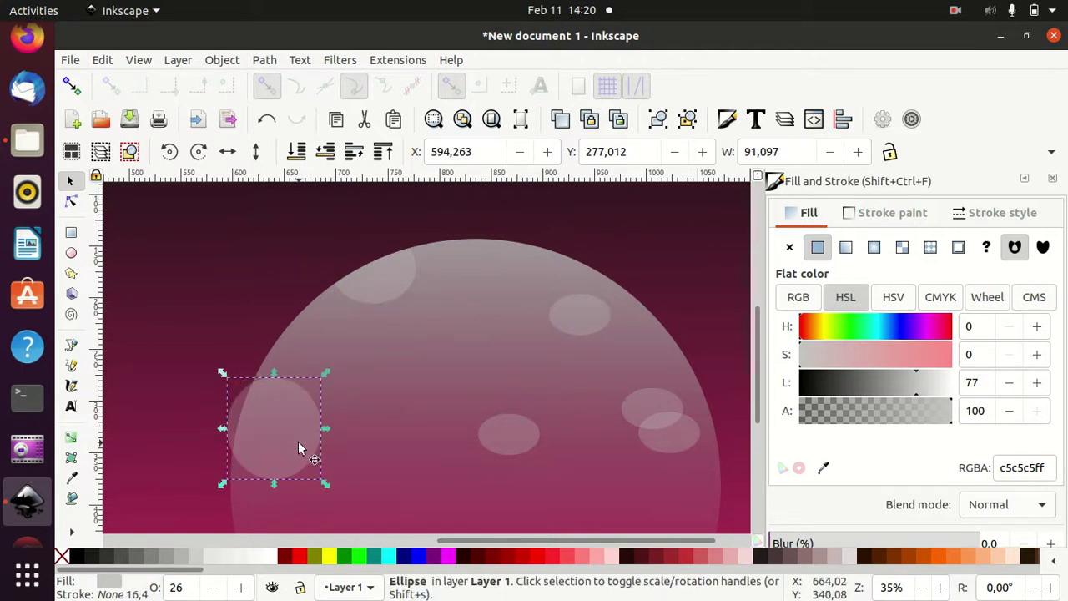
left_click_drag(292, 439, 274, 439)
left_click(367, 347)
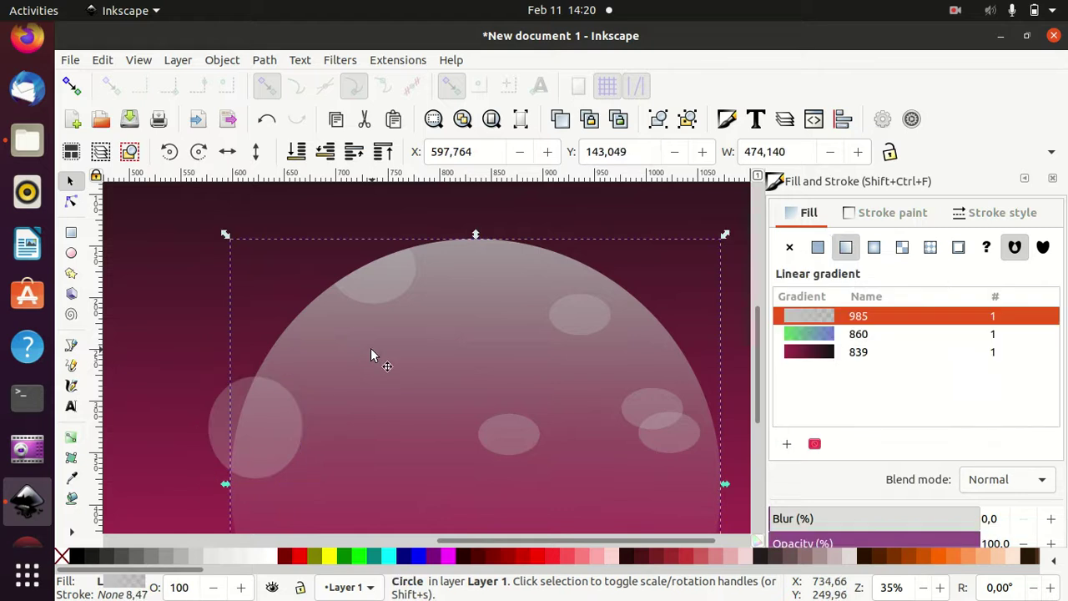
key("Home")
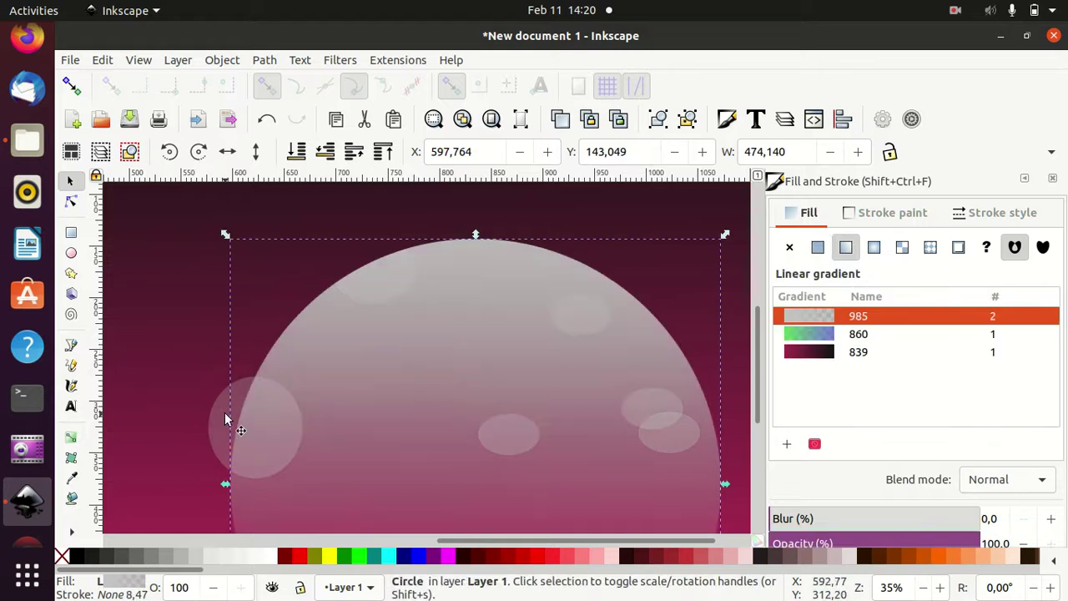
left_click(222, 412, "shift")
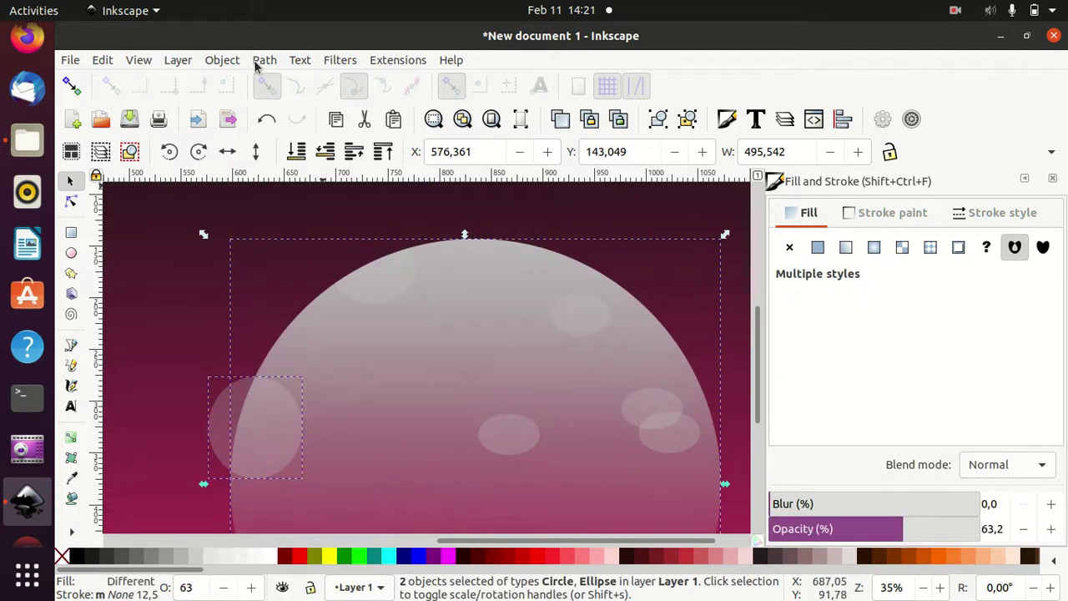
left_click(262, 61)
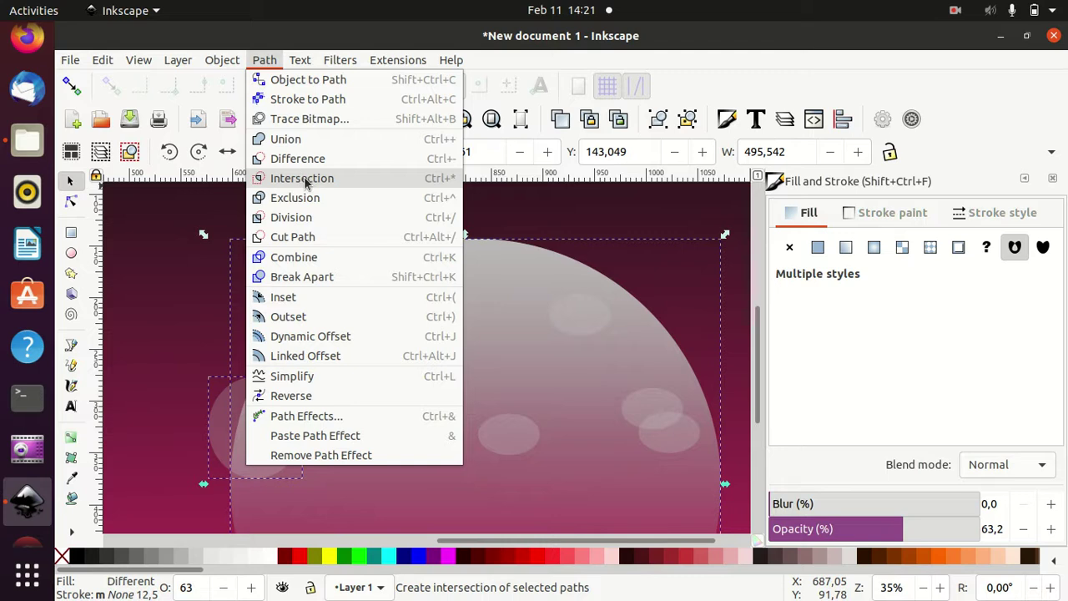
left_click(306, 180)
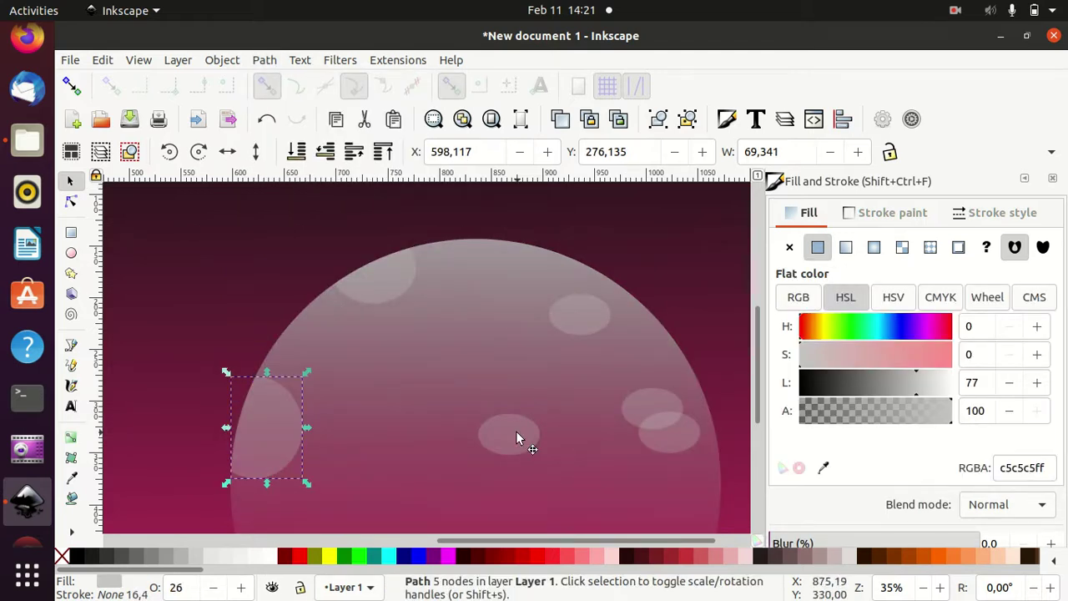
- Move a crater toward the centre, then widen the centre crater and tilt it about -18°
left_click_drag(516, 431, 472, 378)
left_click_drag(582, 316, 584, 305)
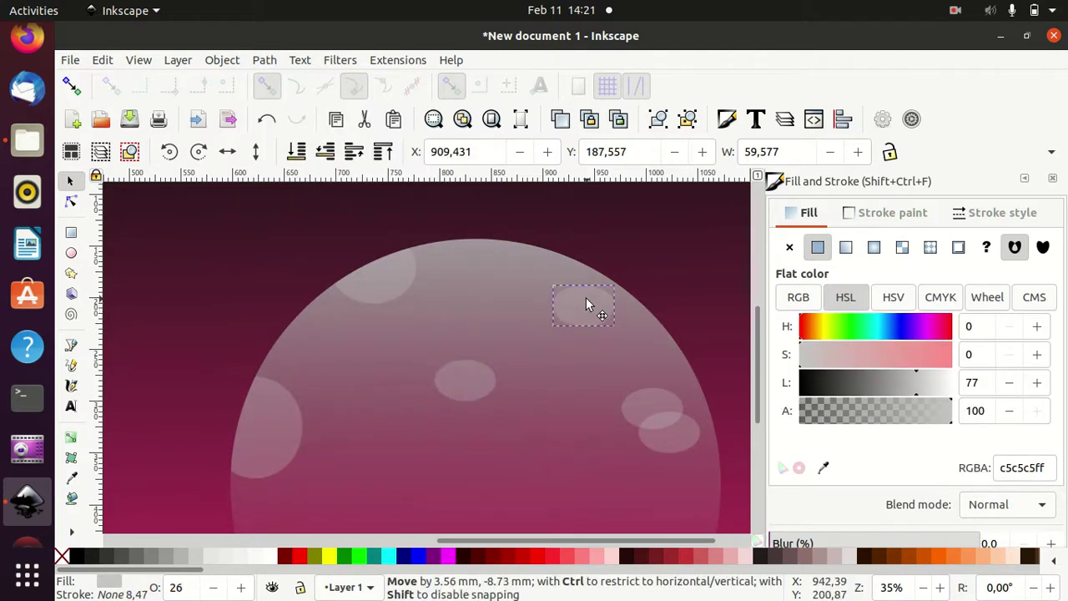
left_click(637, 395)
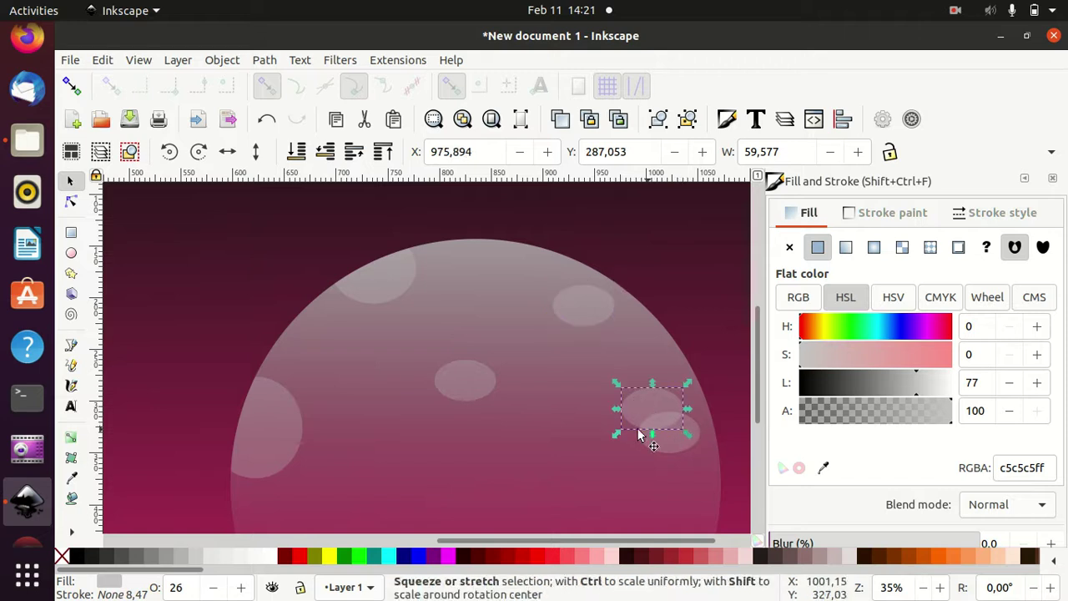
left_click(463, 368)
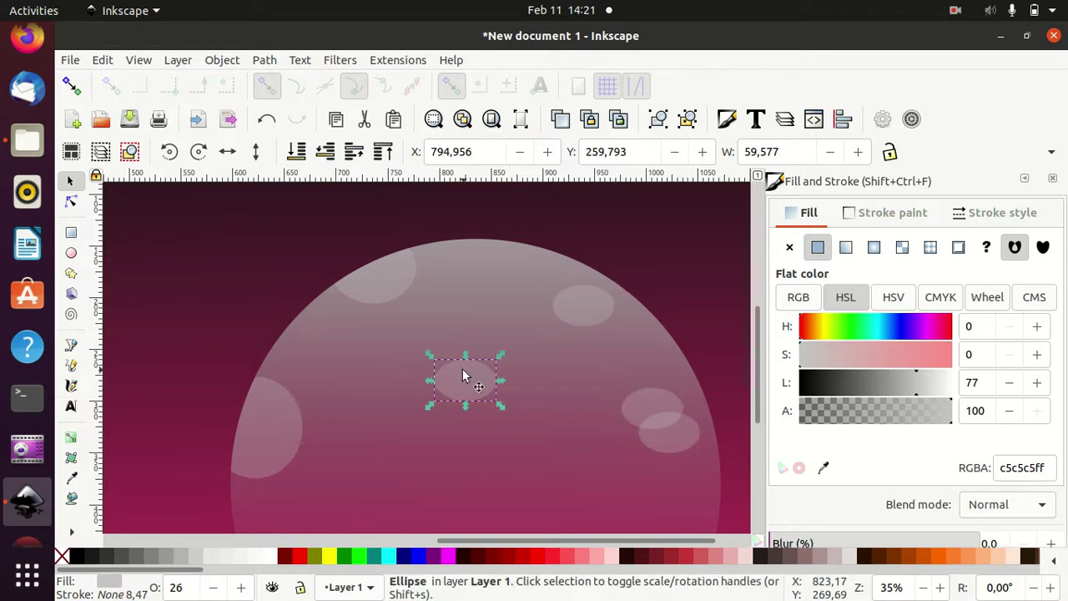
mouse_move(504, 386)
left_mouse_down()
mouse_move(529, 382)
mouse_move(524, 344)
left_mouse_up()
left_click(517, 381)
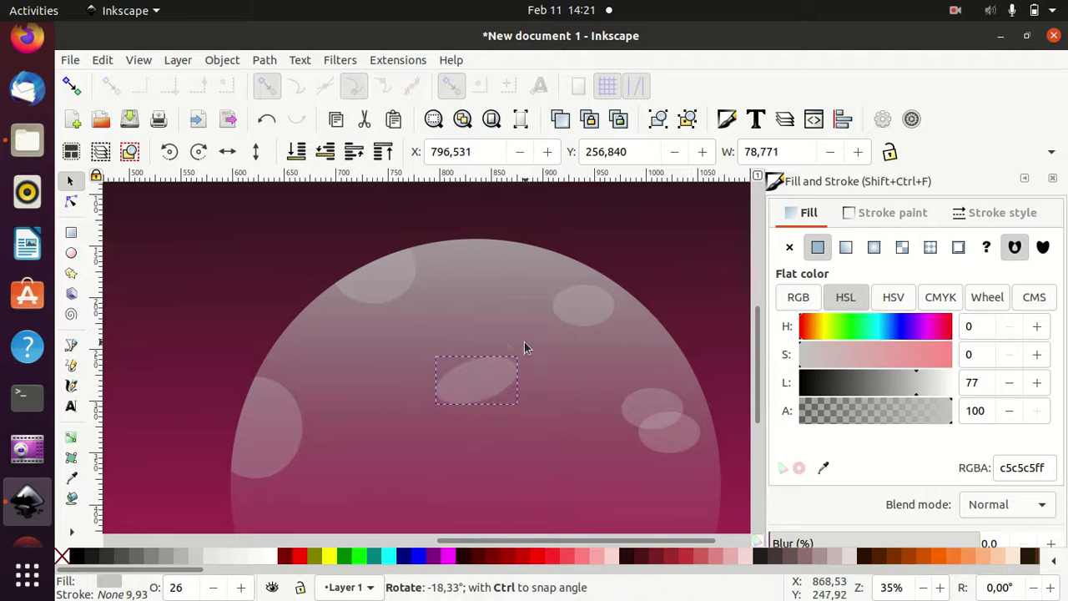
left_click(375, 279)
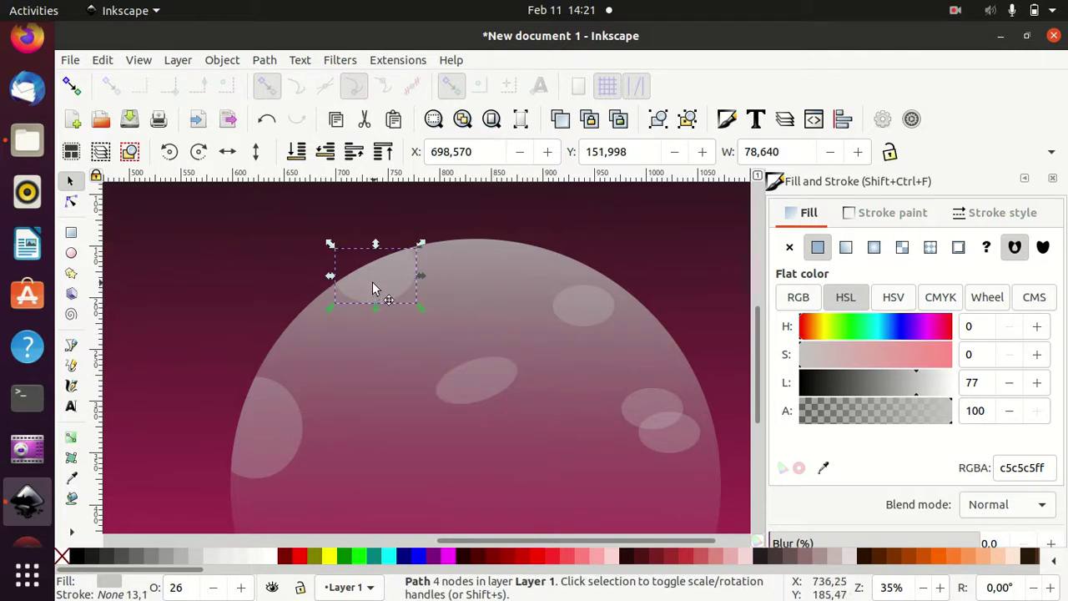
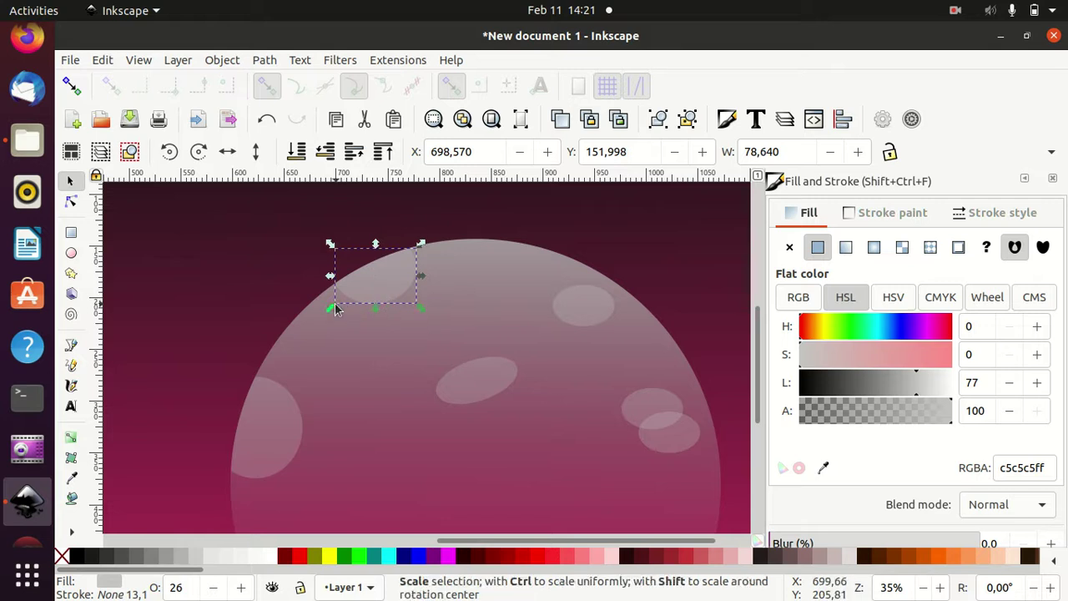
- Enlarge the top-left crater, then tilt and enlarge the small upper-right crater
left_click_drag(330, 307, 326, 310)
left_click(278, 430)
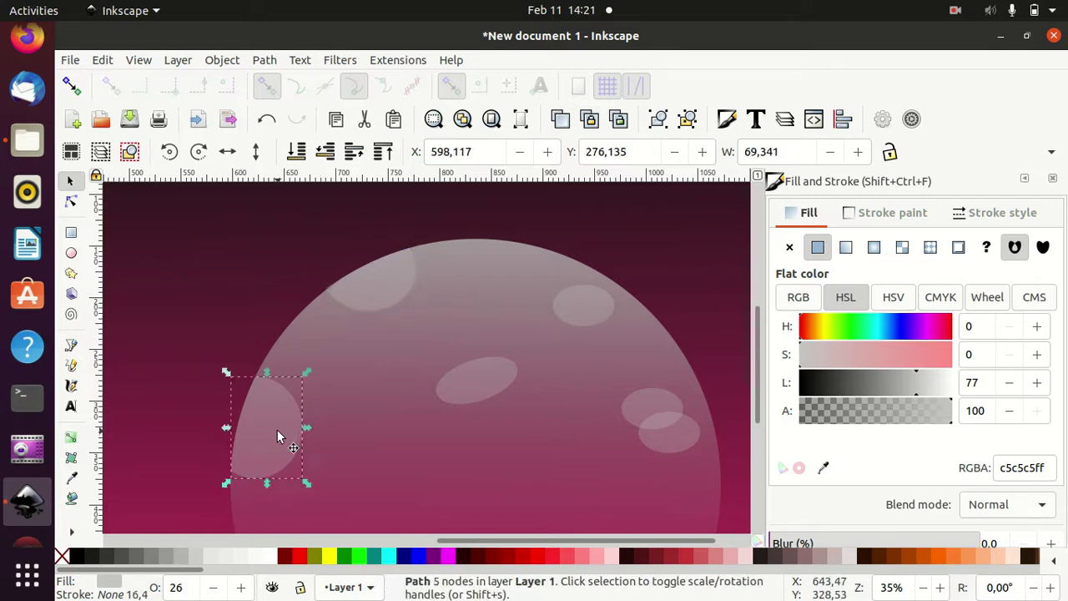
left_click(582, 308)
left_click_drag(617, 282, 610, 276)
left_click(601, 311)
left_click_drag(547, 333, 532, 343)
- Union the two lower-right crater ellipses, enlarge the blob and move it to the moon's right edge
left_click(659, 402)
left_click(669, 439, "shift")
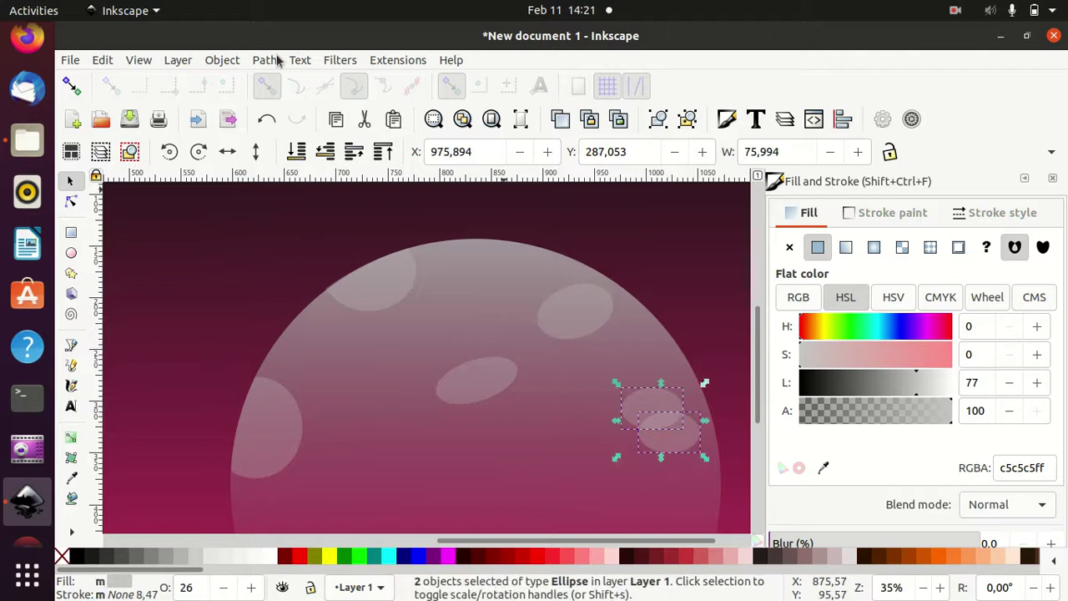
left_click(278, 60)
left_click(292, 138)
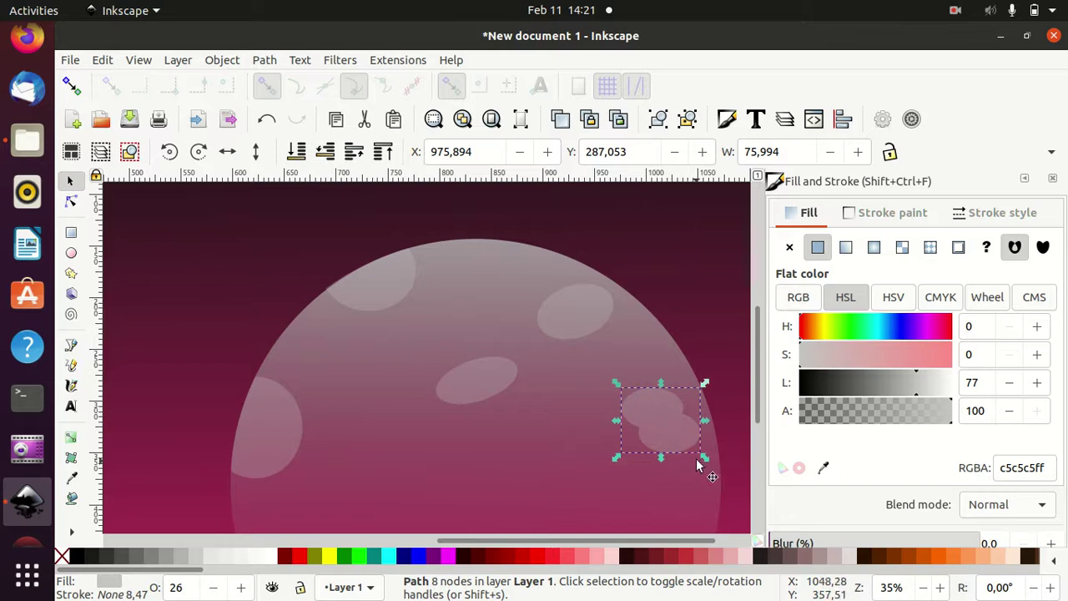
left_click_drag(697, 464, 723, 497)
left_click_drag(689, 409, 677, 448)
- Intersect the crater blob with a copy of the moon circle to clip it
left_click(637, 313)
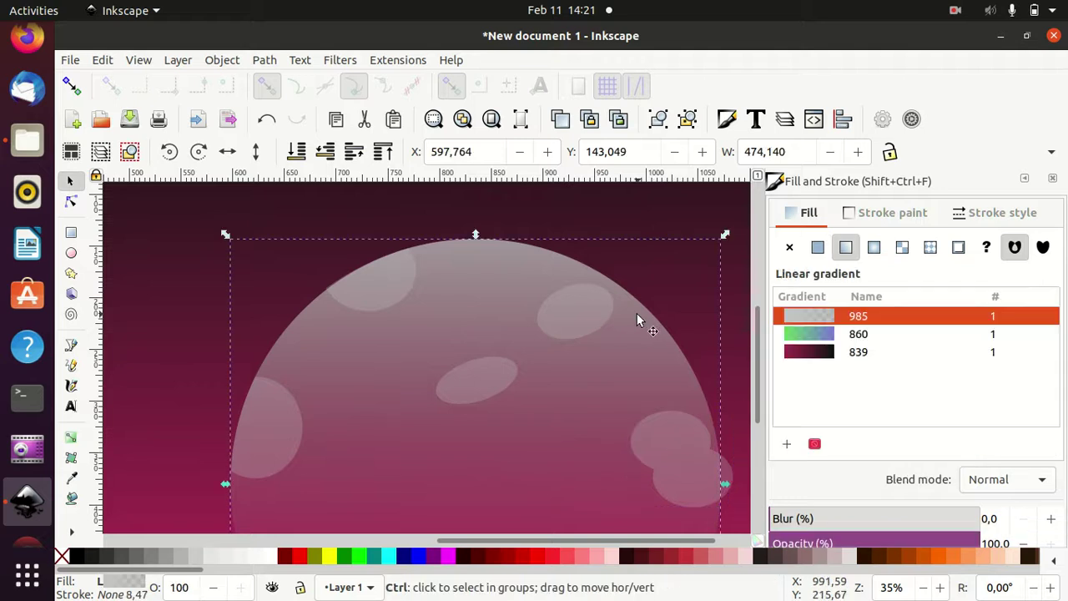
key("ctrl+shift+v")
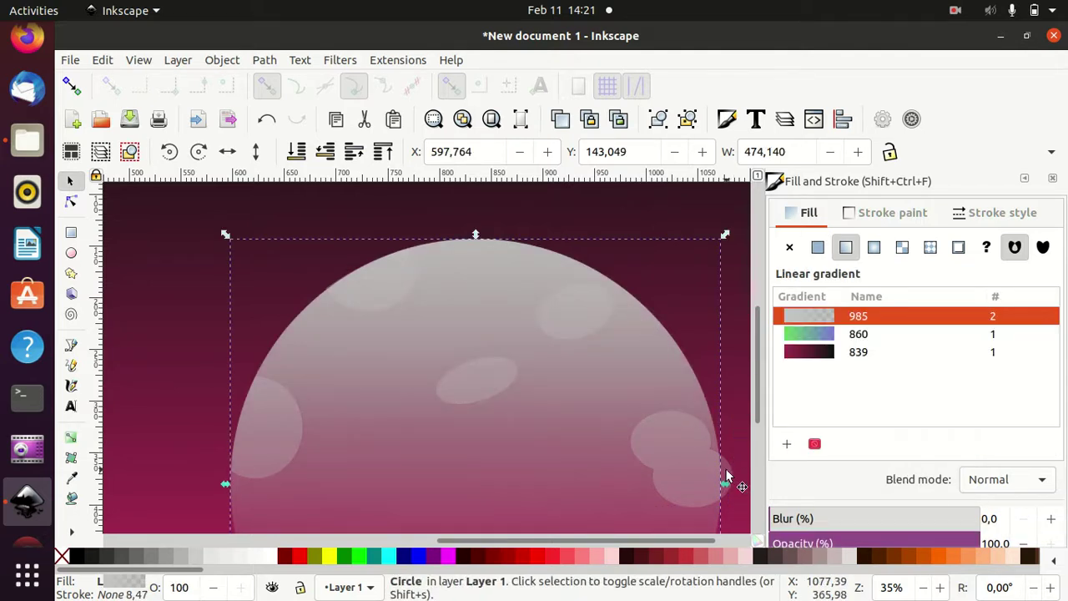
key("Escape")
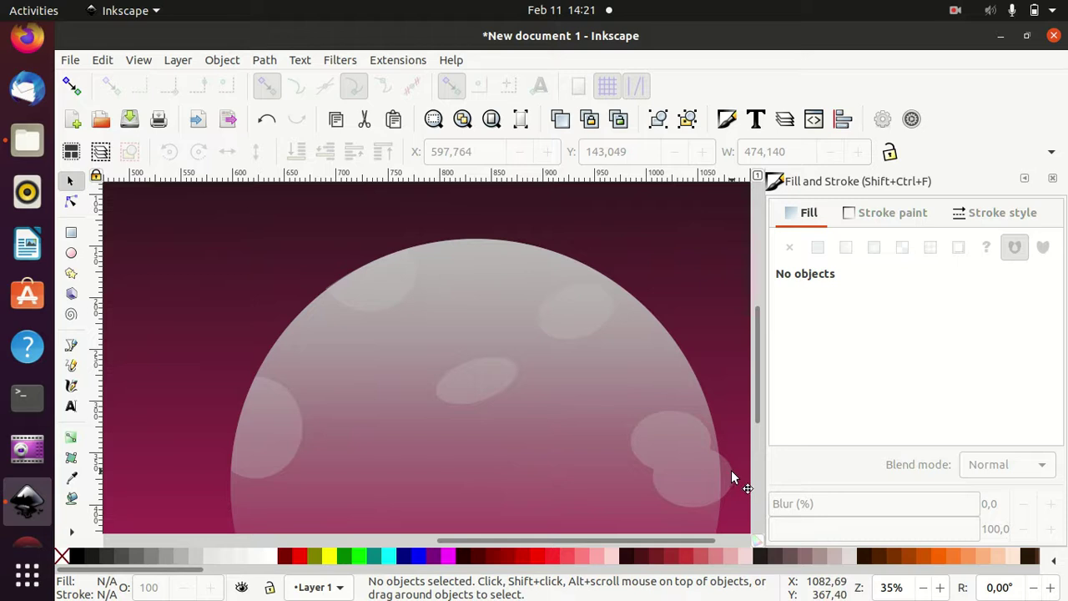
left_click(730, 469)
left_click(578, 329, "shift")
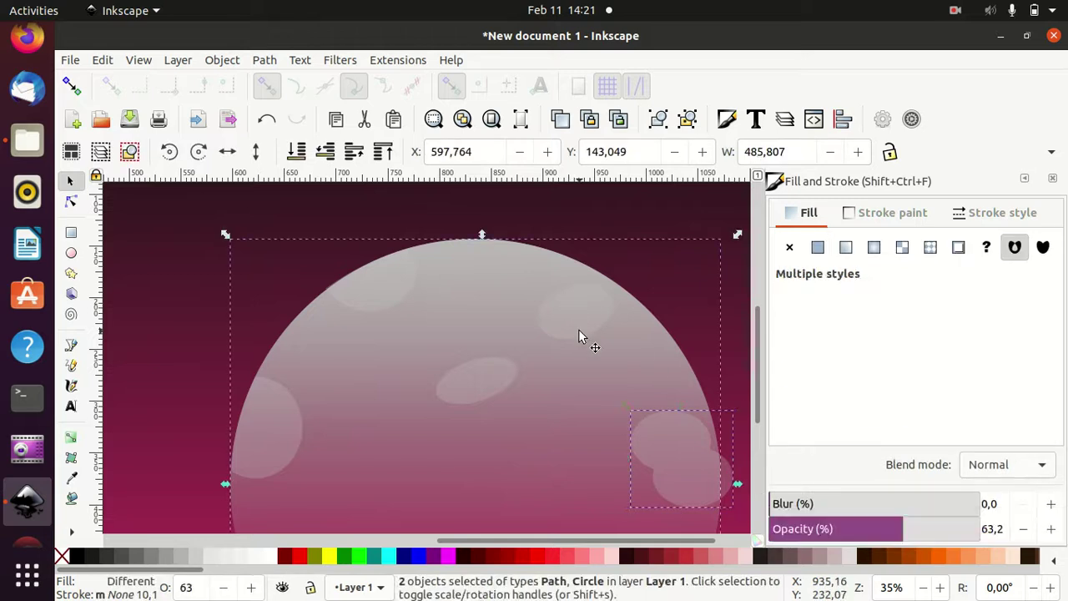
left_click(264, 60)
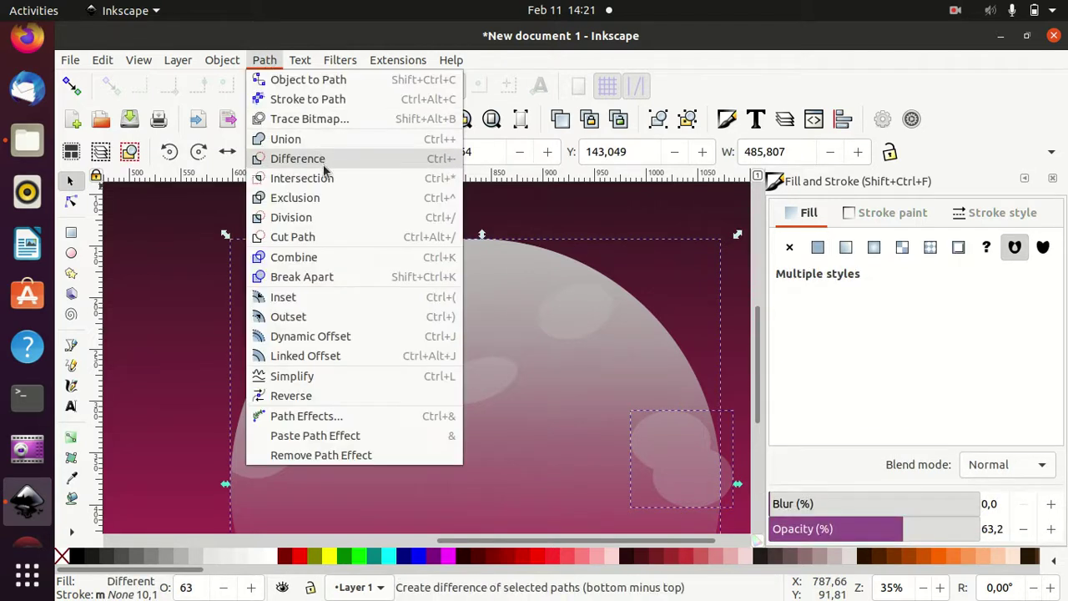
left_click(328, 179)
- Give all five moon craters a 30% gray fill
left_click(666, 268)
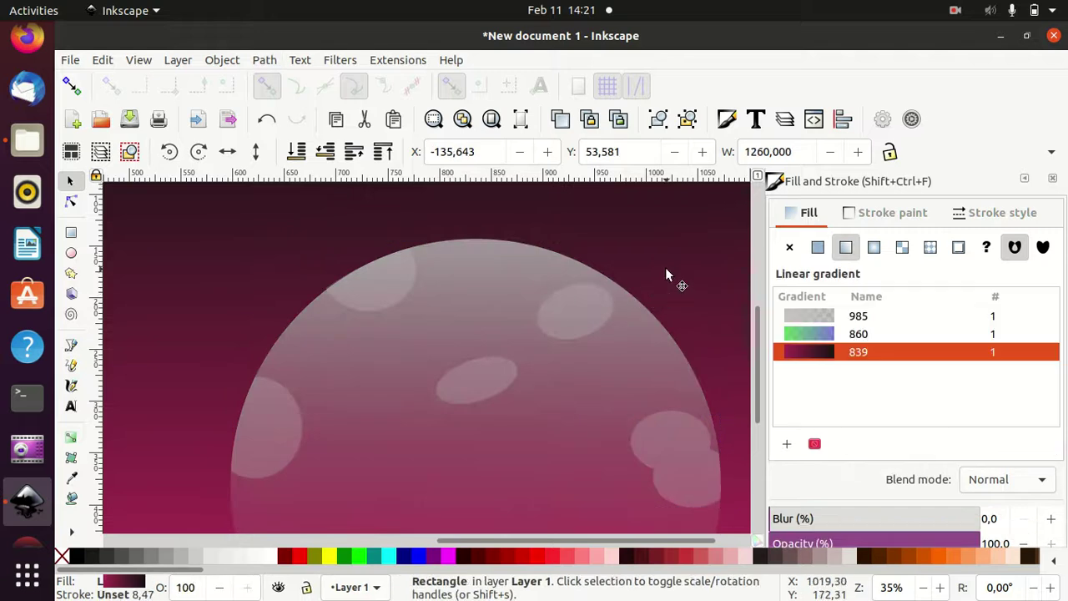
scroll(666, 280, "down", 1)
scroll(666, 280, "down", 1)
scroll(666, 279, "down", 1)
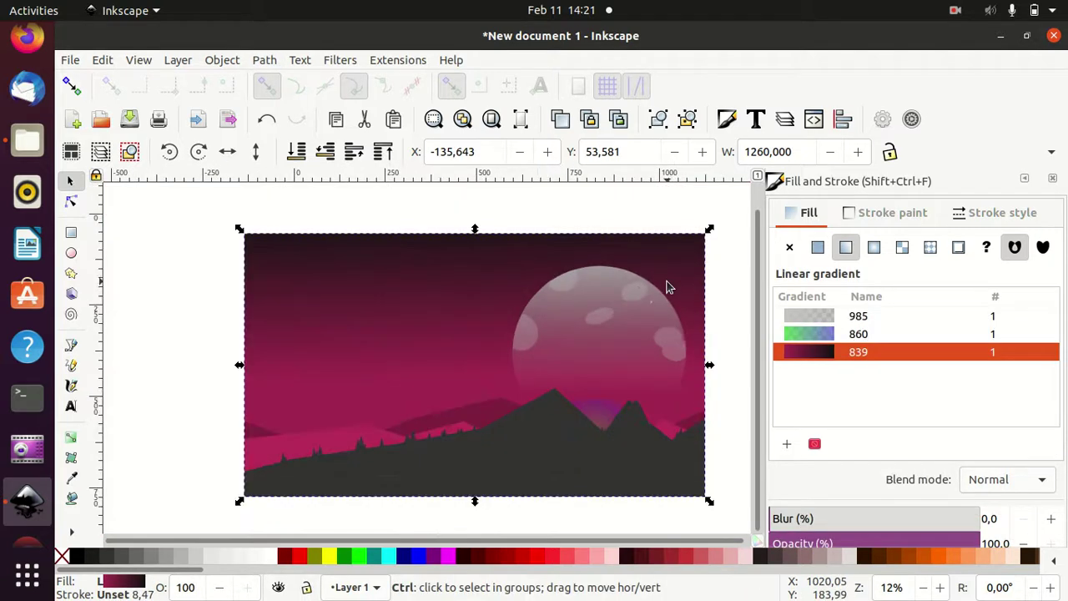
scroll(632, 275, "up", 2)
left_click(433, 381)
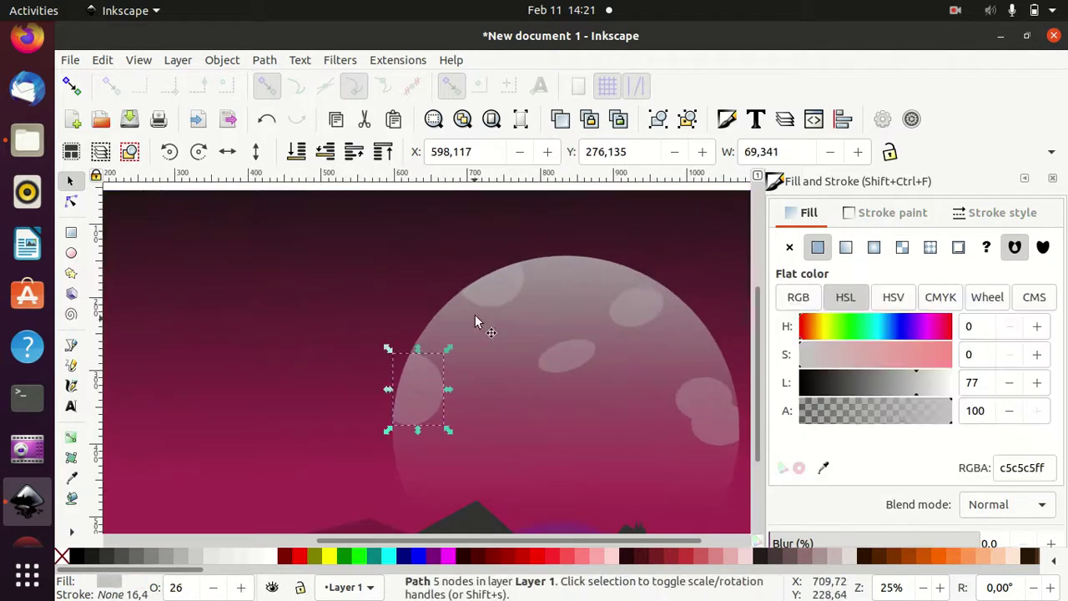
left_click(495, 289, "shift")
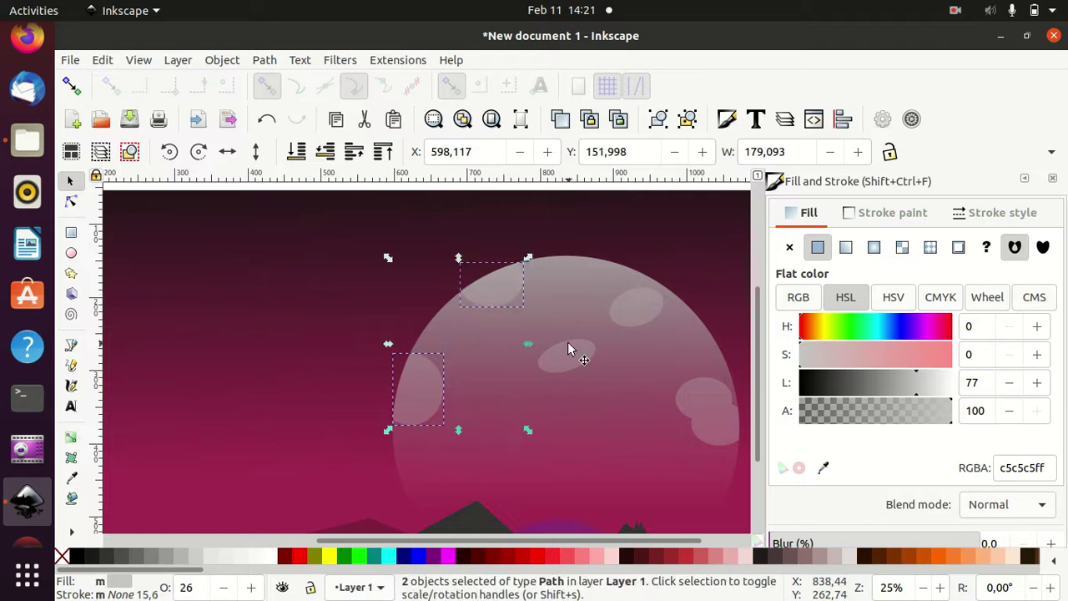
left_click(567, 349, "shift")
left_click(632, 317, "shift")
left_click(698, 406, "shift")
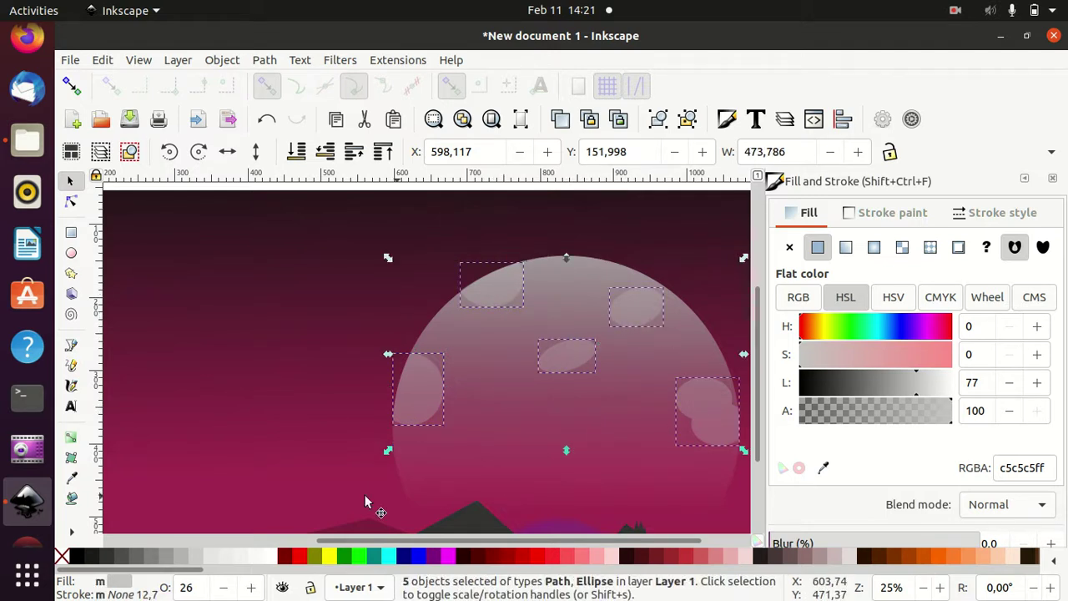
left_click(188, 557)
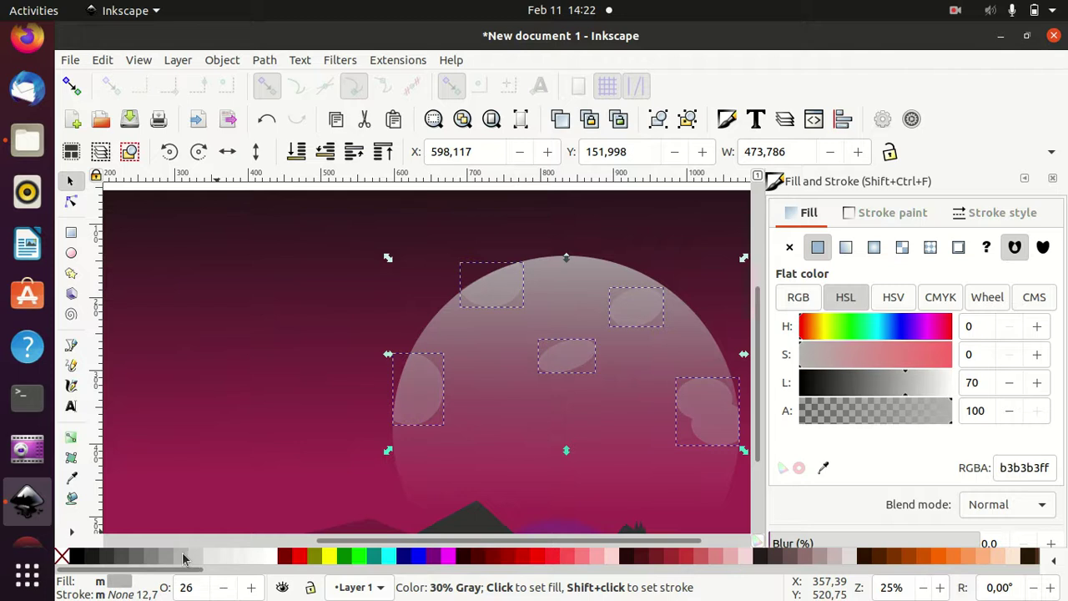
- Set the craters' fill alpha to 43 and lightness to 62
left_click_drag(903, 422, 883, 422)
left_click(866, 422)
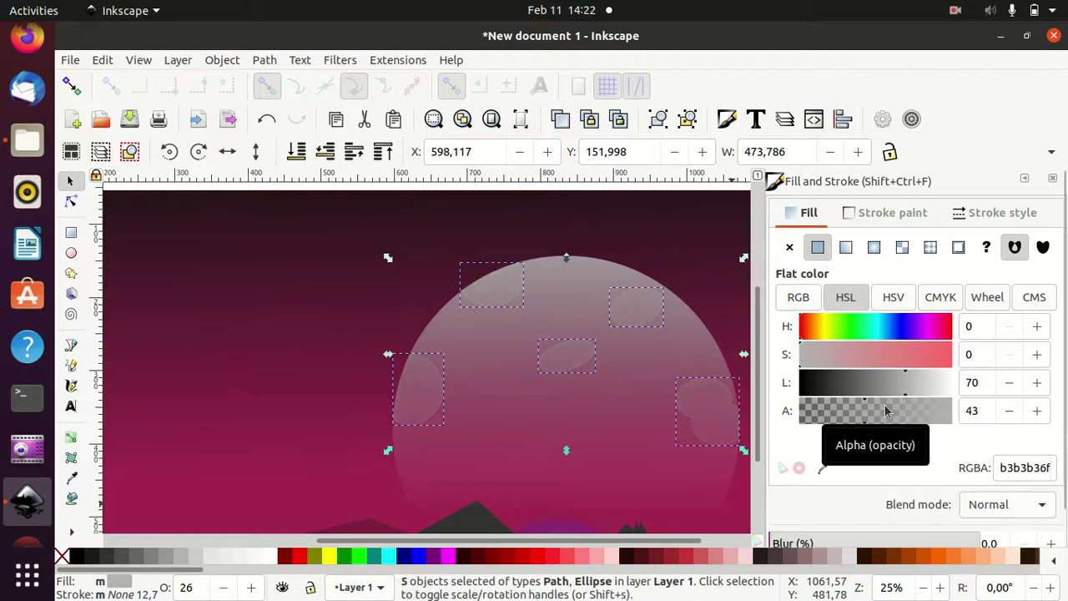
left_click(893, 390)
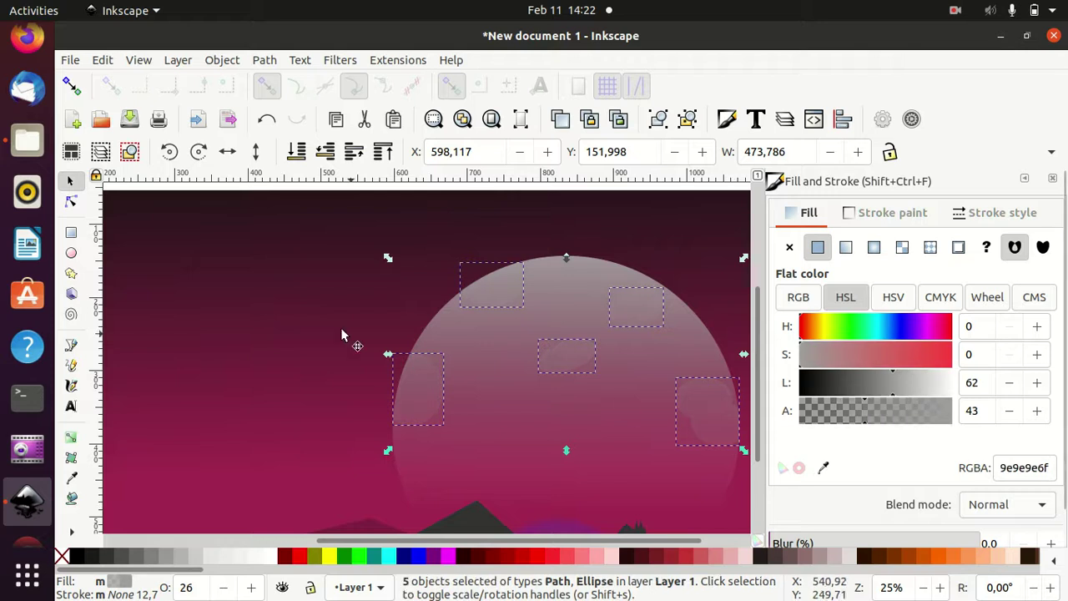
left_click(227, 267)
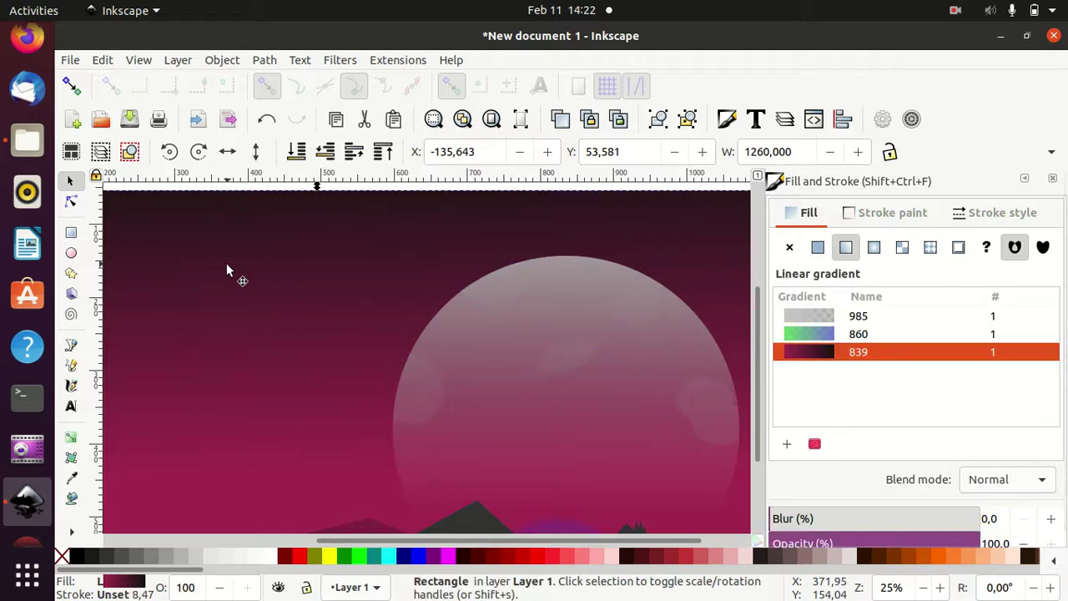
- Raise the opacity of the upper-right and left-edge craters
scroll(336, 297, "down", 2, "ctrl")
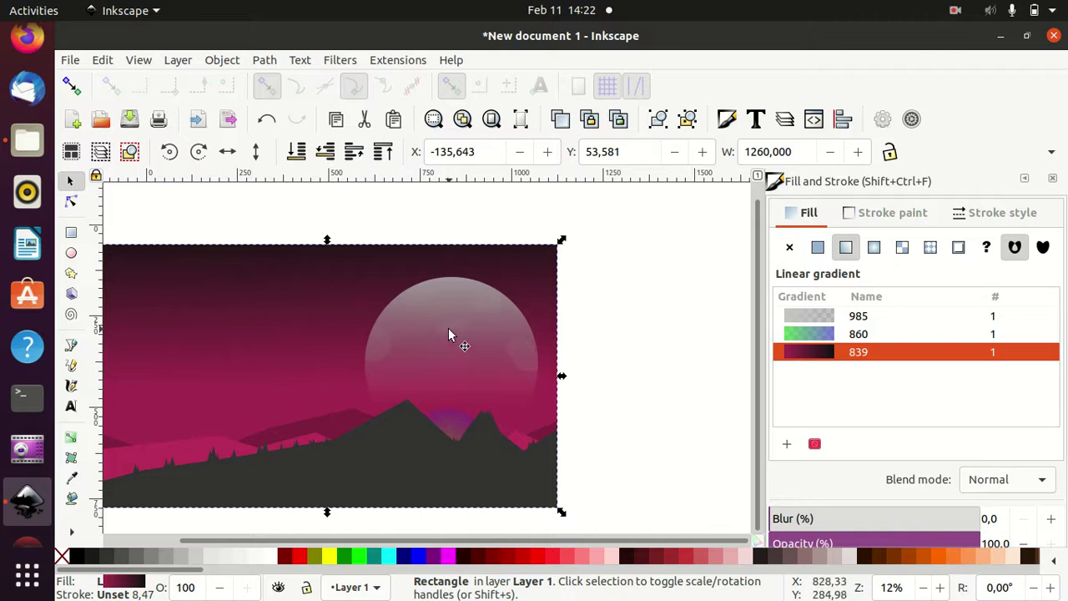
scroll(348, 340, "up", 3, "ctrl")
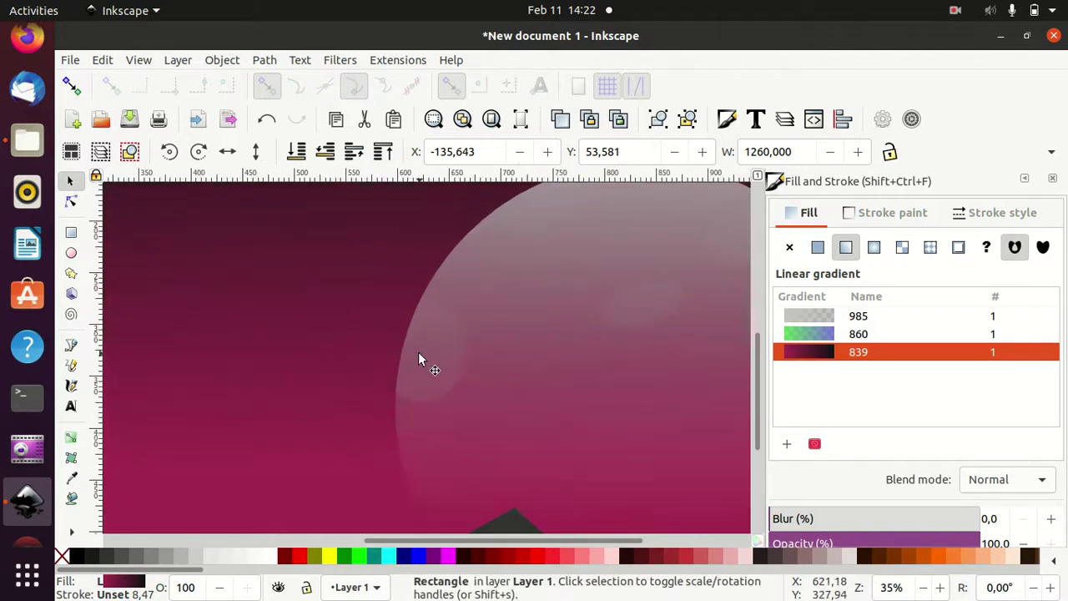
left_click(420, 360)
left_click(635, 312)
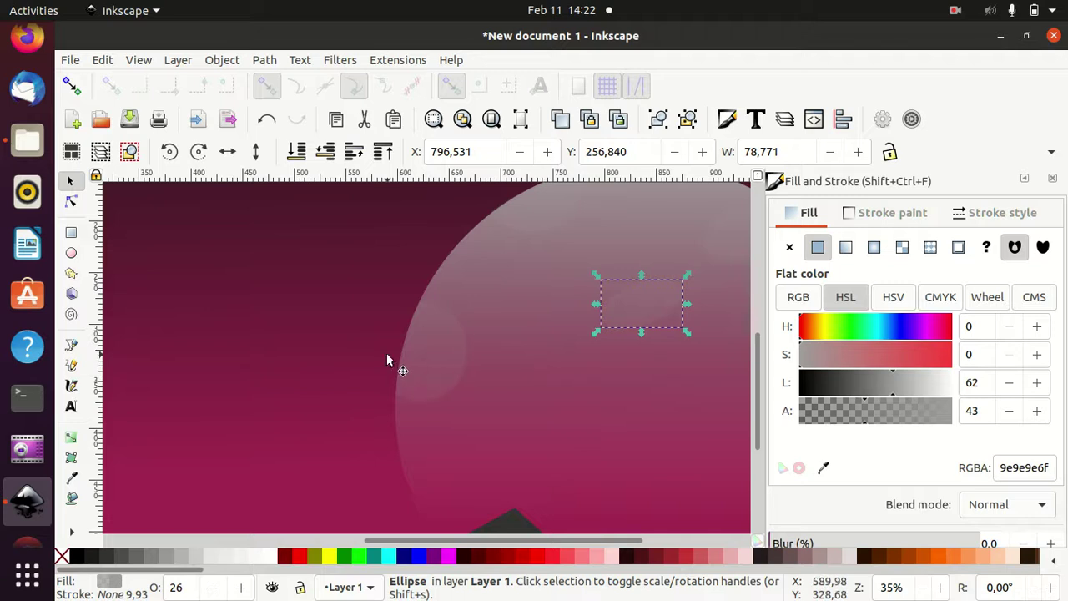
left_click(424, 357, "shift")
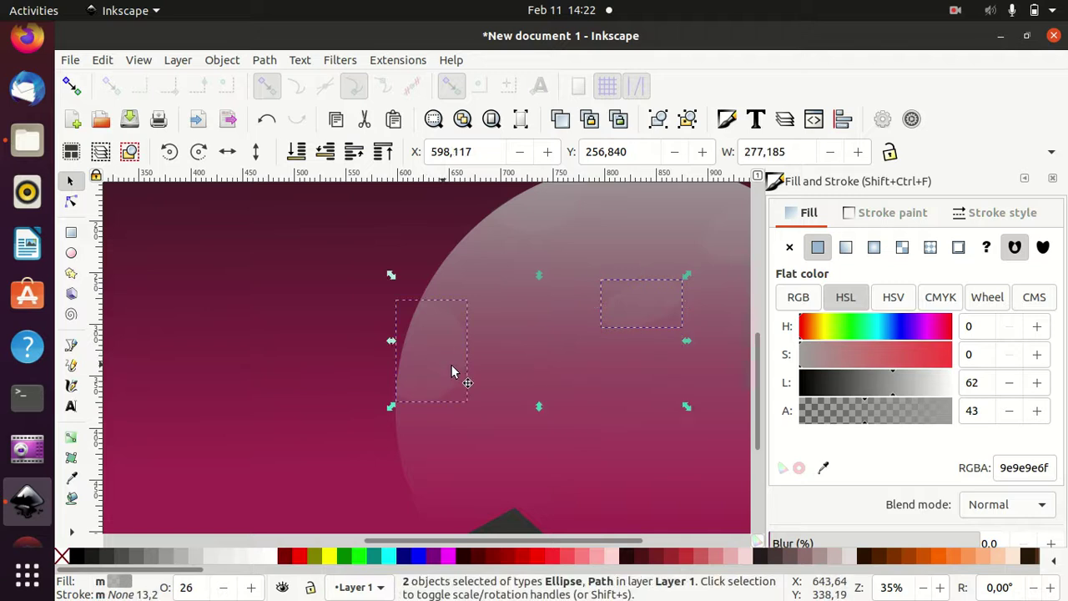
left_click(875, 424)
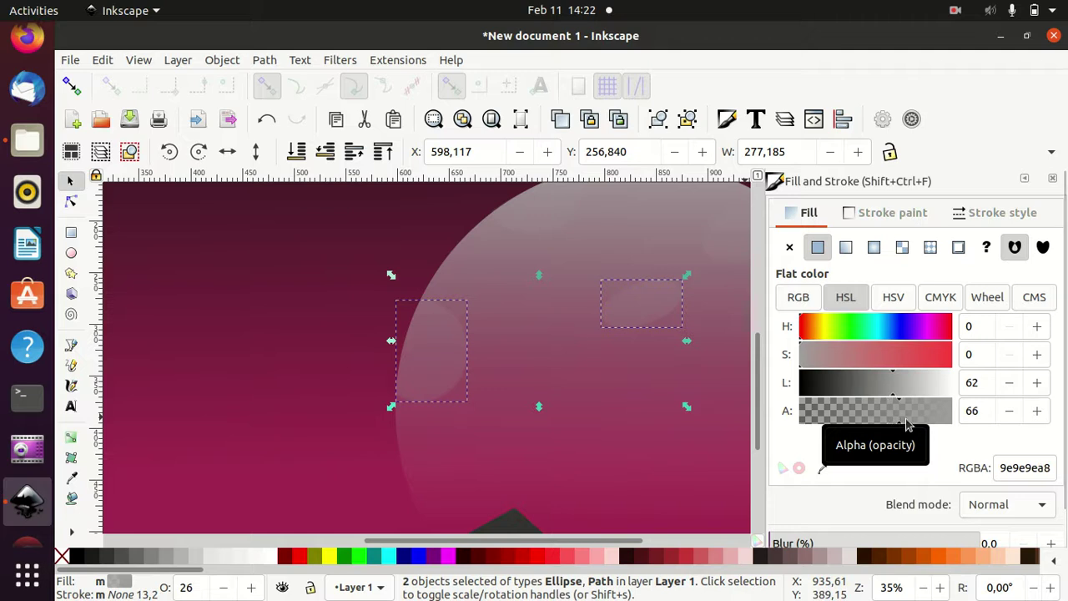
double_click(1043, 415)
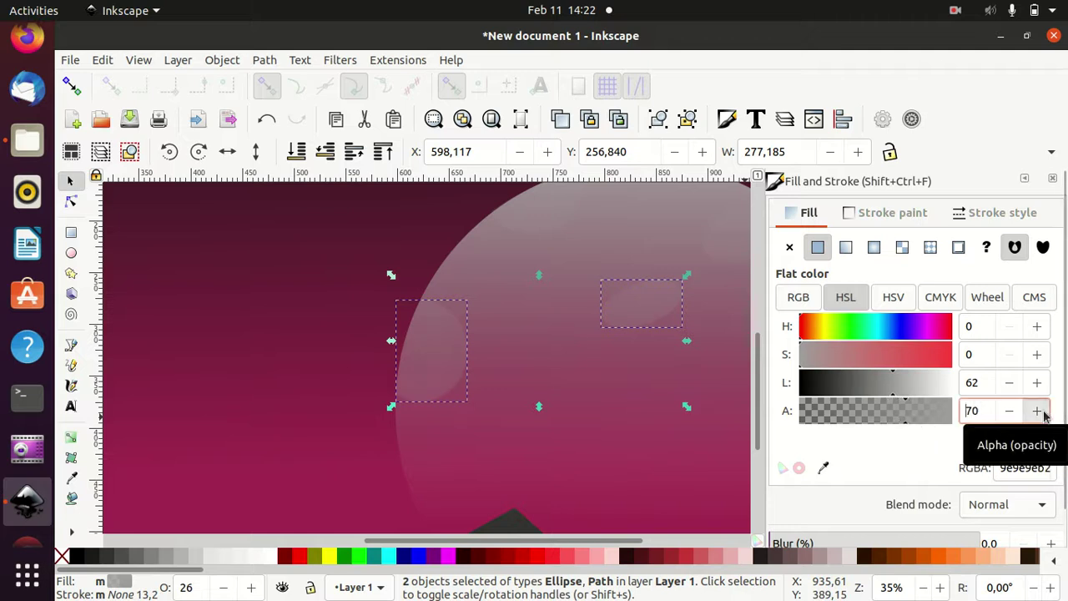
left_click(259, 327)
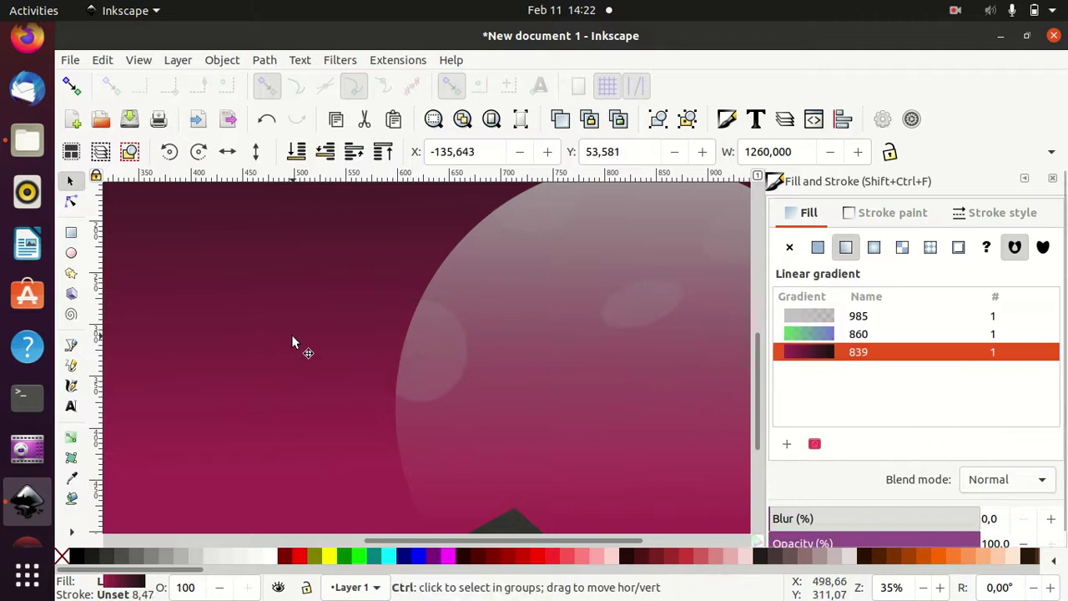
- Set the fill alpha of two more craters to 70
scroll(291, 335, "down", 2, "ctrl")
left_click(555, 334)
left_click(514, 289)
left_click(567, 351, "shift")
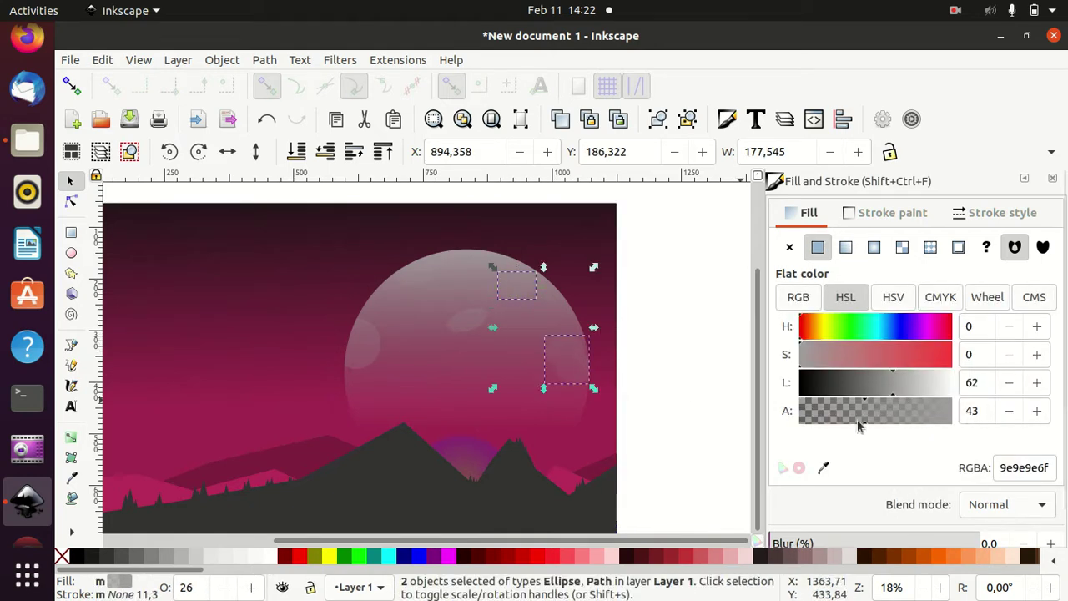
left_click_drag(987, 411, 959, 417)
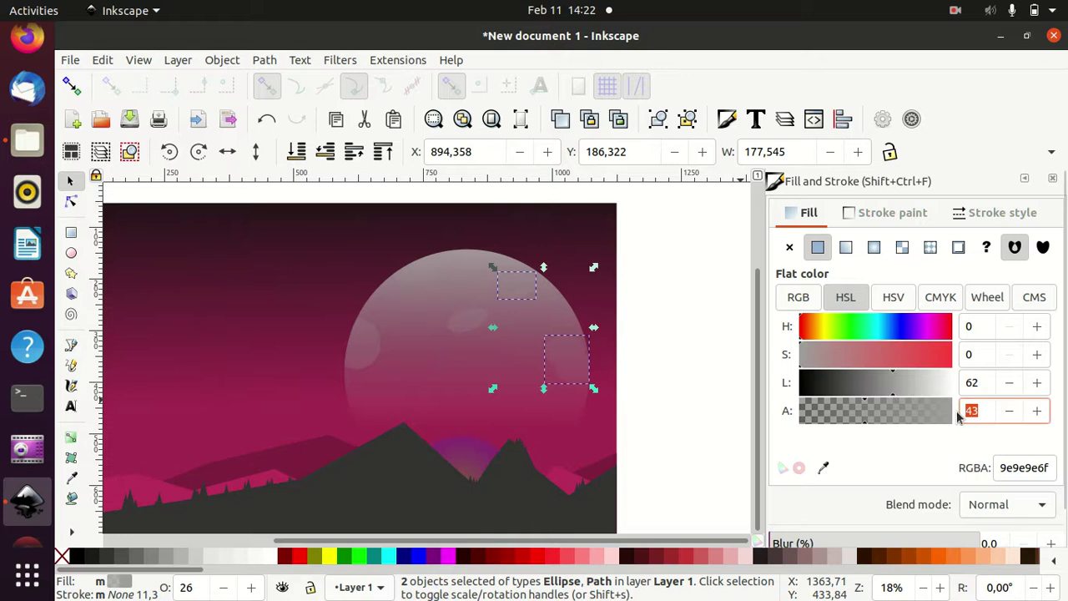
type("70")
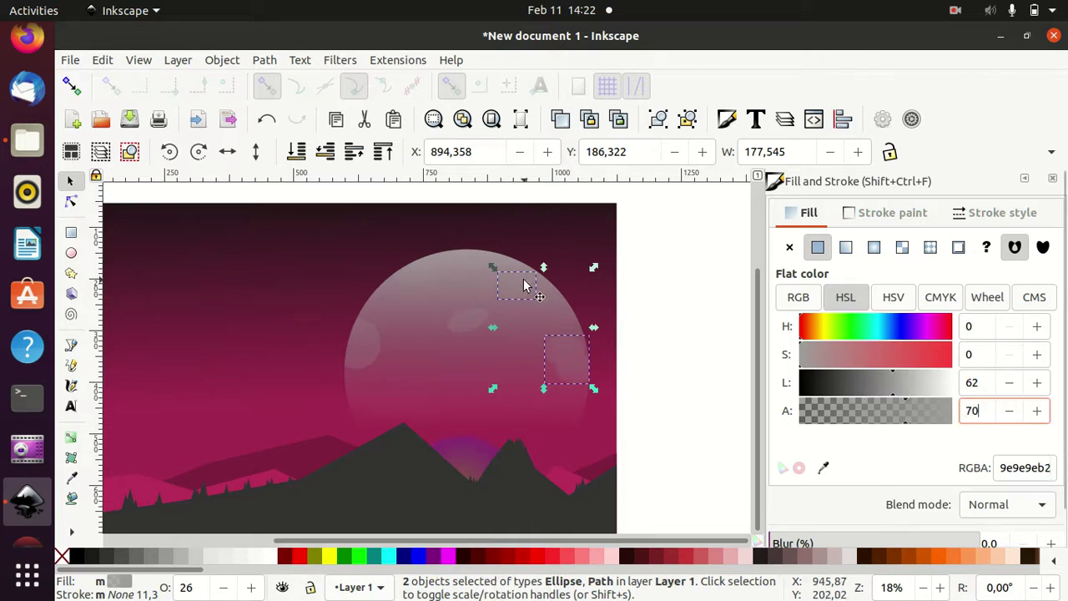
scroll(567, 291, "up", 1)
scroll(536, 333, "up", 1)
- Set the left-edge crater's fill alpha to 70 and deselect it
left_click(425, 379)
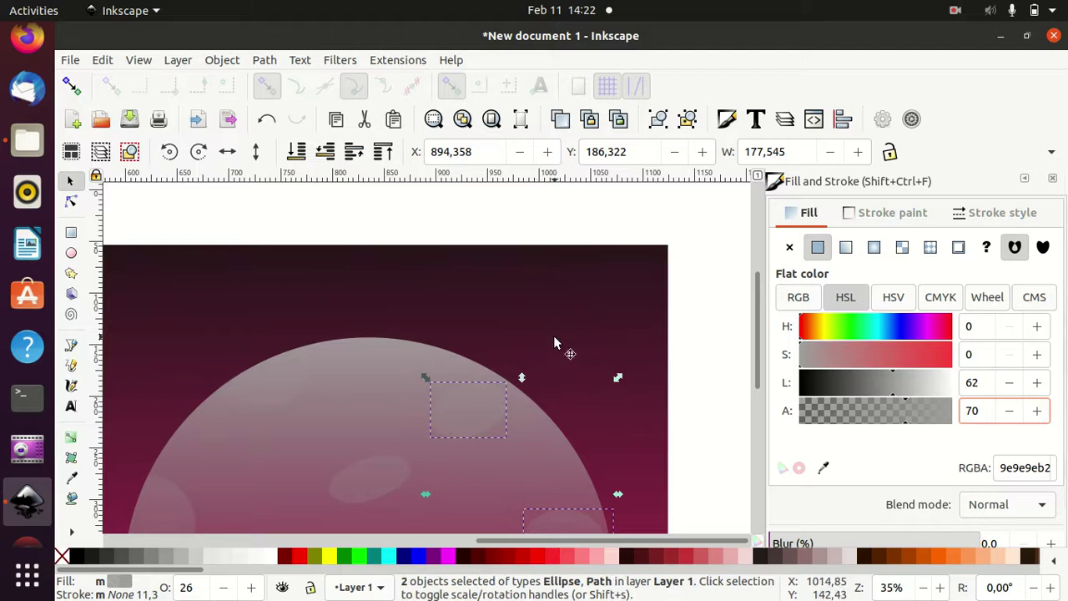
left_click(279, 383)
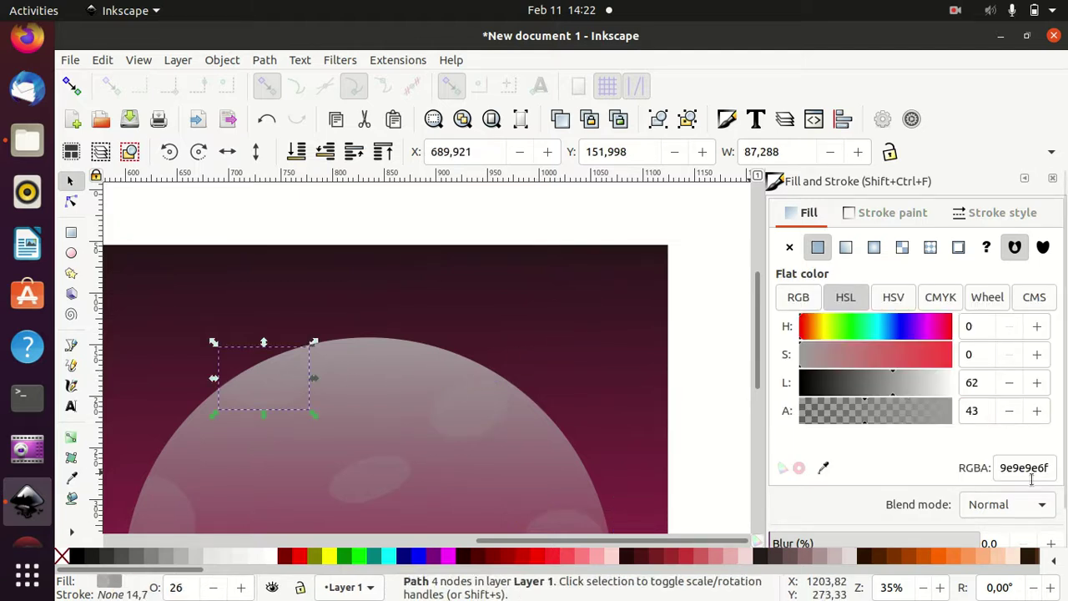
double_click(986, 414)
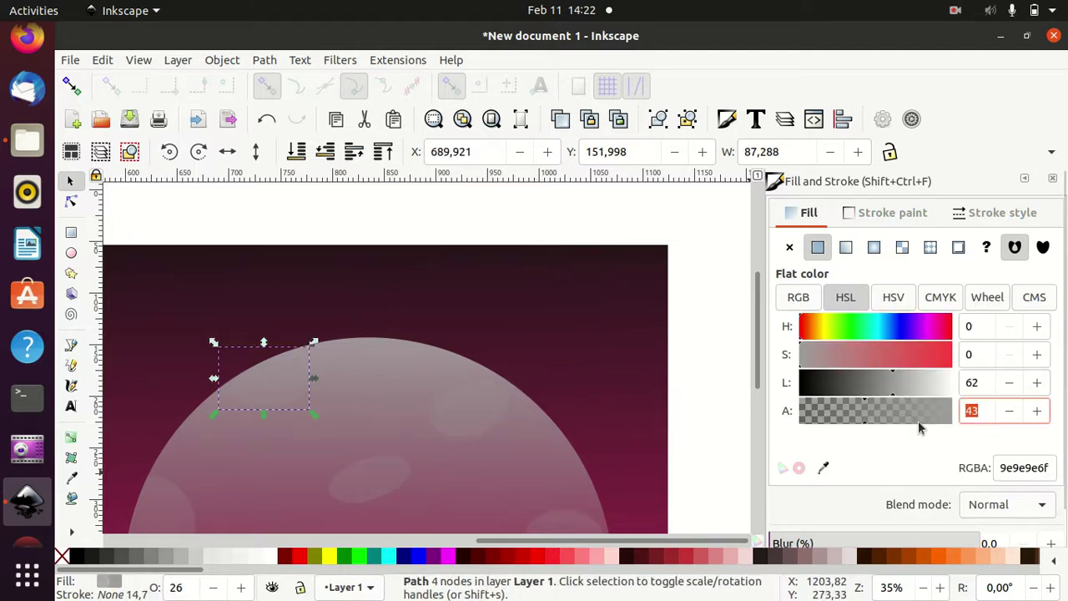
type("70")
key("Return")
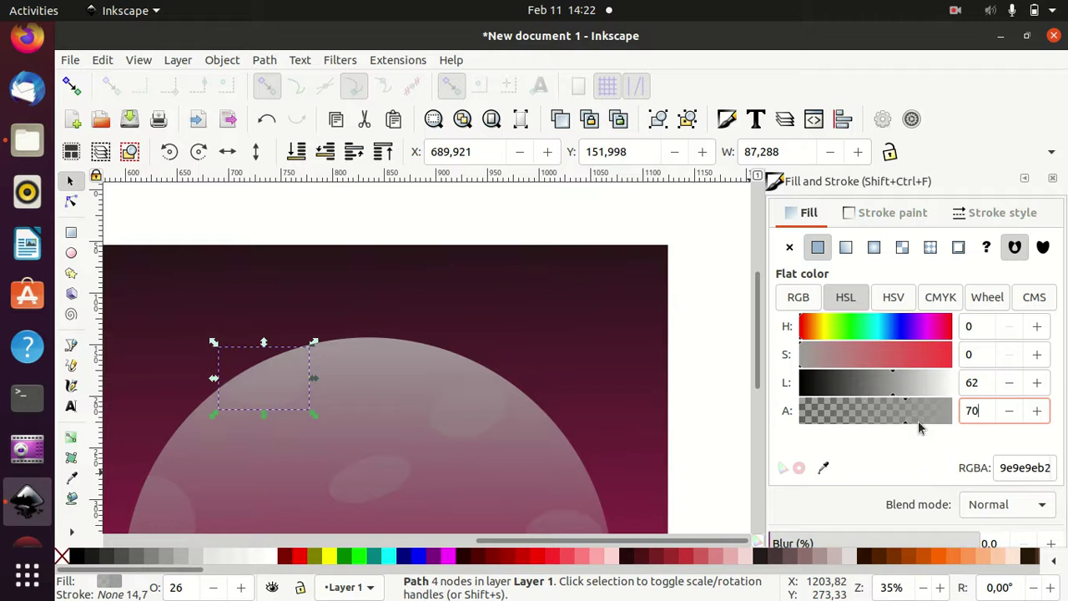
key("Escape")
- Draw a small ellipse in the upper-left sky
scroll(592, 390, "down", 4)
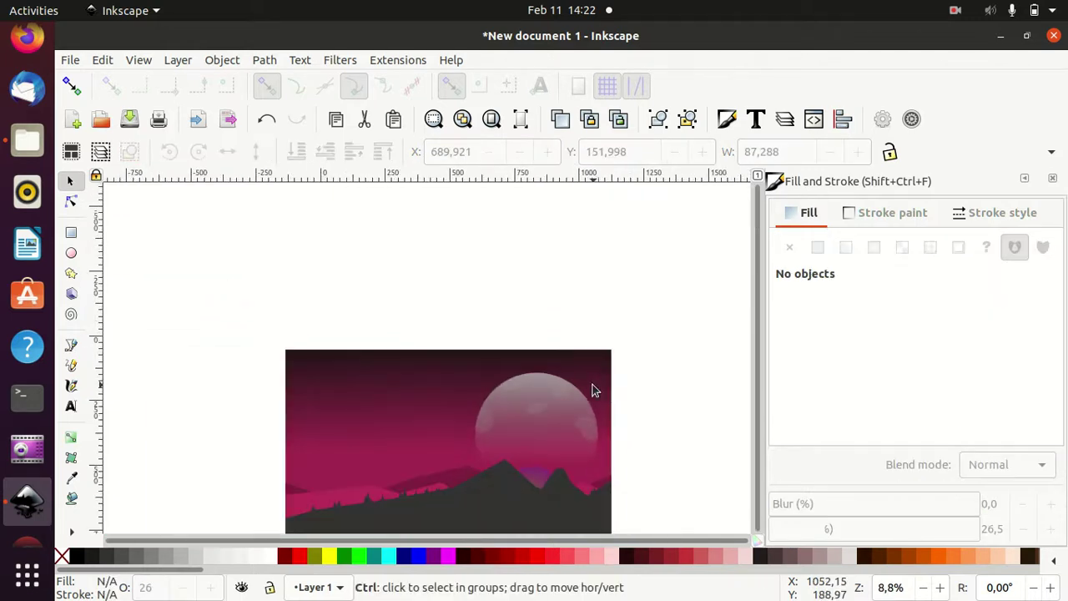
scroll(674, 389, "down", 1)
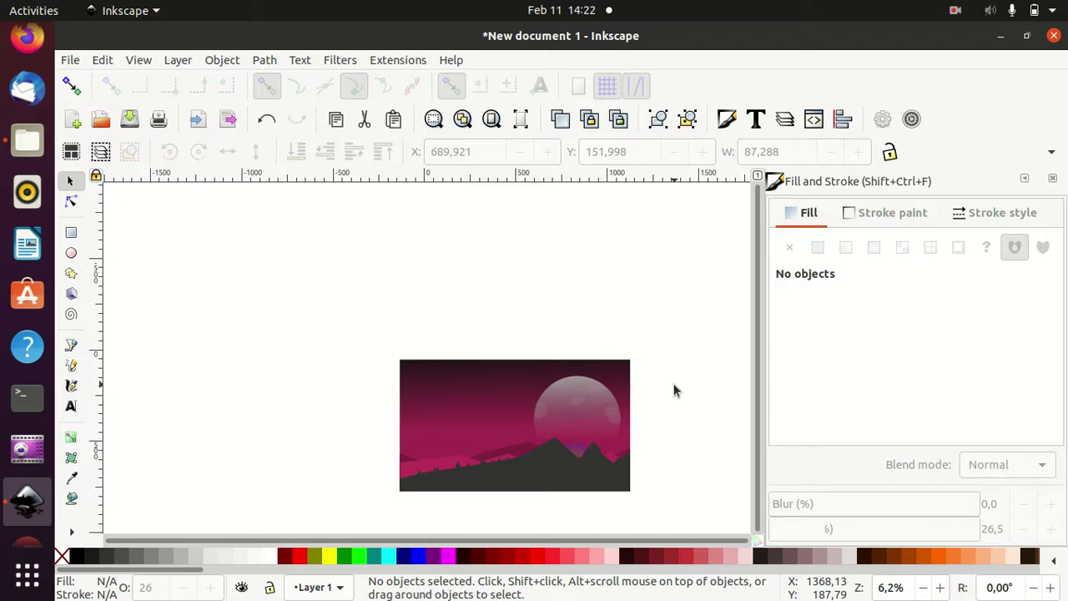
scroll(674, 390, "down", 1)
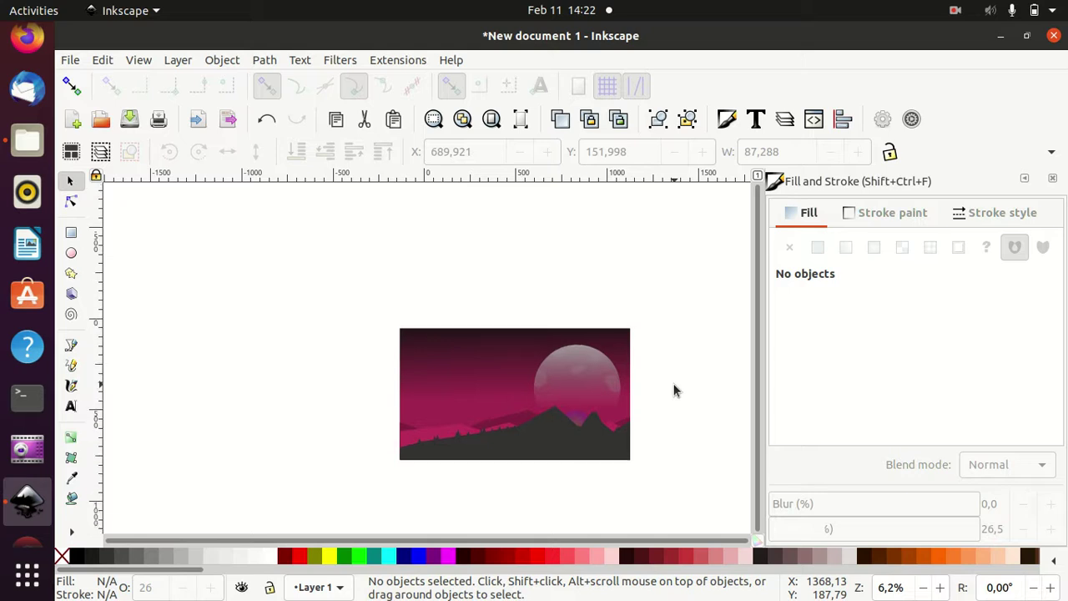
scroll(671, 386, "down", 1)
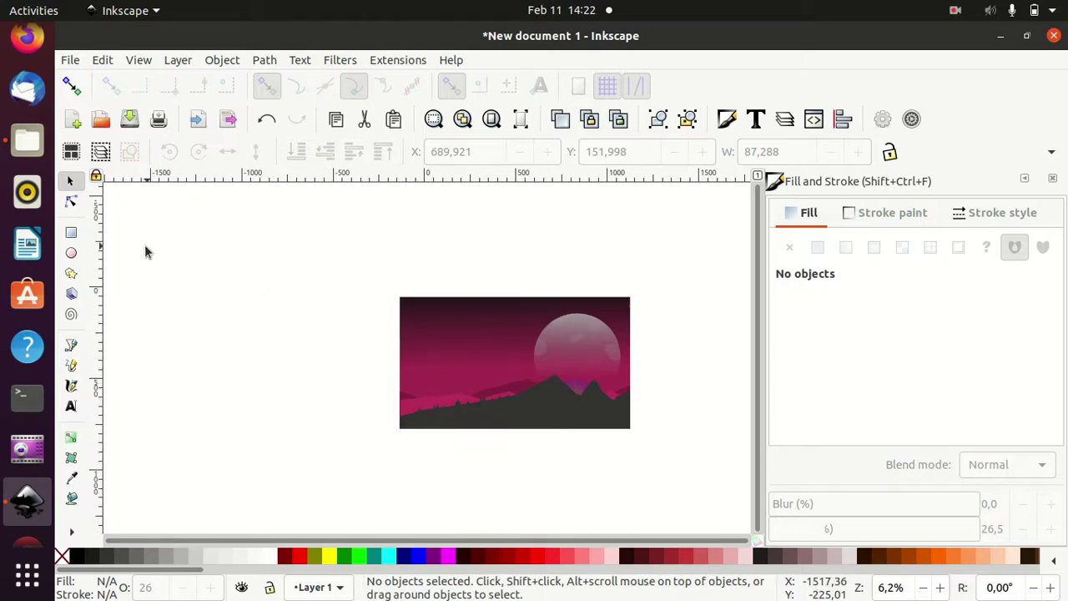
left_click(71, 254)
scroll(214, 309, "up", 3)
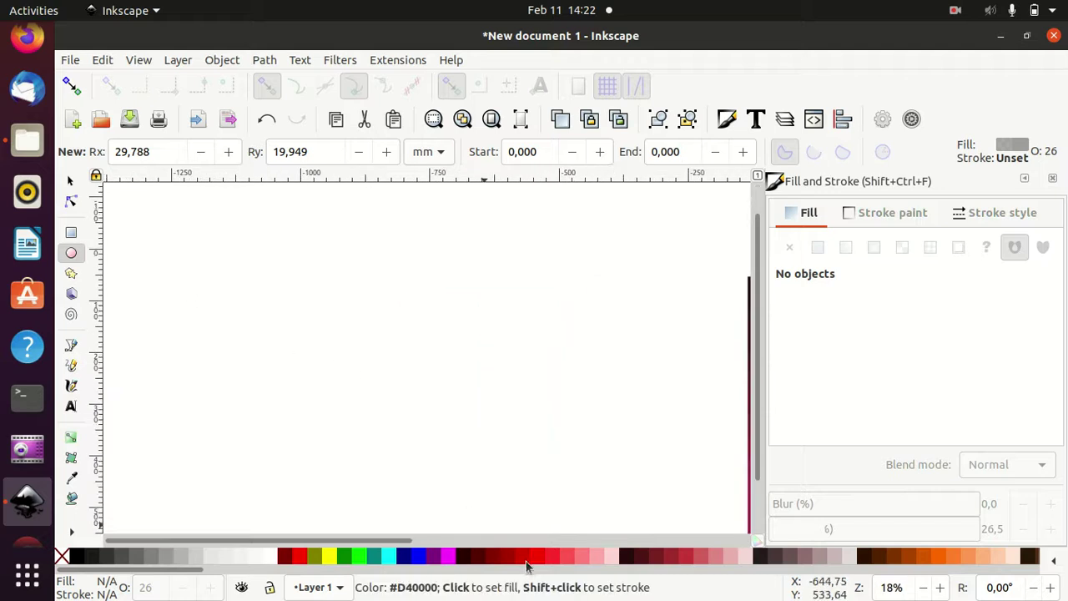
left_click_drag(404, 539, 646, 539)
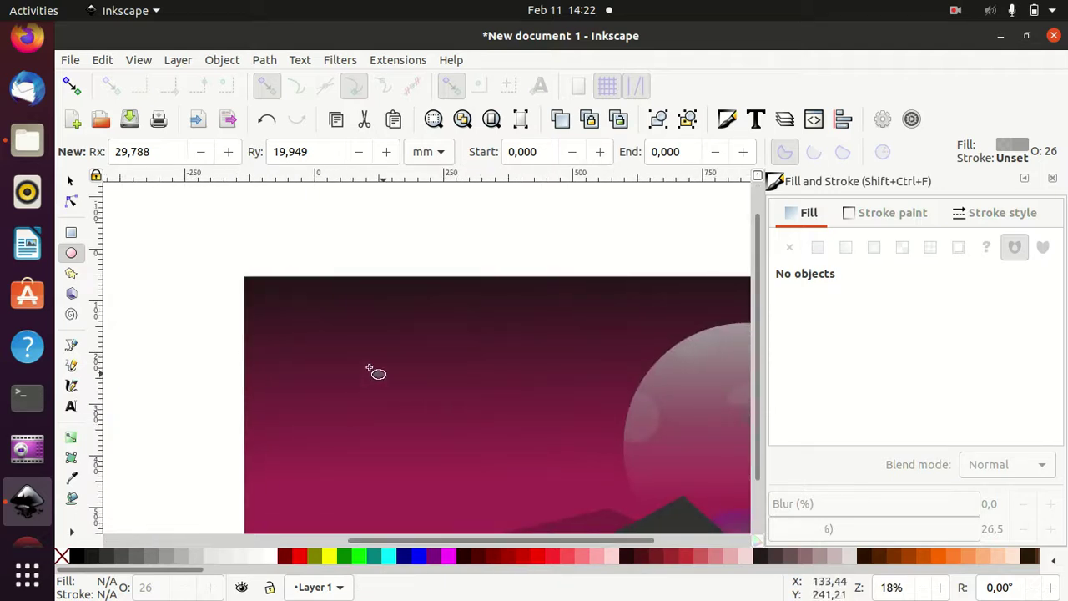
left_click_drag(282, 304, 296, 315)
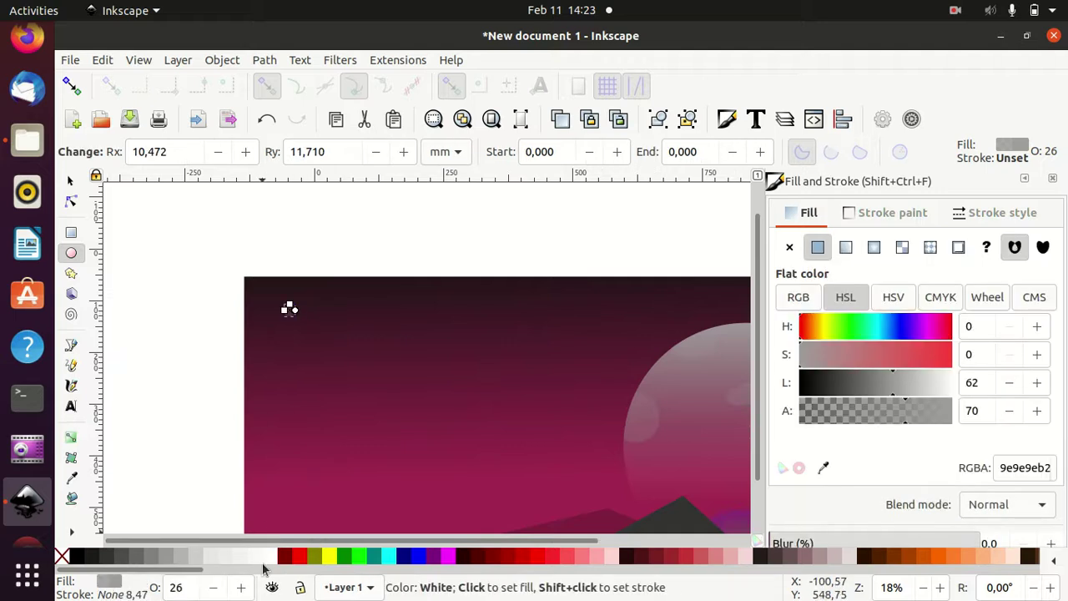
- Fill the ellipse with white at 100 opacity and 100 alpha
left_click(272, 559)
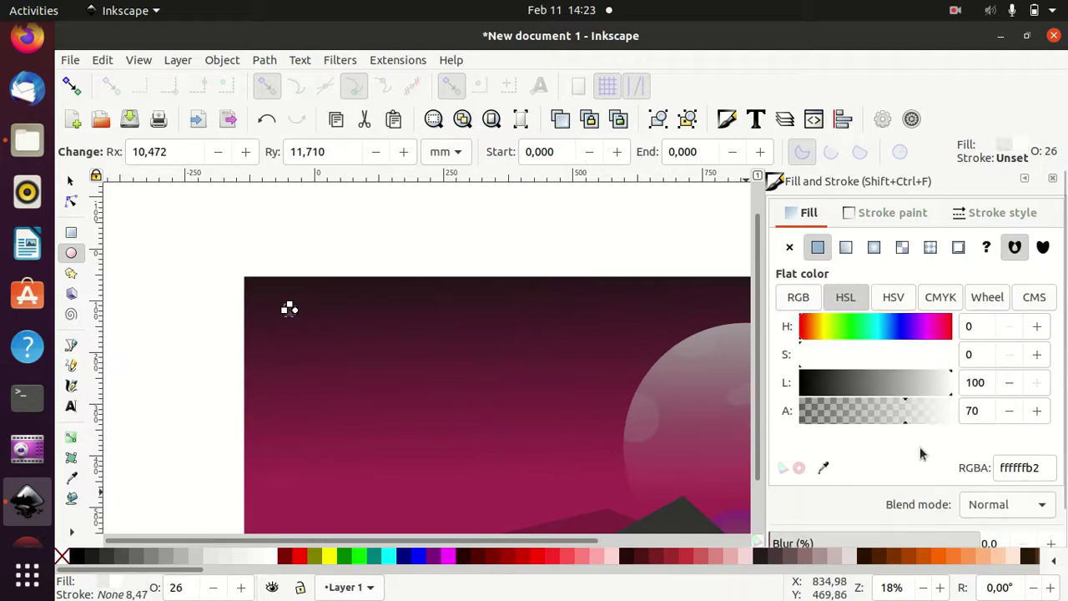
scroll(915, 438, "down", 1)
left_click_drag(826, 534, 1013, 534)
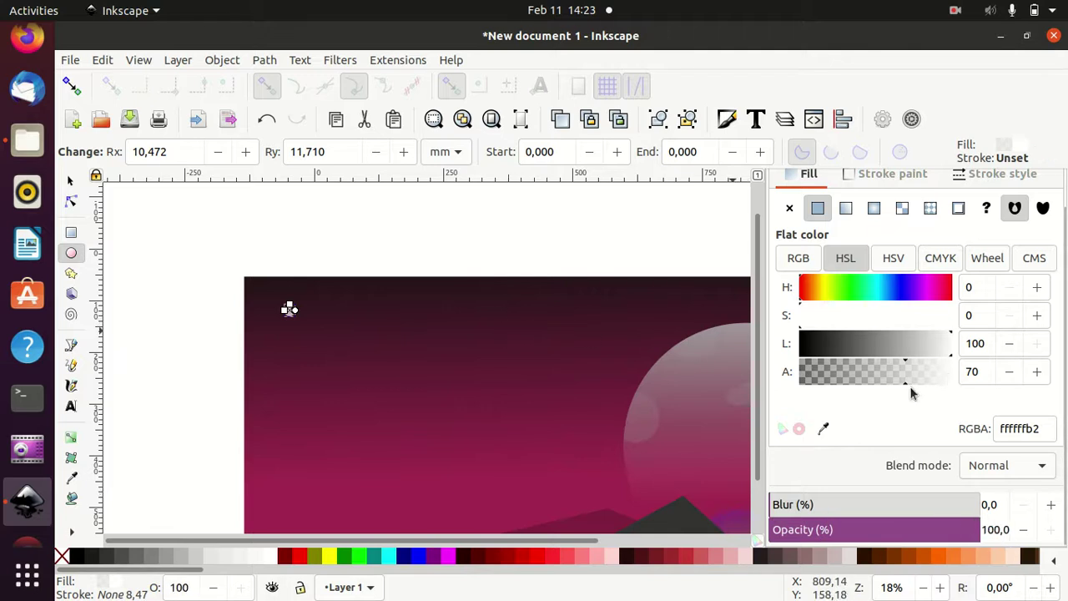
left_click_drag(905, 383, 951, 381)
key("s")
key("Escape")
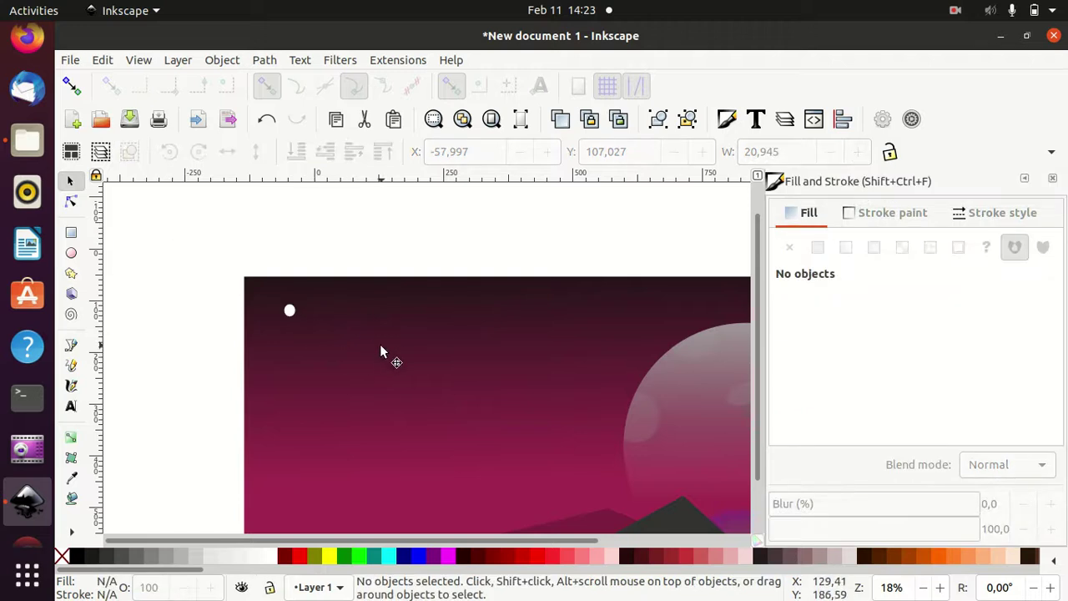
- Shrink the white star dot to about 44% of its size
scroll(381, 343, "down", 2, "ctrl")
scroll(376, 343, "down", 1, "ctrl")
scroll(363, 341, "up", 4, "ctrl")
scroll(299, 304, "up", 1, "ctrl")
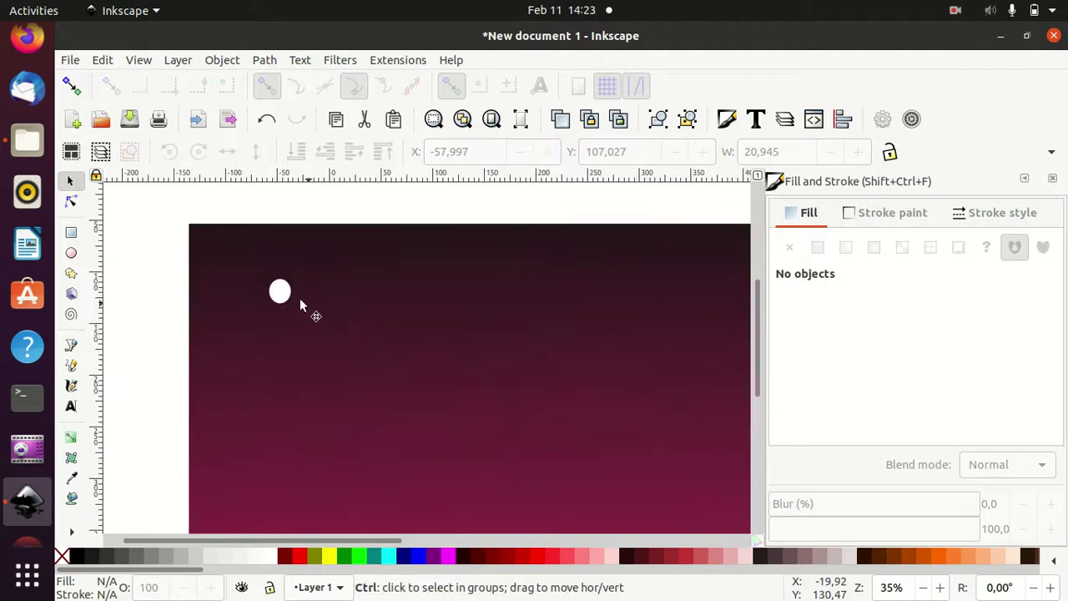
left_click(295, 305)
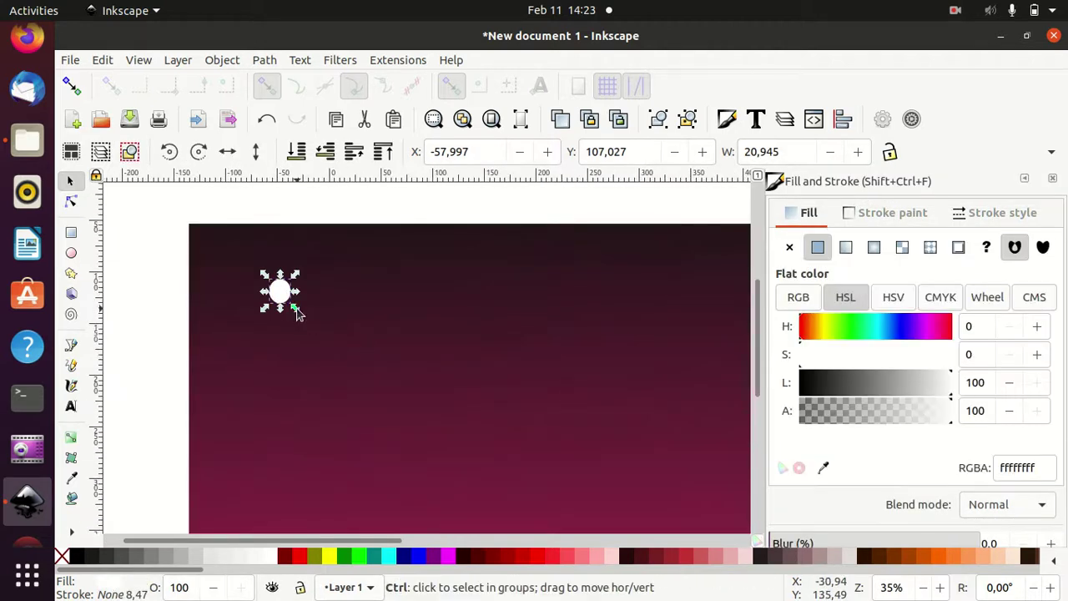
left_click_drag(298, 311, 290, 308)
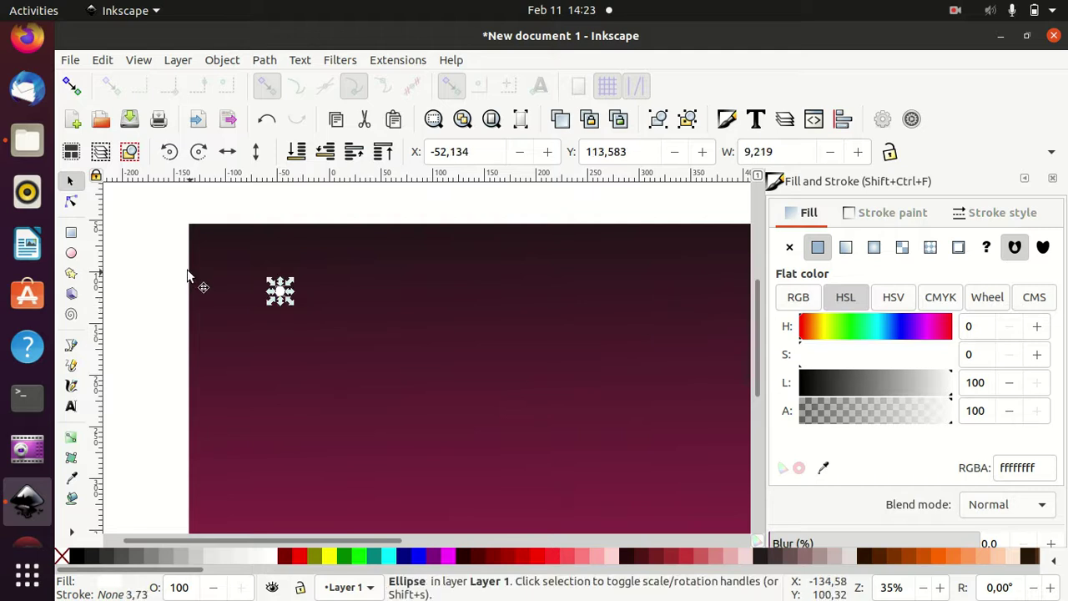
left_click(165, 256)
left_click(281, 292)
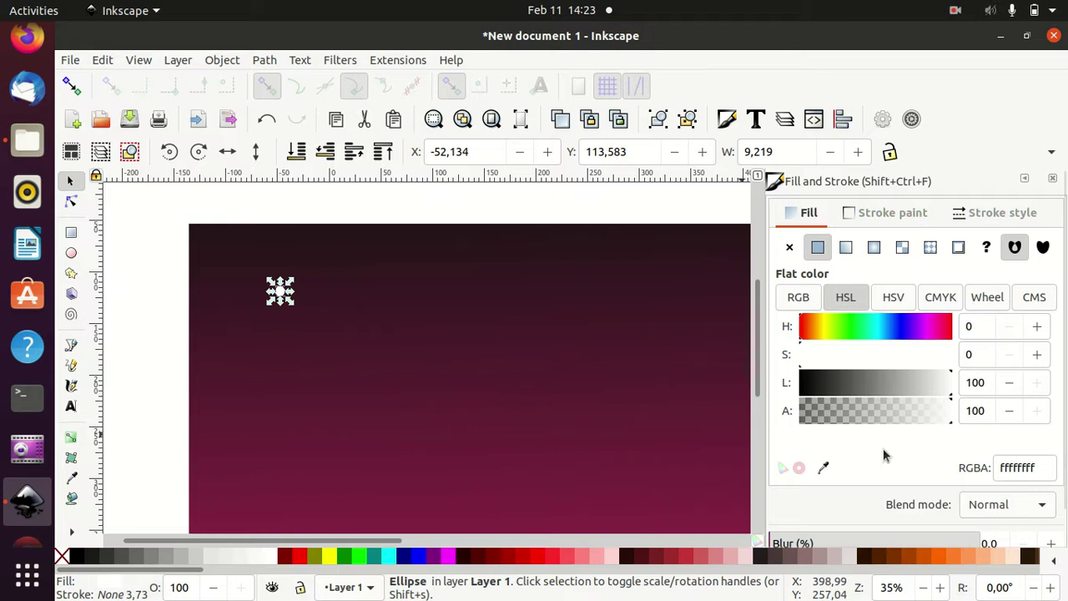
- Blur the star 25.9% and set its opacity to about 83%
scroll(886, 457, "down", 1)
left_click_drag(784, 507, 801, 504)
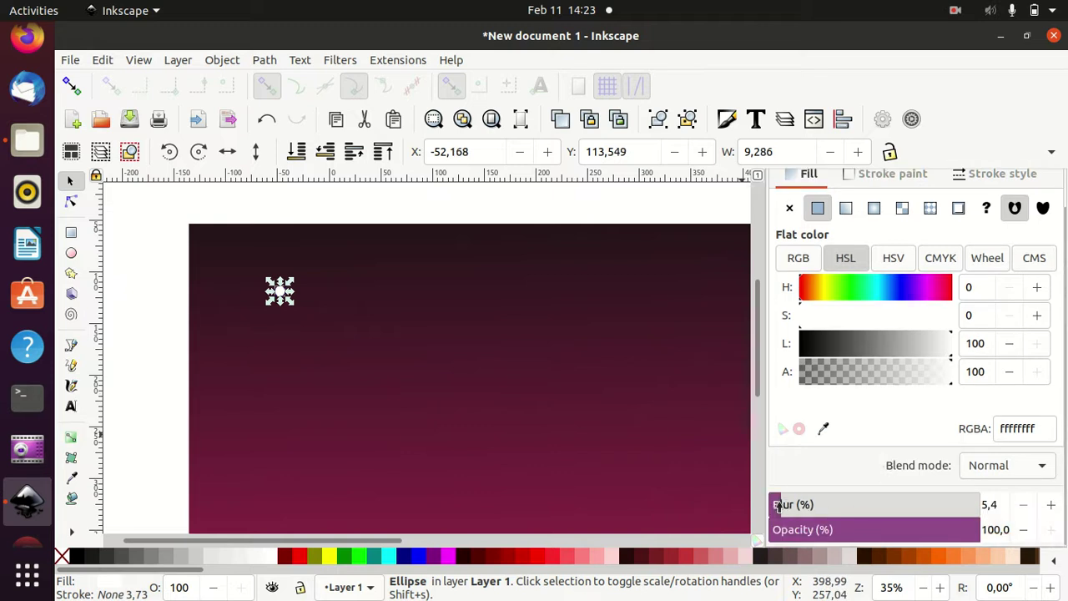
left_click_drag(938, 528, 866, 531)
left_click_drag(806, 506, 823, 505)
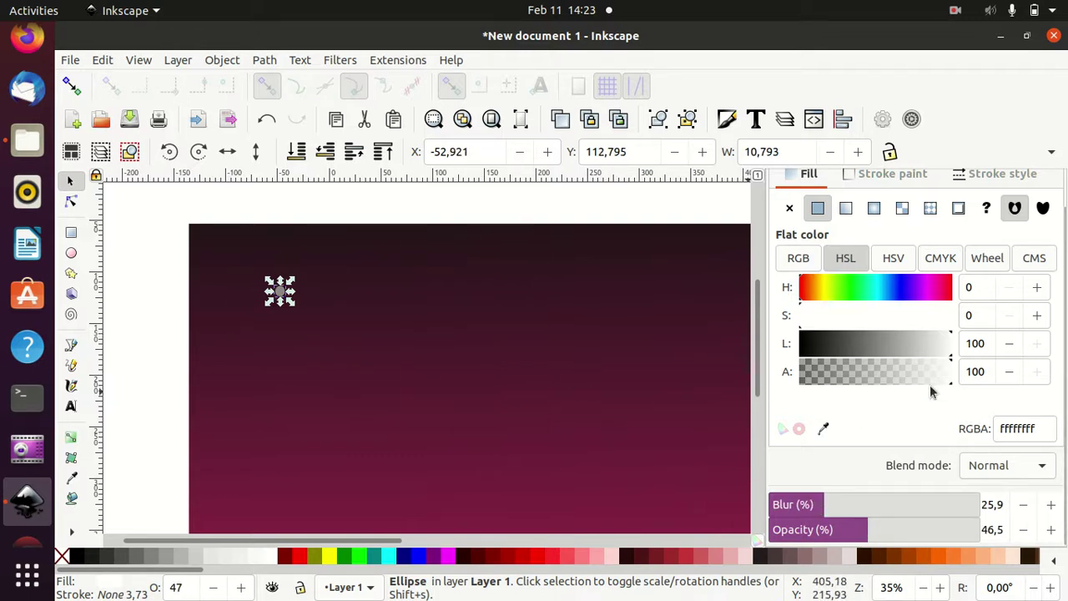
left_click_drag(872, 527, 917, 529)
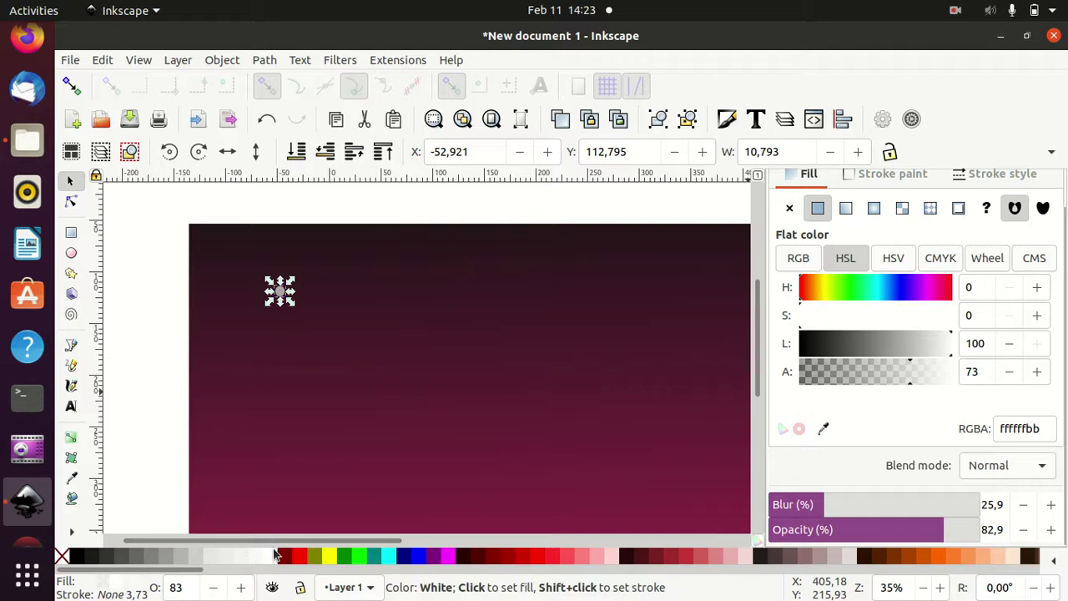
- Select the finished blurred star dot in the sky
left_click(132, 302)
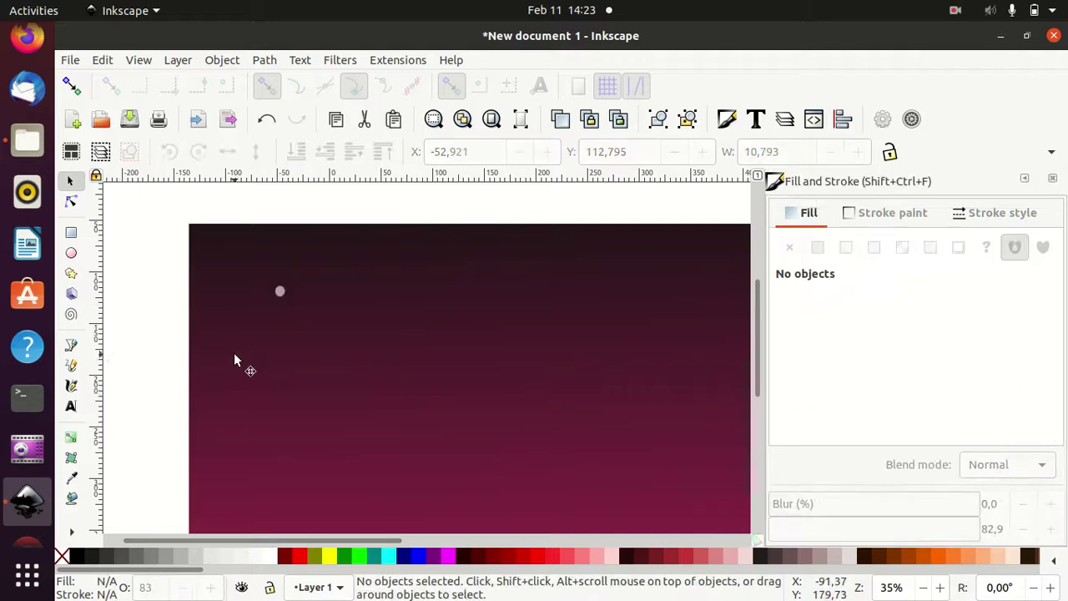
scroll(301, 319, "down", 3, "ctrl")
scroll(302, 318, "down", 1, "ctrl")
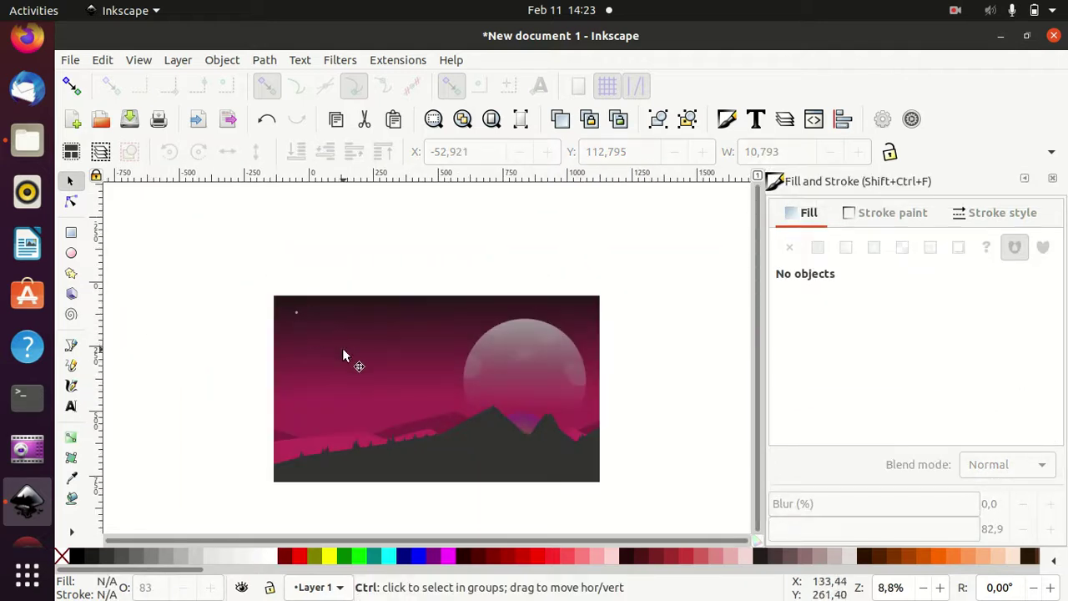
scroll(206, 318, "up", 3, "ctrl")
scroll(207, 325, "up", 1, "ctrl")
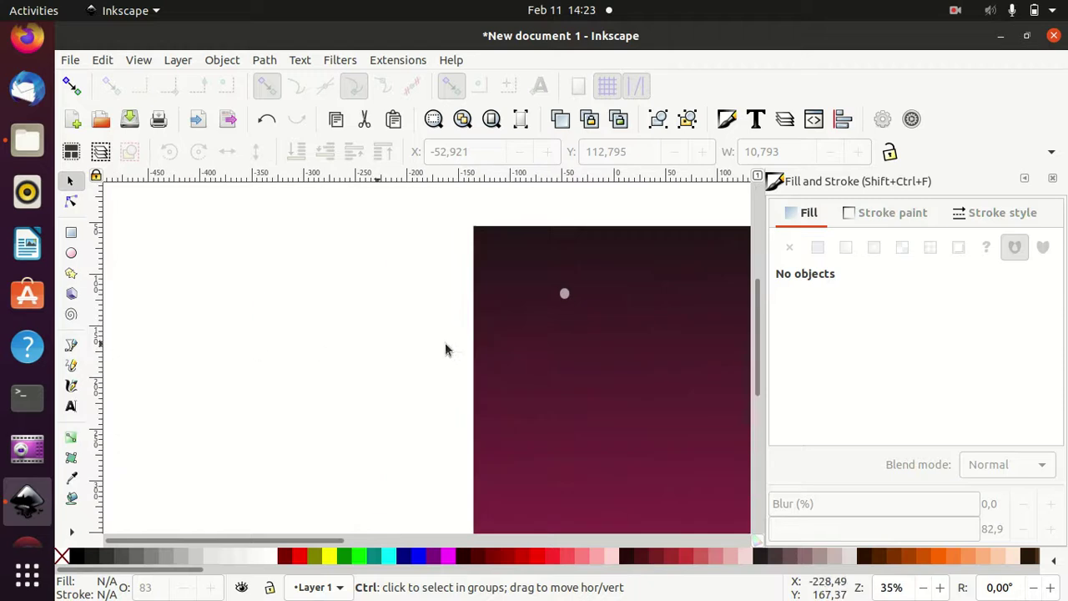
left_click(564, 297)
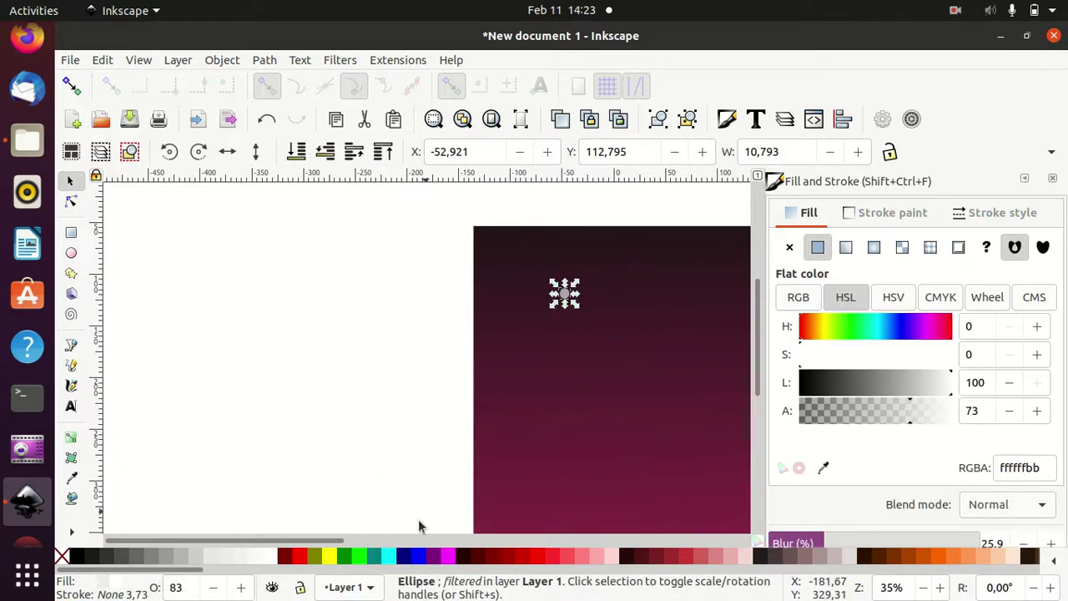
scroll(418, 538, "right", 5)
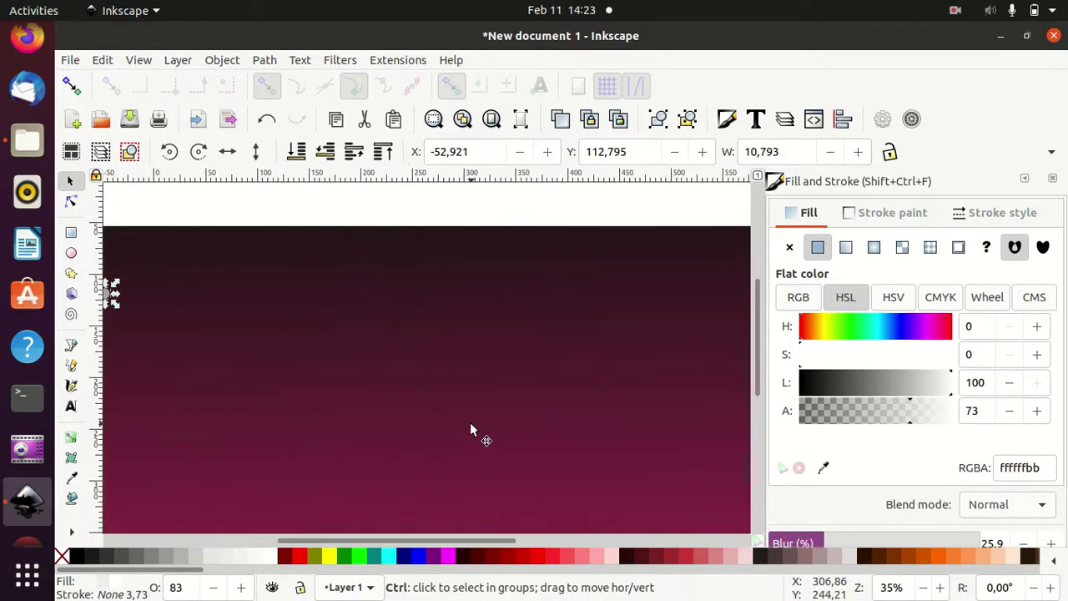
scroll(469, 422, "down", 2, "ctrl")
scroll(465, 417, "down", 2, "ctrl")
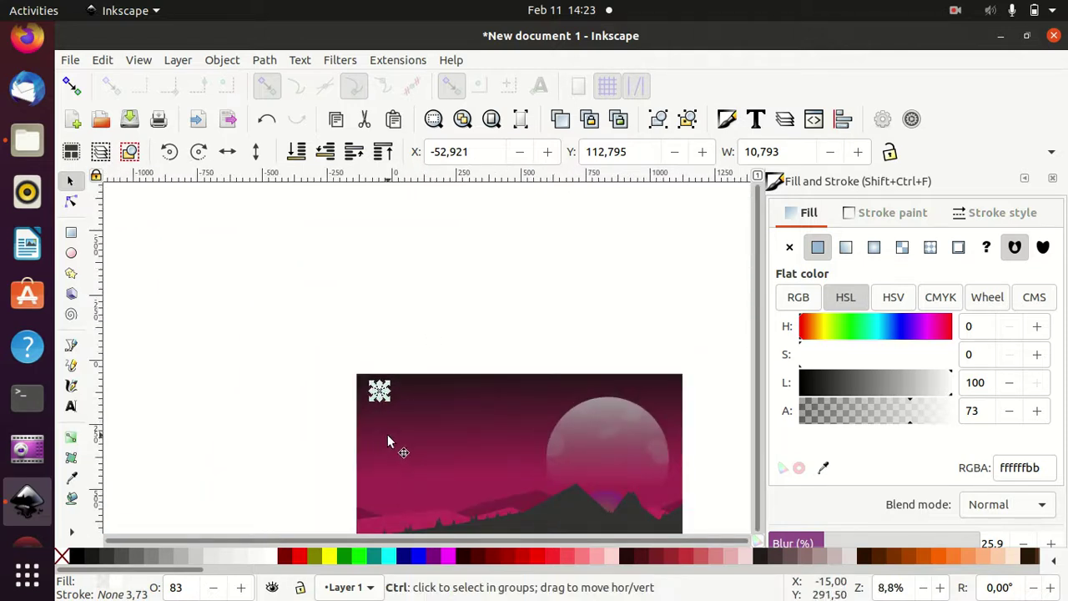
- Paste several star copies scattered across the sky, about ten dots in total
key("ctrl+v")
key("ctrl+v")
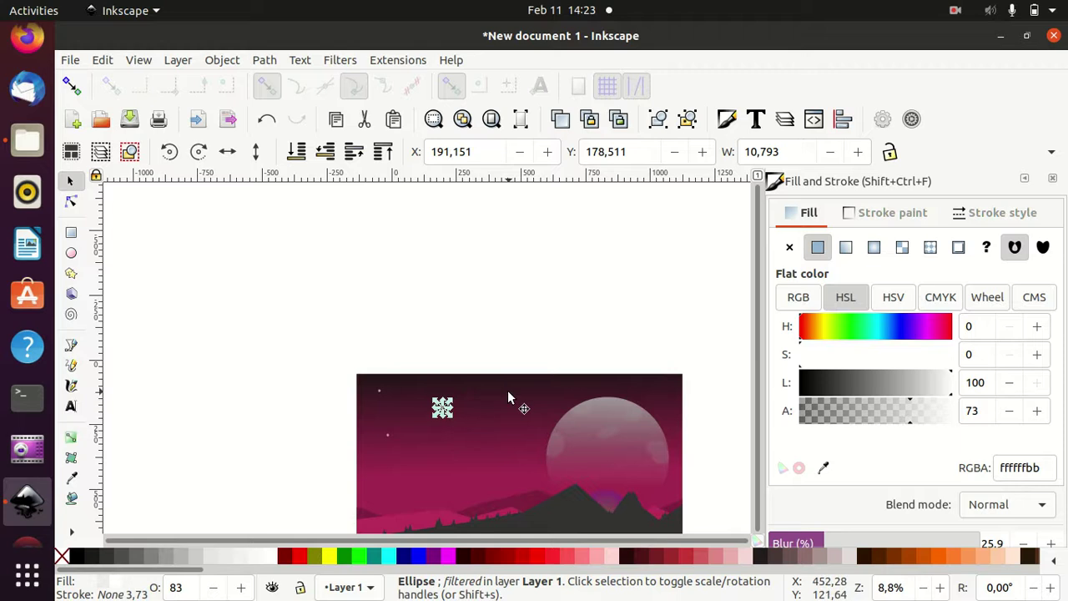
key("ctrl+v")
key("ctrl+v")
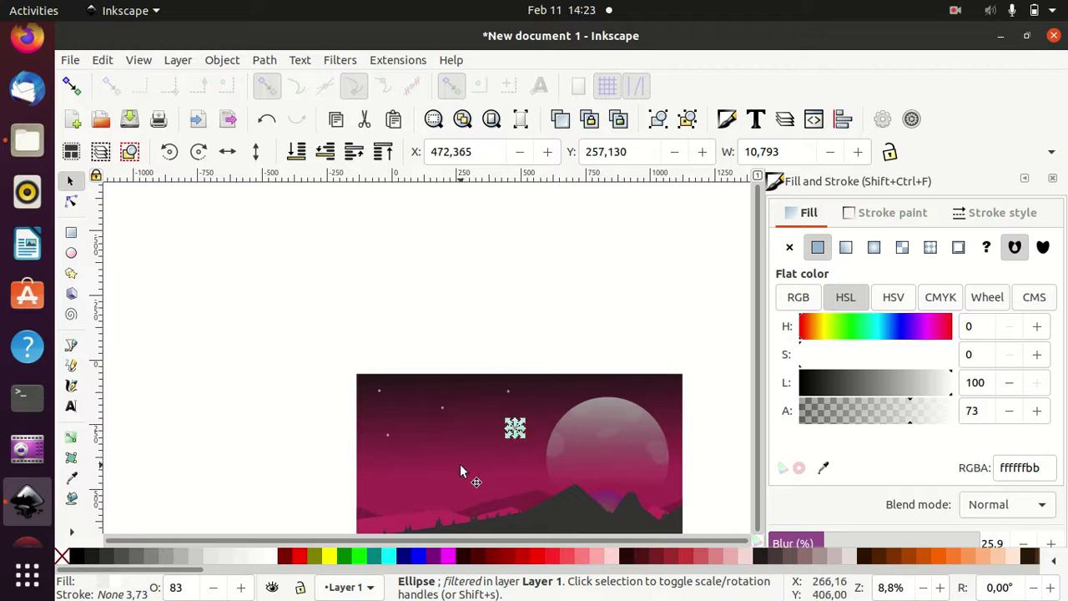
key("ctrl+v")
key("ctrl+v")
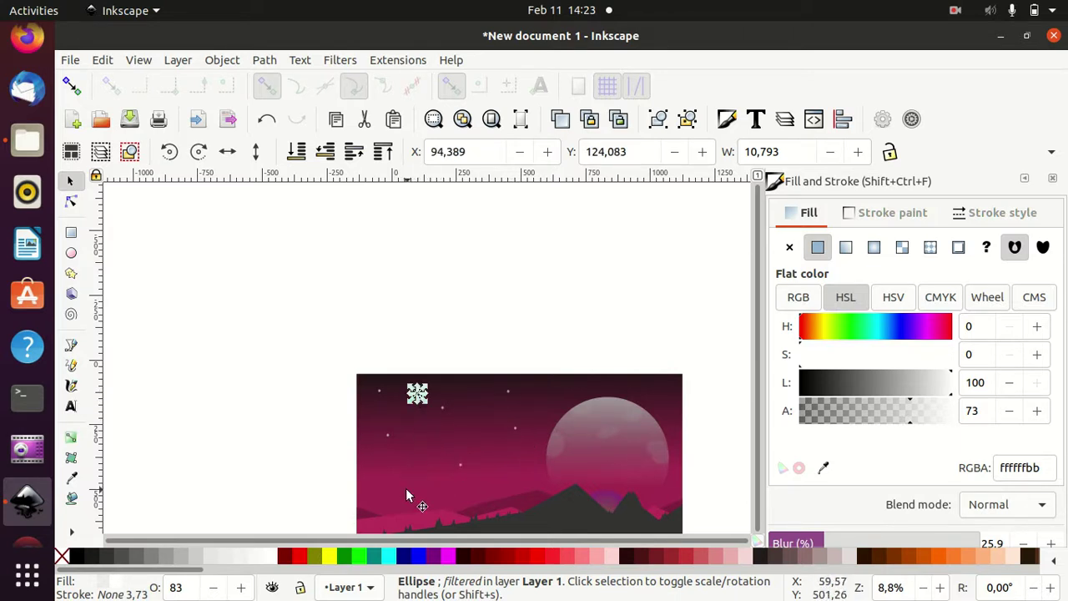
key("ctrl+v")
key("ctrl+v")
key("ctrl+v")
key("ctrl+v")
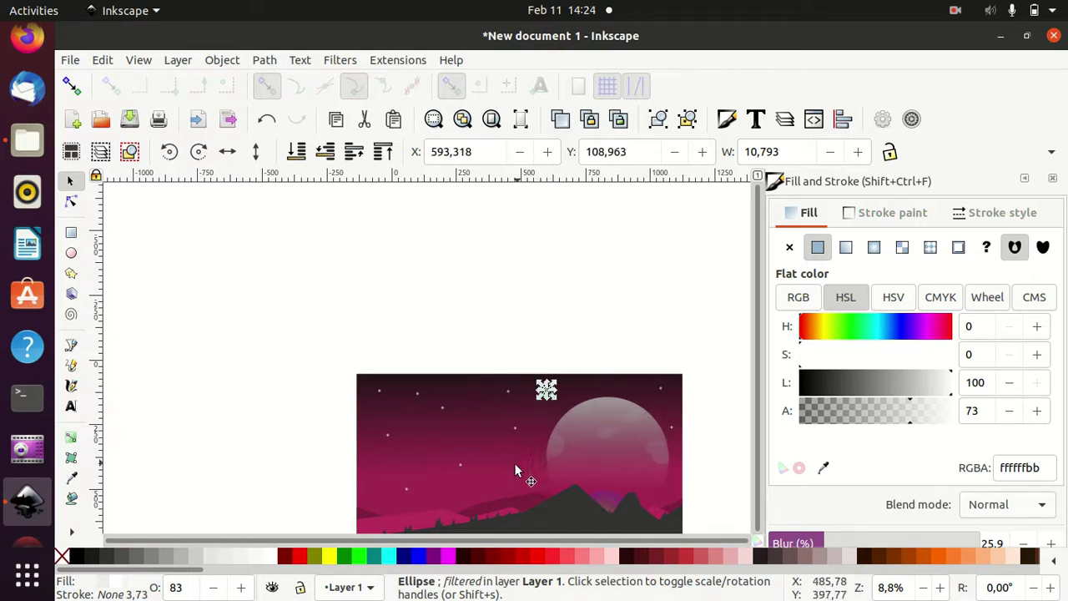
key("ctrl+v")
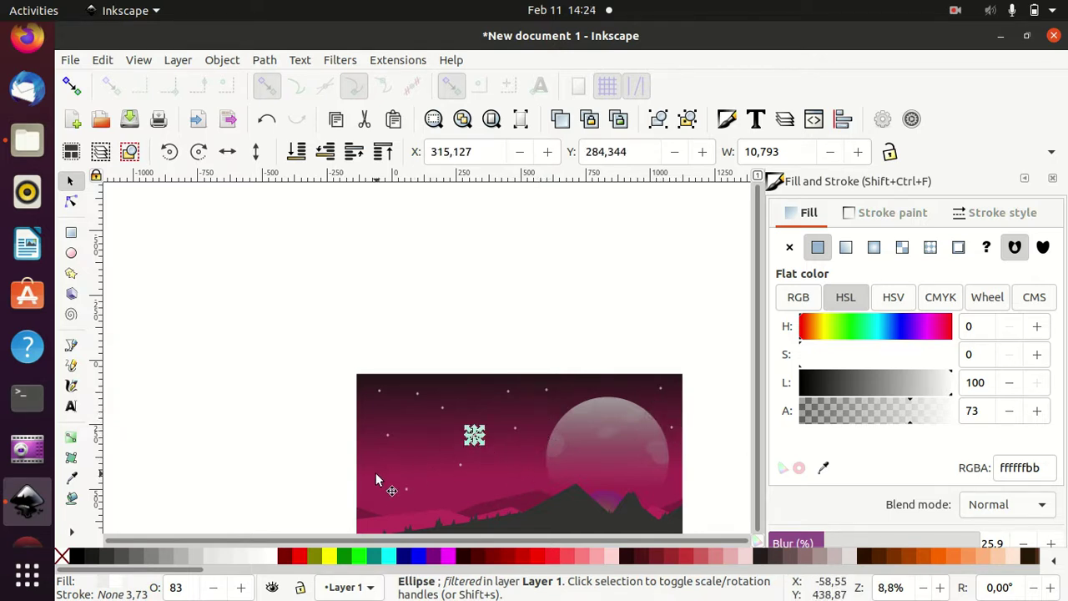
key("ctrl+v")
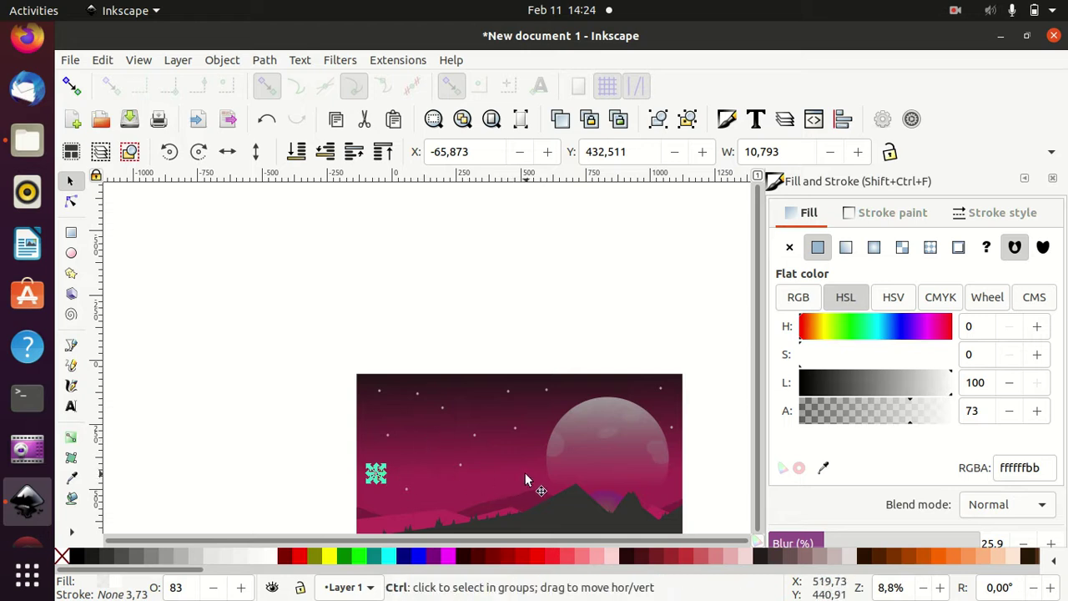
key("ctrl+z")
key("ctrl+v")
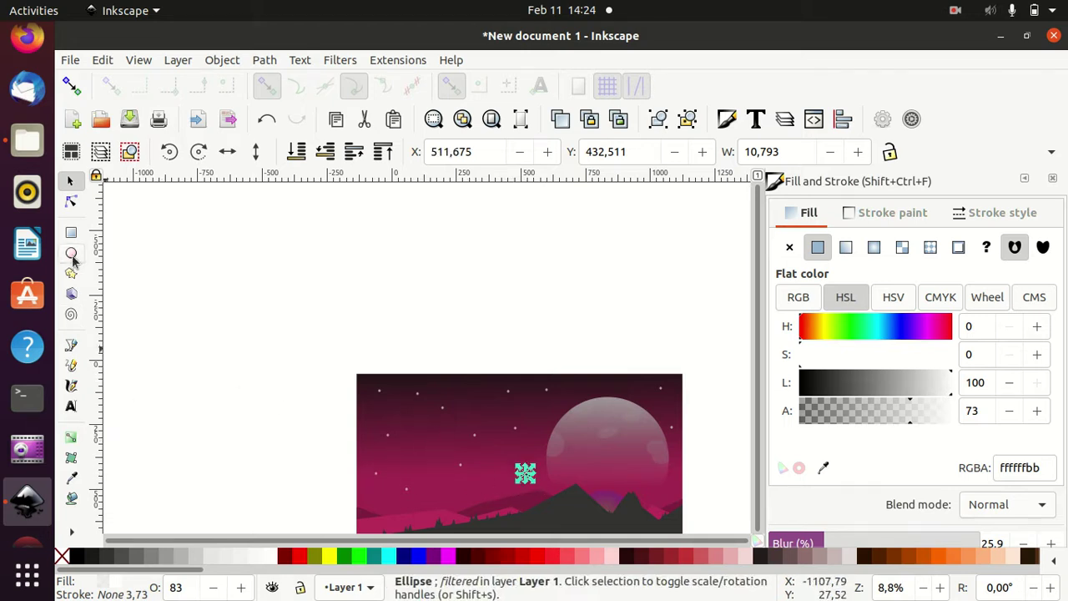
- Draw a long thin ellipse in the left sky and tilt it slightly upward
left_click(71, 255)
left_click_drag(402, 458, 437, 455)
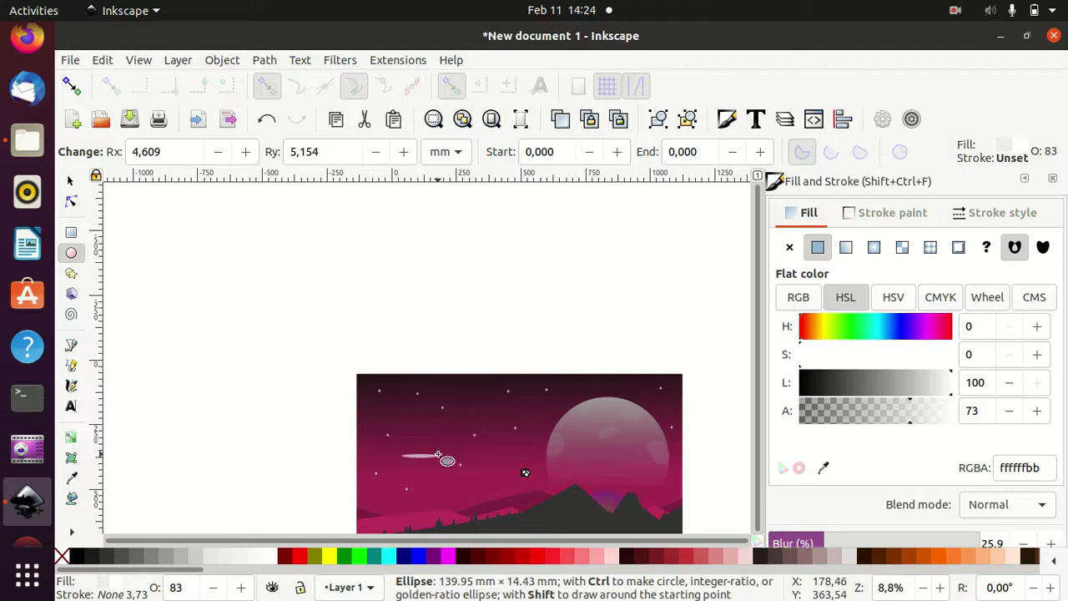
key("s")
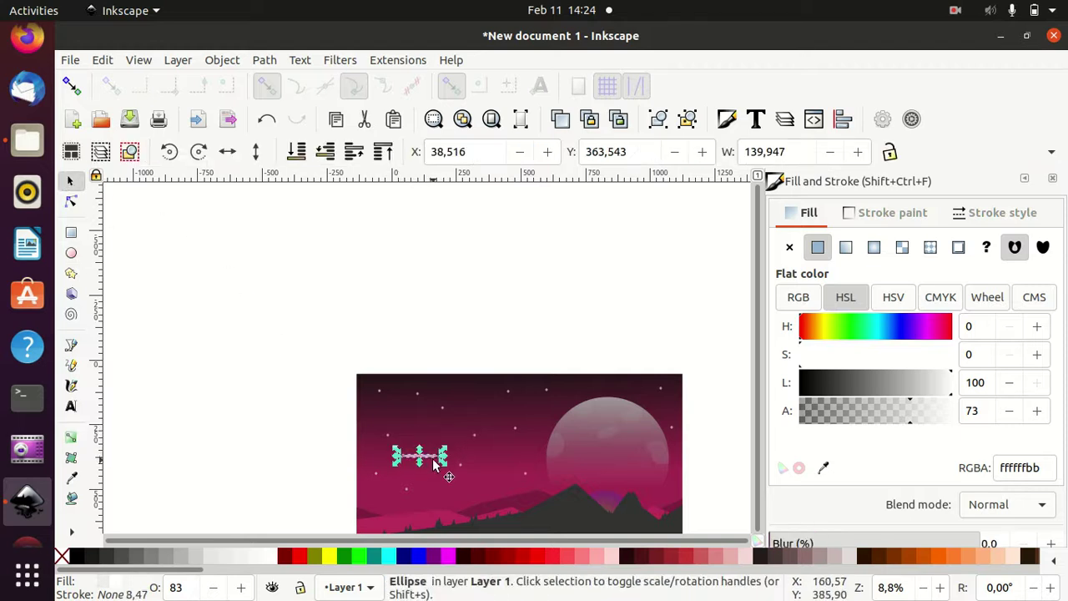
left_click(429, 454)
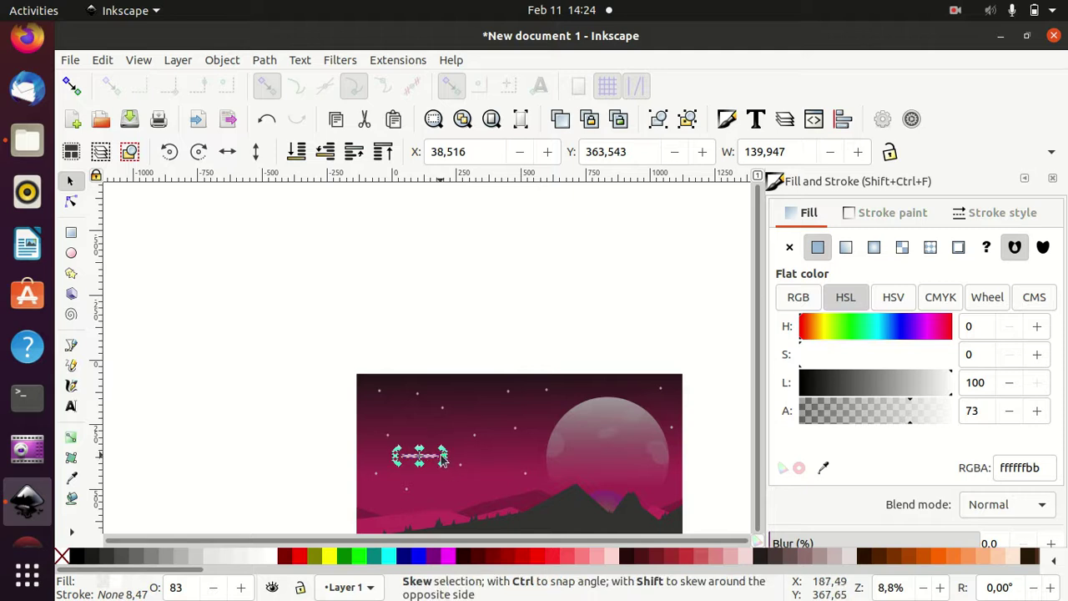
left_click_drag(443, 451, 441, 451)
- Give the streak fill alpha 42, 33.5% blur and 95% opacity
scroll(889, 442, "down", 1)
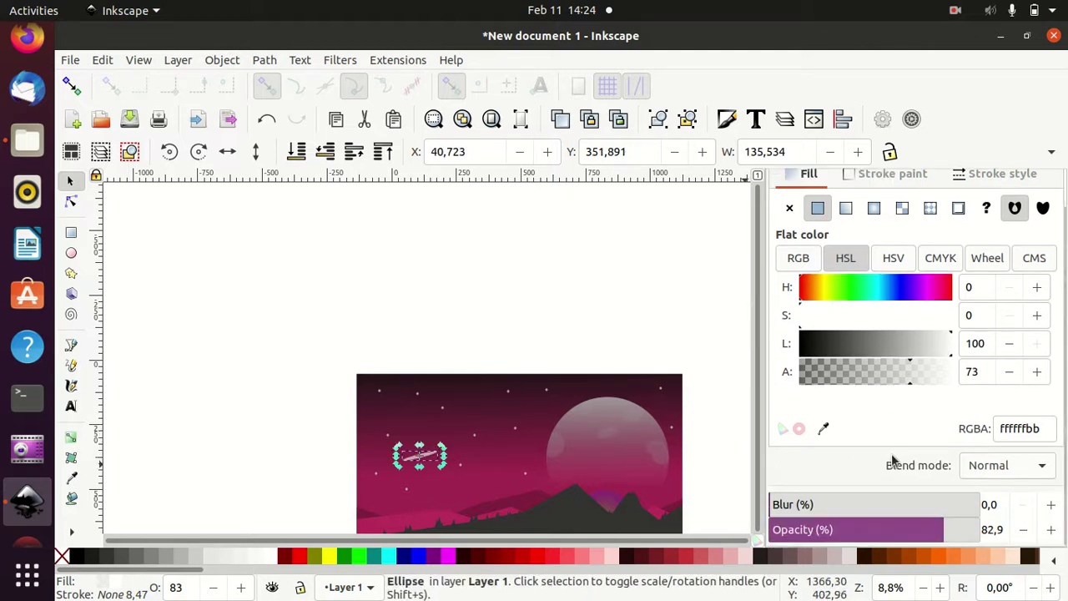
left_click_drag(892, 376, 862, 377)
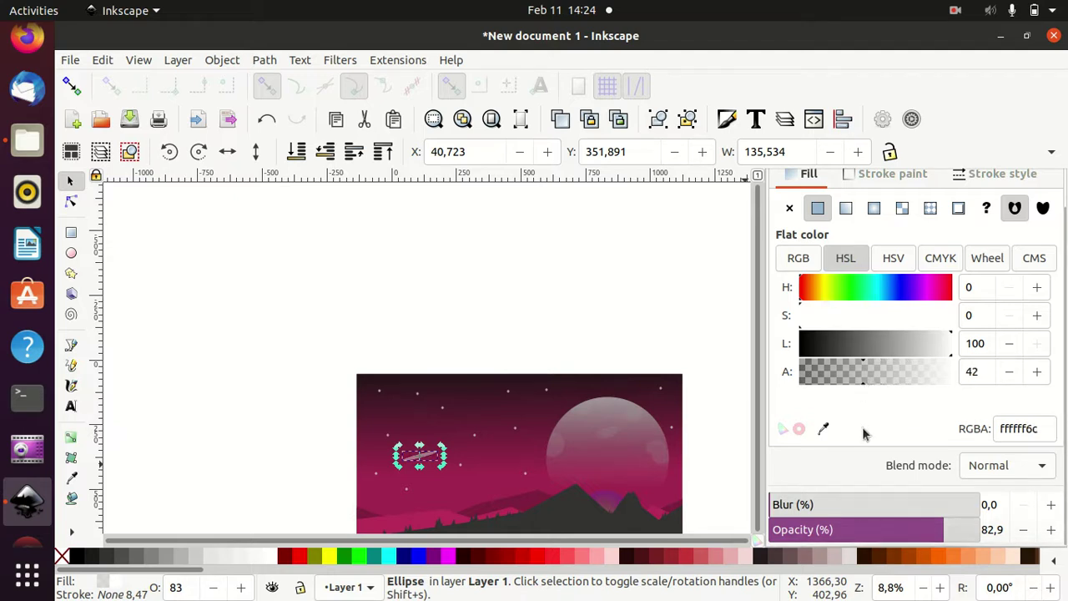
left_click_drag(782, 505, 824, 505)
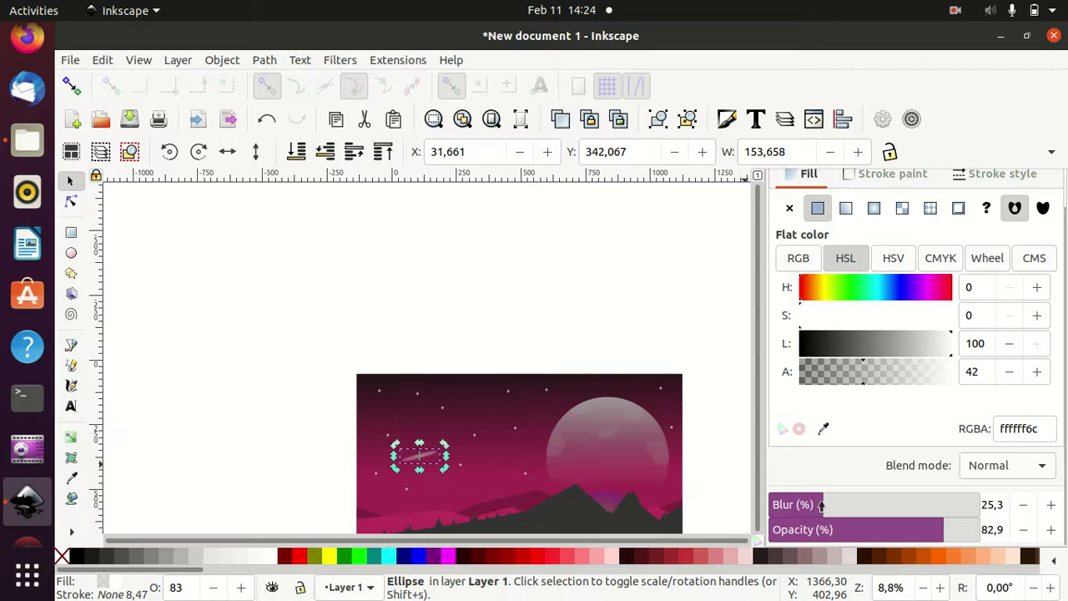
left_click_drag(929, 528, 969, 529)
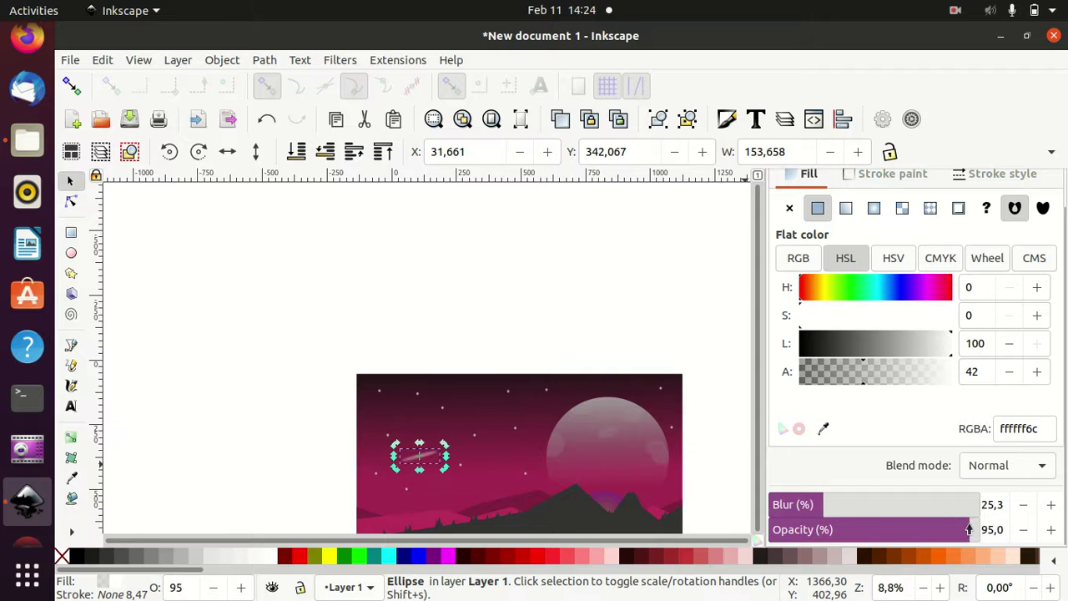
left_click_drag(839, 506, 840, 506)
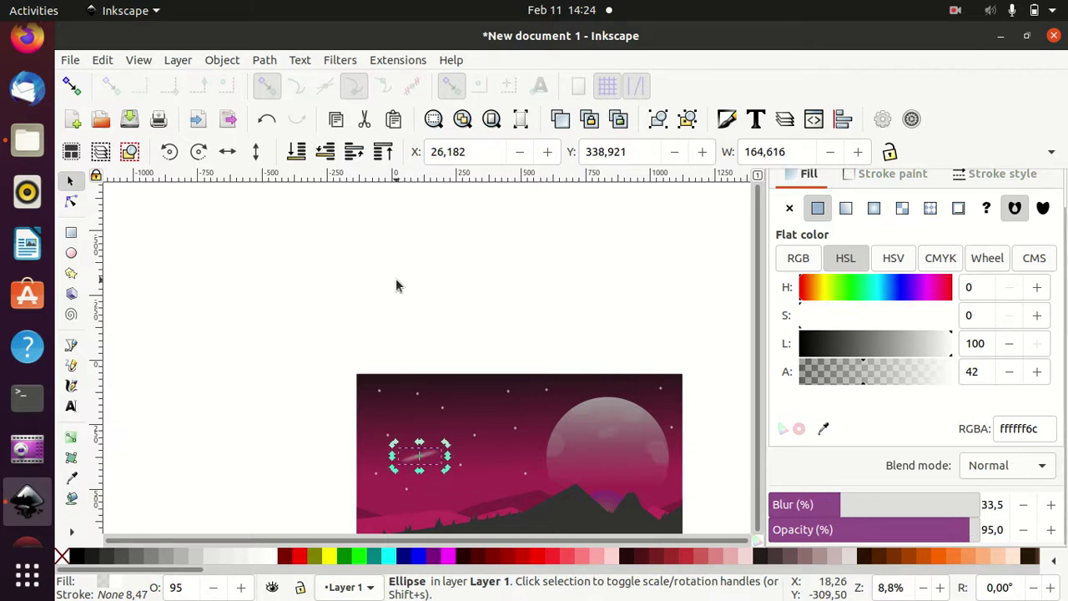
key("Escape")
left_click(424, 457)
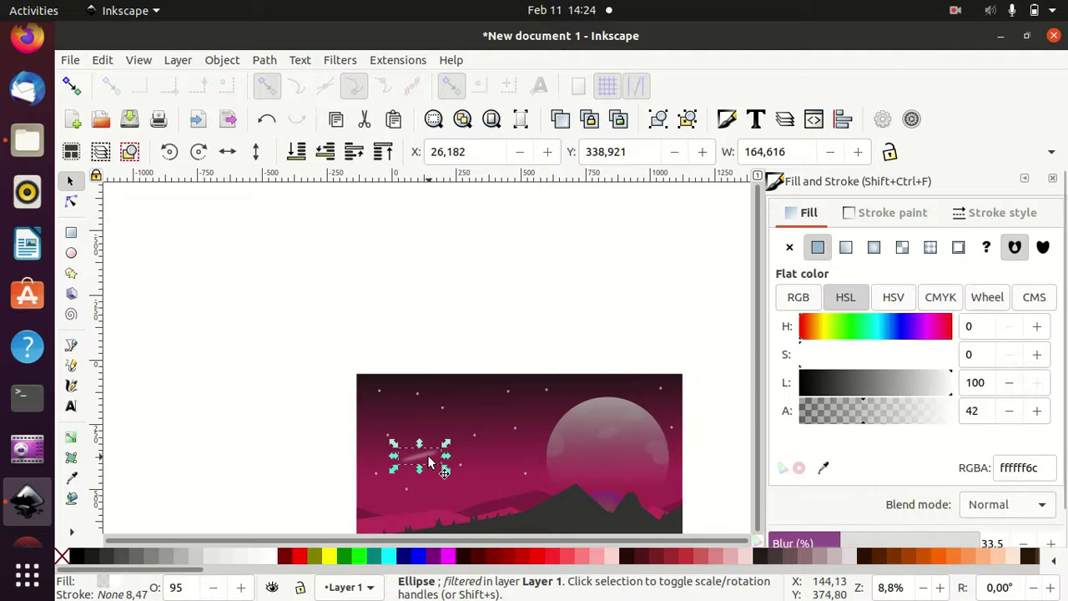
- Move one streak toward the moon, flatten it, and shrink and reposition the lower streak
mouse_move(424, 457)
left_mouse_down()
mouse_move(665, 420)
mouse_move(665, 436)
mouse_move(639, 393)
mouse_move(685, 406)
mouse_move(489, 409)
mouse_move(468, 394)
mouse_move(486, 406)
mouse_move(469, 408)
left_mouse_up()
scroll(544, 441, "up", 5, "ctrl")
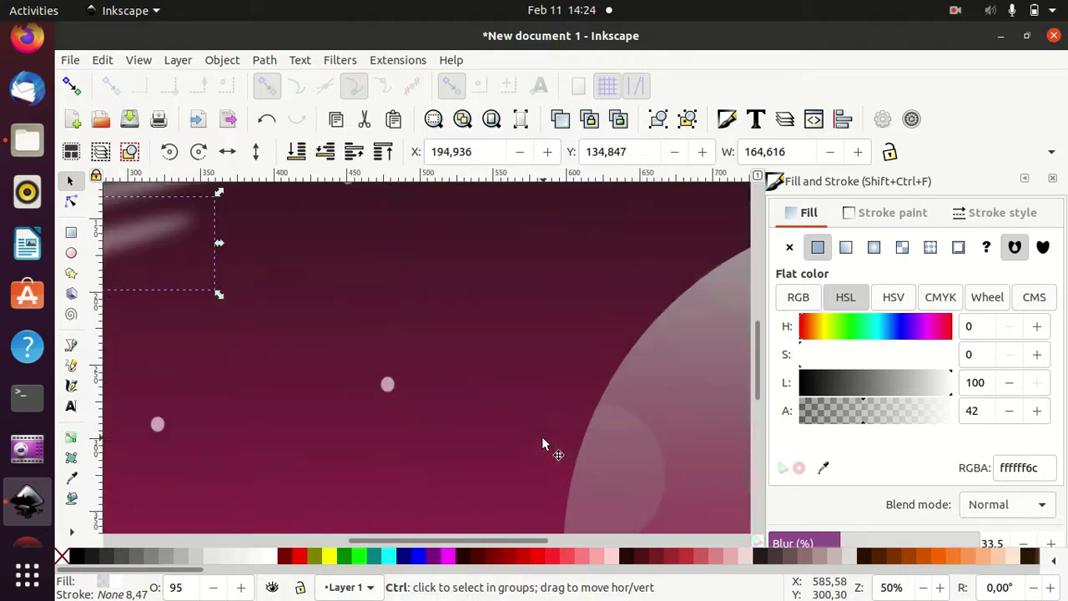
left_click_drag(137, 267, 395, 331)
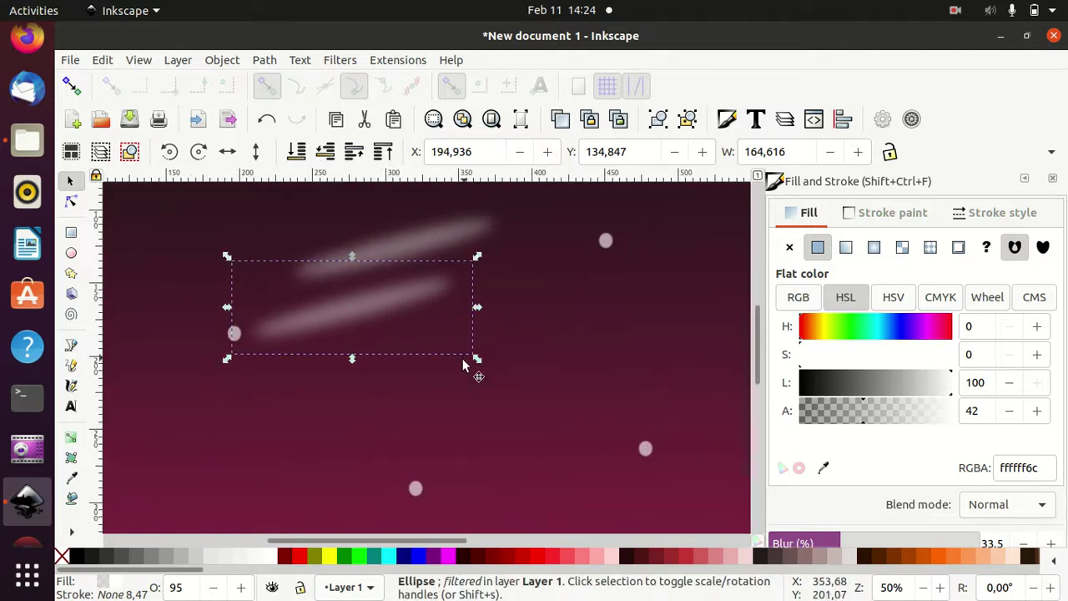
mouse_move(352, 359)
left_mouse_down()
mouse_move(352, 328)
mouse_move(364, 349)
left_mouse_up()
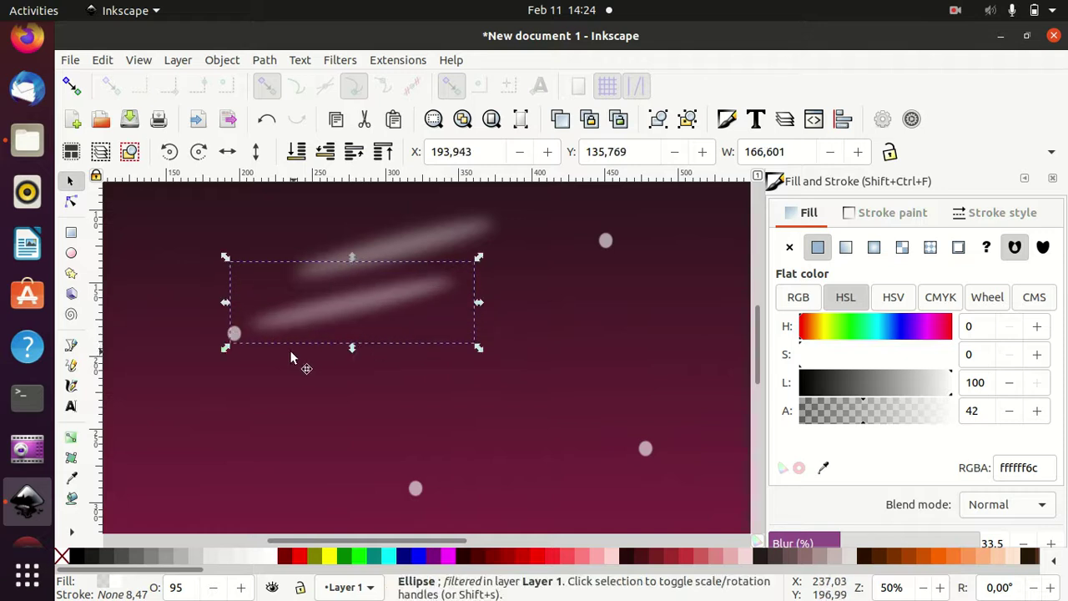
left_click_drag(226, 348, 327, 322)
left_click_drag(389, 307, 294, 348)
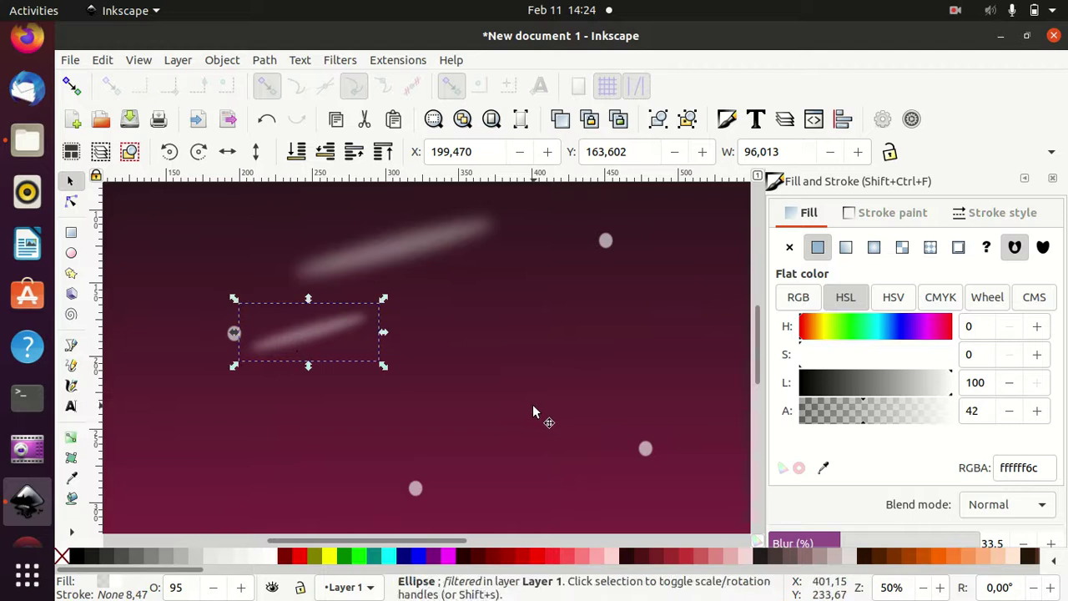
- Move the upper blurred streak right toward the moon
left_click(435, 244)
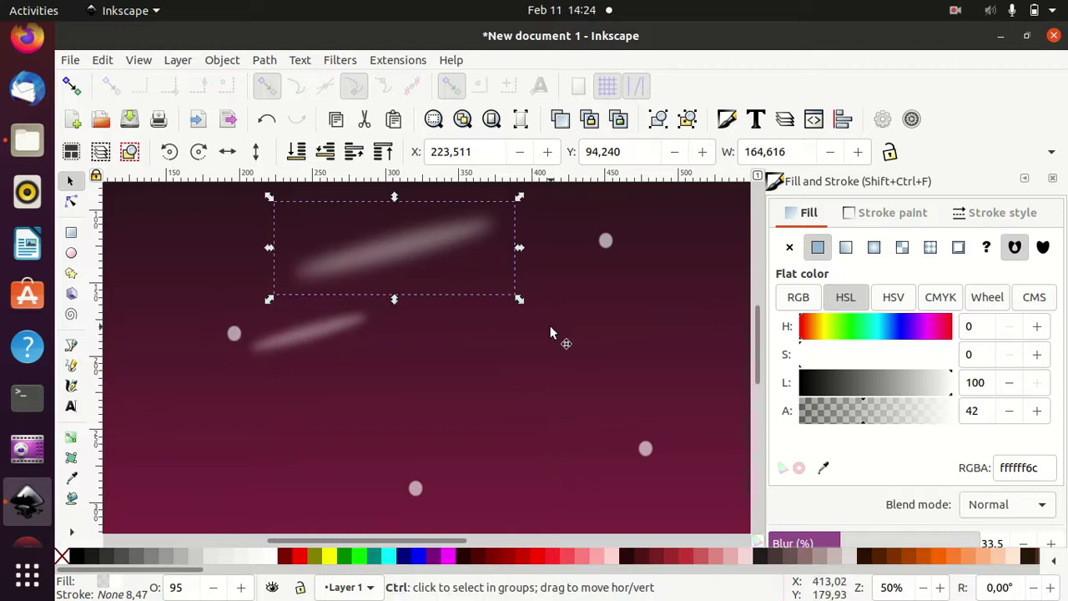
scroll(550, 332, "up", 1)
scroll(550, 327, "down", 3)
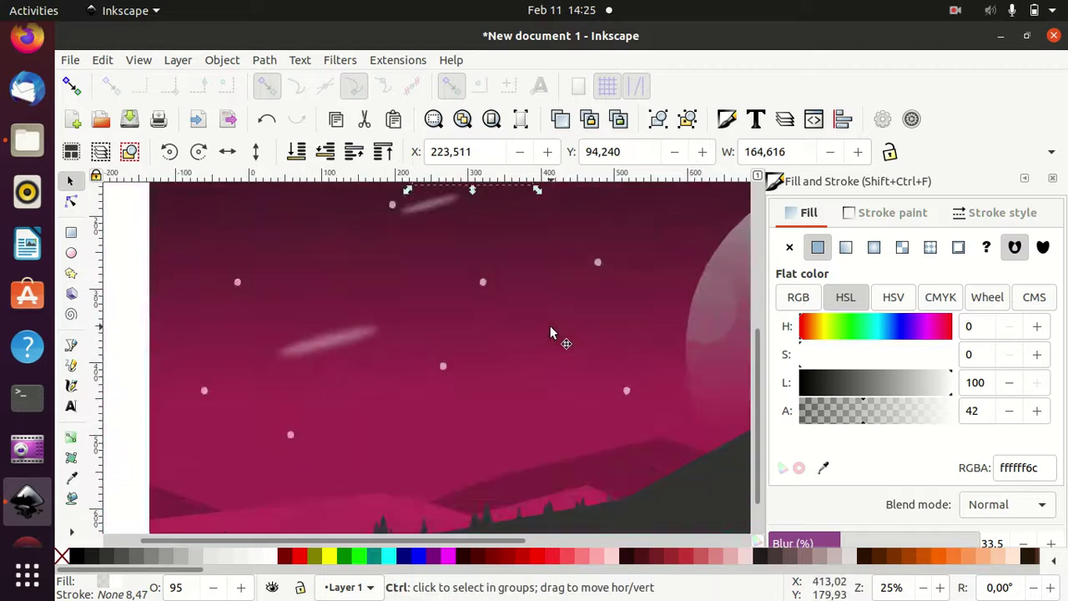
scroll(550, 327, "down", 2)
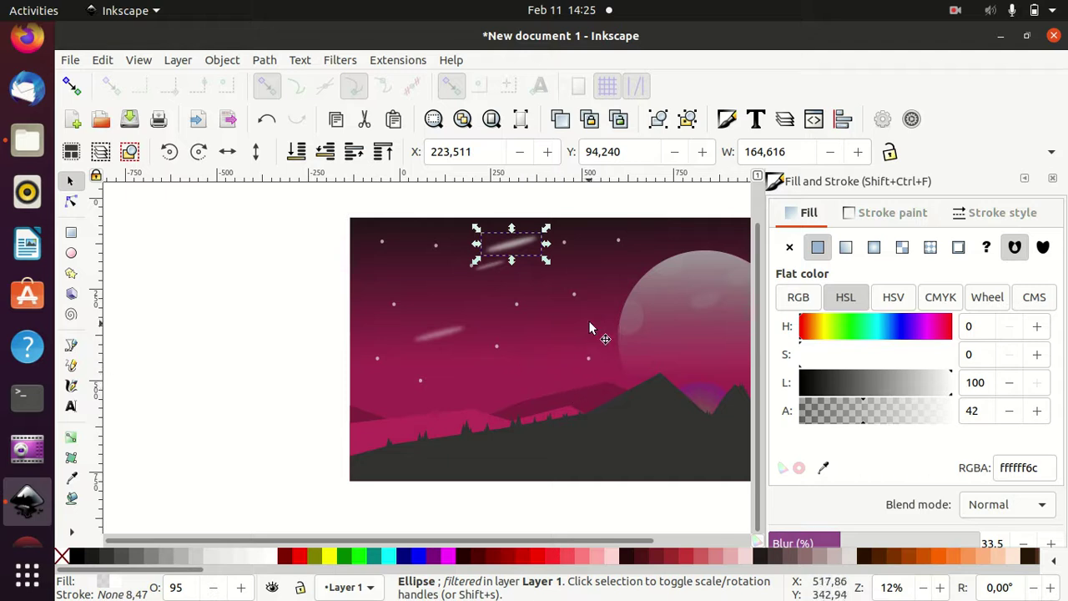
left_click(589, 326)
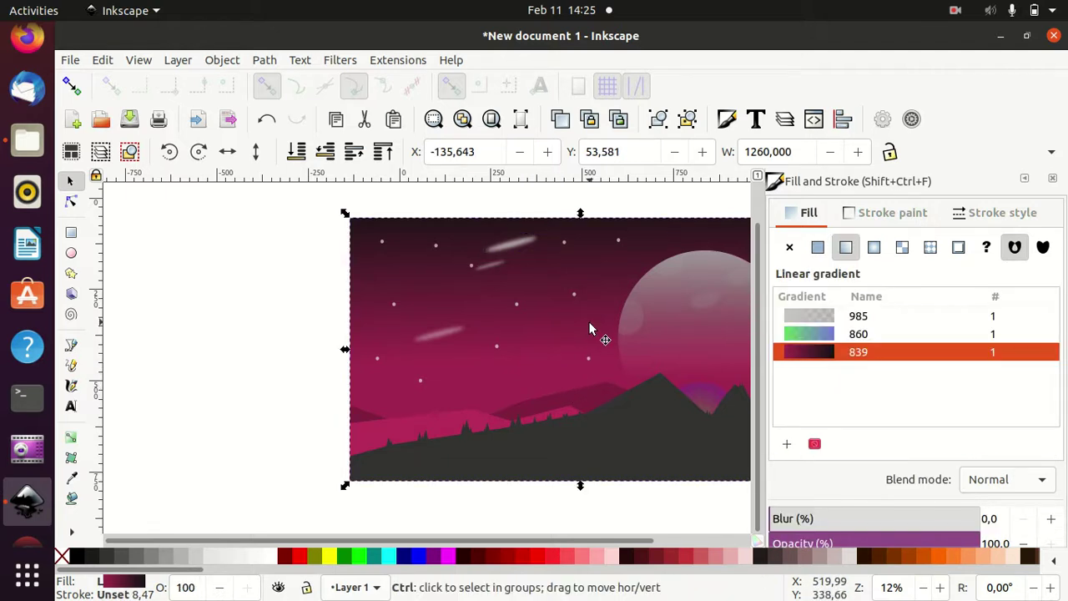
left_click(587, 332, "ctrl")
mouse_move(587, 332)
left_mouse_down()
mouse_move(622, 329)
mouse_move(613, 326)
left_mouse_up()
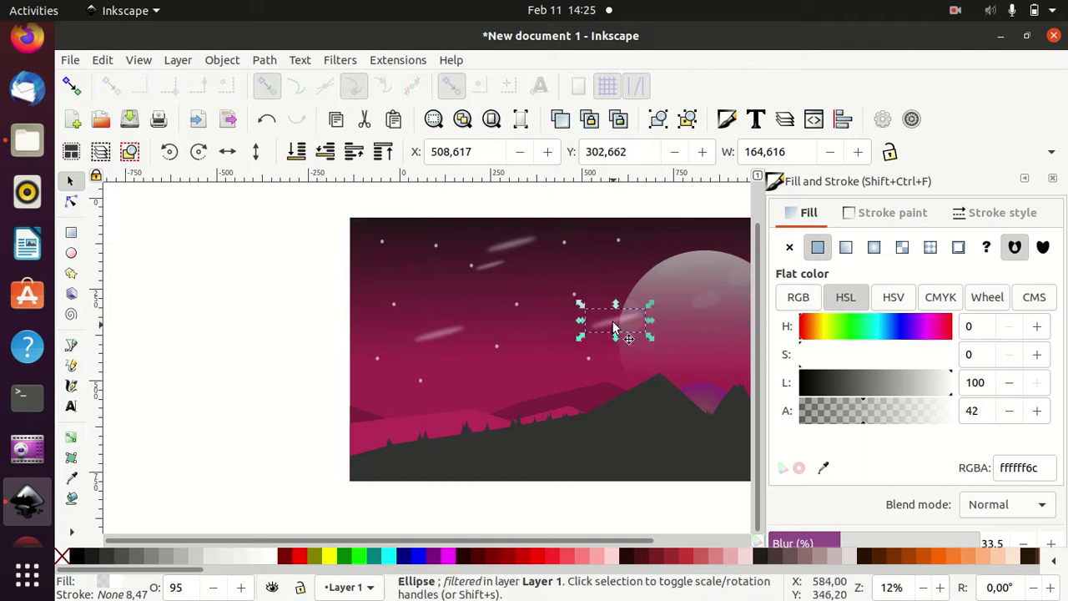
- Adjust the streak's stacking order and place it beside the moon
left_click(322, 157)
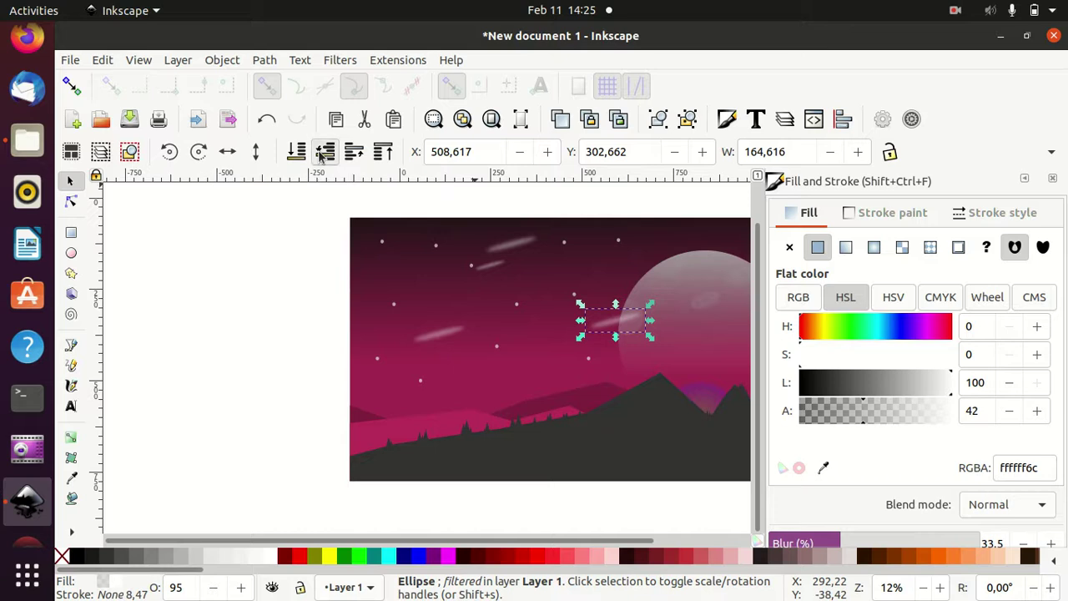
left_click(322, 157)
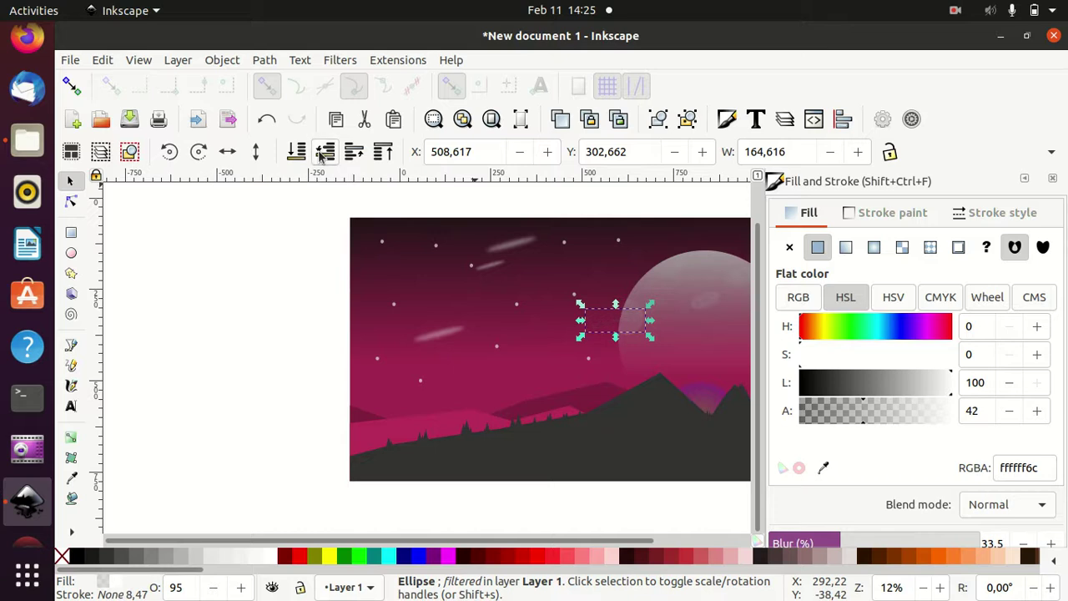
left_click(355, 157)
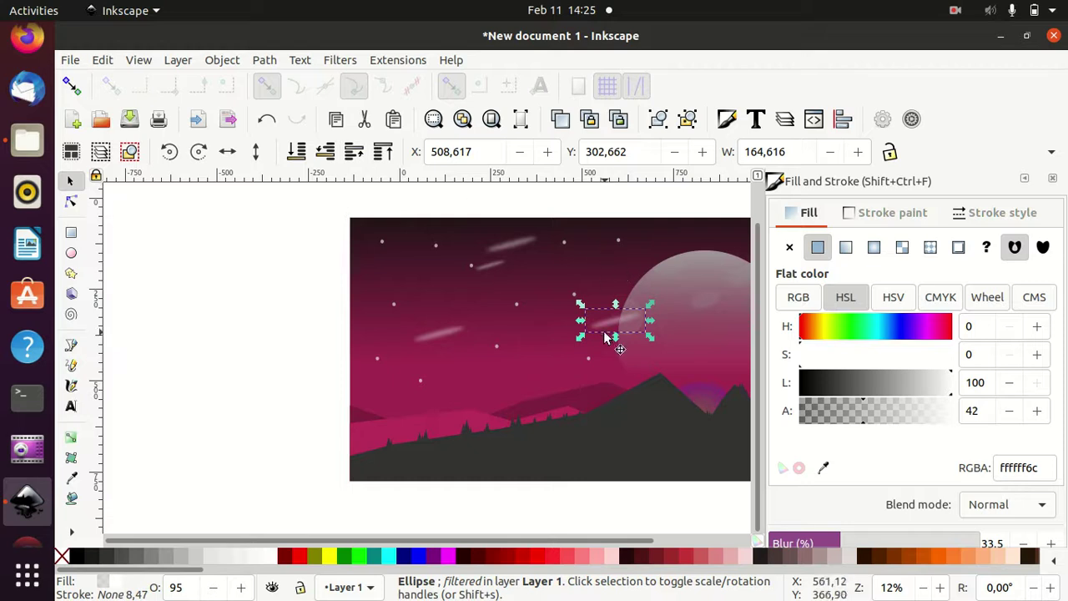
left_click_drag(604, 327, 570, 307)
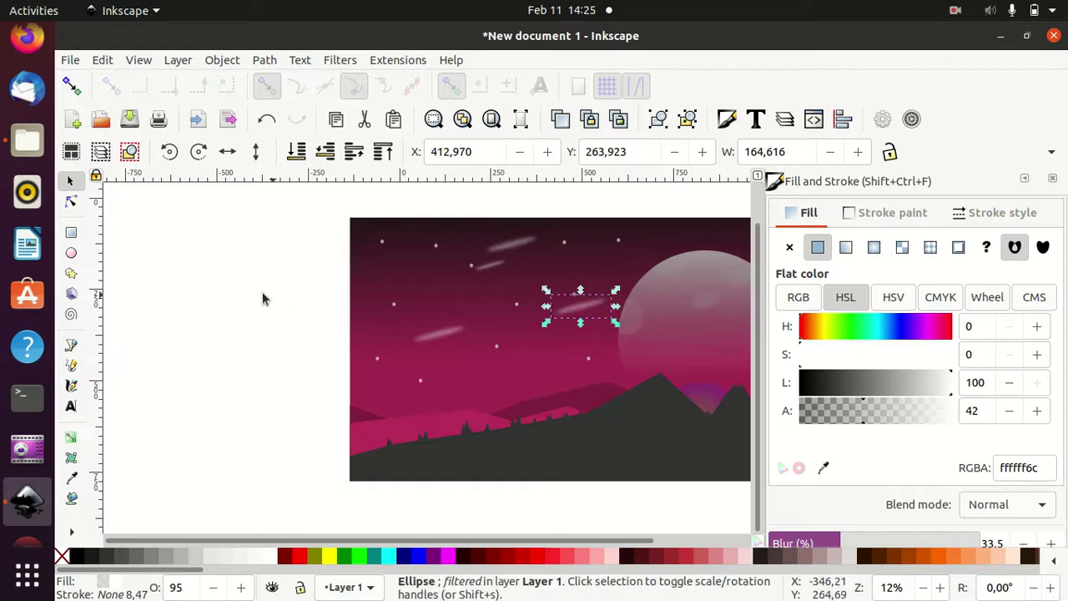
left_click(258, 290)
scroll(257, 290, "down", 1)
scroll(257, 289, "down", 1)
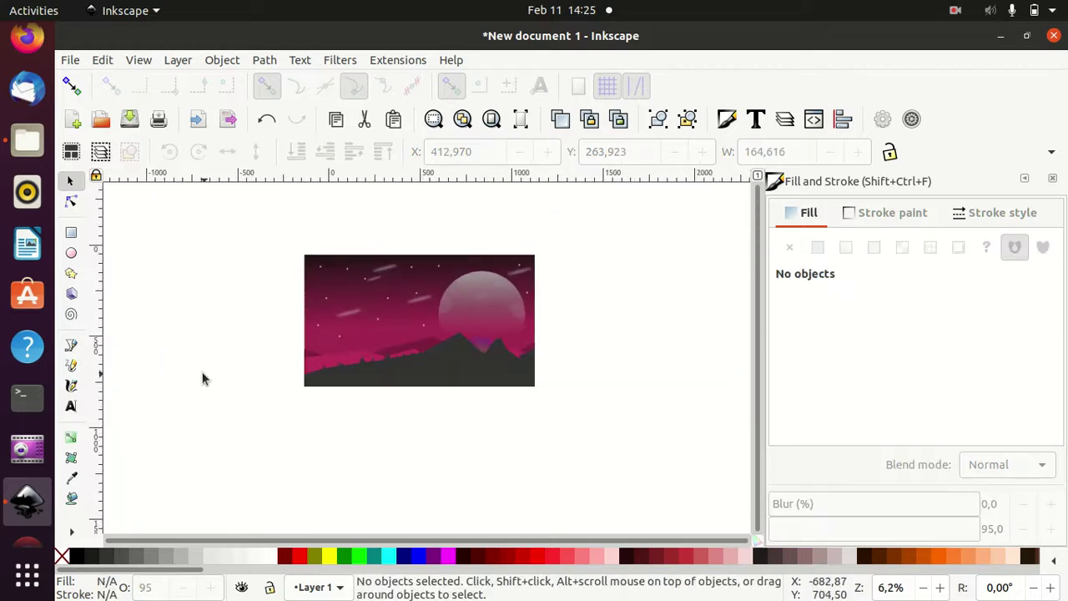
left_click(70, 409)
scroll(384, 443, "up", 5)
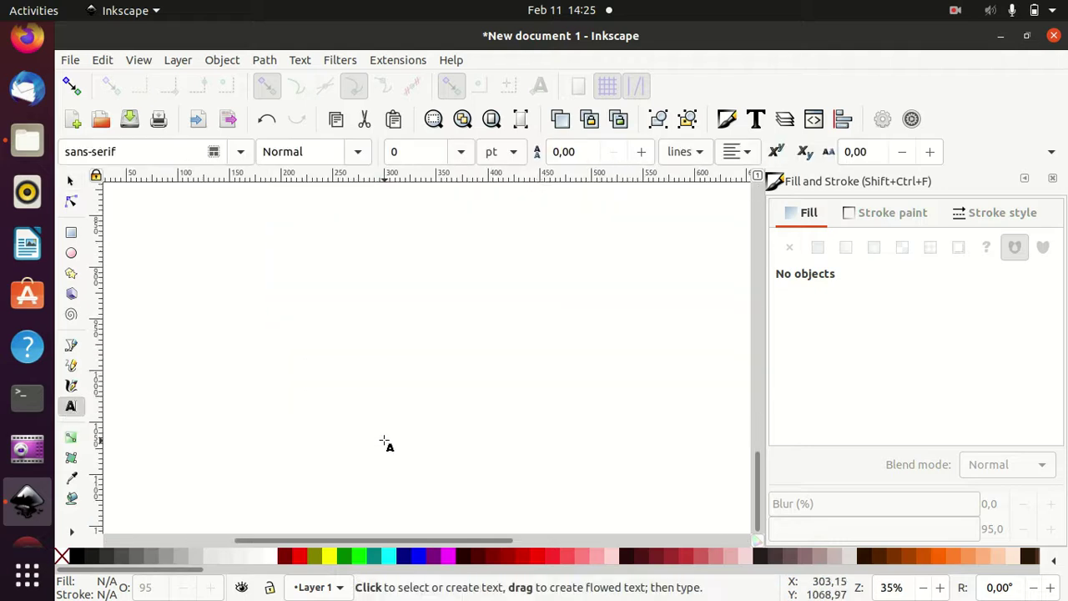
scroll(435, 446, "up", 5)
scroll(289, 518, "up", 3)
scroll(162, 475, "up", 2)
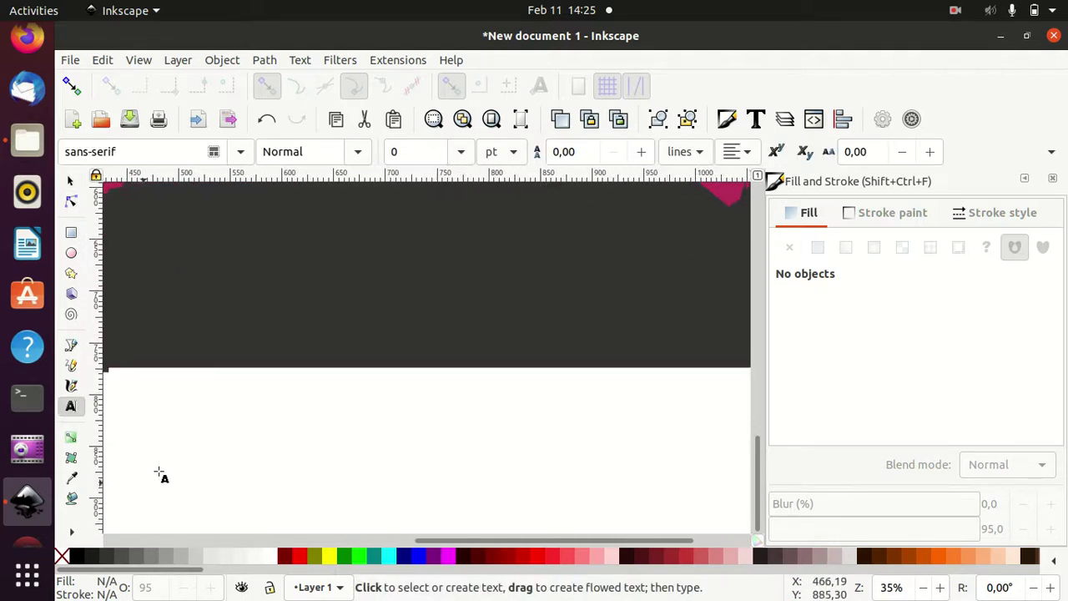
scroll(236, 518, "right", 10)
scroll(236, 517, "left", 5)
scroll(446, 505, "down", 1)
left_click(472, 407)
scroll(512, 404, "up", 3, "ctrl")
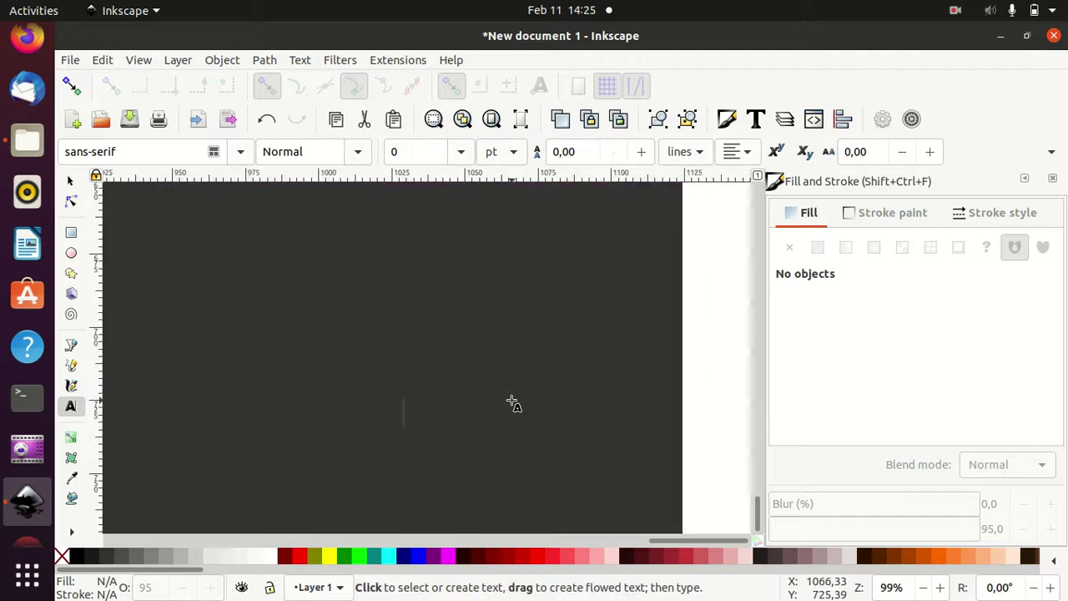
scroll(513, 403, "up", 1, "ctrl")
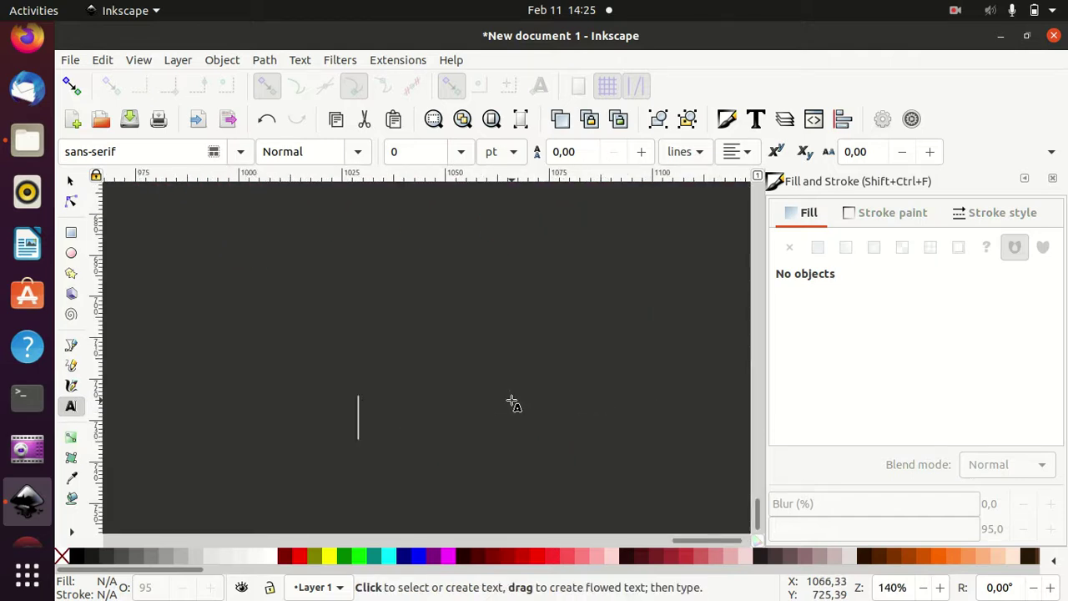
type("@teart")
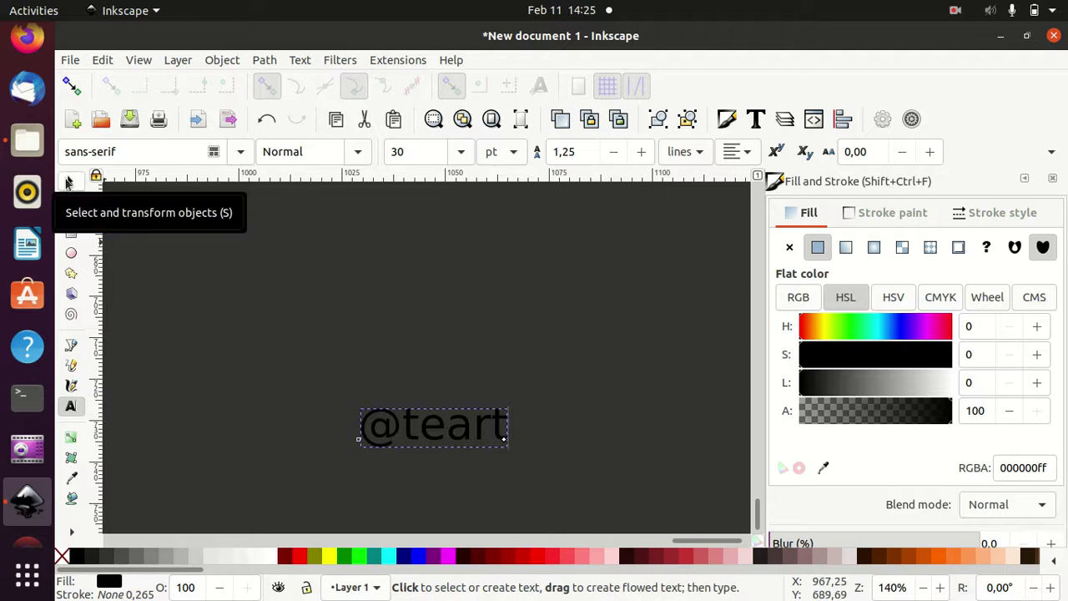
key("ctrl+a")
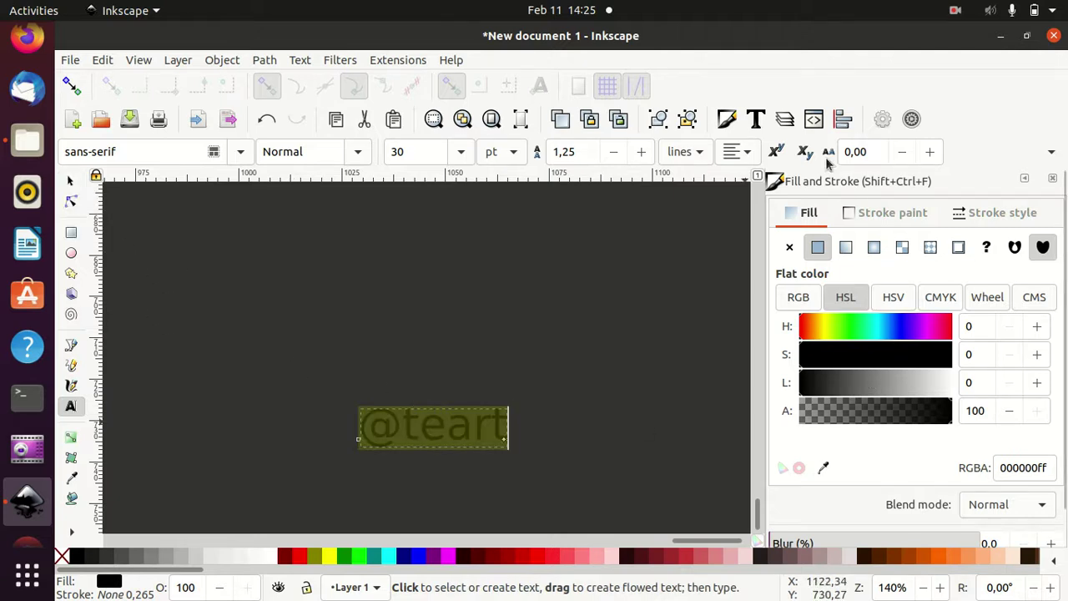
left_click(757, 121)
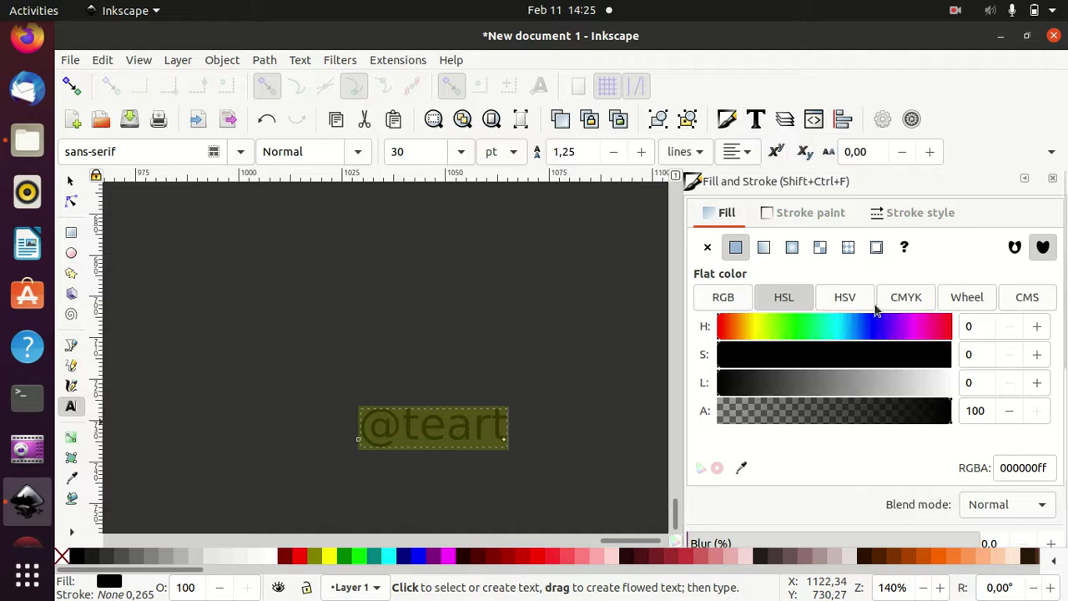
scroll(891, 375, "down", 3)
scroll(893, 383, "up", 3)
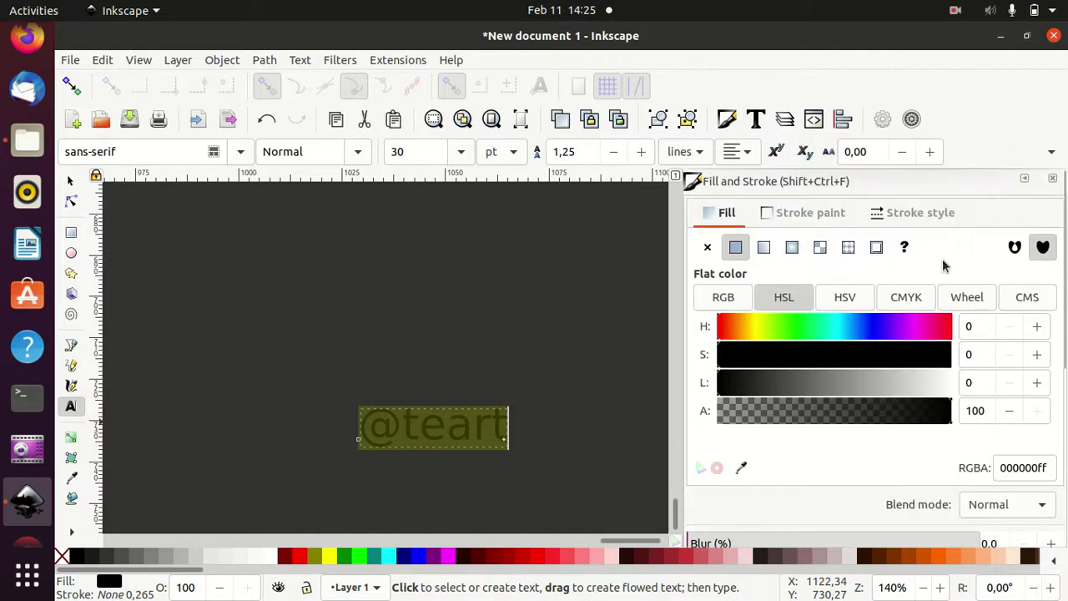
left_click(1022, 181)
scroll(763, 300, "down", 2)
scroll(762, 315, "down", 1)
scroll(763, 310, "down", 1)
scroll(763, 311, "down", 1)
scroll(763, 313, "down", 1)
left_click(759, 298)
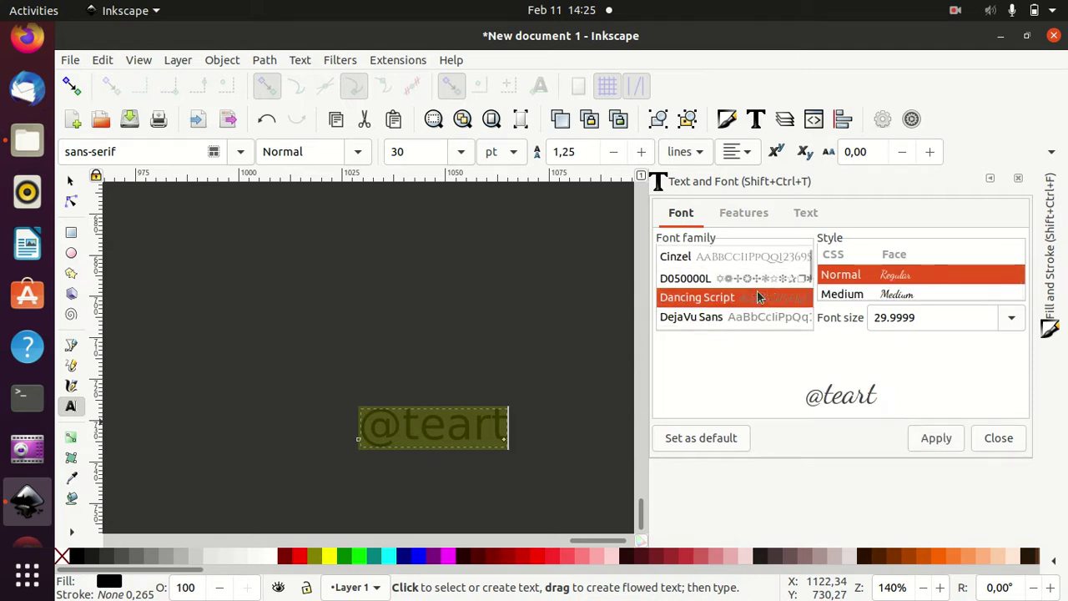
left_click(938, 442)
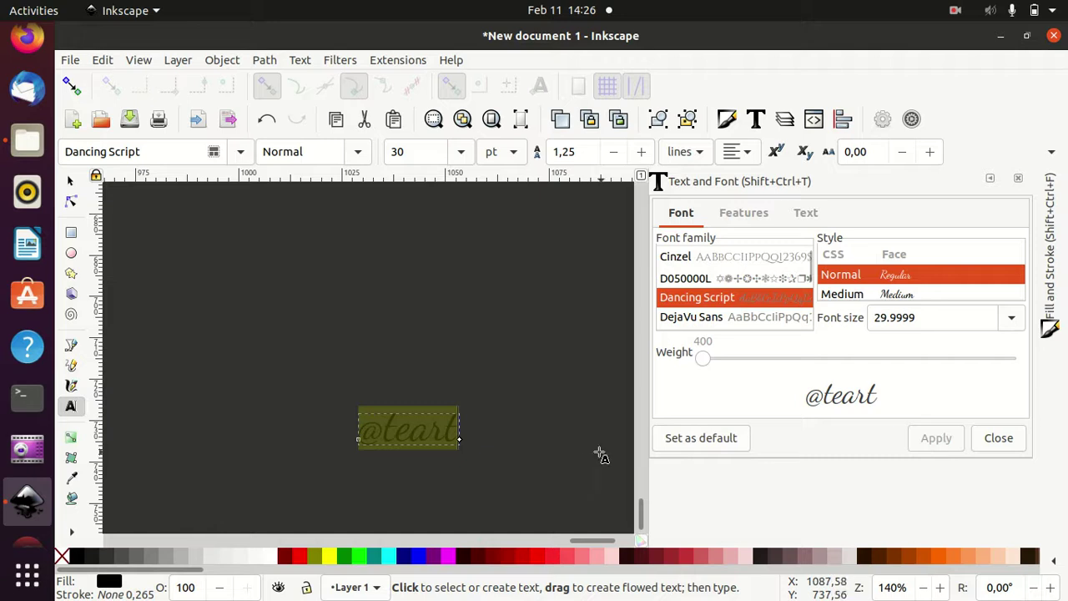
scroll(845, 284, "down", 1)
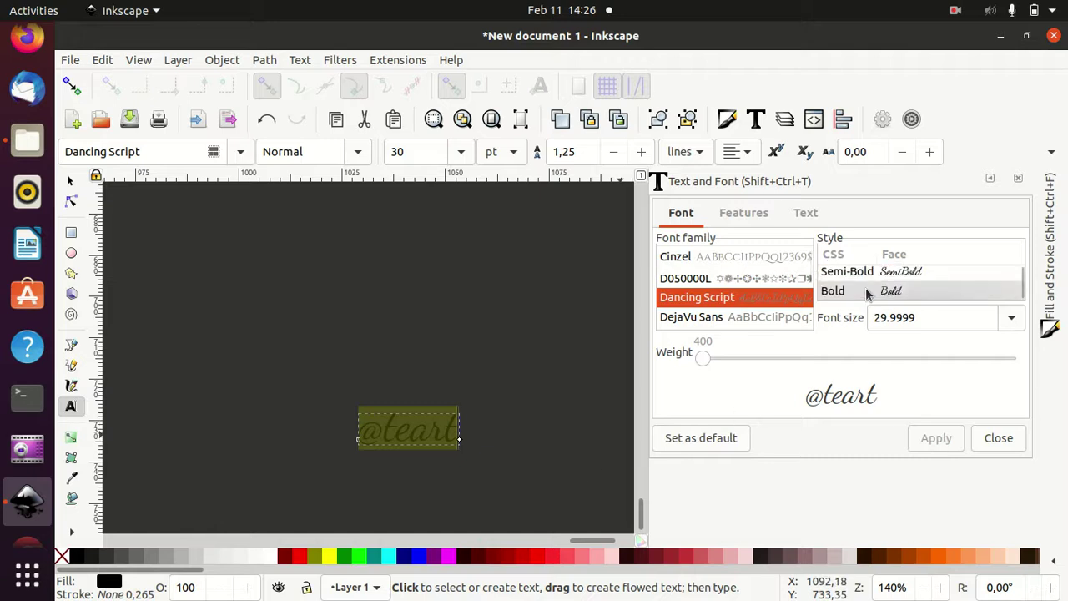
left_click(868, 291)
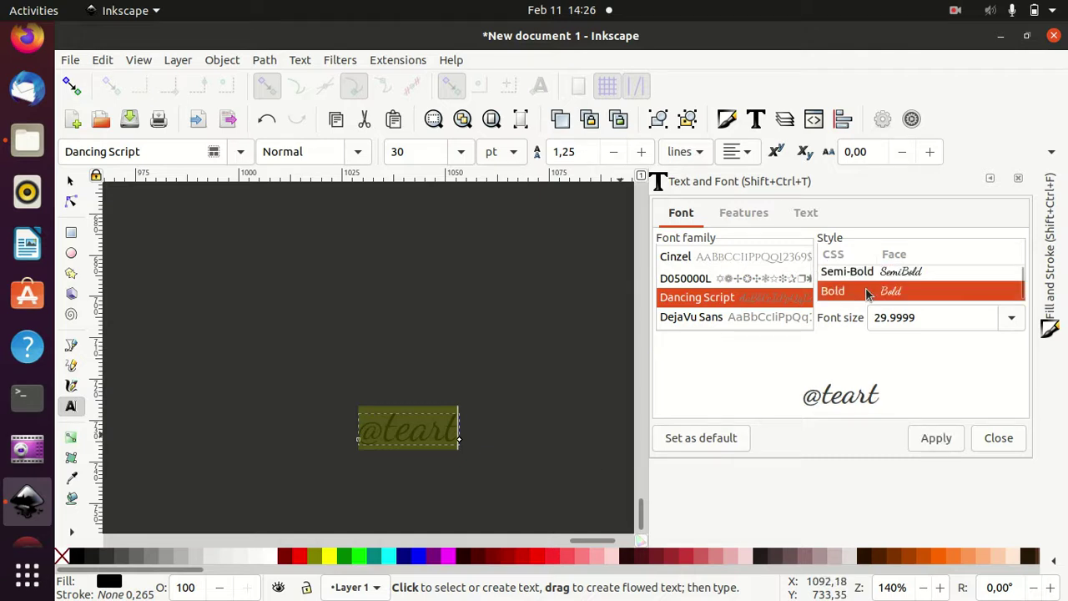
left_click(936, 440)
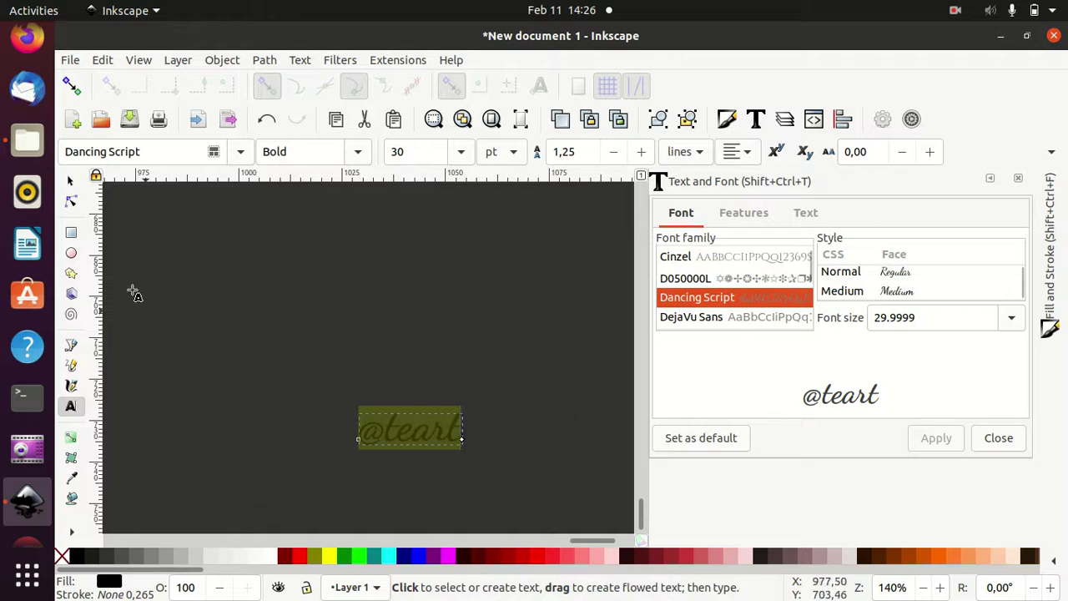
left_click(71, 181)
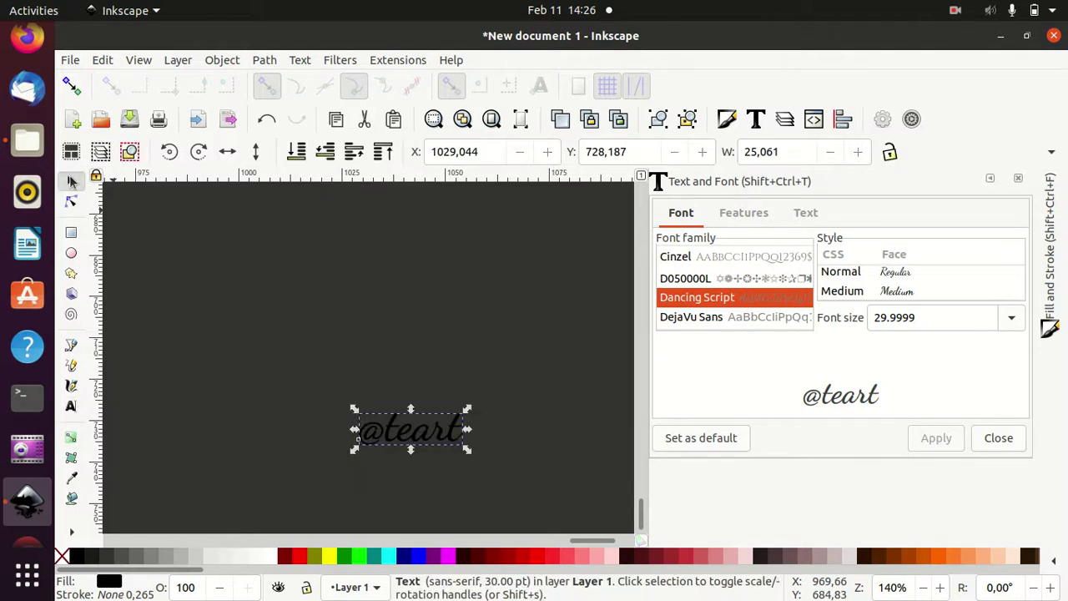
mouse_move(469, 455)
left_mouse_down()
mouse_move(544, 516)
mouse_move(498, 469)
left_mouse_up()
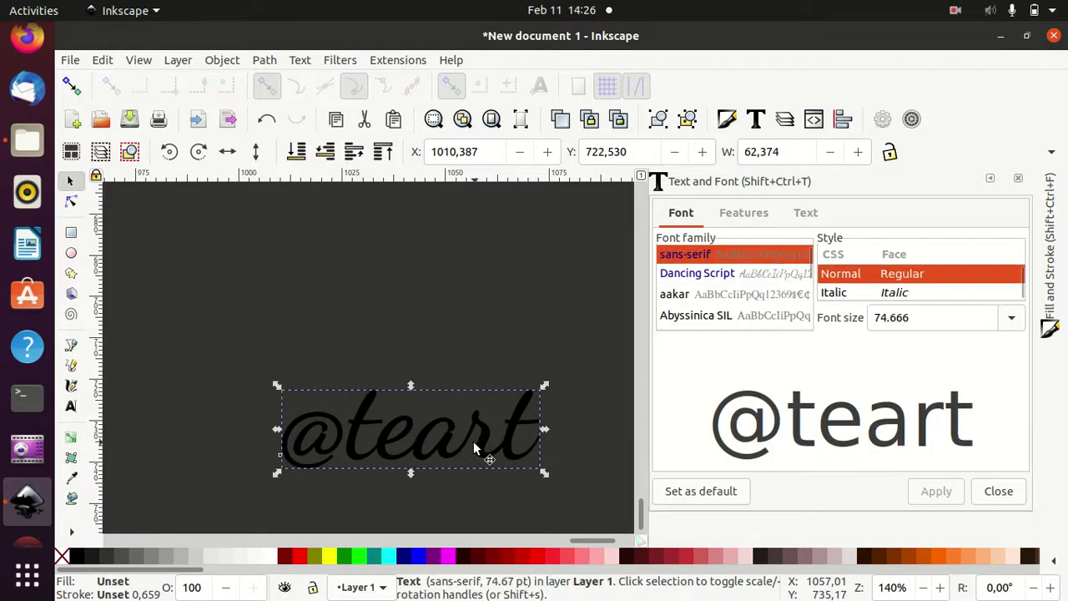
- Give the text a flat light grey outline 1.959 mm wide and lower it one step
left_click(728, 120)
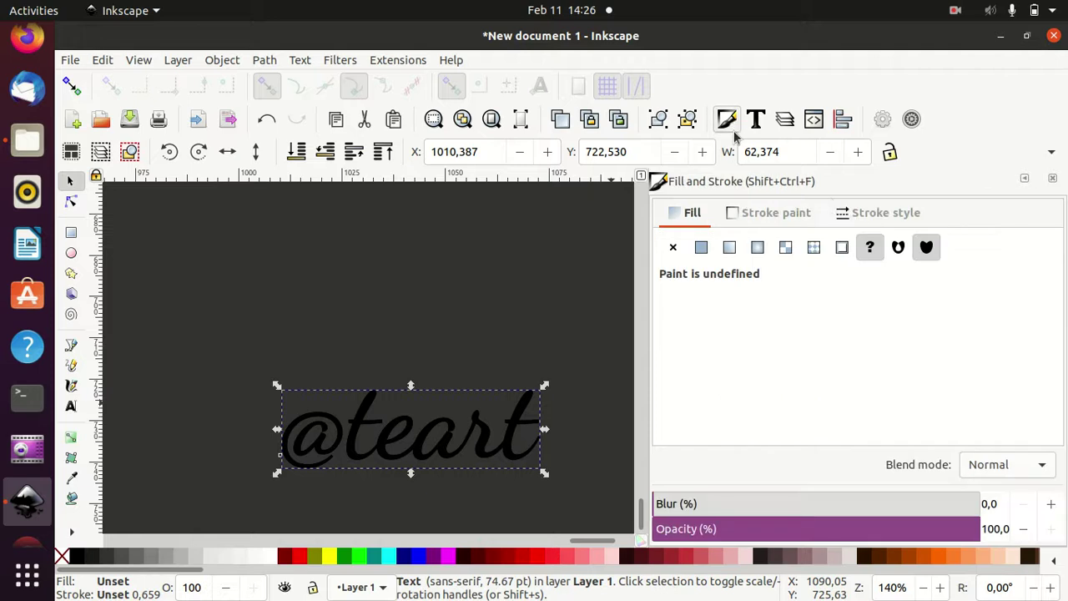
left_click(755, 214)
left_click(702, 247)
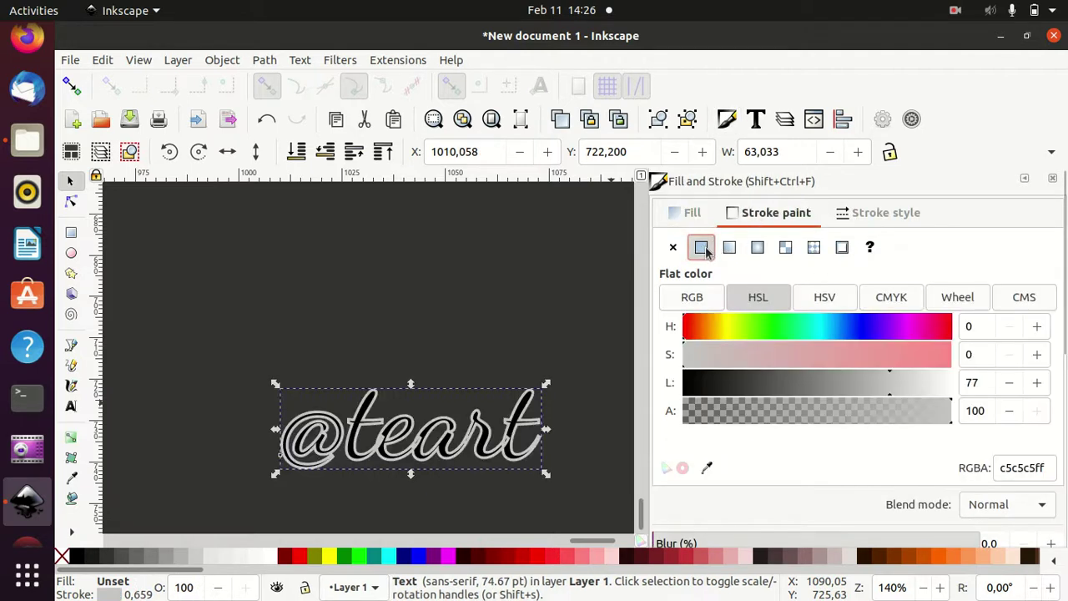
left_click(886, 214)
left_click(807, 249)
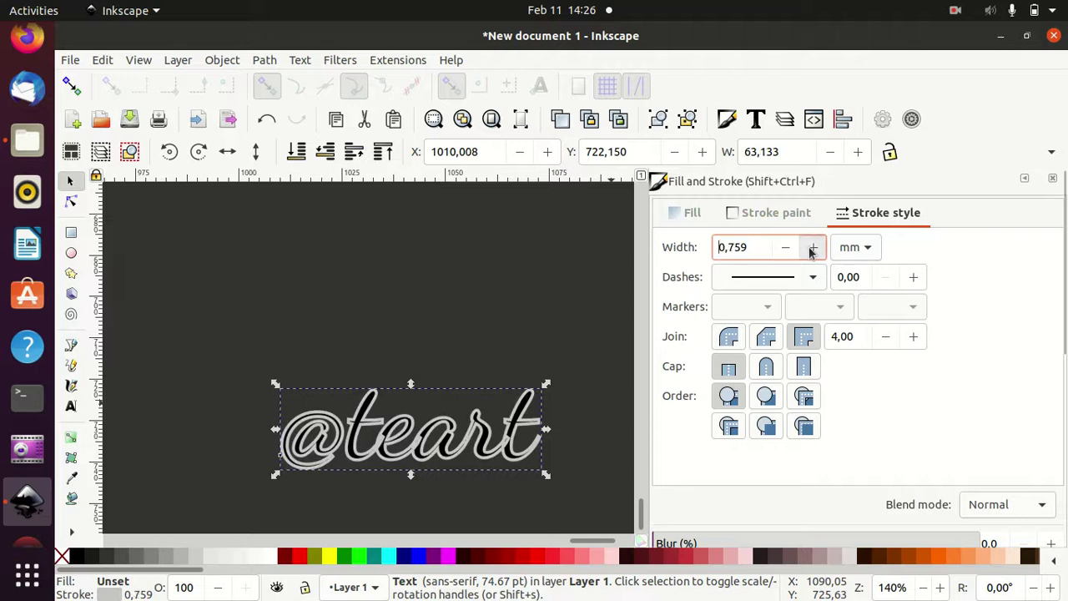
left_click(810, 250)
left_click(811, 250)
left_click(811, 250)
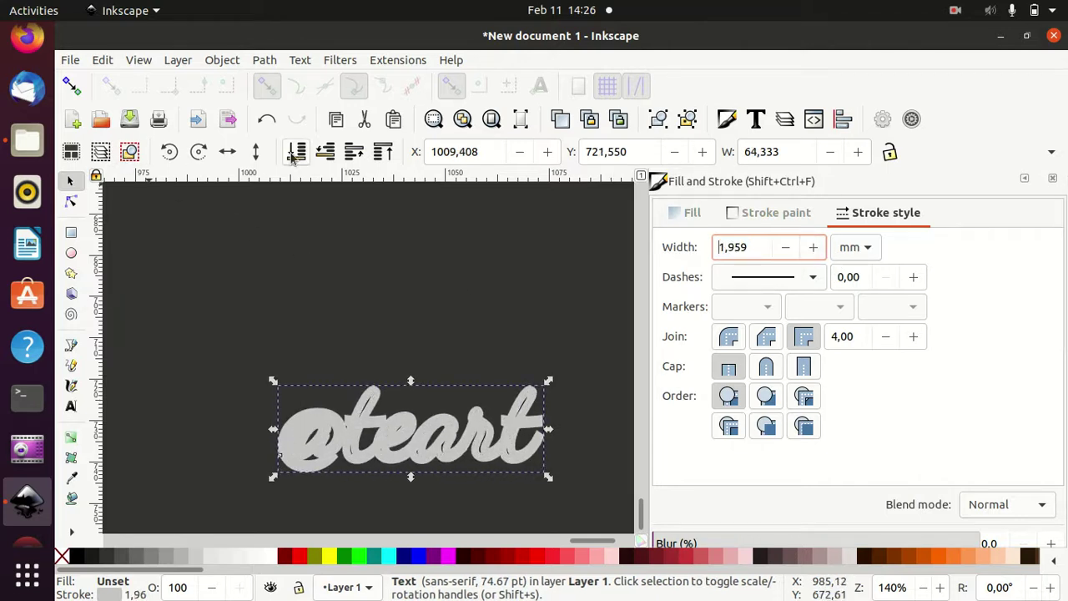
left_click(324, 155)
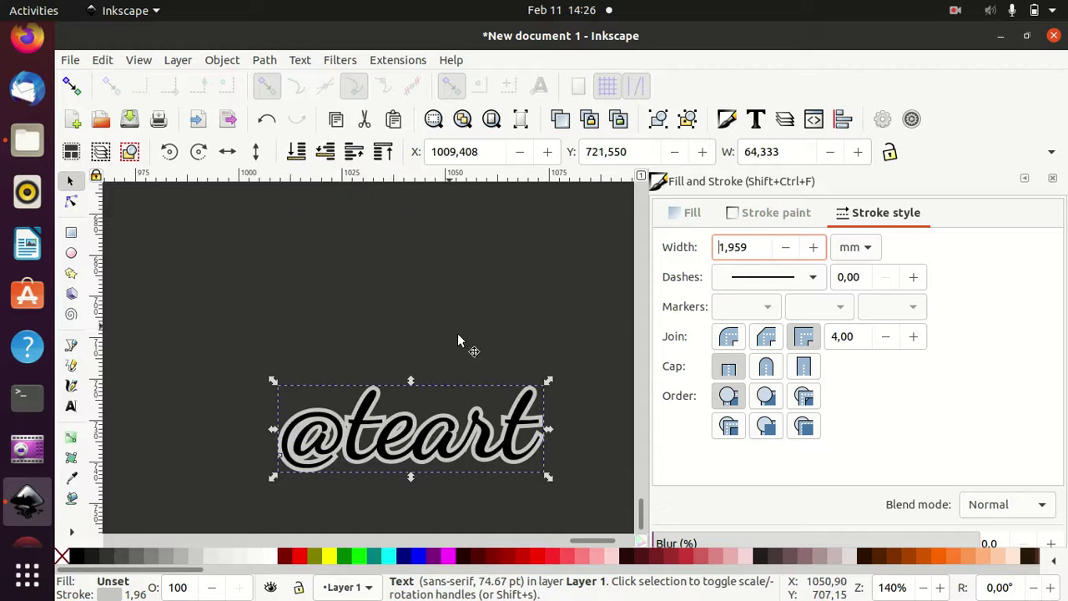
scroll(460, 338, "down", 2)
scroll(465, 346, "down", 3)
scroll(476, 401, "down", 1)
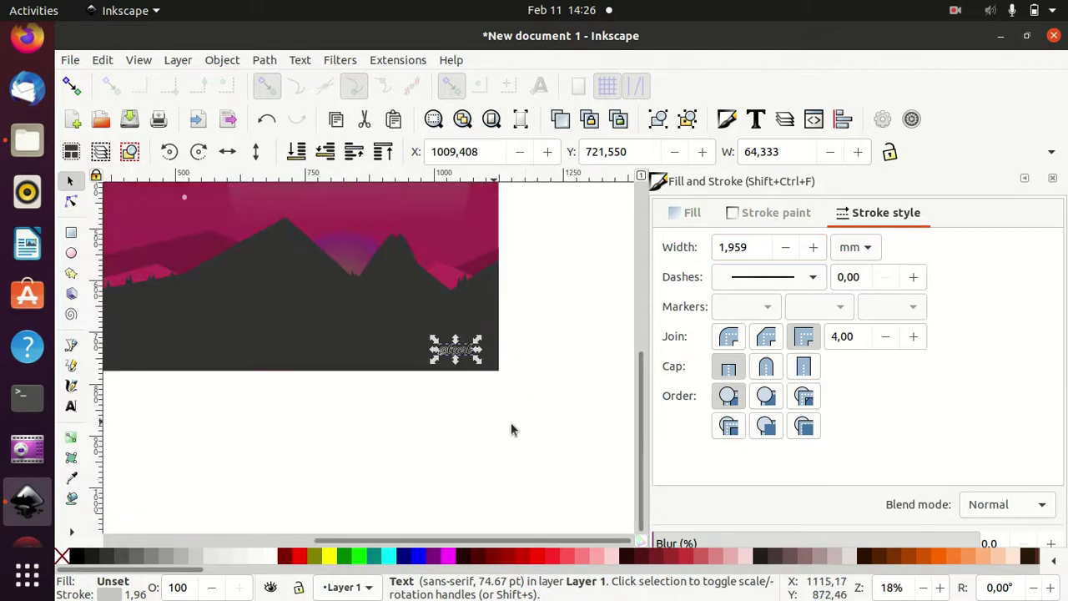
left_click(492, 423)
left_click_drag(525, 417, 412, 323)
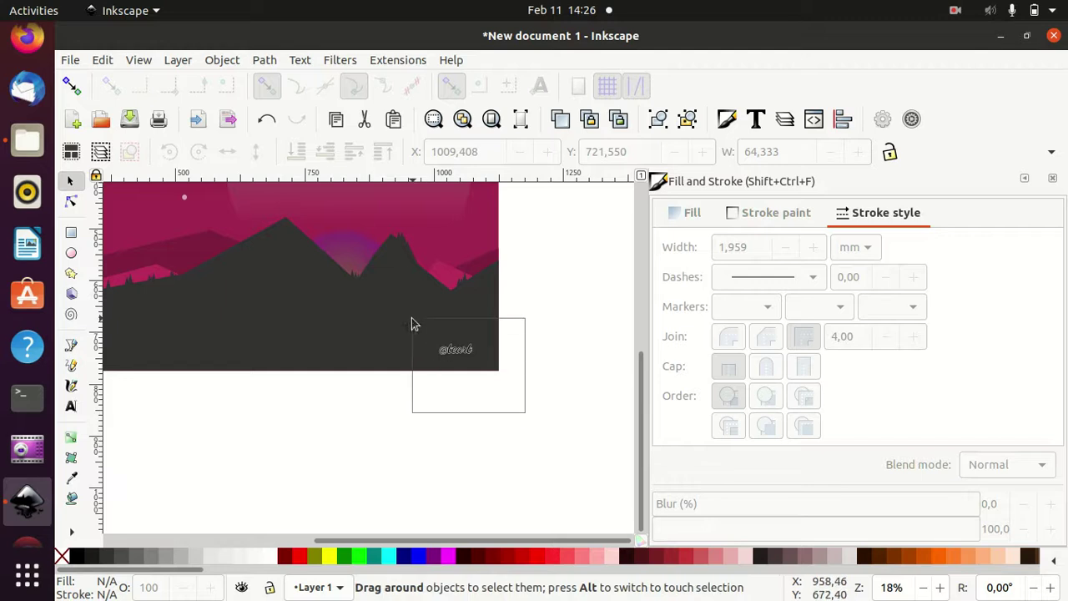
left_click(457, 340)
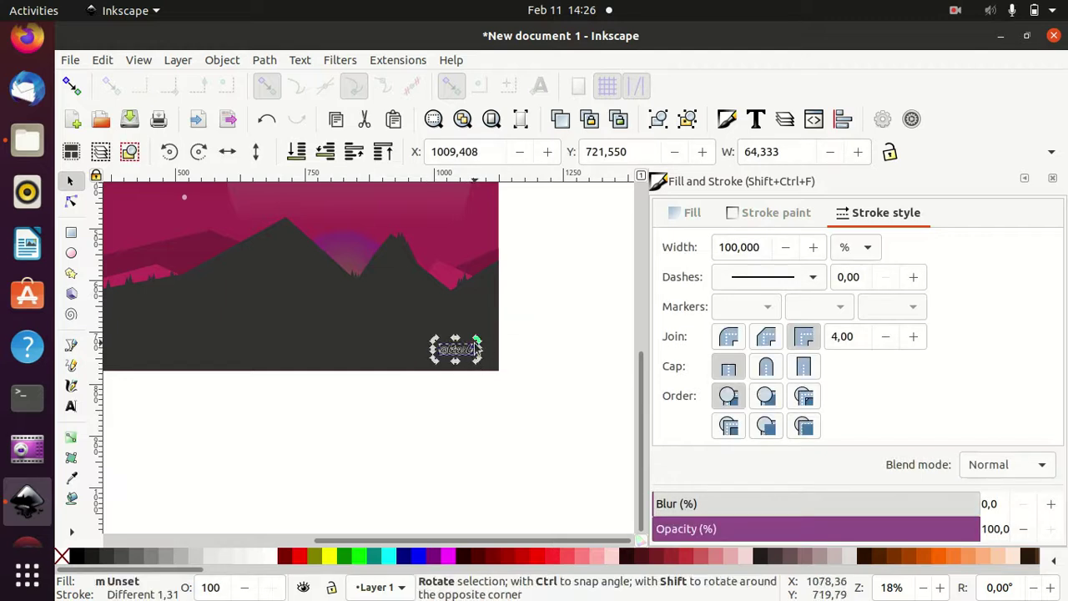
left_click_drag(475, 342, 481, 357)
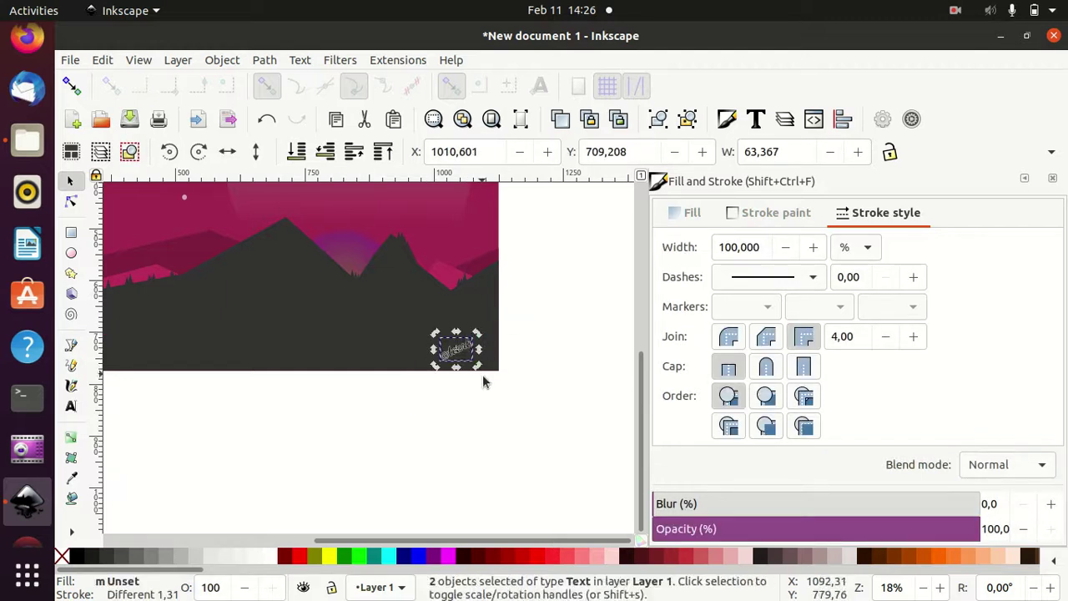
- Collapse the font settings panel and pan to centre the whole illustration
key("ctrl+shift+t")
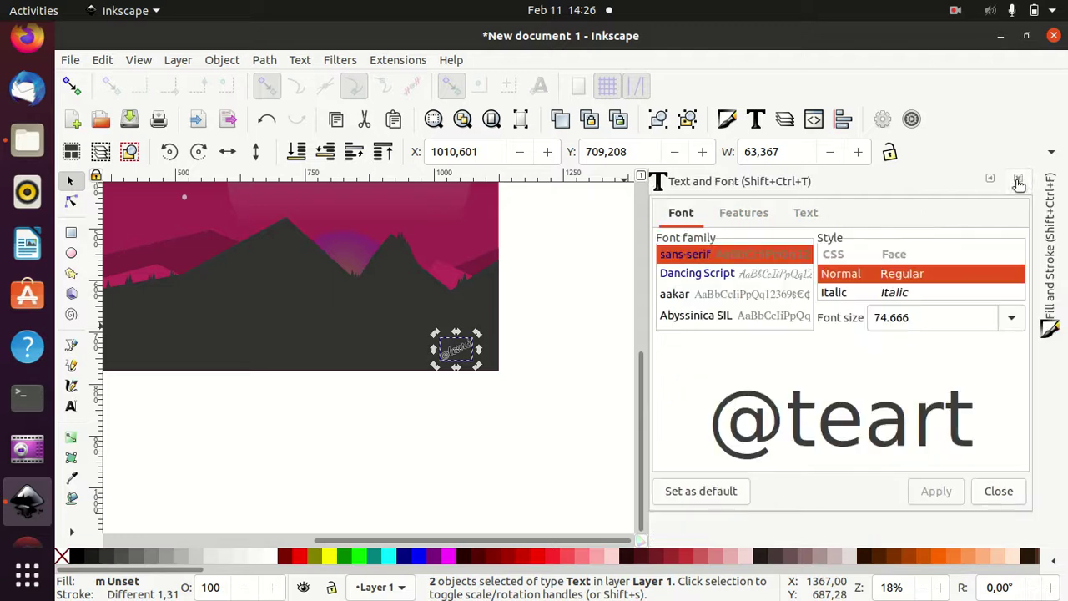
left_click(993, 179)
scroll(719, 312, "down", 1)
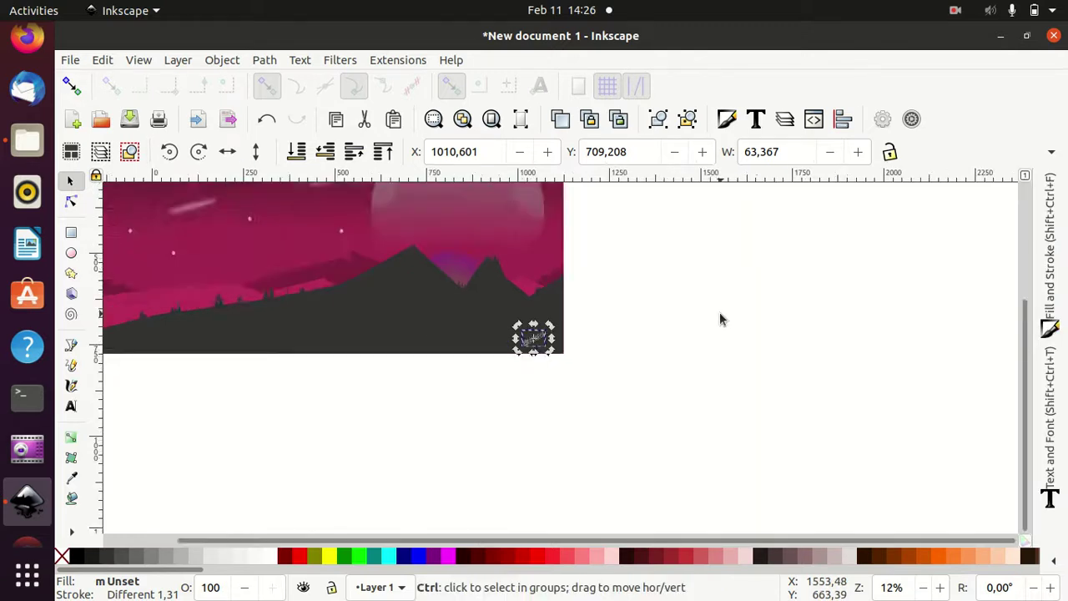
scroll(719, 312, "down", 3)
scroll(719, 316, "up", 1)
scroll(719, 315, "up", 3)
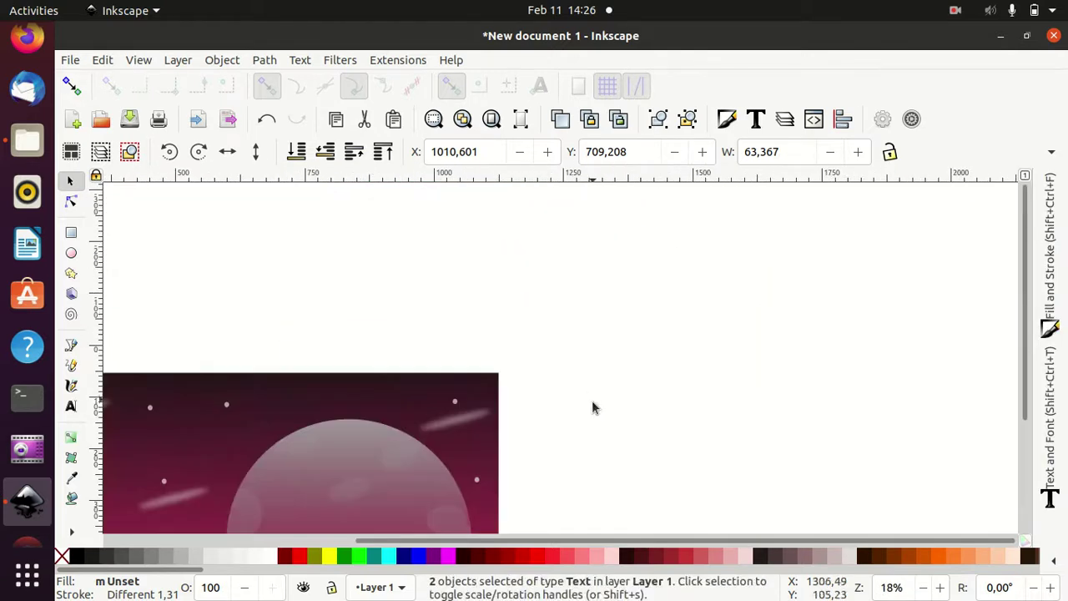
key("space")
key("space")
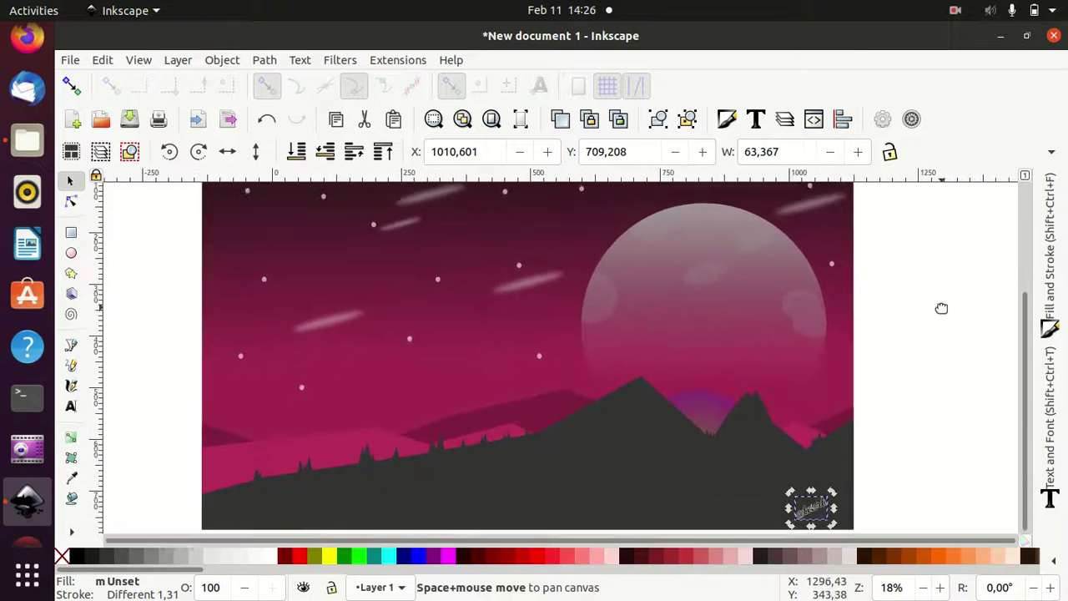
scroll(910, 327, "up", 1)
scroll(909, 327, "down", 1)
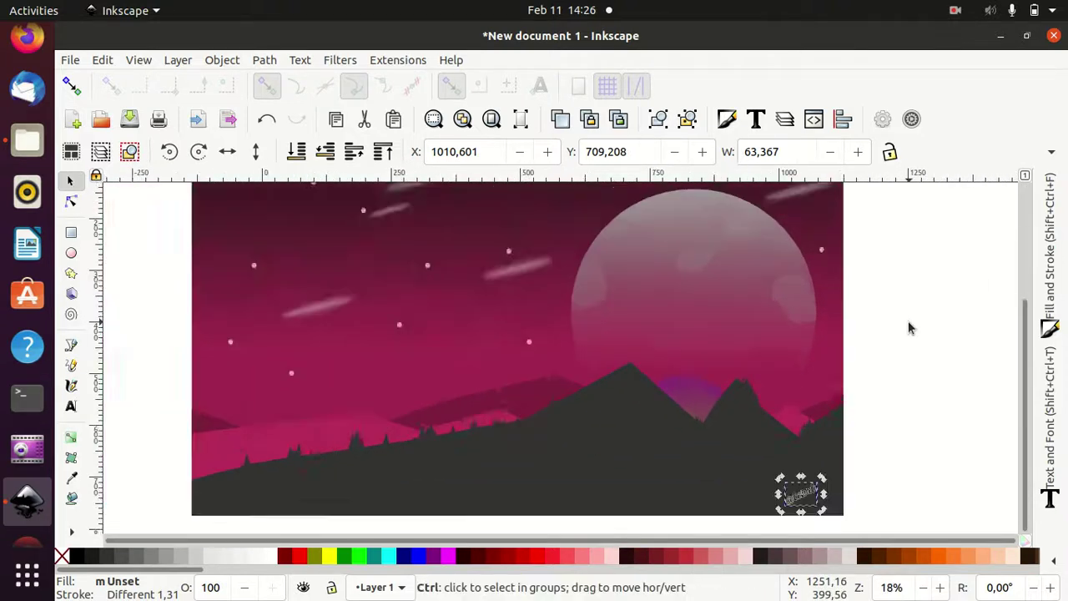
scroll(910, 327, "down", 1)
key("space")
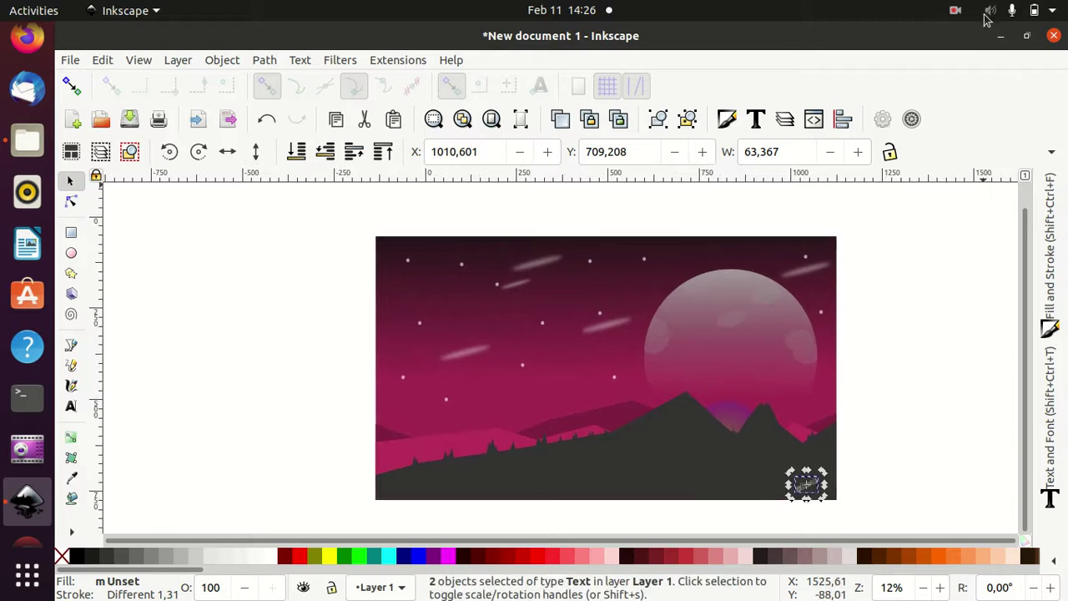
left_click(956, 11)
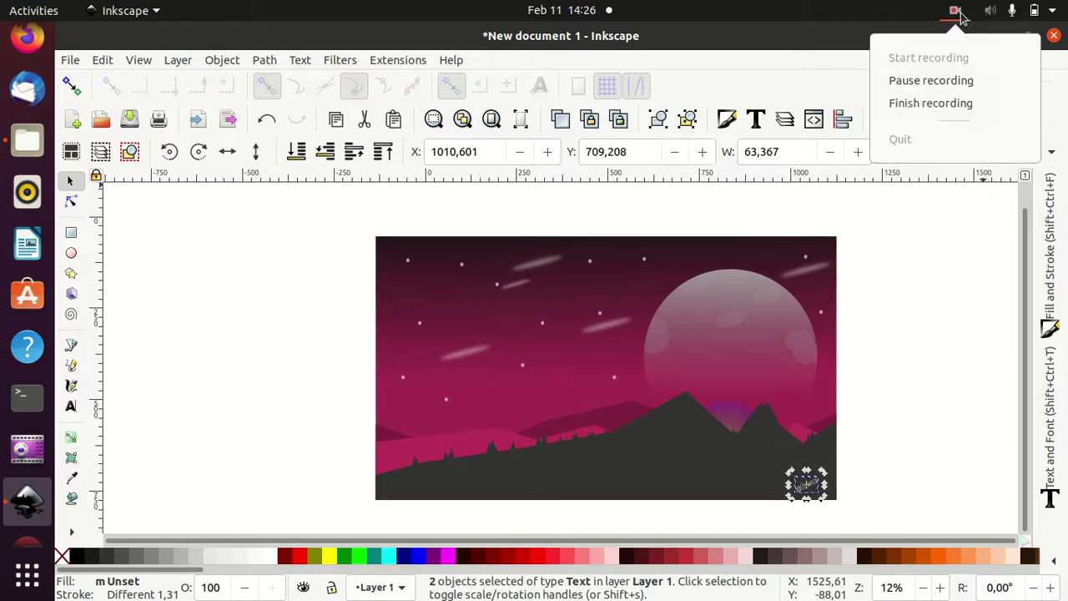